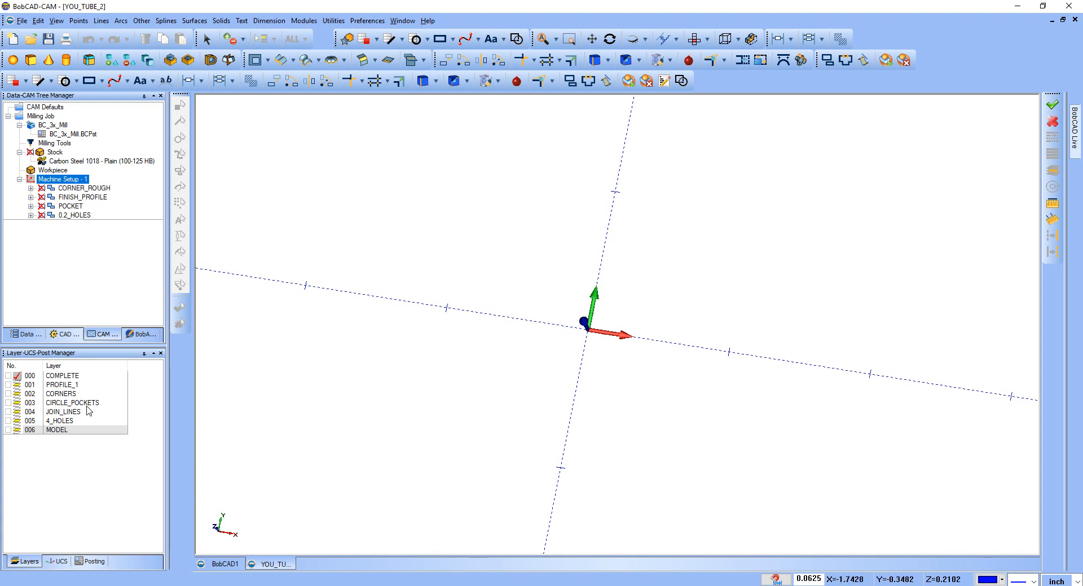
Show the MODEL and COMPLETE layers and examine the plate's slot, four holes and cut corners from several angles
{"action": "left_click", "coordinate": [8, 430]}
{"action": "left_click", "coordinate": [8, 376]}
{"action": "scroll", "coordinate": [511, 309], "scroll_direction": "down", "scroll_amount": 2}
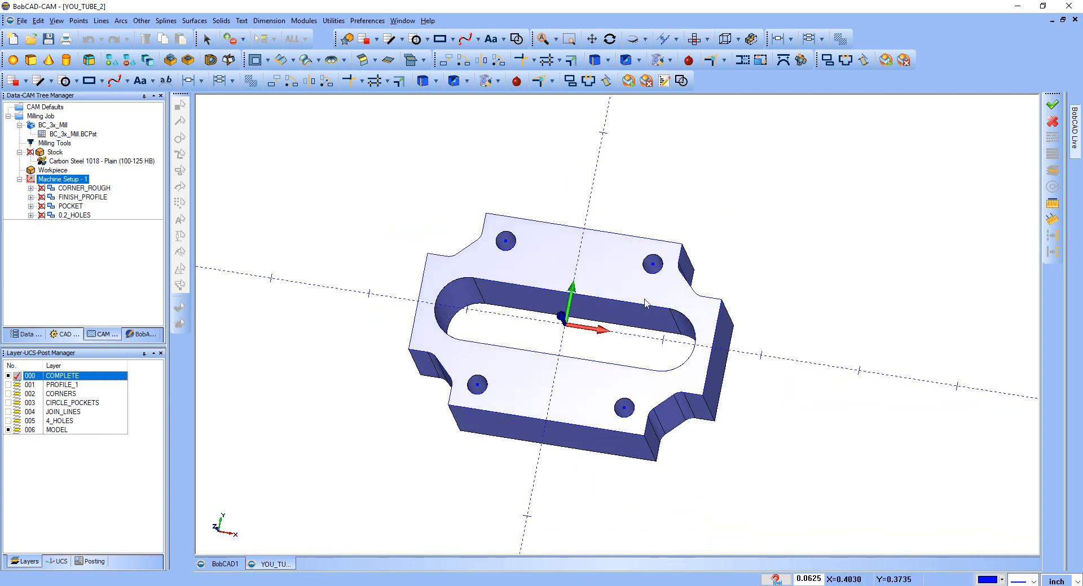
{"action": "scroll", "coordinate": [519, 326], "scroll_direction": "up", "scroll_amount": 2}
{"action": "scroll", "coordinate": [519, 326], "scroll_direction": "down", "scroll_amount": 3}
{"action": "scroll", "coordinate": [452, 335], "scroll_direction": "up", "scroll_amount": 4}
{"action": "middle_click_drag", "start_coordinate": [532, 244], "coordinate": [494, 227]}
{"action": "scroll", "coordinate": [495, 228], "scroll_direction": "down", "scroll_amount": 2}
{"action": "mouse_move", "coordinate": [615, 265]}
{"action": "middle_mouse_down"}
{"action": "mouse_move", "coordinate": [646, 281]}
{"action": "mouse_move", "coordinate": [636, 254]}
{"action": "mouse_move", "coordinate": [604, 260]}
{"action": "middle_mouse_up"}
{"action": "scroll", "coordinate": [564, 276], "scroll_direction": "down", "scroll_amount": 2}
{"action": "mouse_move", "coordinate": [564, 296]}
{"action": "middle_mouse_down"}
{"action": "mouse_move", "coordinate": [551, 315]}
{"action": "mouse_move", "coordinate": [570, 296]}
{"action": "middle_mouse_up"}
{"action": "scroll", "coordinate": [603, 181], "scroll_direction": "up", "scroll_amount": 2}
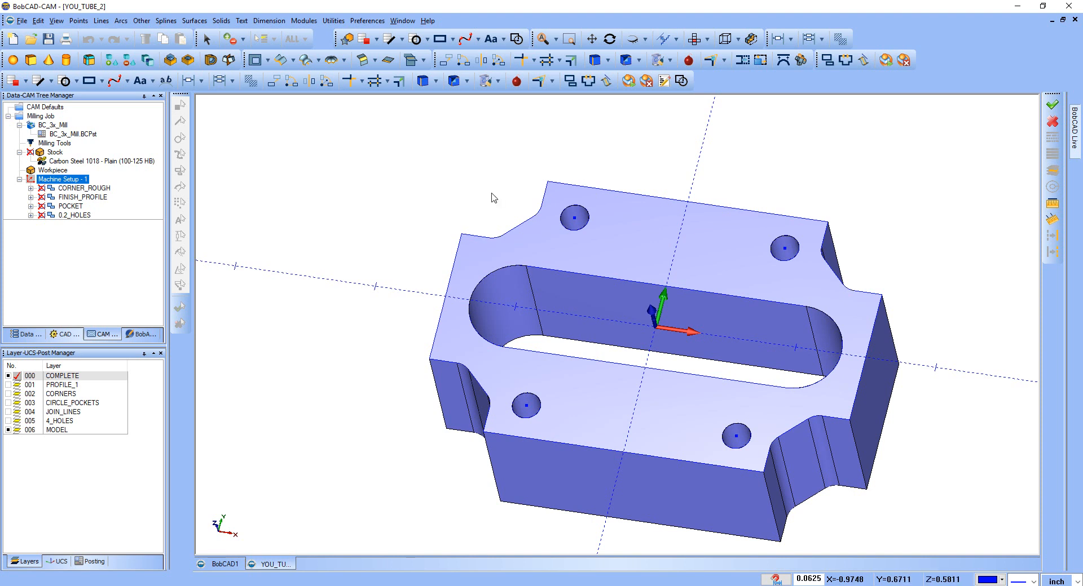
{"action": "scroll", "coordinate": [494, 200], "scroll_direction": "down", "scroll_amount": 2}
{"action": "scroll", "coordinate": [520, 212], "scroll_direction": "up", "scroll_amount": 2}
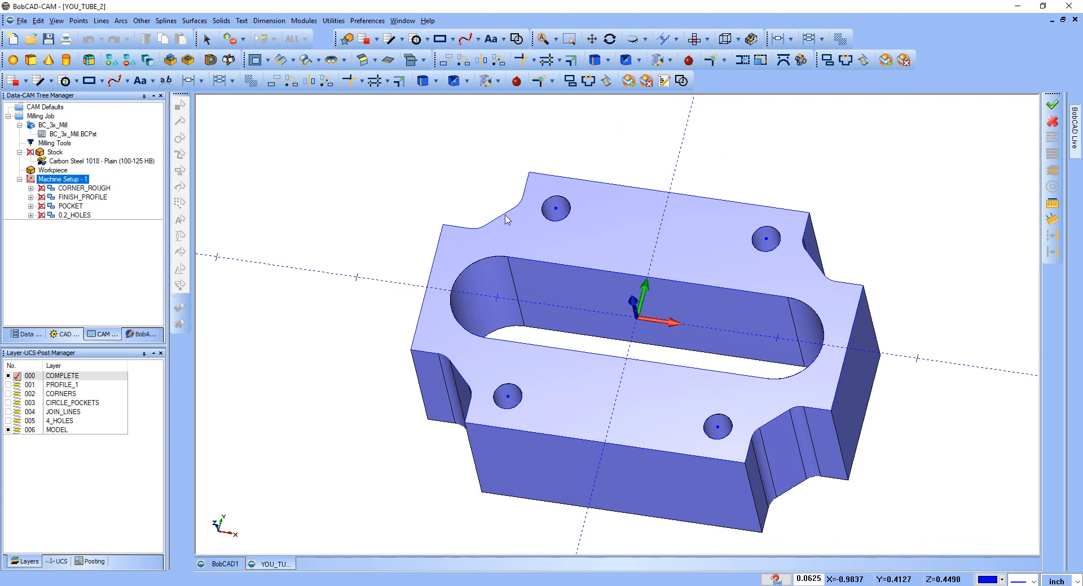
Hide the MODEL layer and set the remaining wireframe geometry to the top view
{"action": "left_click", "coordinate": [8, 430]}
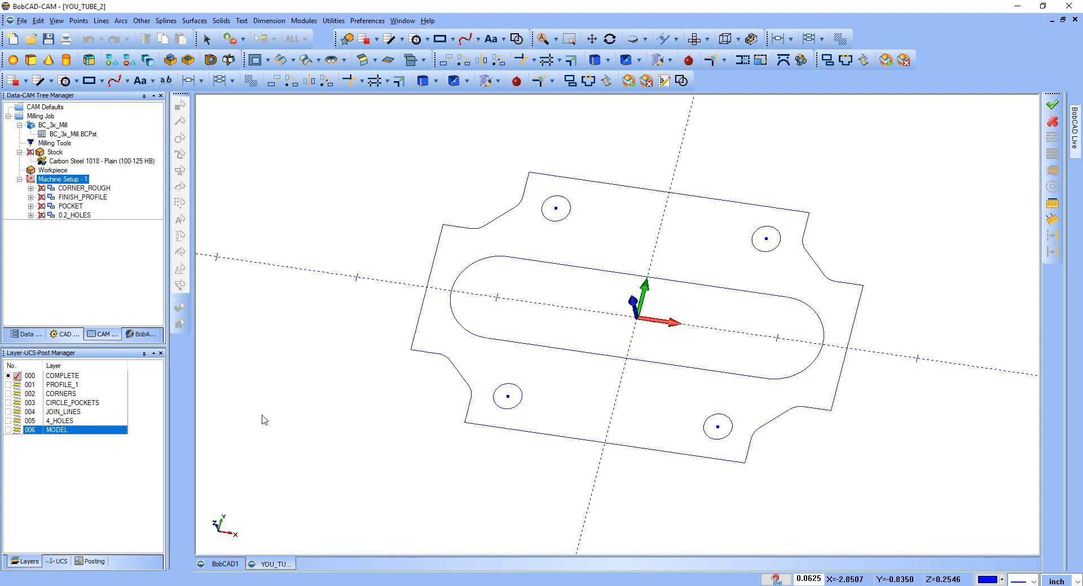
{"action": "left_click", "coordinate": [353, 157]}
{"action": "key", "text": "t"}
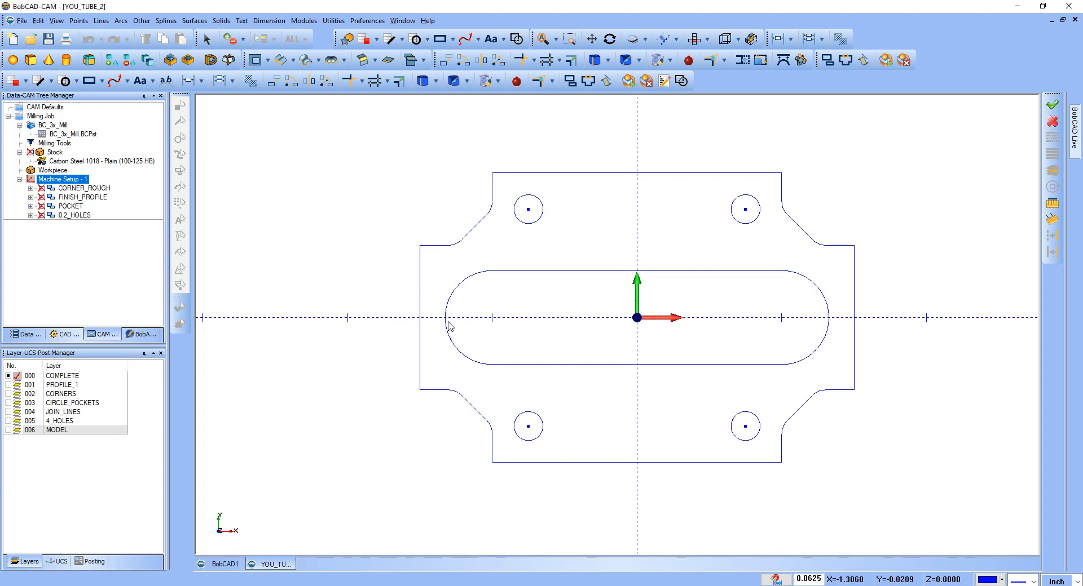
{"action": "middle_click_drag", "start_coordinate": [449, 326], "coordinate": [513, 274]}
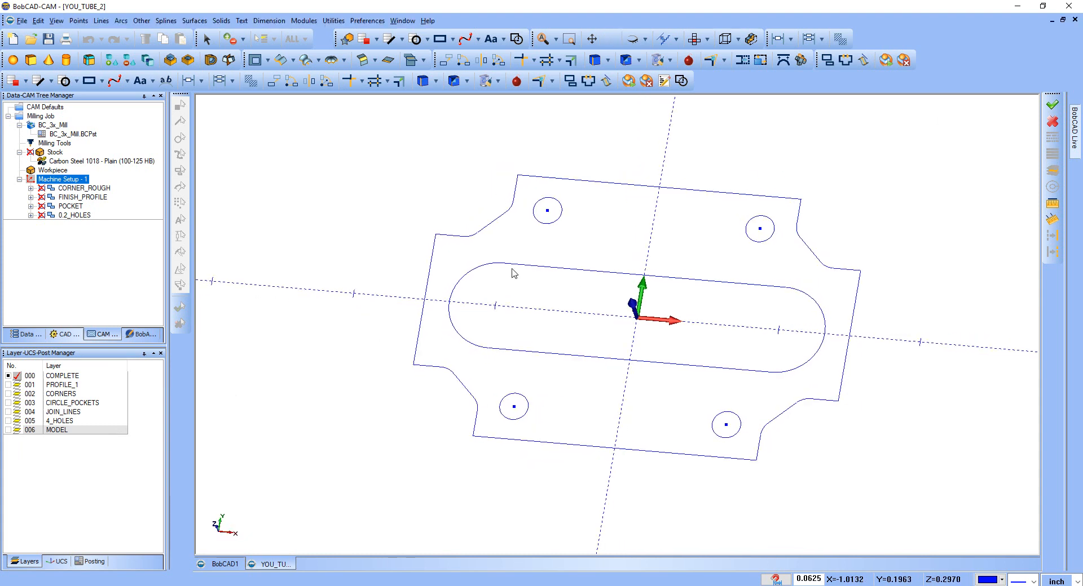
{"action": "middle_click", "coordinate": [556, 304]}
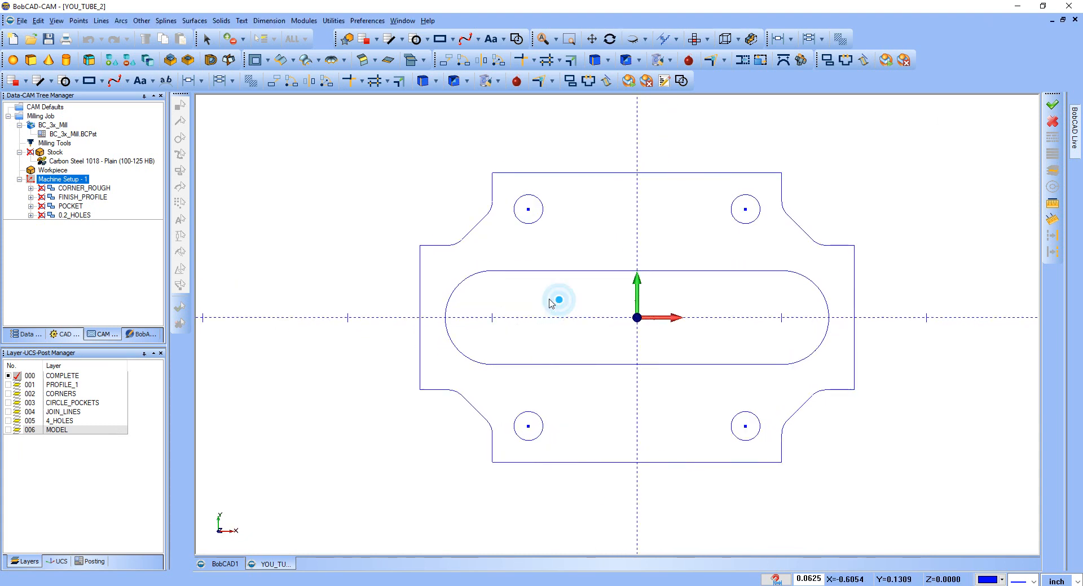
Hide the COMPLETE layer and display PROFILE_1, CORNERS, CIRCLE_POCKETS, JOIN_LINES and 4_HOLES one after another to review their geometry
{"action": "left_click", "coordinate": [20, 377]}
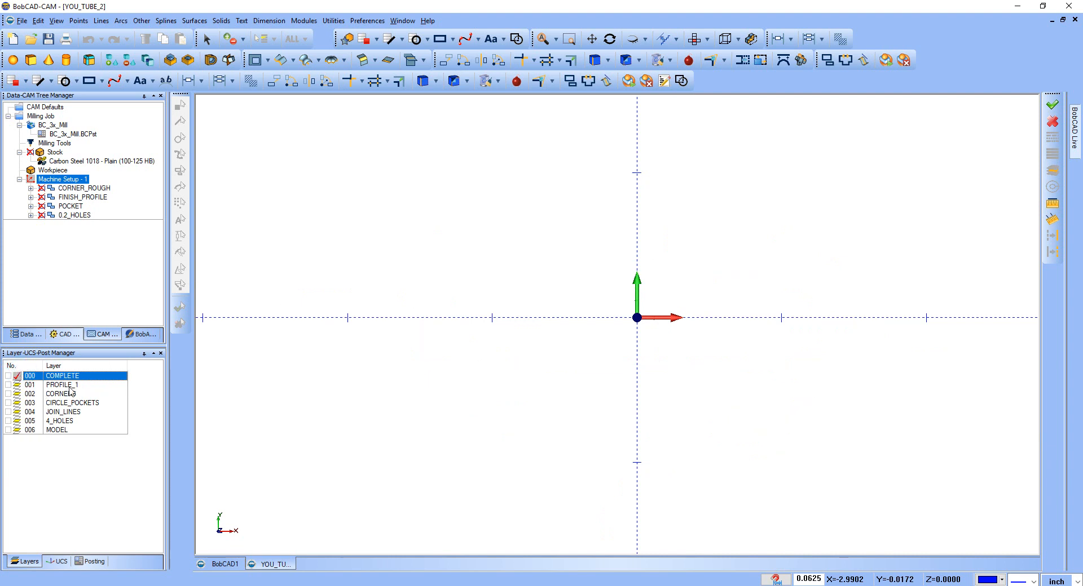
{"action": "left_click", "coordinate": [8, 385]}
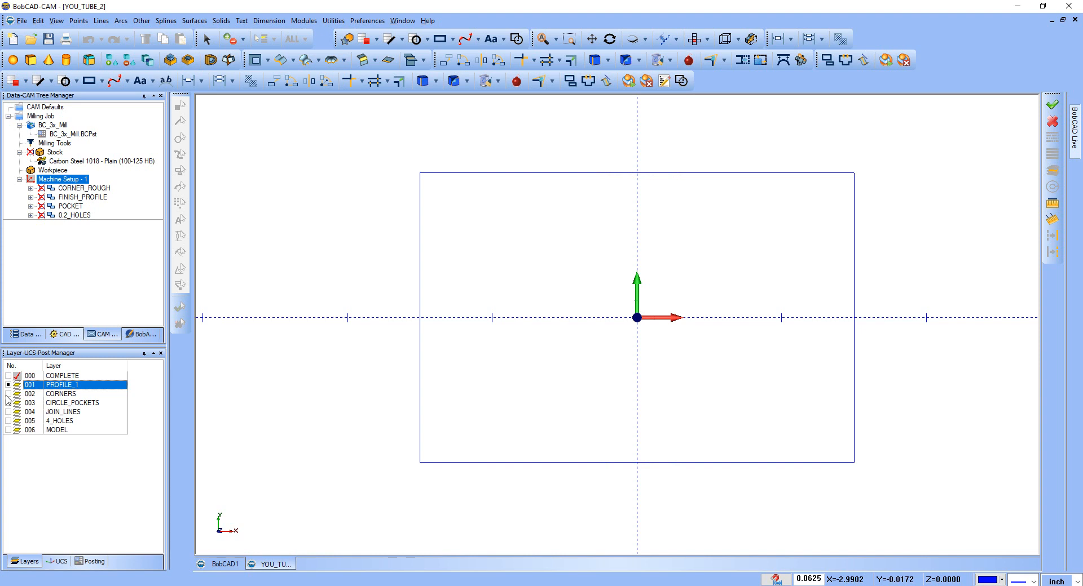
{"action": "left_click", "coordinate": [8, 394]}
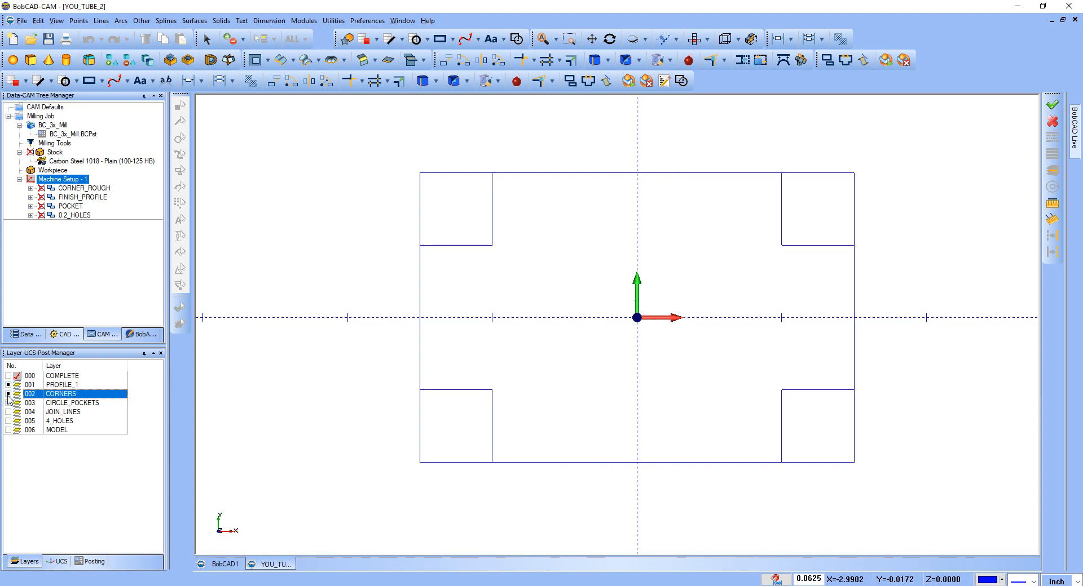
{"action": "left_click", "coordinate": [8, 403]}
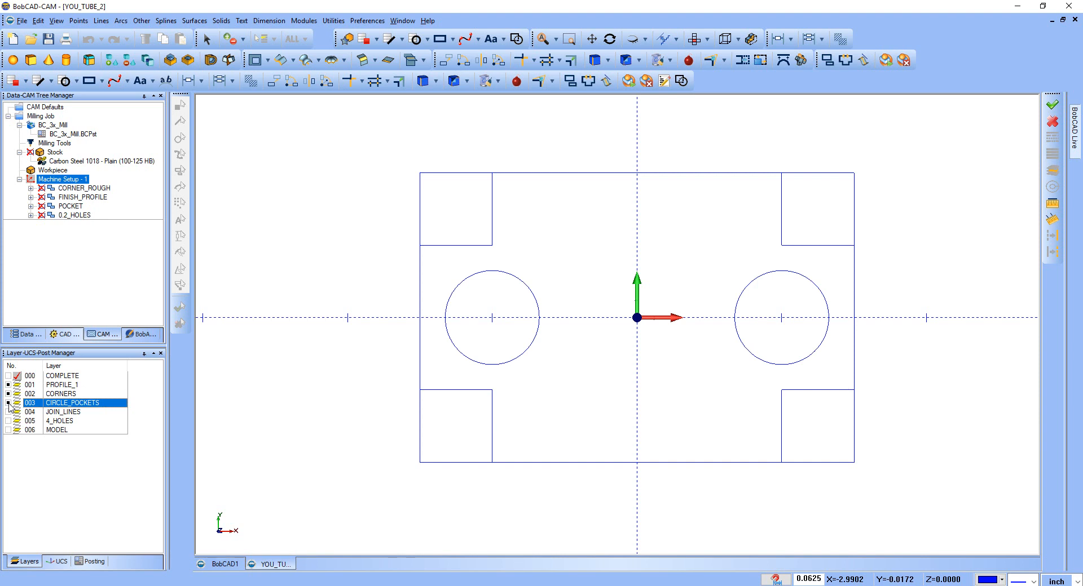
{"action": "left_click", "coordinate": [8, 412]}
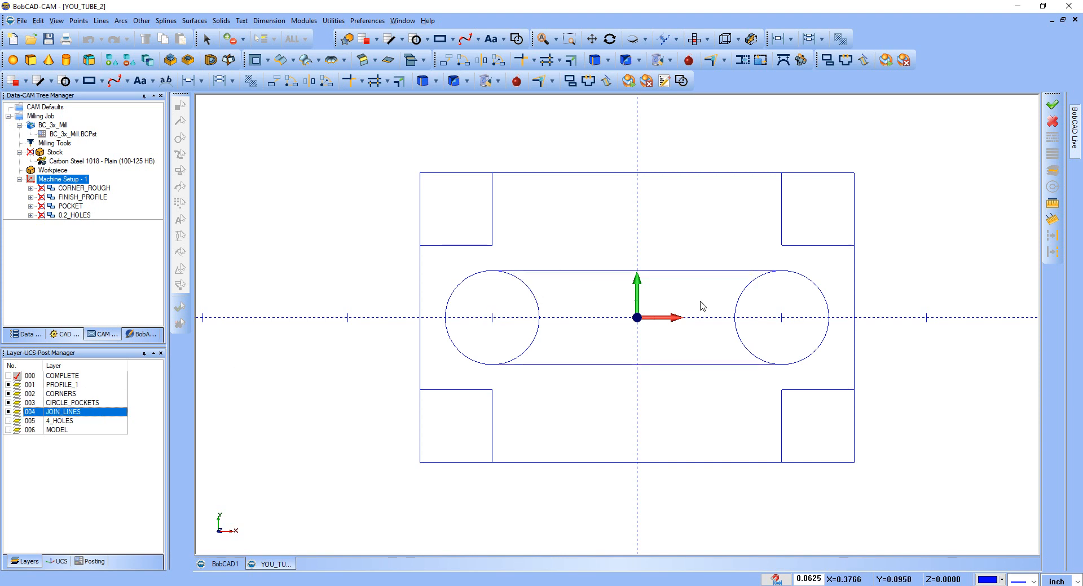
{"action": "left_click", "coordinate": [8, 421]}
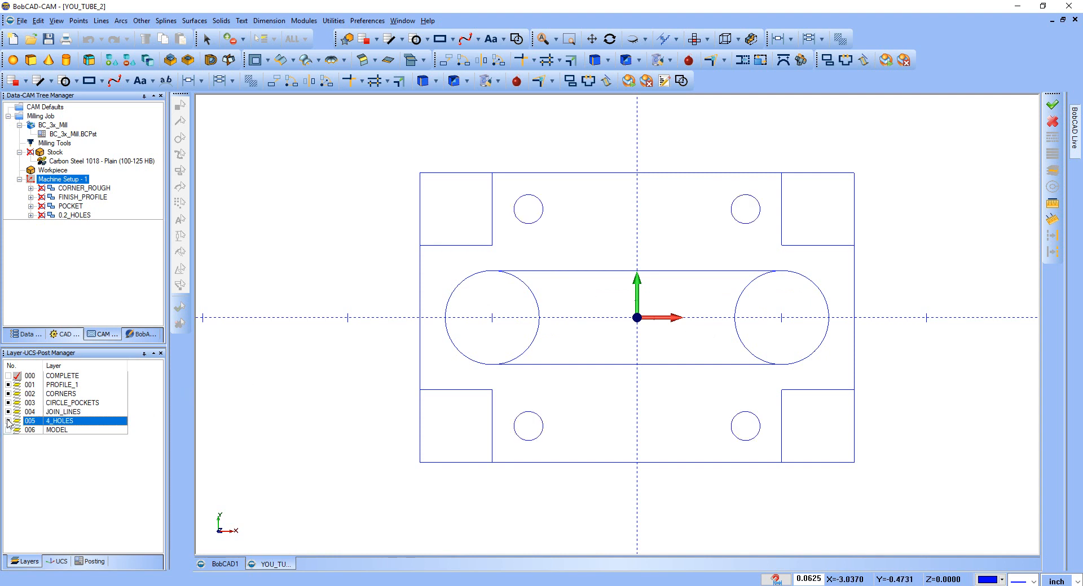
Hide the five construction layers from PROFILE_1 through 4_HOLES and show the COMPLETE layer again
{"action": "left_click", "coordinate": [8, 385]}
{"action": "left_click", "coordinate": [7, 394]}
{"action": "left_click", "coordinate": [8, 403]}
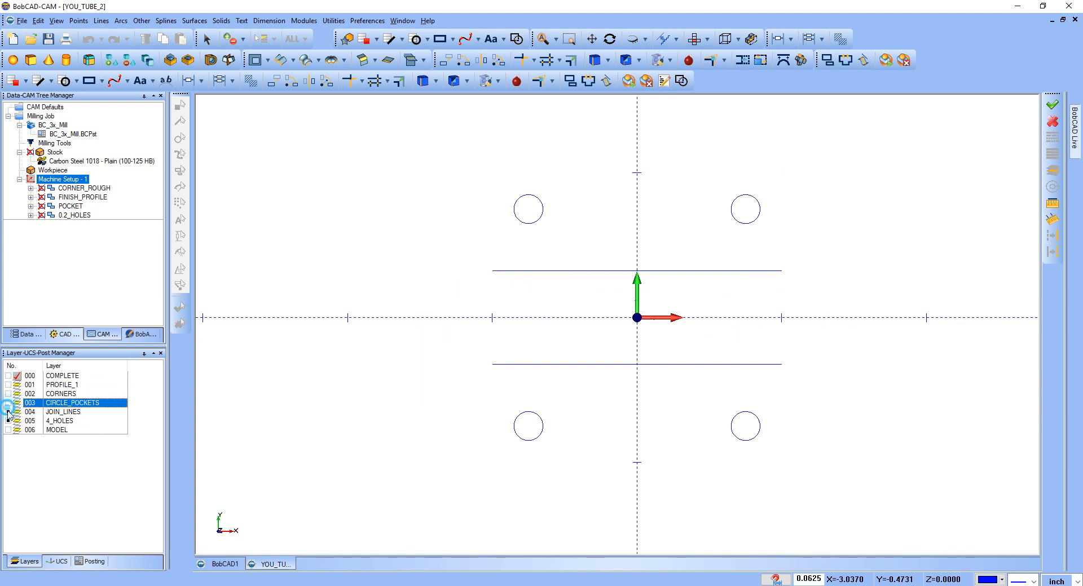
{"action": "left_click", "coordinate": [8, 411]}
{"action": "left_click", "coordinate": [8, 421]}
{"action": "left_click", "coordinate": [8, 376]}
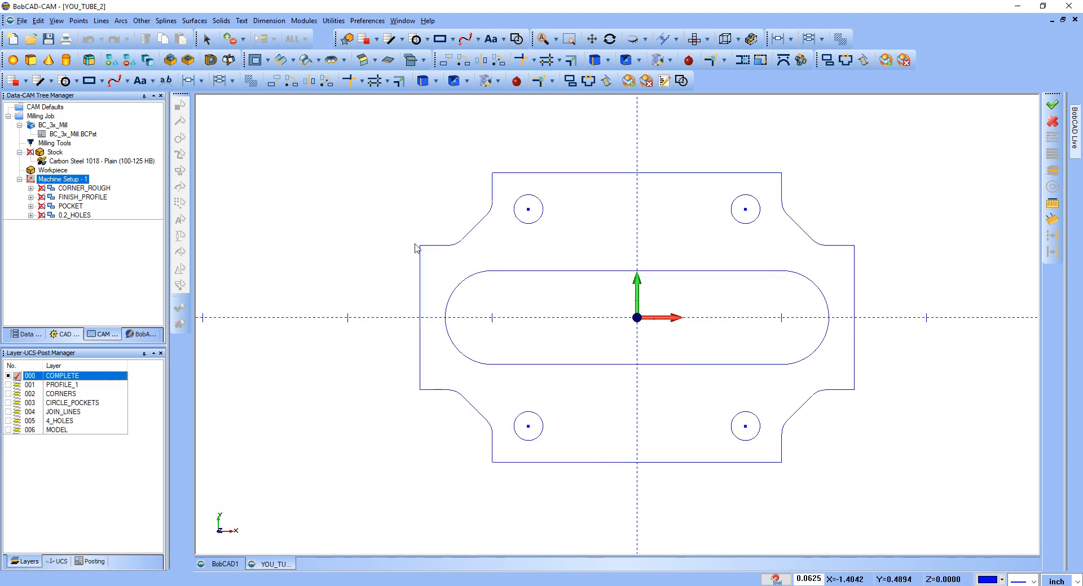
Enable selection, select all geometry on the COMPLETE layer and delete it
{"action": "left_click", "coordinate": [229, 40]}
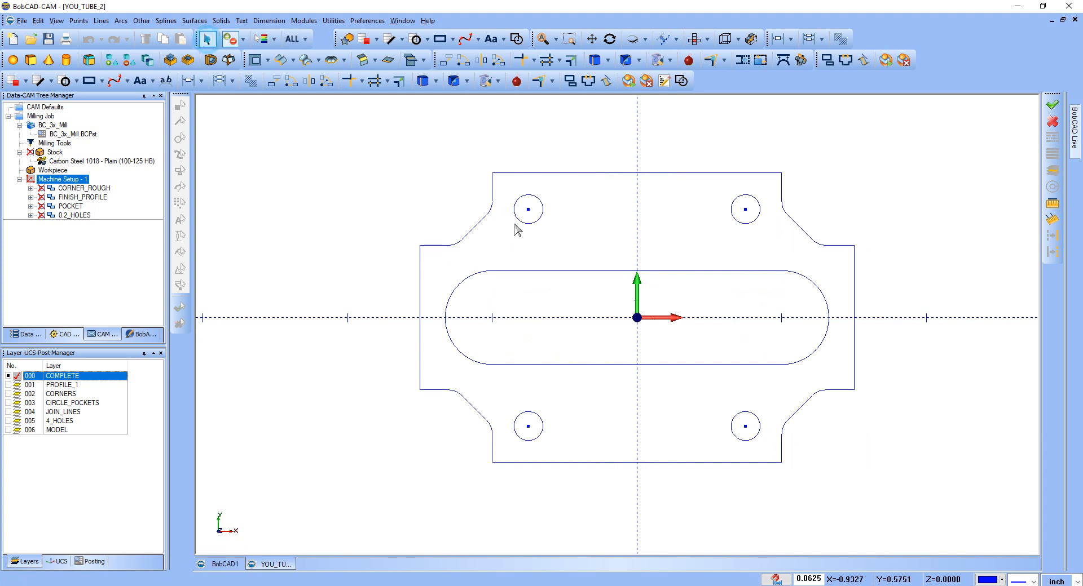
{"action": "left_click", "coordinate": [889, 473]}
{"action": "key", "text": "ctrl+a"}
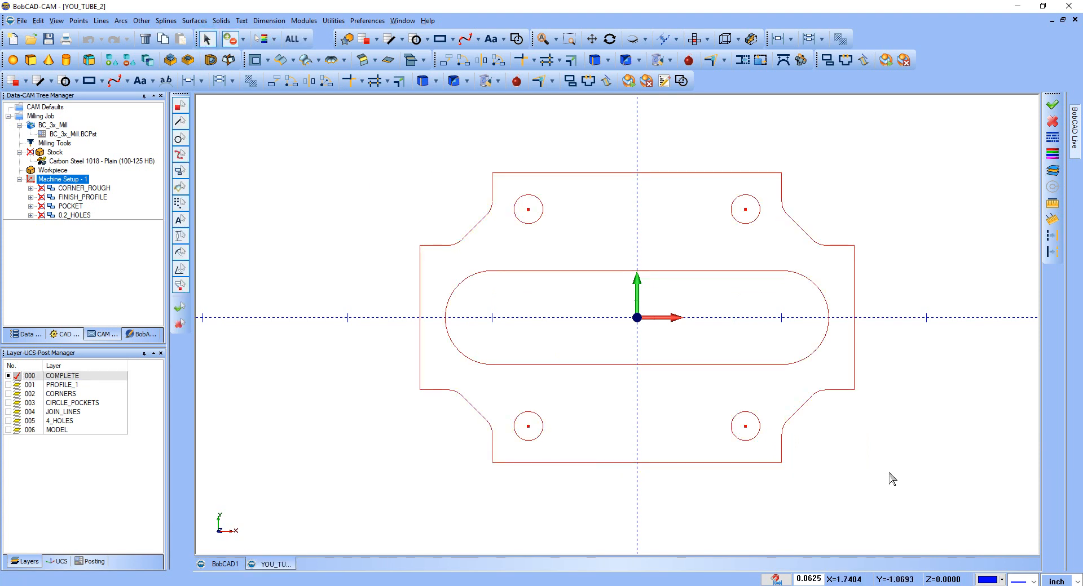
{"action": "key", "text": "Delete"}
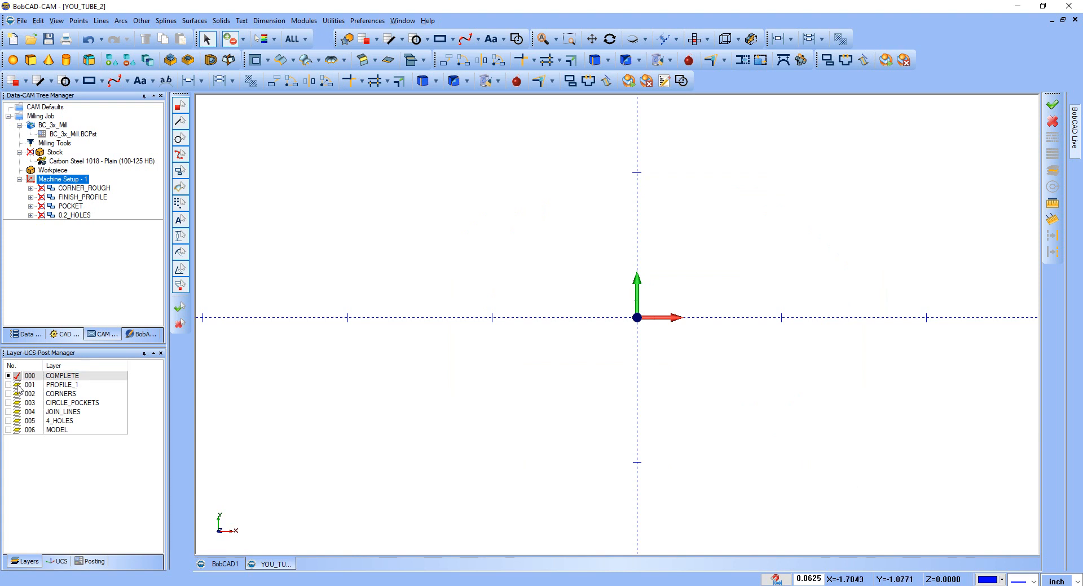
Set COMPLETE as the active layer and show PROFILE_1, CORNERS, CIRCLE_POCKETS, JOIN_LINES and 4_HOLES with it
{"action": "left_click", "coordinate": [18, 388]}
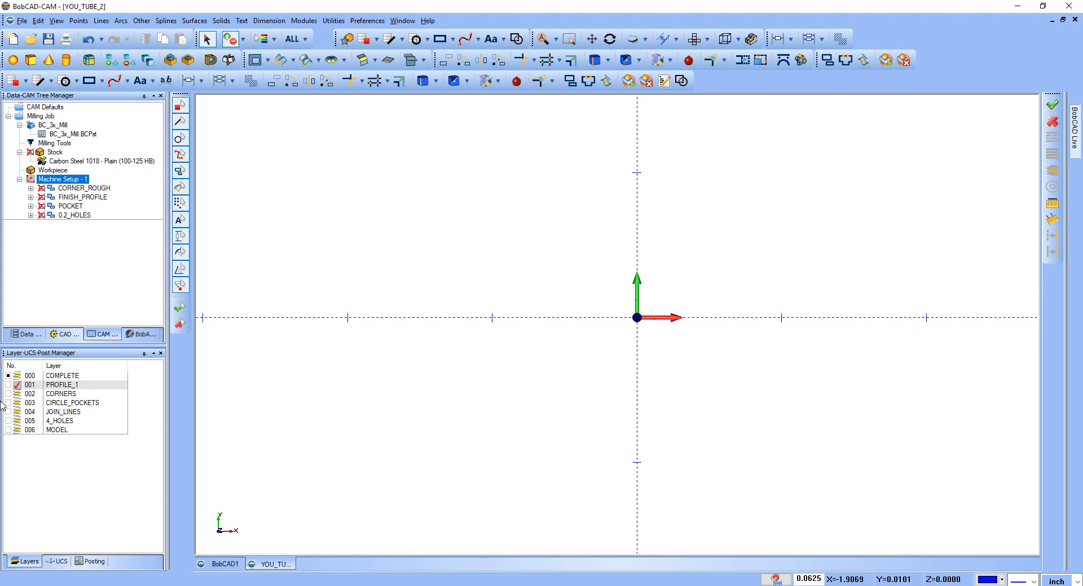
{"action": "left_click", "coordinate": [16, 376]}
{"action": "left_click", "coordinate": [8, 385]}
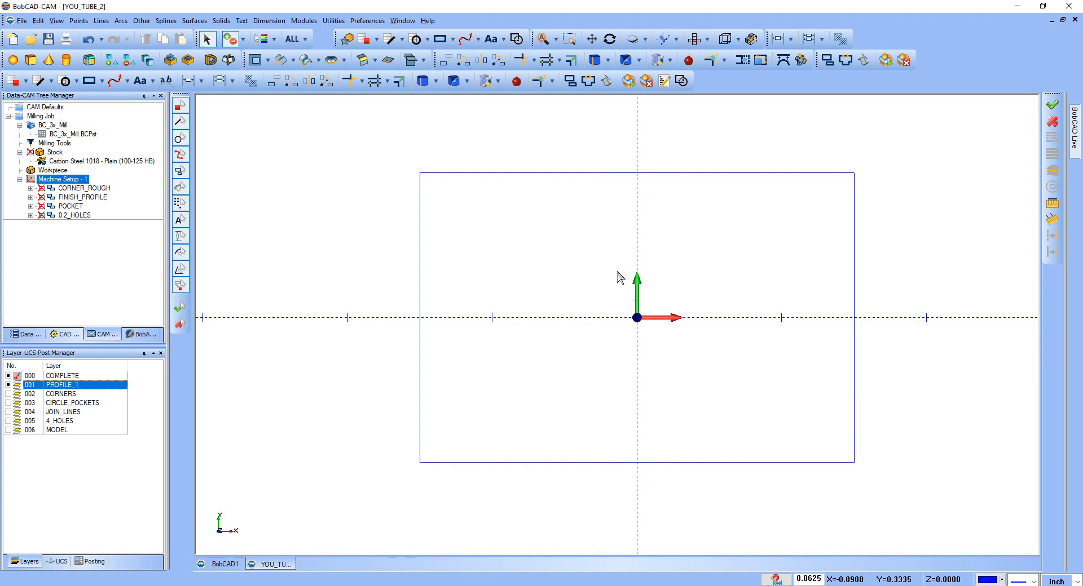
{"action": "scroll", "coordinate": [398, 261], "scroll_direction": "down", "scroll_amount": 1}
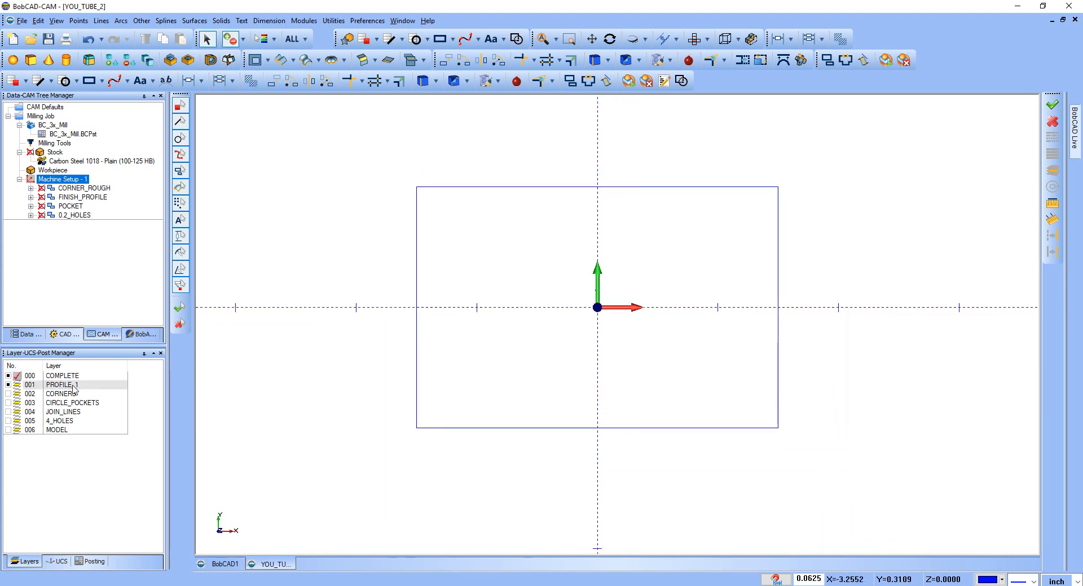
{"action": "left_click", "coordinate": [8, 394]}
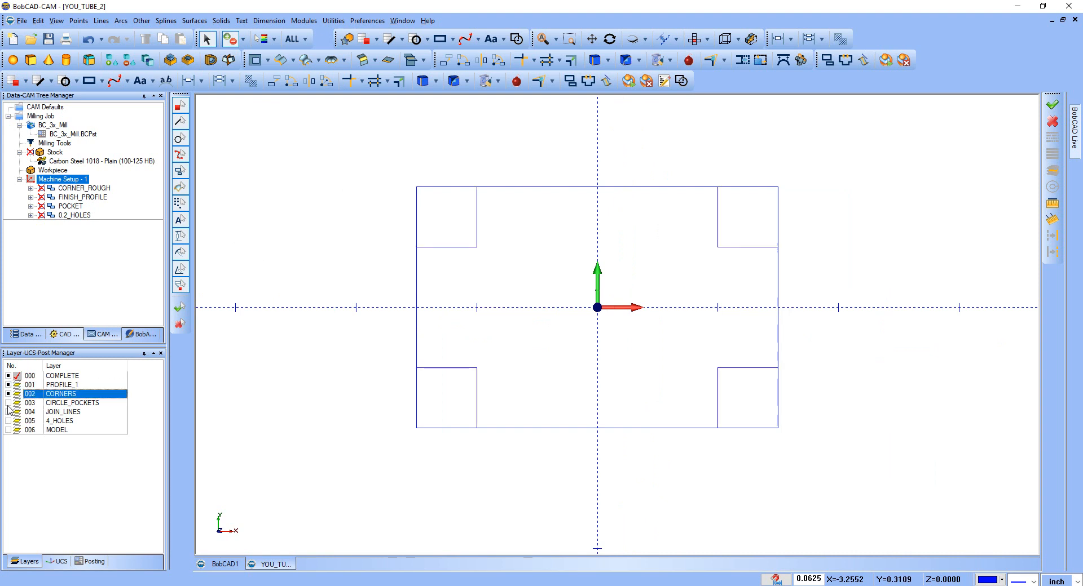
{"action": "left_click", "coordinate": [8, 404]}
{"action": "left_click", "coordinate": [8, 412]}
{"action": "left_click", "coordinate": [8, 422]}
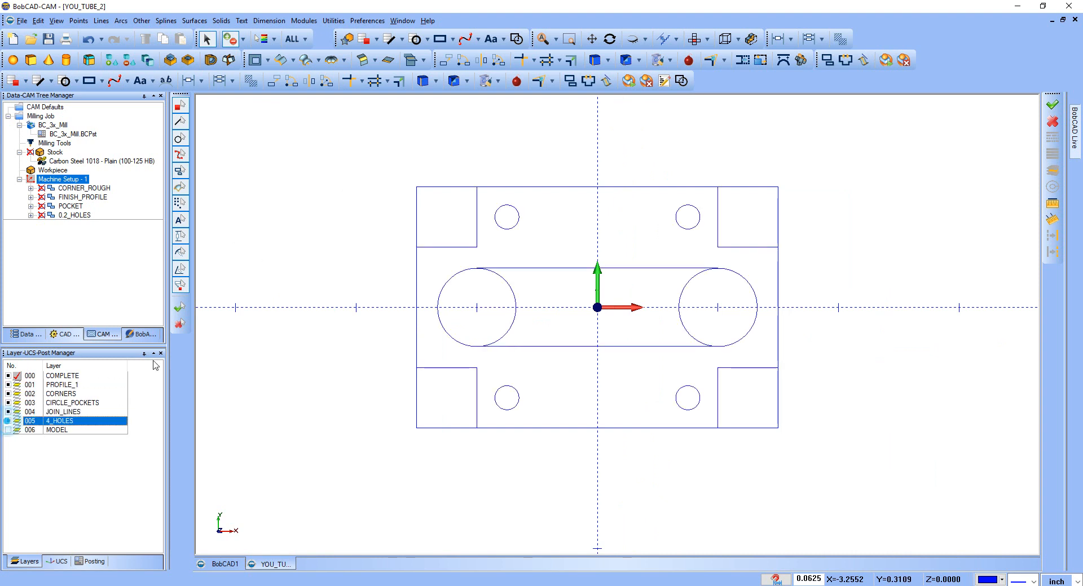
Copy all displayed geometry onto the COMPLETE layer and hide the five source layers from PROFILE_1 through 4_HOLES
{"action": "left_click_drag", "start_coordinate": [337, 131], "coordinate": [829, 484]}
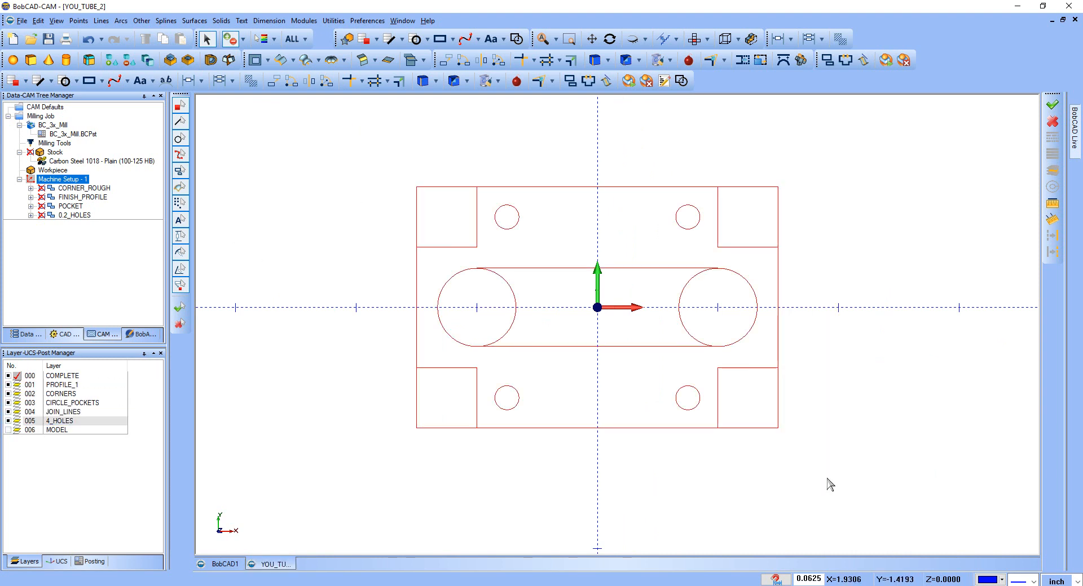
{"action": "left_click", "coordinate": [8, 385]}
{"action": "left_click", "coordinate": [8, 394]}
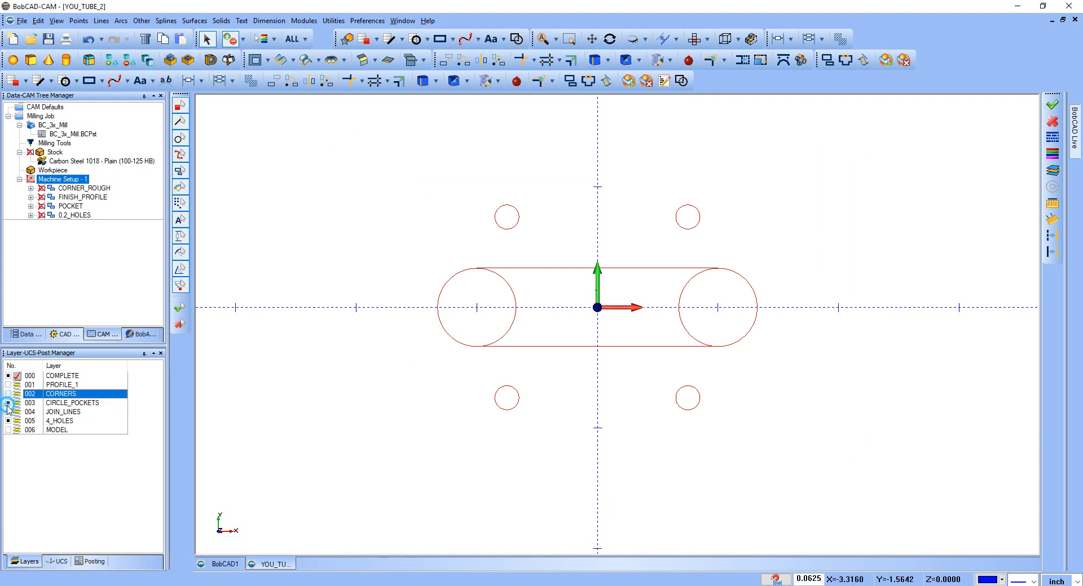
{"action": "left_click", "coordinate": [8, 404]}
{"action": "left_click", "coordinate": [8, 412]}
{"action": "left_click", "coordinate": [8, 421]}
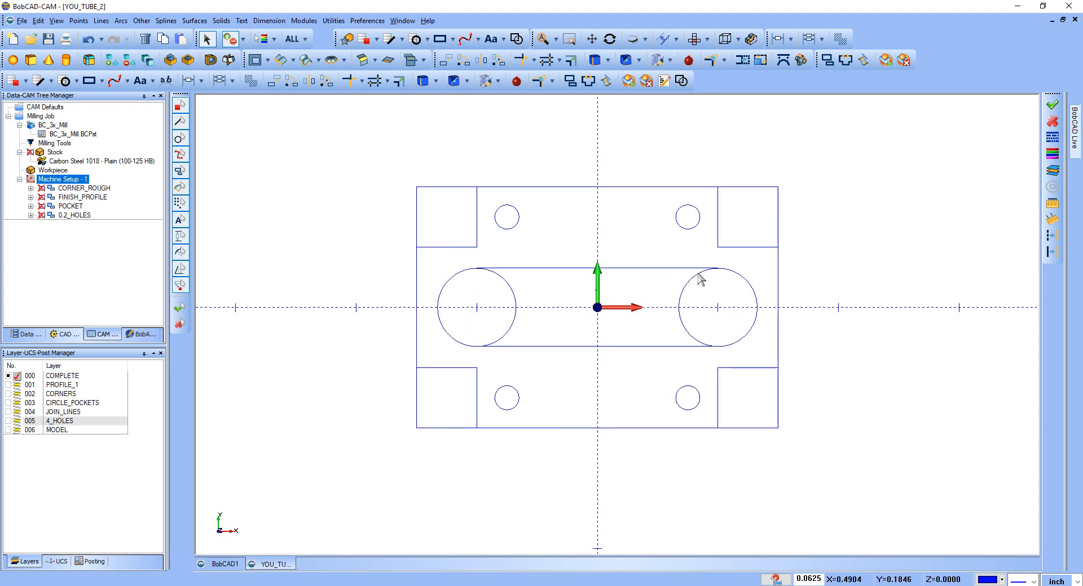
Examine the copied outline, corner squares, slot circles and joining lines on the COMPLETE layer for segments that need trimming
{"action": "scroll", "coordinate": [757, 179], "scroll_direction": "up", "scroll_amount": 5}
{"action": "scroll", "coordinate": [759, 179], "scroll_direction": "down", "scroll_amount": 8}
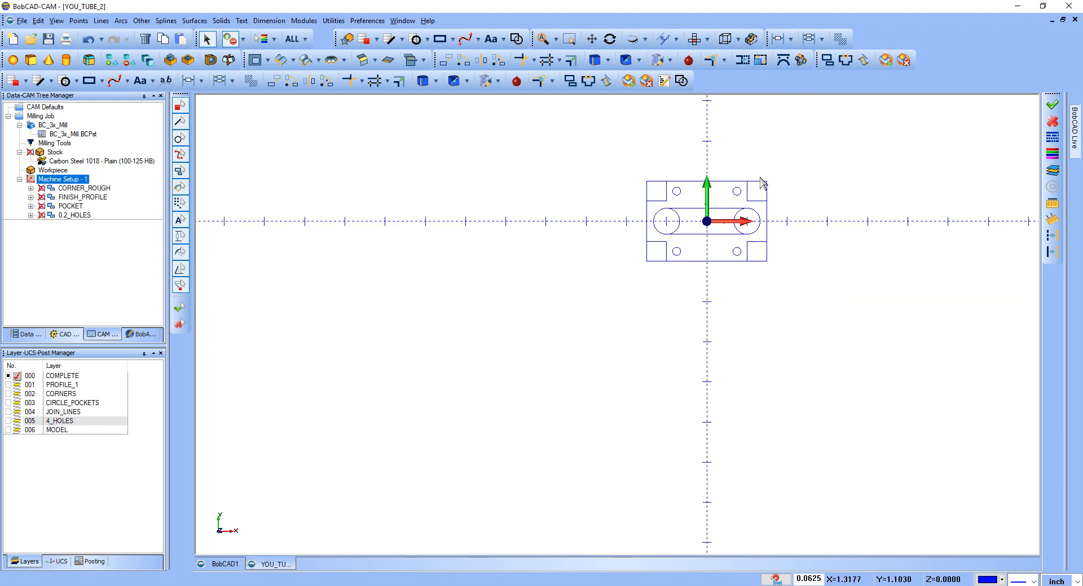
{"action": "scroll", "coordinate": [761, 179], "scroll_direction": "up", "scroll_amount": 6}
{"action": "scroll", "coordinate": [731, 207], "scroll_direction": "down", "scroll_amount": 5}
{"action": "scroll", "coordinate": [672, 234], "scroll_direction": "up", "scroll_amount": 5}
{"action": "scroll", "coordinate": [672, 236], "scroll_direction": "down", "scroll_amount": 2}
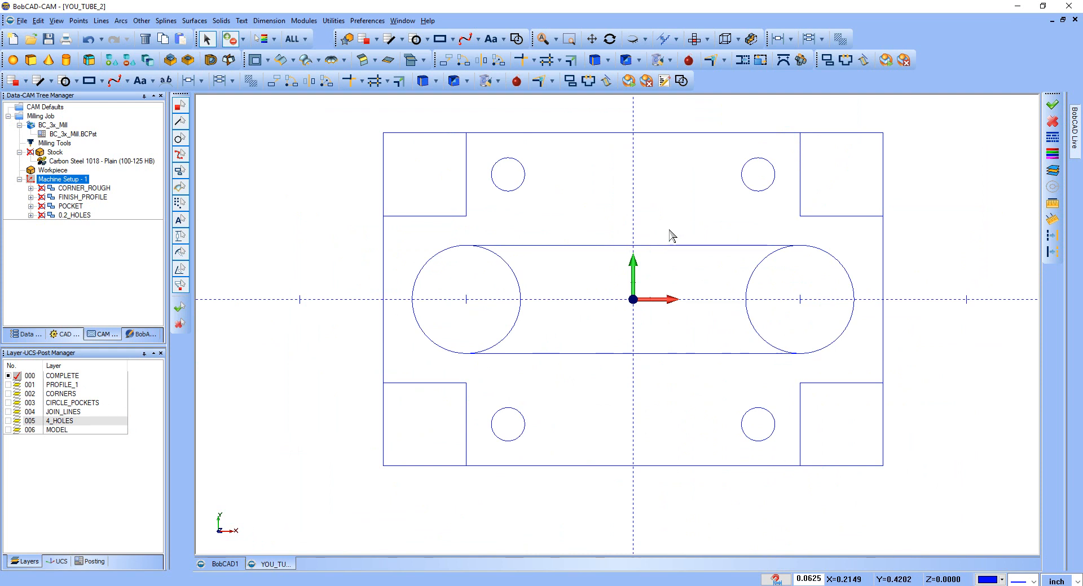
{"action": "scroll", "coordinate": [616, 240], "scroll_direction": "down", "scroll_amount": 2}
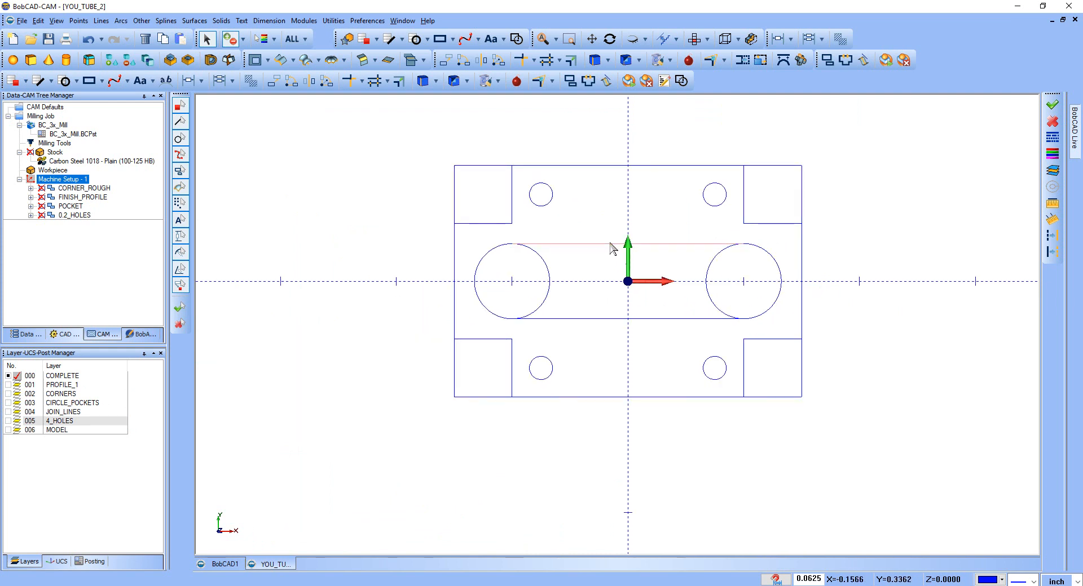
{"action": "scroll", "coordinate": [791, 158], "scroll_direction": "up", "scroll_amount": 2}
{"action": "scroll", "coordinate": [357, 145], "scroll_direction": "up", "scroll_amount": 2}
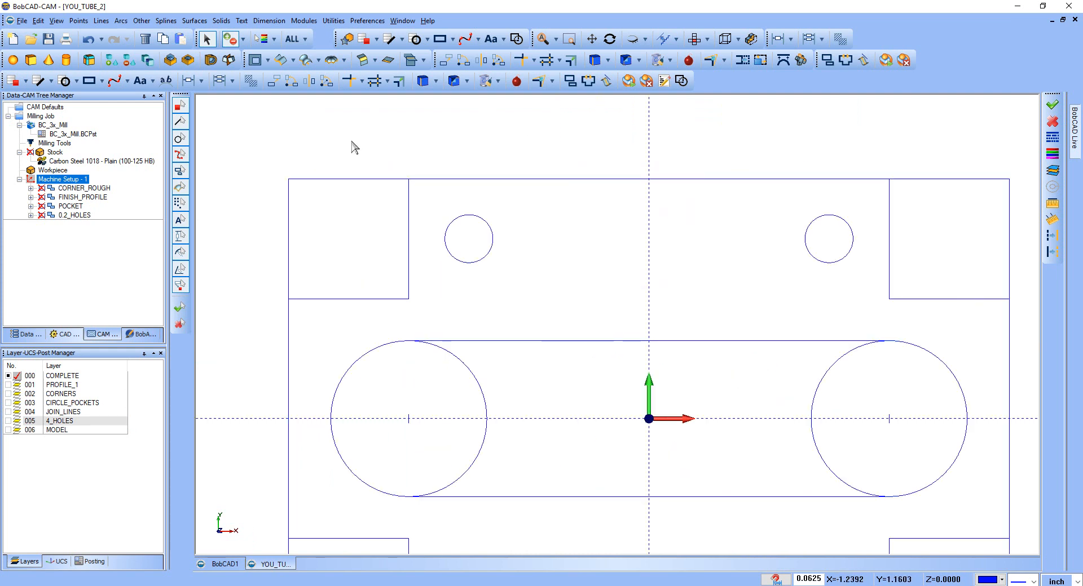
{"action": "scroll", "coordinate": [357, 145], "scroll_direction": "down", "scroll_amount": 2}
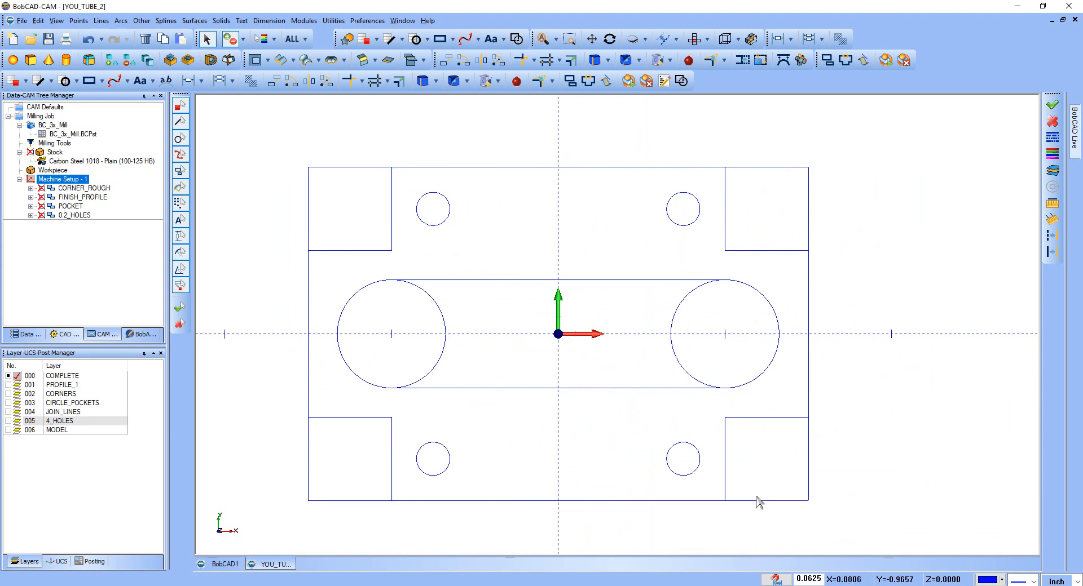
{"action": "scroll", "coordinate": [795, 162], "scroll_direction": "up", "scroll_amount": 3}
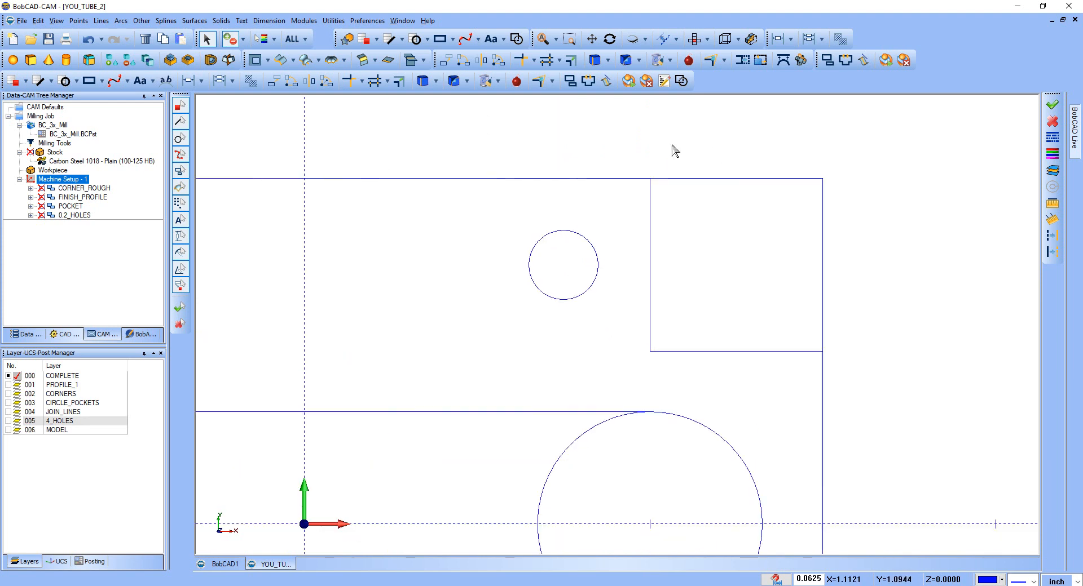
{"action": "scroll", "coordinate": [739, 177], "scroll_direction": "down", "scroll_amount": 3}
{"action": "scroll", "coordinate": [620, 163], "scroll_direction": "up", "scroll_amount": 3}
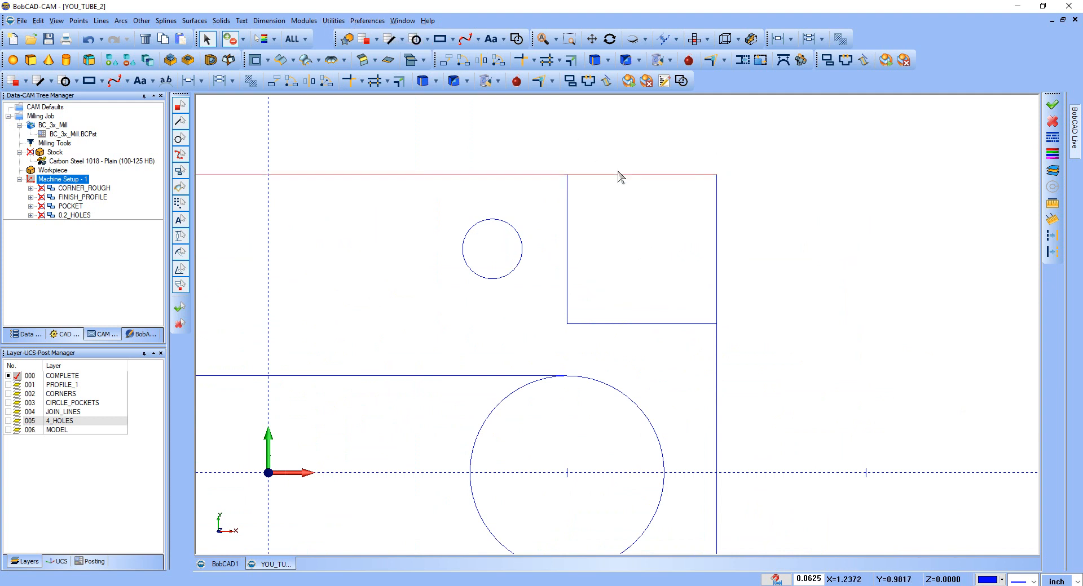
{"action": "scroll", "coordinate": [739, 198], "scroll_direction": "down", "scroll_amount": 1}
{"action": "scroll", "coordinate": [739, 199], "scroll_direction": "down", "scroll_amount": 3}
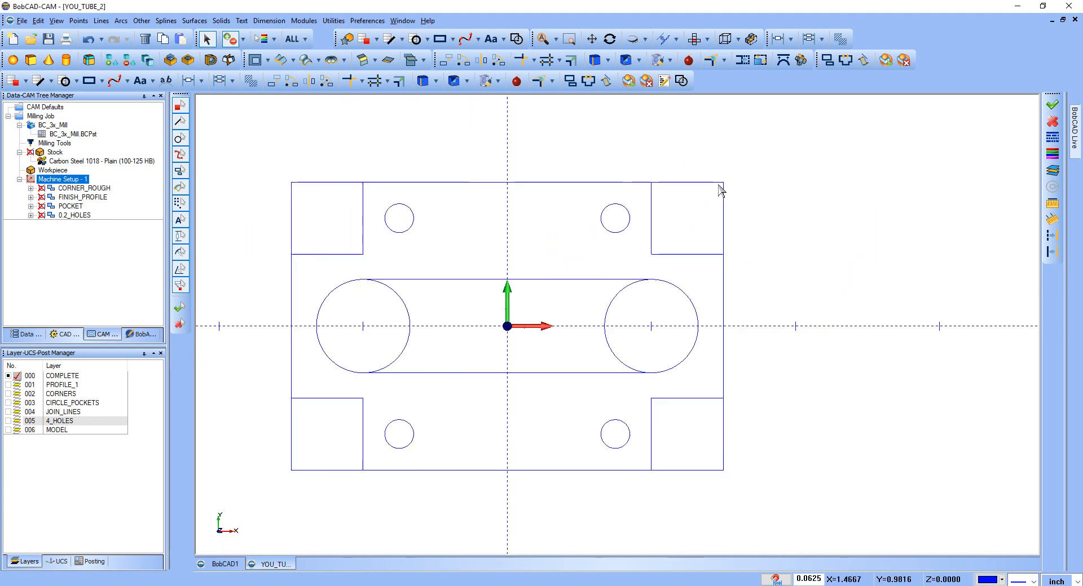
Apply Break Many to the outline's top and right edges and the sides of the upper-right corner square
{"action": "left_click", "coordinate": [339, 22]}
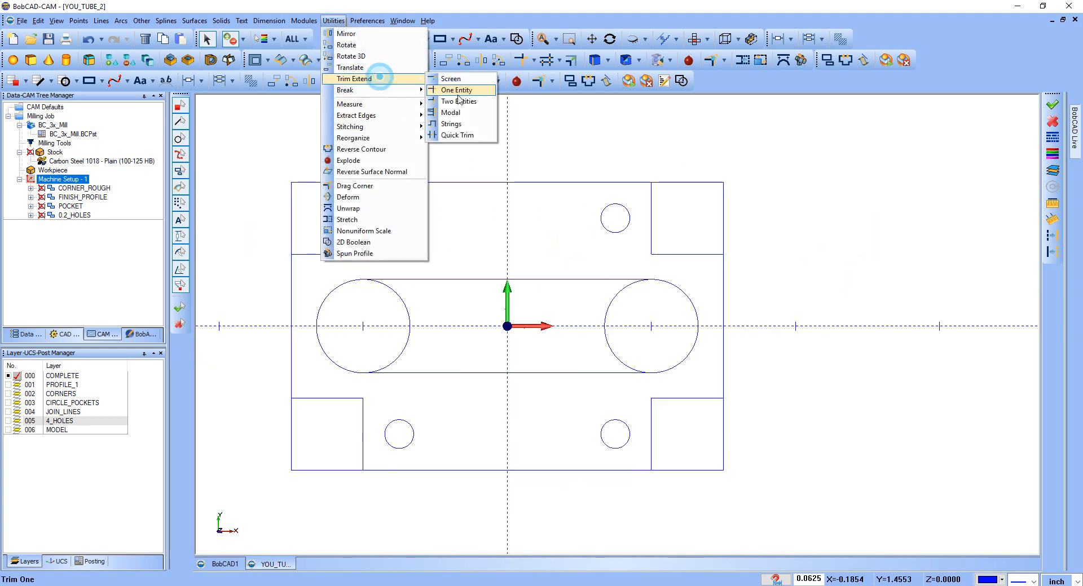
{"action": "mouse_move", "coordinate": [397, 98]}
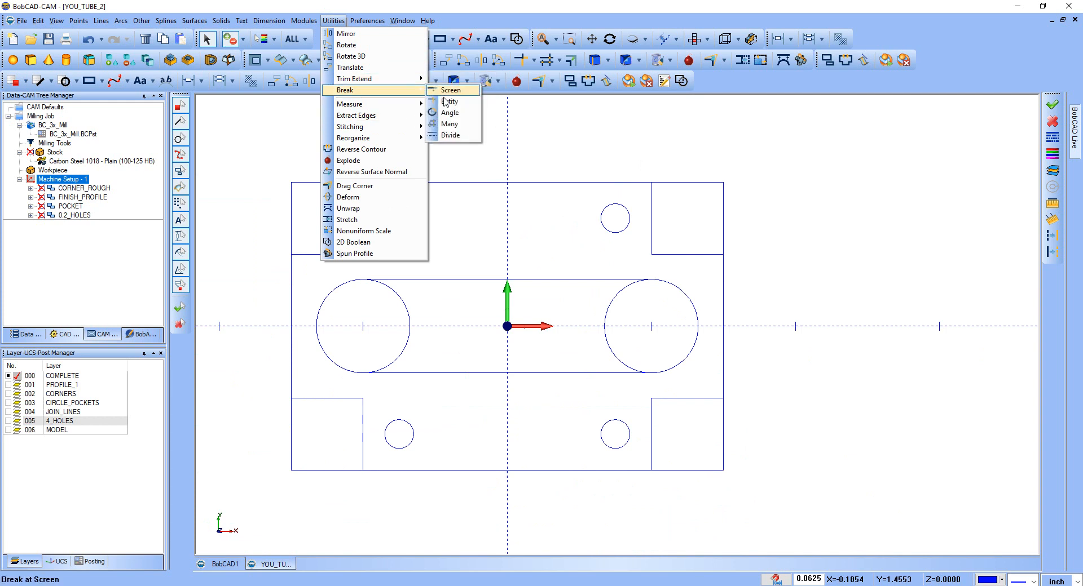
{"action": "left_click", "coordinate": [451, 123]}
{"action": "scroll", "coordinate": [692, 217], "scroll_direction": "up", "scroll_amount": 1}
{"action": "scroll", "coordinate": [692, 217], "scroll_direction": "up", "scroll_amount": 1}
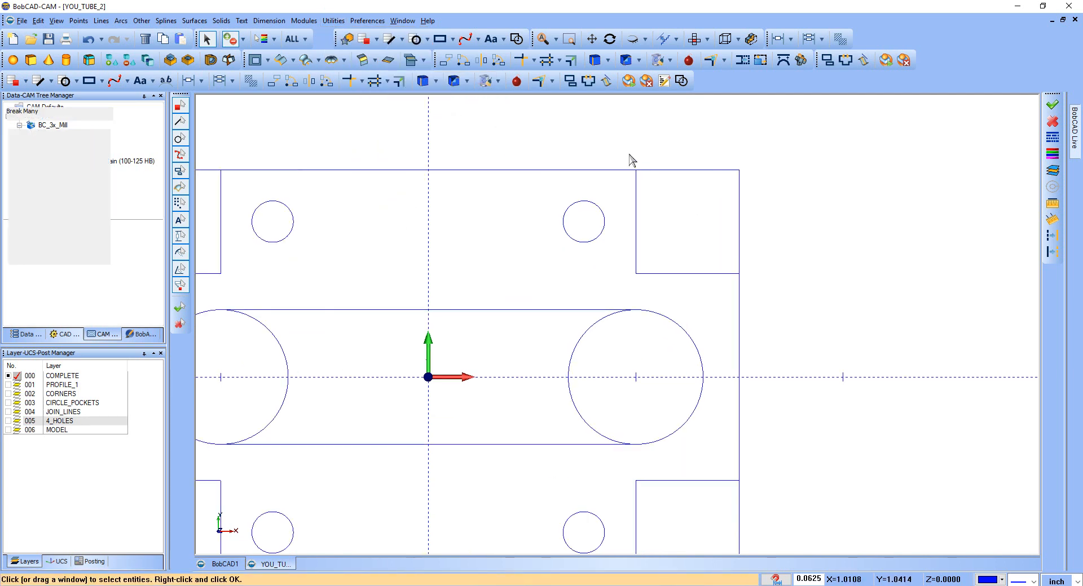
{"action": "left_click_drag", "start_coordinate": [746, 292], "coordinate": [757, 291]}
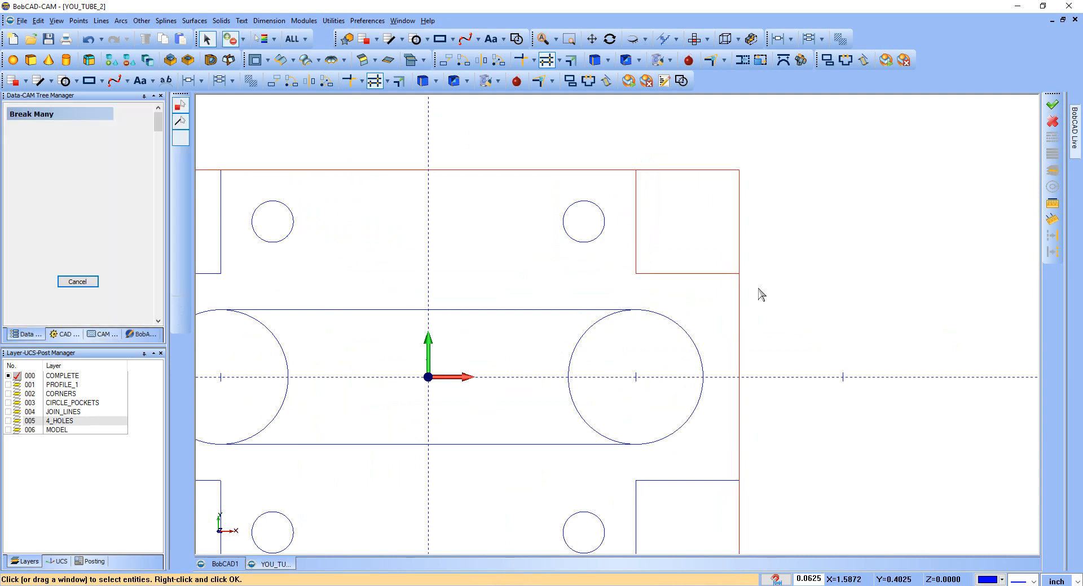
{"action": "right_click", "coordinate": [686, 224]}
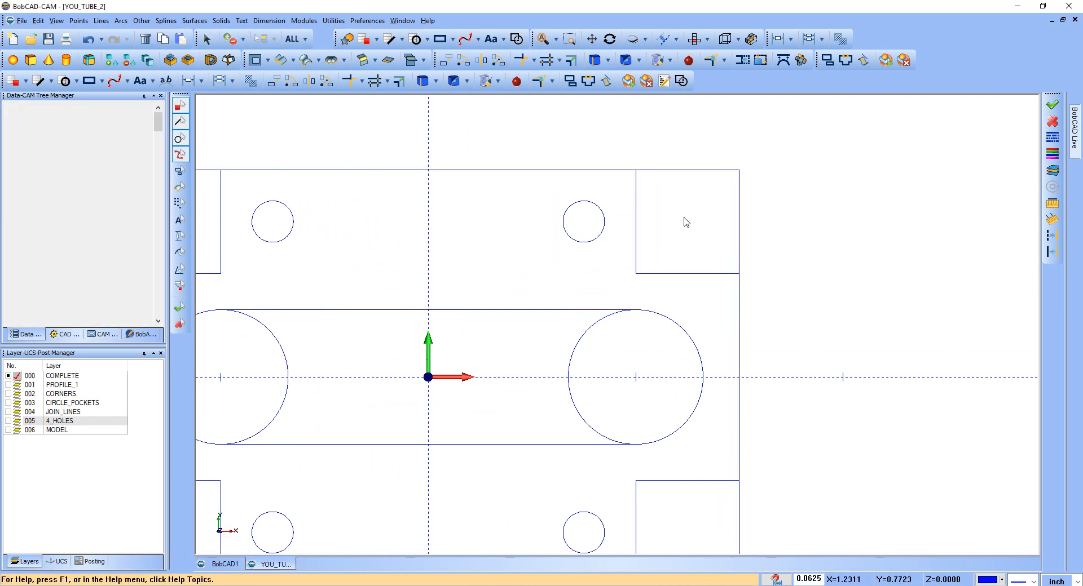
{"action": "scroll", "coordinate": [637, 185], "scroll_direction": "up", "scroll_amount": 1}
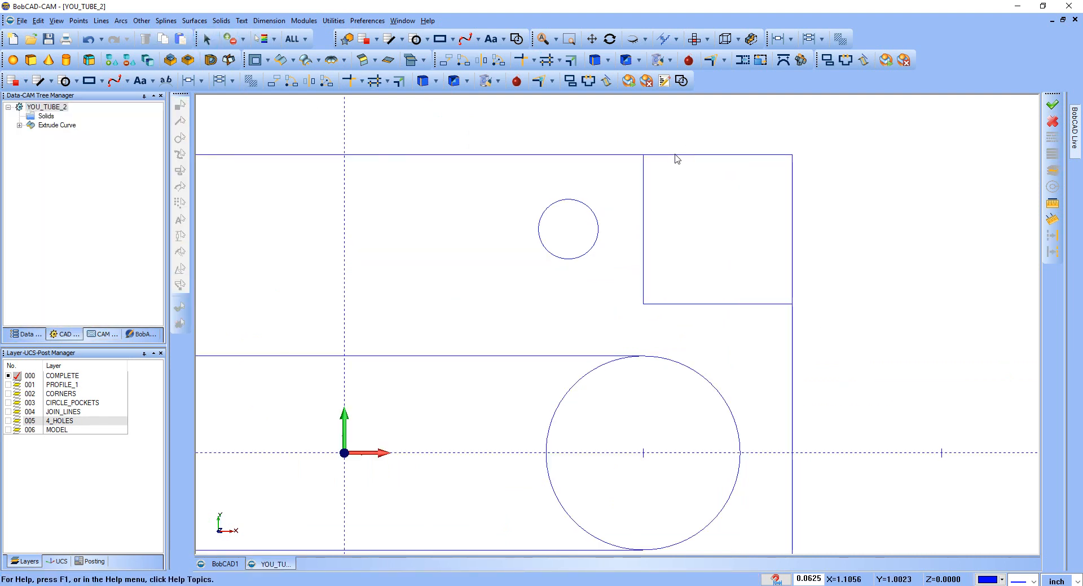
Apply Break Many to the outer rectangle and all four corner squares, splitting the lines where they meet
{"action": "left_click", "coordinate": [207, 39]}
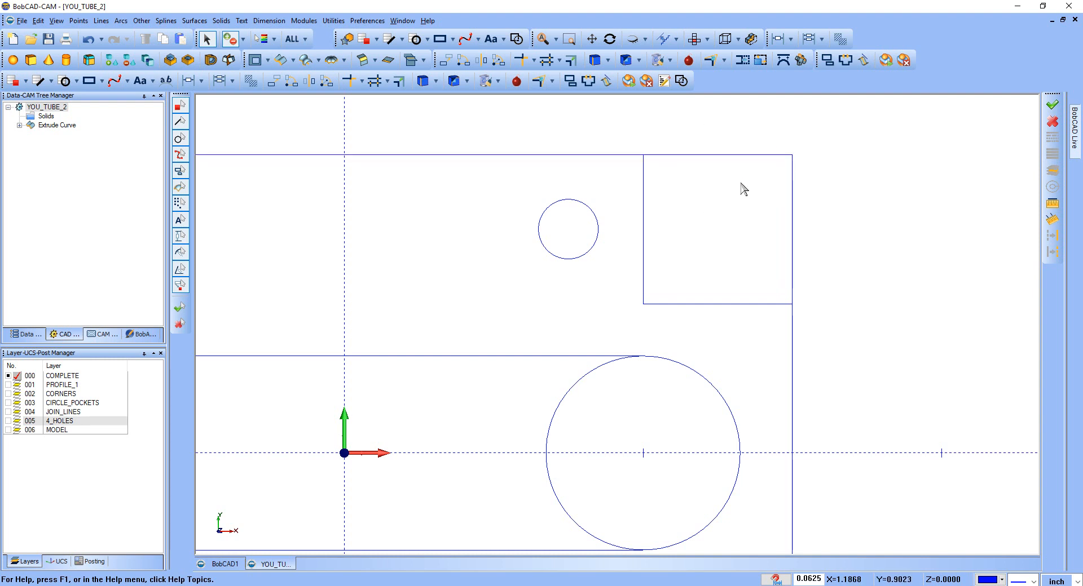
{"action": "left_click", "coordinate": [333, 21]}
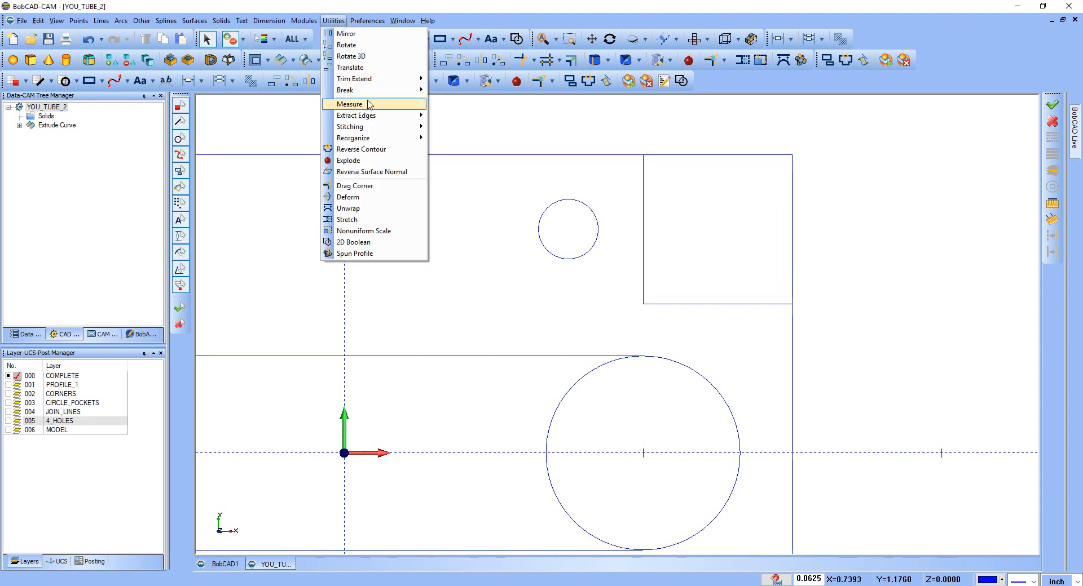
{"action": "mouse_move", "coordinate": [388, 91]}
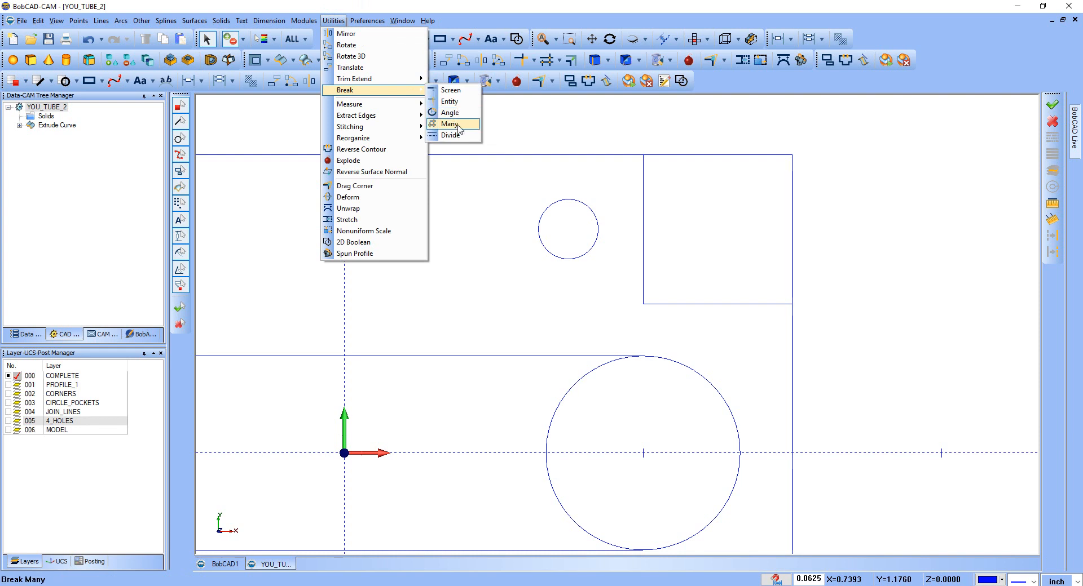
{"action": "left_click", "coordinate": [451, 124]}
{"action": "scroll", "coordinate": [815, 282], "scroll_direction": "down", "scroll_amount": 5}
{"action": "scroll", "coordinate": [753, 192], "scroll_direction": "up", "scroll_amount": 2}
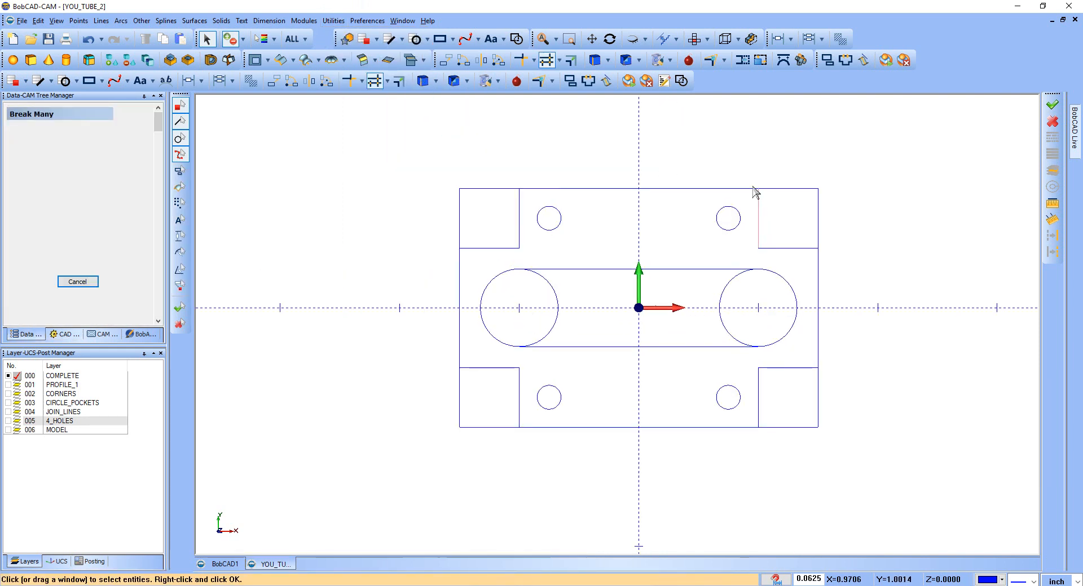
{"action": "left_click", "coordinate": [751, 178]}
{"action": "left_click", "coordinate": [840, 273]}
{"action": "left_click", "coordinate": [746, 363]}
{"action": "left_click", "coordinate": [819, 395]}
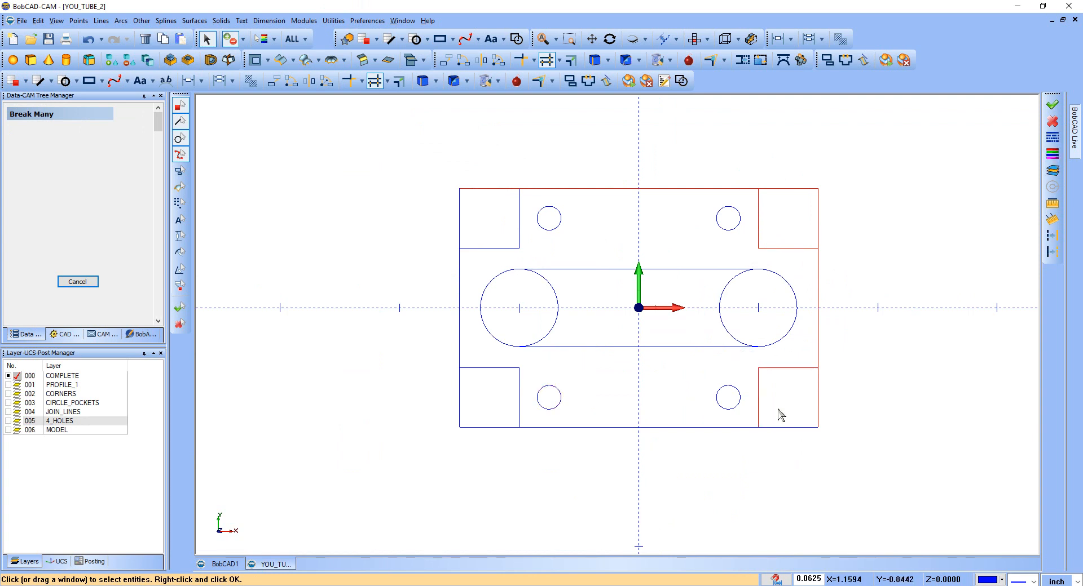
{"action": "left_click_drag", "start_coordinate": [779, 417], "coordinate": [789, 443]}
{"action": "left_click_drag", "start_coordinate": [503, 361], "coordinate": [526, 375]}
{"action": "left_click_drag", "start_coordinate": [450, 227], "coordinate": [460, 238]}
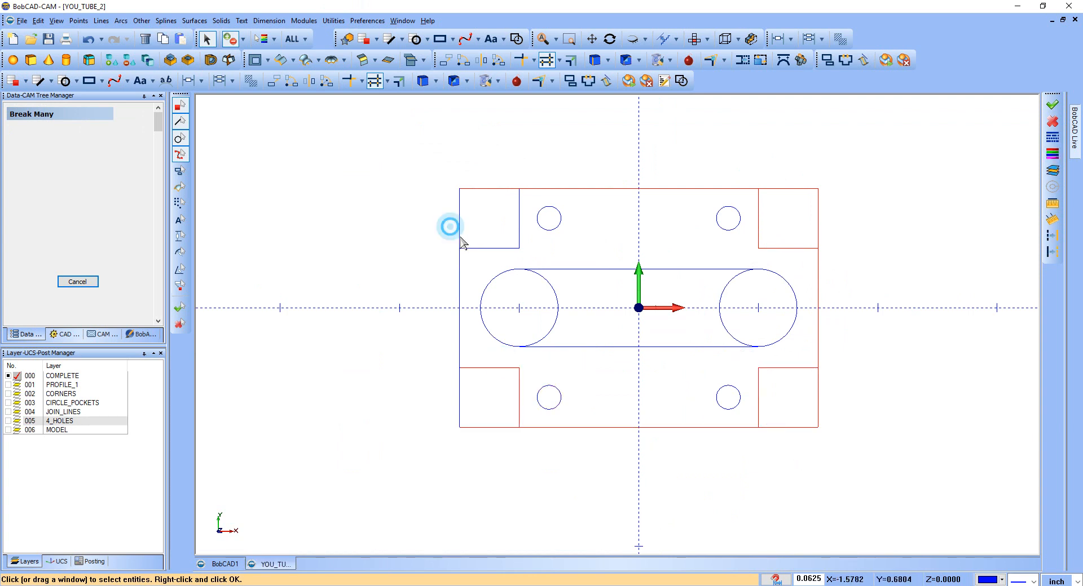
{"action": "left_click_drag", "start_coordinate": [530, 262], "coordinate": [530, 263]}
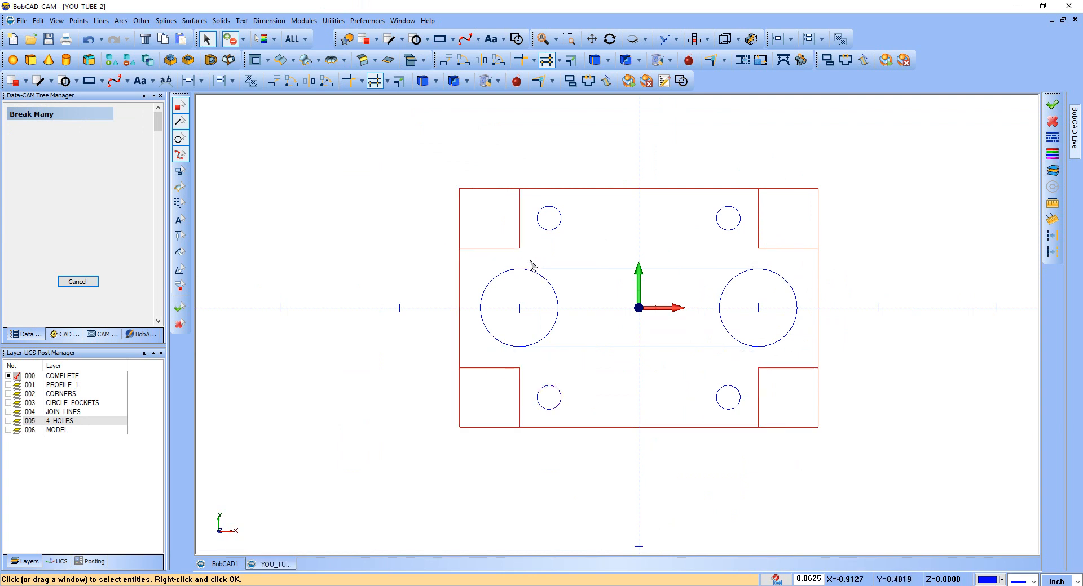
{"action": "right_click", "coordinate": [418, 164]}
{"action": "left_click", "coordinate": [423, 164]}
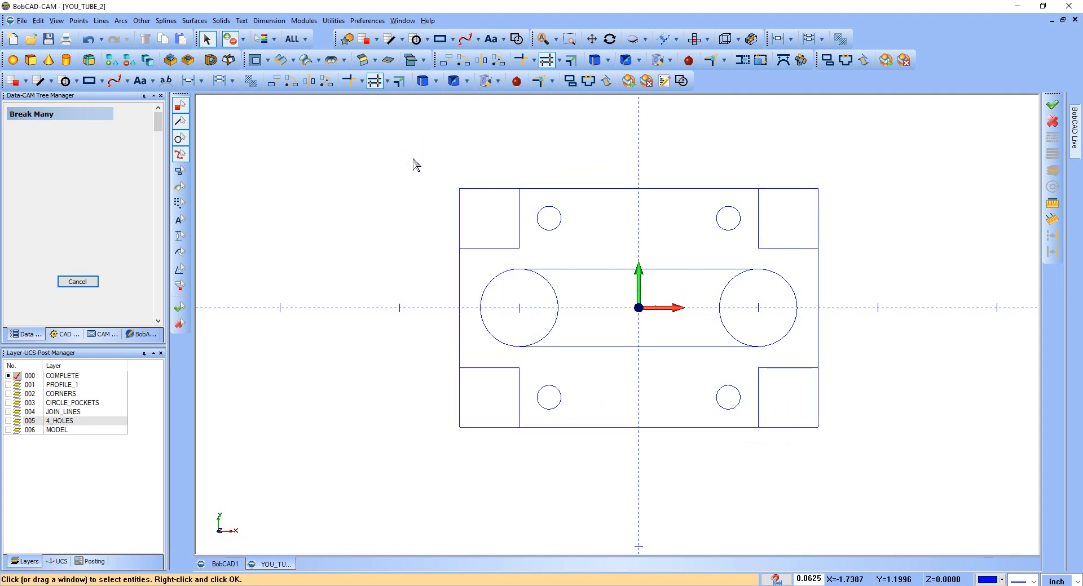
{"action": "key", "text": "Escape"}
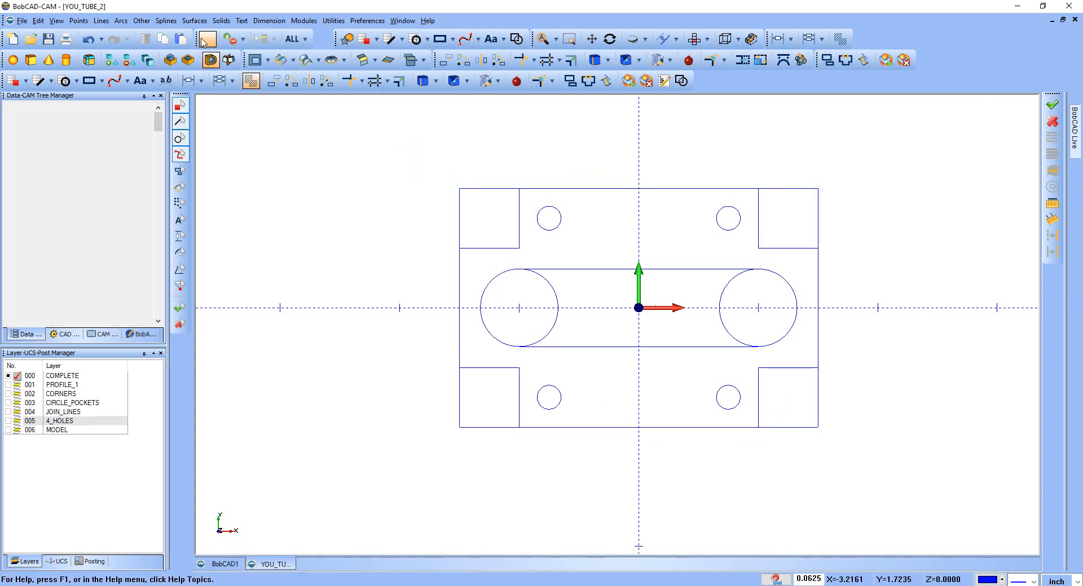
Try to delete the outline's top segment across the upper-right corner square, and undo the deletion
{"action": "scroll", "coordinate": [838, 190], "scroll_direction": "up", "scroll_amount": 5}
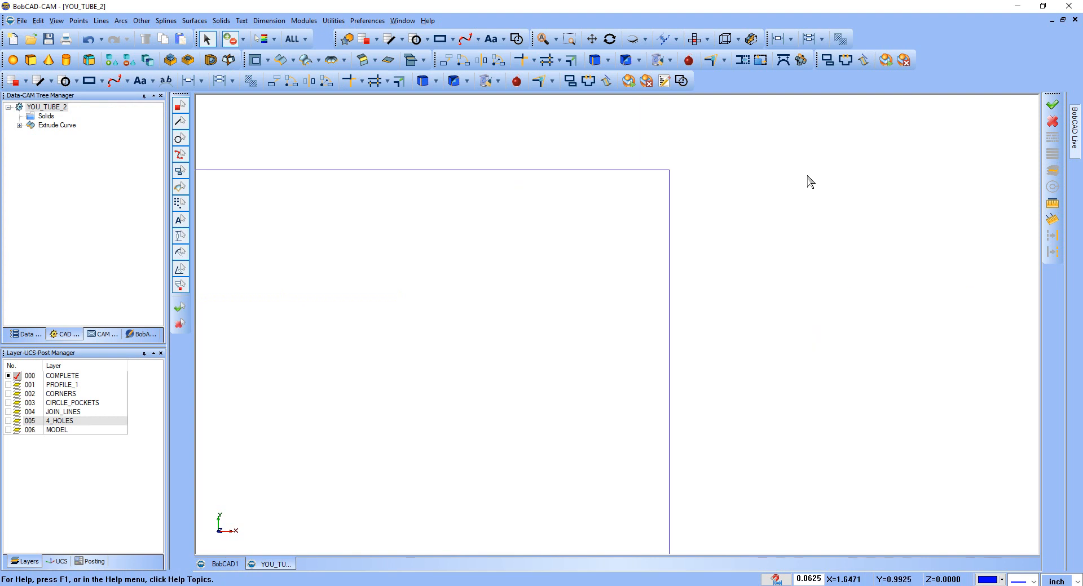
{"action": "scroll", "coordinate": [731, 170], "scroll_direction": "down", "scroll_amount": 2}
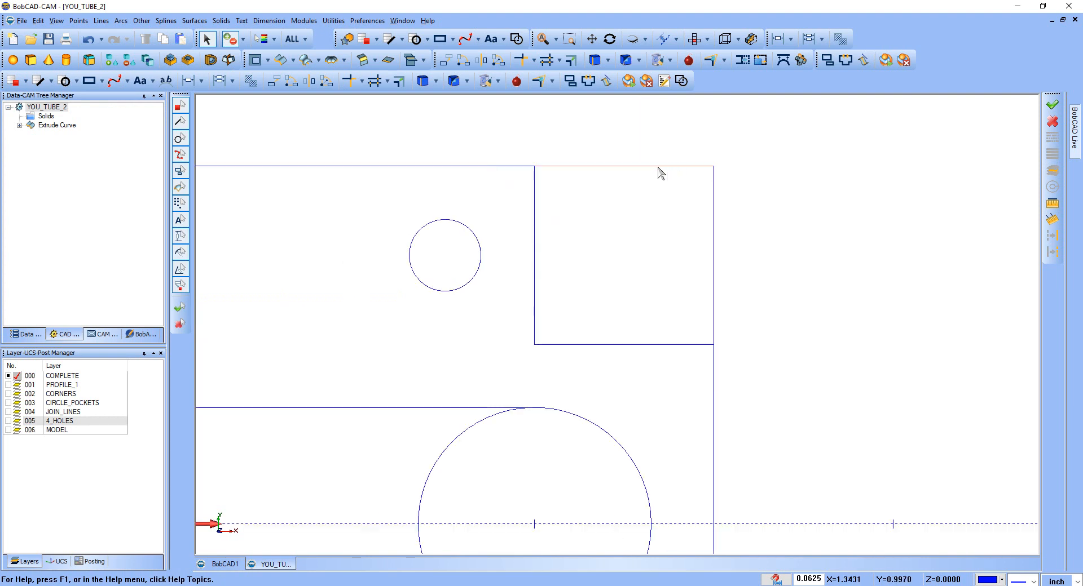
{"action": "left_click", "coordinate": [611, 167]}
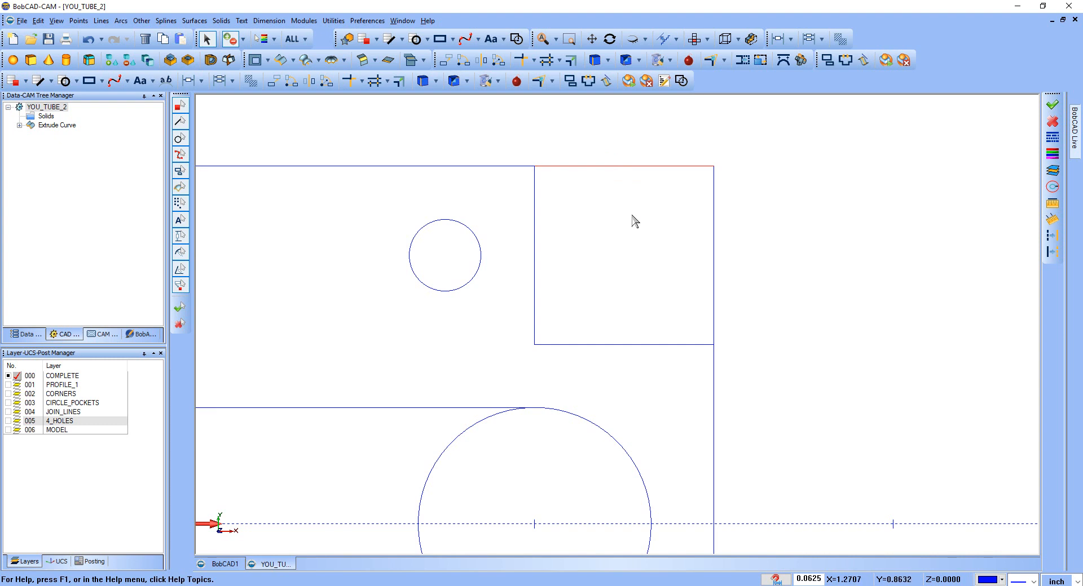
{"action": "key", "text": "Escape"}
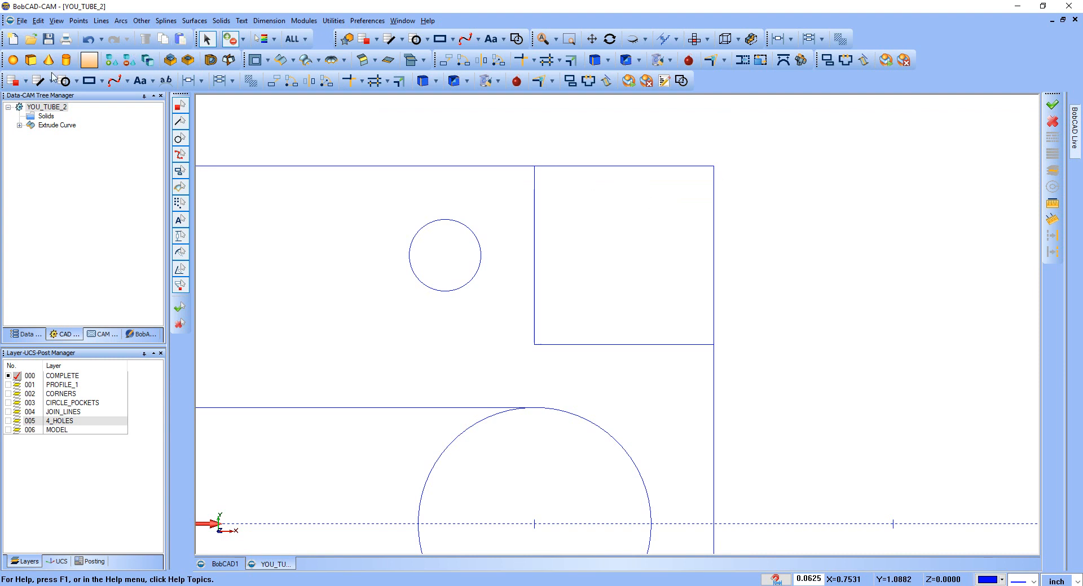
{"action": "left_click", "coordinate": [87, 40]}
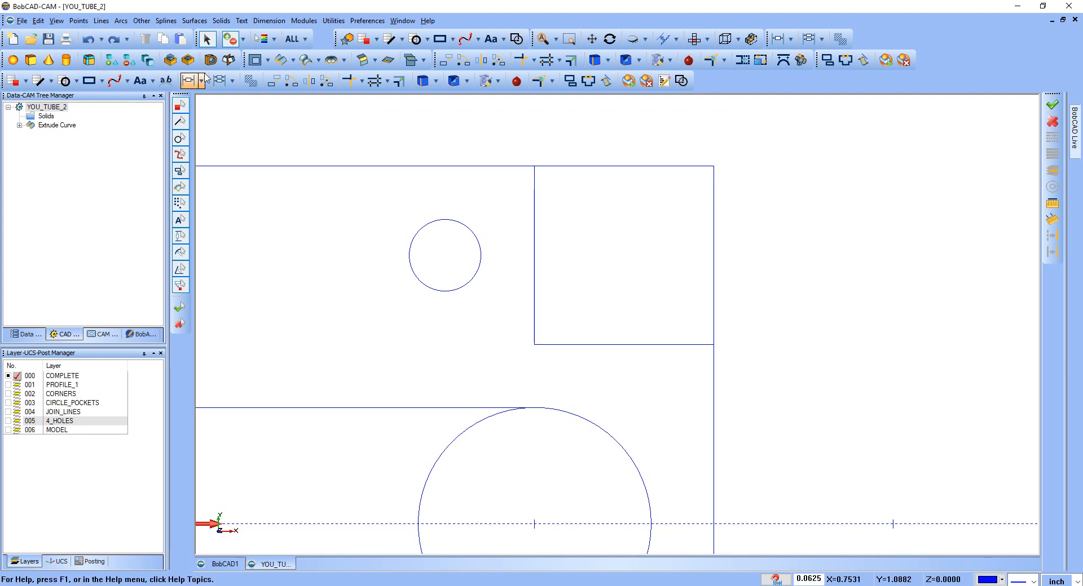
Run Erase Doubles on the outer edge segments at all four corner squares
{"action": "left_click", "coordinate": [341, 21]}
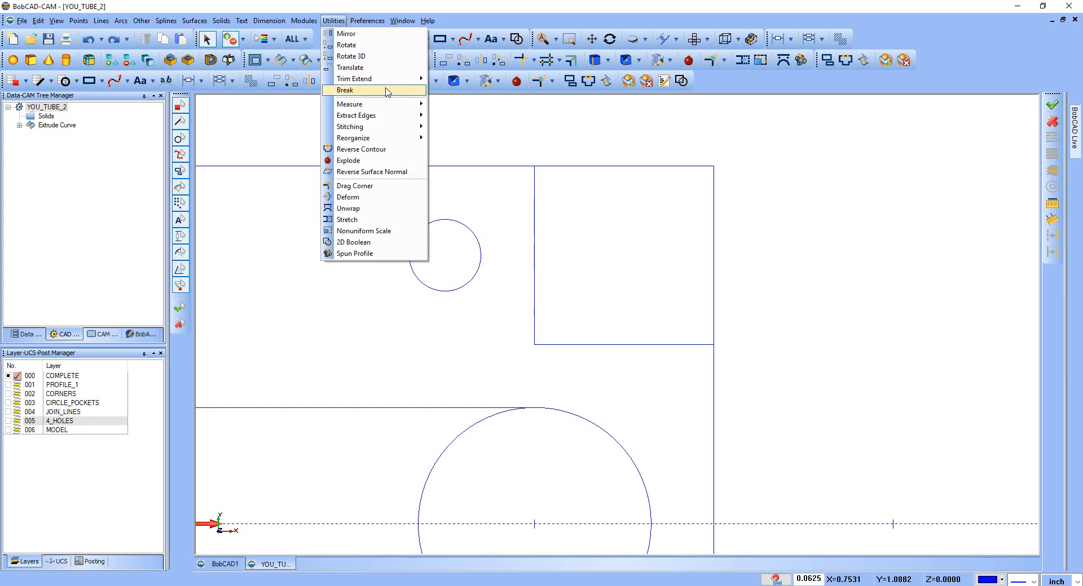
{"action": "mouse_move", "coordinate": [388, 92]}
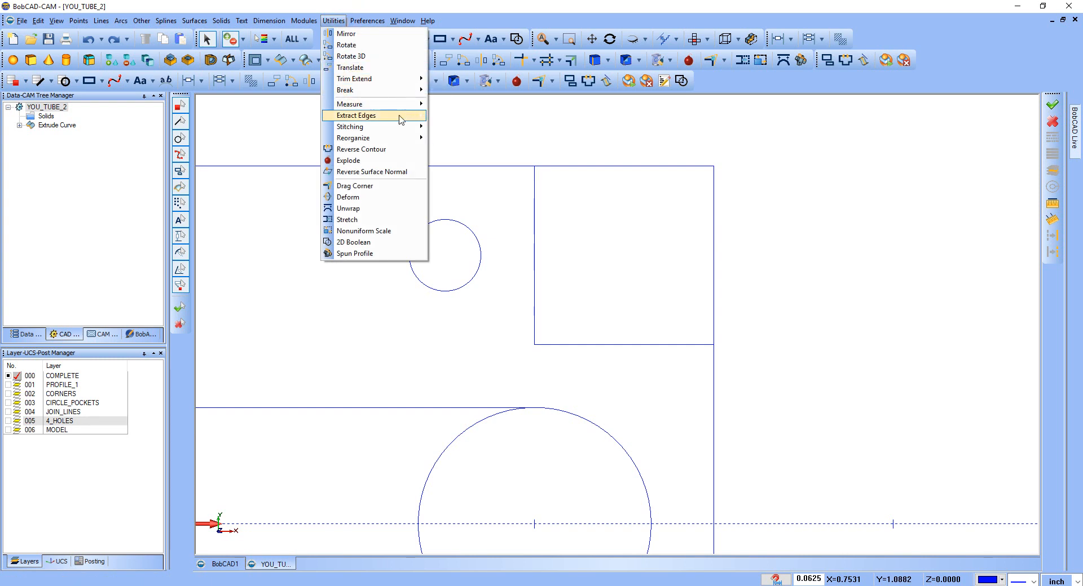
{"action": "mouse_move", "coordinate": [401, 141]}
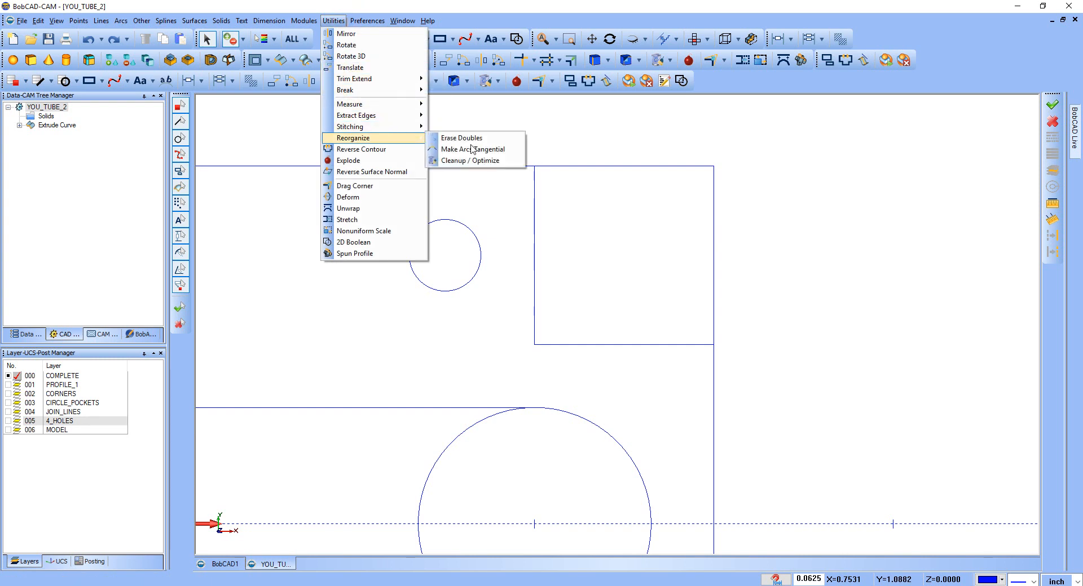
{"action": "left_click", "coordinate": [472, 137]}
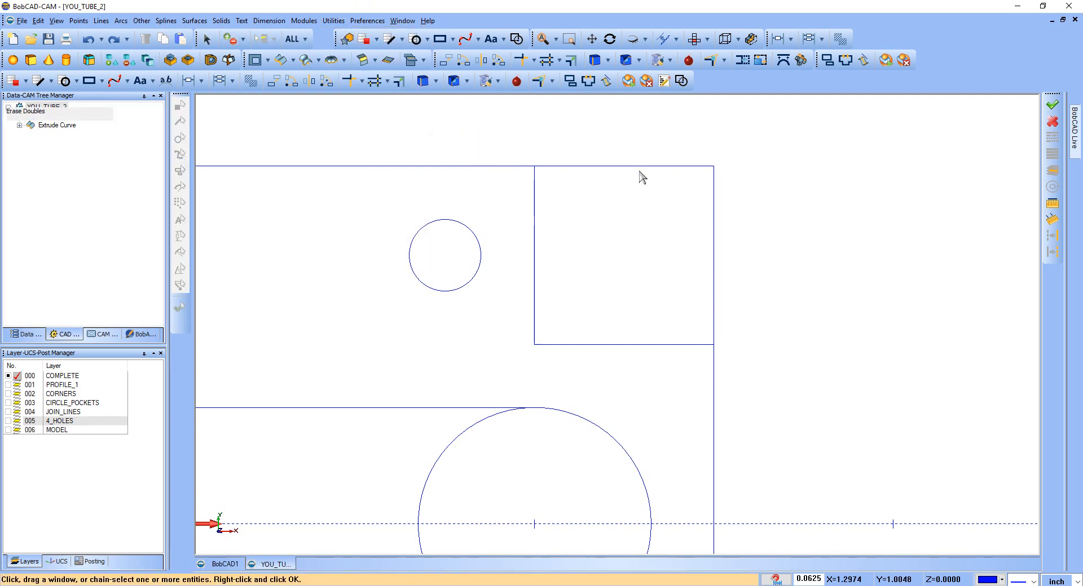
{"action": "left_click_drag", "start_coordinate": [657, 159], "coordinate": [738, 188]}
{"action": "scroll", "coordinate": [769, 160], "scroll_direction": "down", "scroll_amount": 6}
{"action": "left_click_drag", "start_coordinate": [743, 391], "coordinate": [776, 412]}
{"action": "left_click_drag", "start_coordinate": [354, 386], "coordinate": [393, 424]}
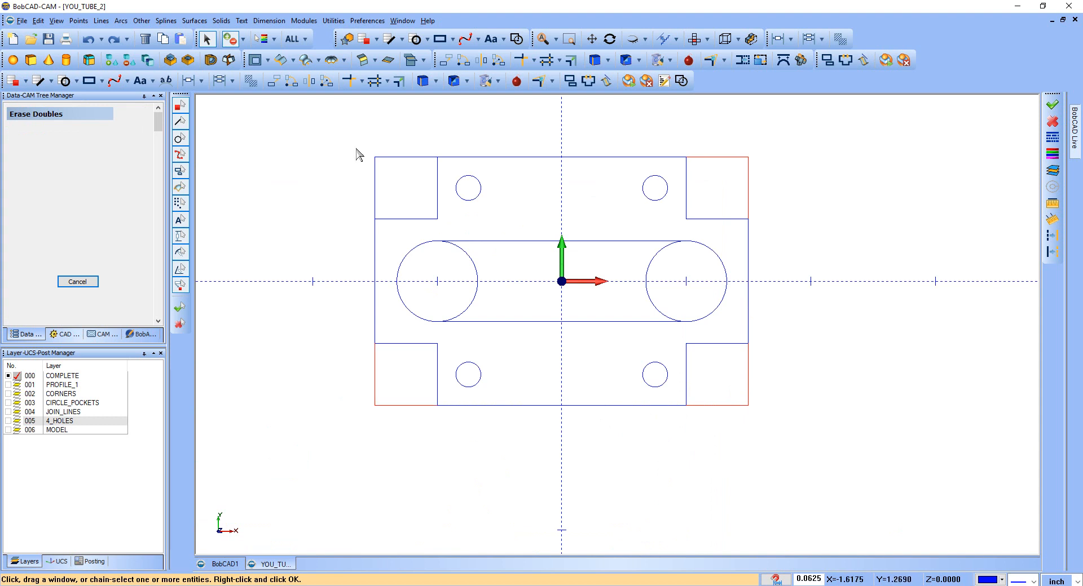
{"action": "left_click_drag", "start_coordinate": [361, 149], "coordinate": [411, 183]}
{"action": "right_click", "coordinate": [363, 134]}
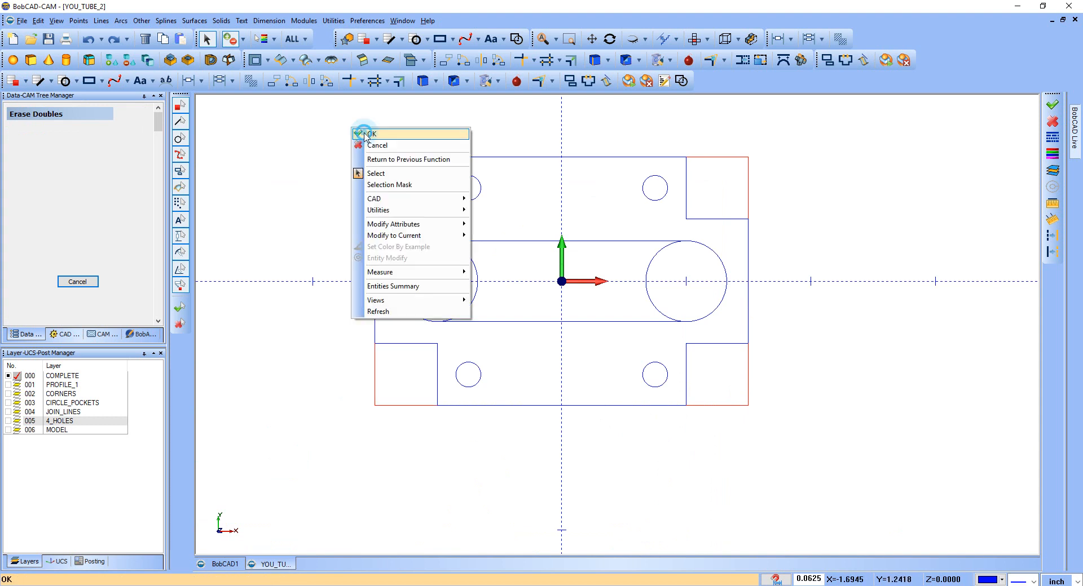
{"action": "left_click", "coordinate": [363, 139]}
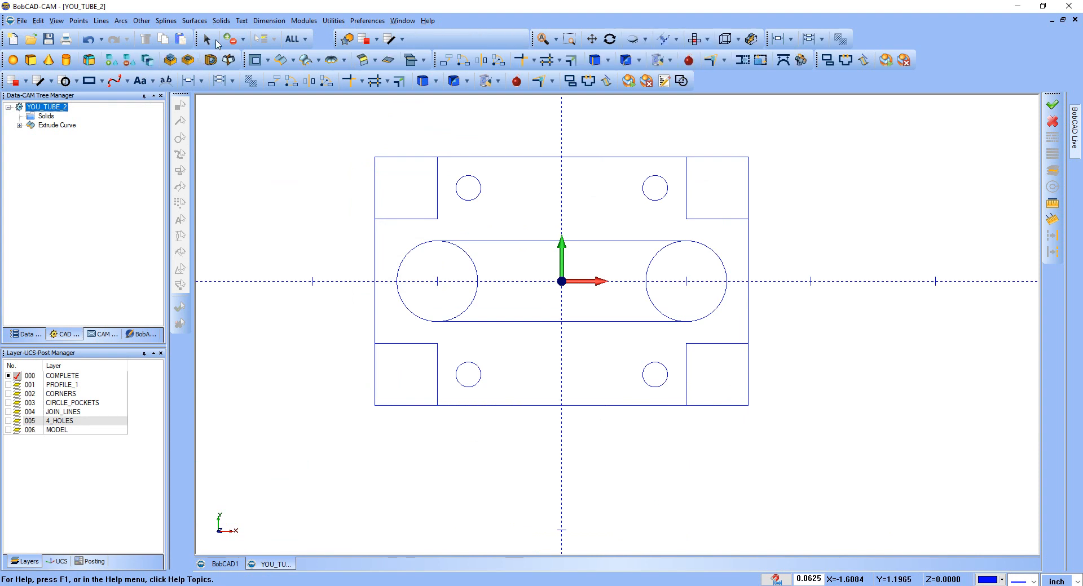
Enable selection, delete the upper-right corner square's top segment to test for duplicate lines, and undo it
{"action": "left_click", "coordinate": [207, 40]}
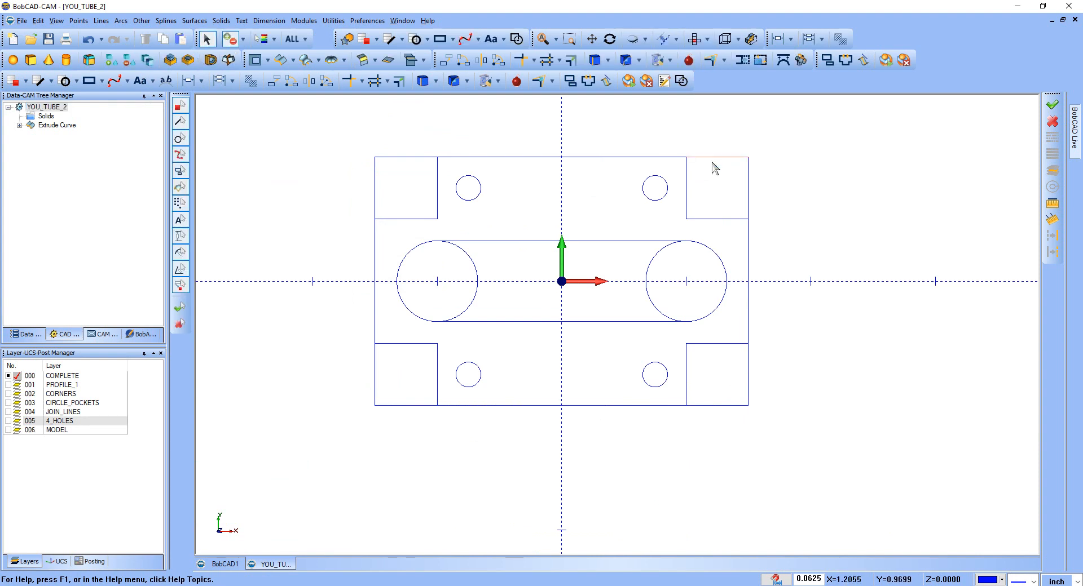
{"action": "scroll", "coordinate": [797, 164], "scroll_direction": "up", "scroll_amount": 4}
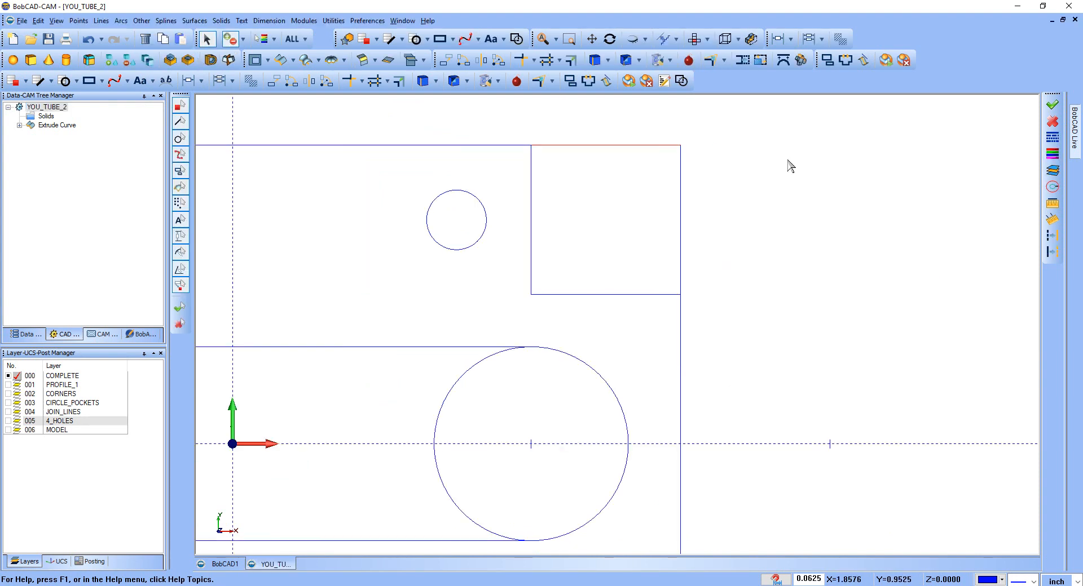
{"action": "key", "text": "Delete"}
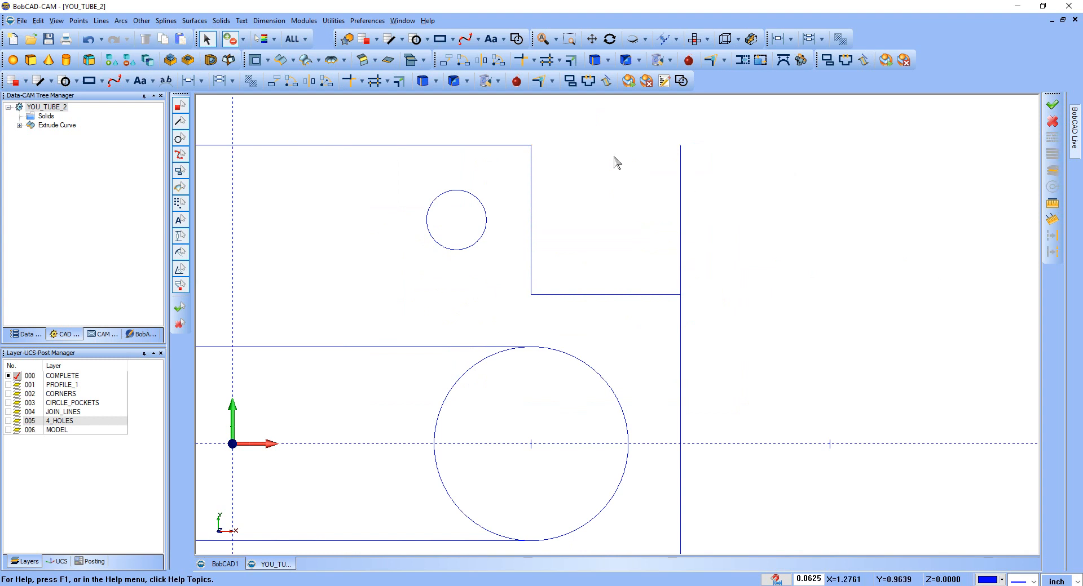
{"action": "key", "text": "ctrl+z"}
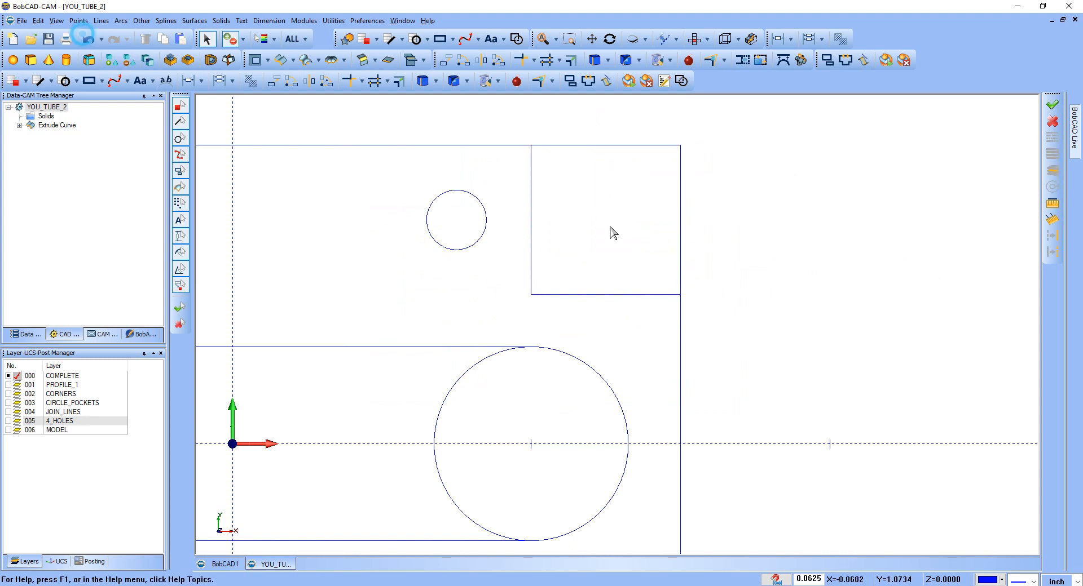
{"action": "scroll", "coordinate": [637, 217], "scroll_direction": "down", "scroll_amount": 5}
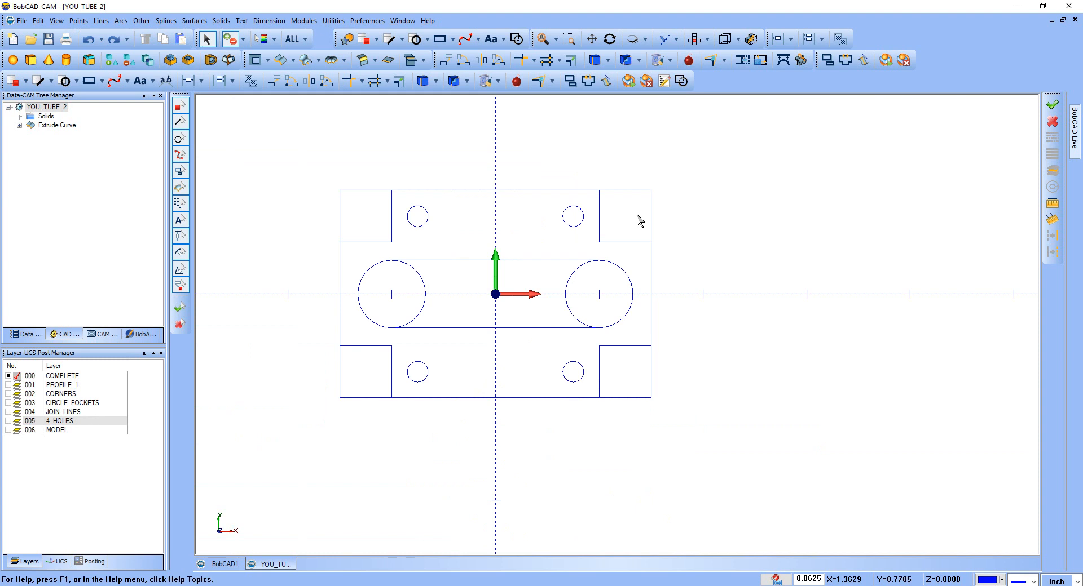
{"action": "scroll", "coordinate": [638, 219], "scroll_direction": "up", "scroll_amount": 2}
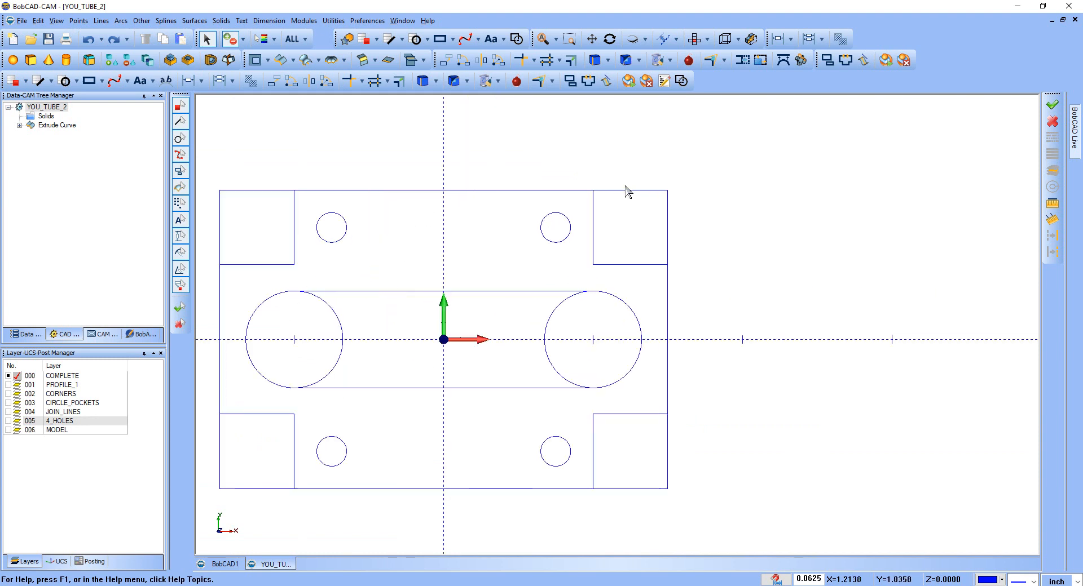
{"action": "scroll", "coordinate": [643, 195], "scroll_direction": "down", "scroll_amount": 5}
{"action": "scroll", "coordinate": [451, 194], "scroll_direction": "up", "scroll_amount": 4}
{"action": "scroll", "coordinate": [429, 194], "scroll_direction": "down", "scroll_amount": 1}
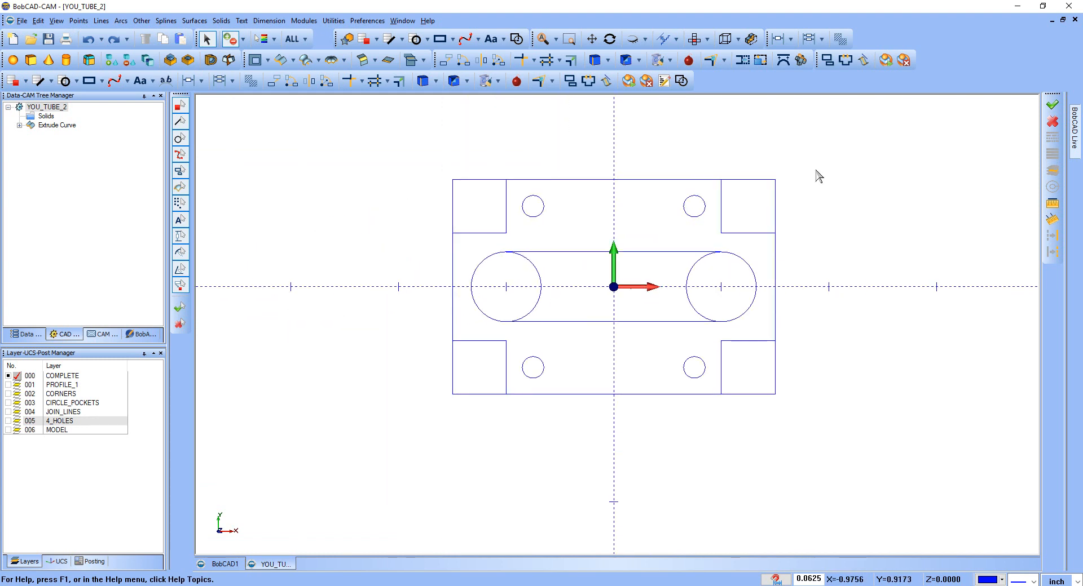
{"action": "scroll", "coordinate": [775, 178], "scroll_direction": "up", "scroll_amount": 3}
{"action": "scroll", "coordinate": [755, 177], "scroll_direction": "down", "scroll_amount": 1}
{"action": "scroll", "coordinate": [660, 237], "scroll_direction": "down", "scroll_amount": 1}
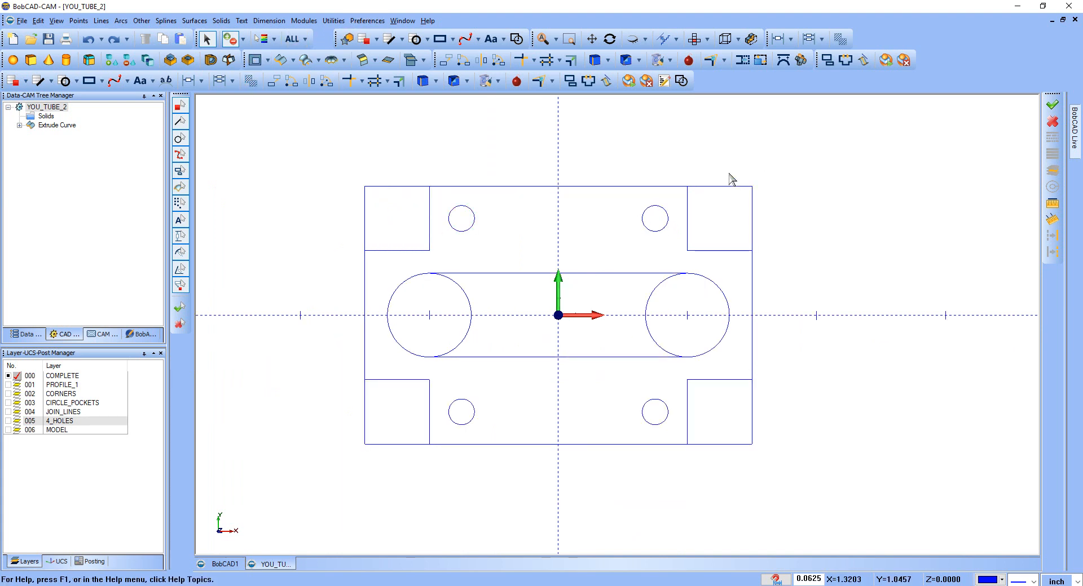
Delete the outer edge segments of all four corner squares so that each corner of the plate outline becomes a stepped notch
{"action": "left_click", "coordinate": [747, 181]}
{"action": "key", "text": "Delete"}
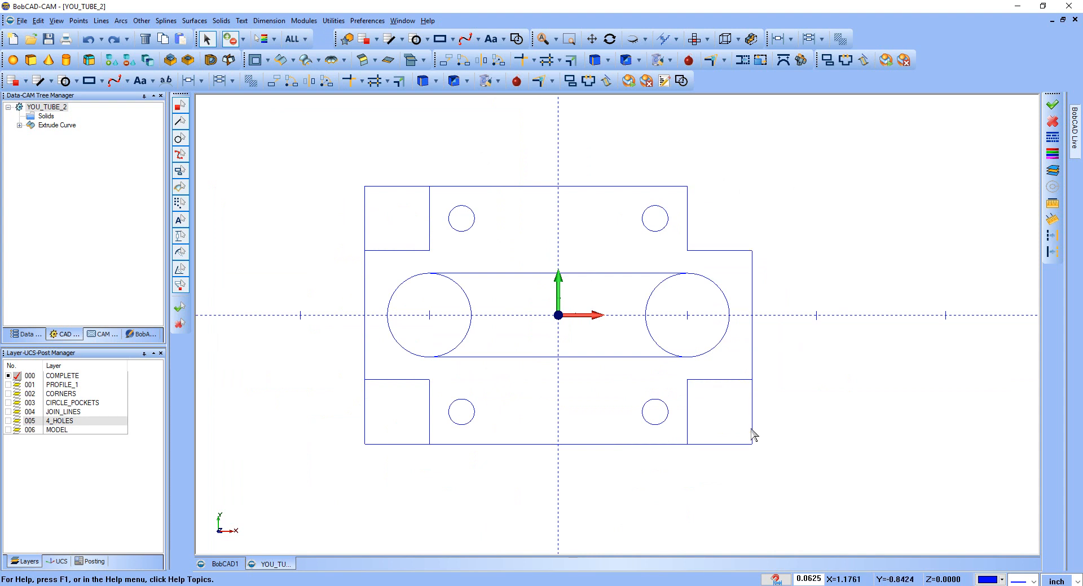
{"action": "left_click", "coordinate": [750, 434]}
{"action": "key", "text": "Delete"}
{"action": "left_click", "coordinate": [354, 436]}
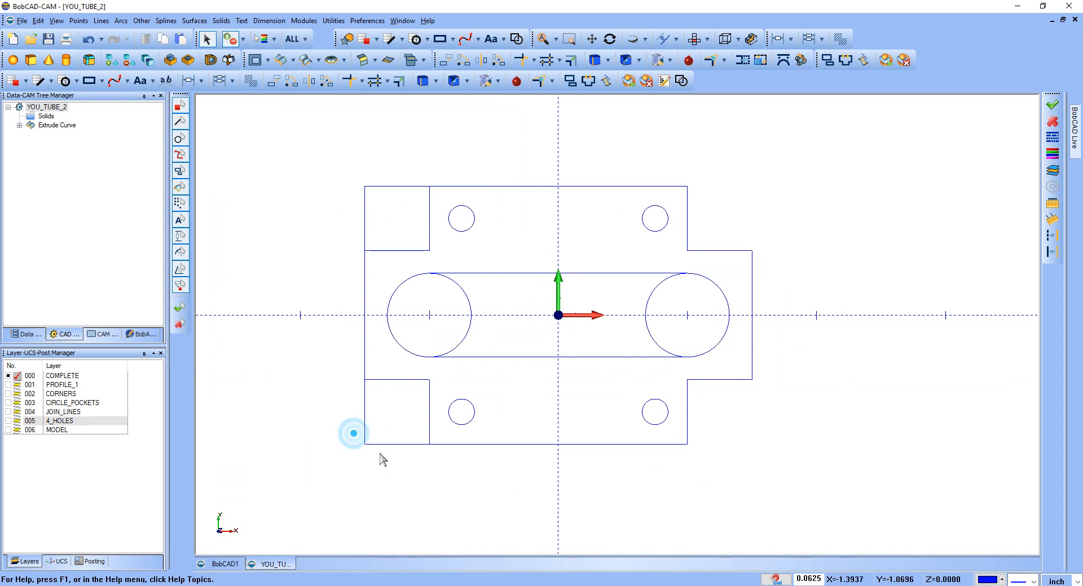
{"action": "key", "text": "Delete"}
{"action": "left_click", "coordinate": [367, 190]}
{"action": "key", "text": "Delete"}
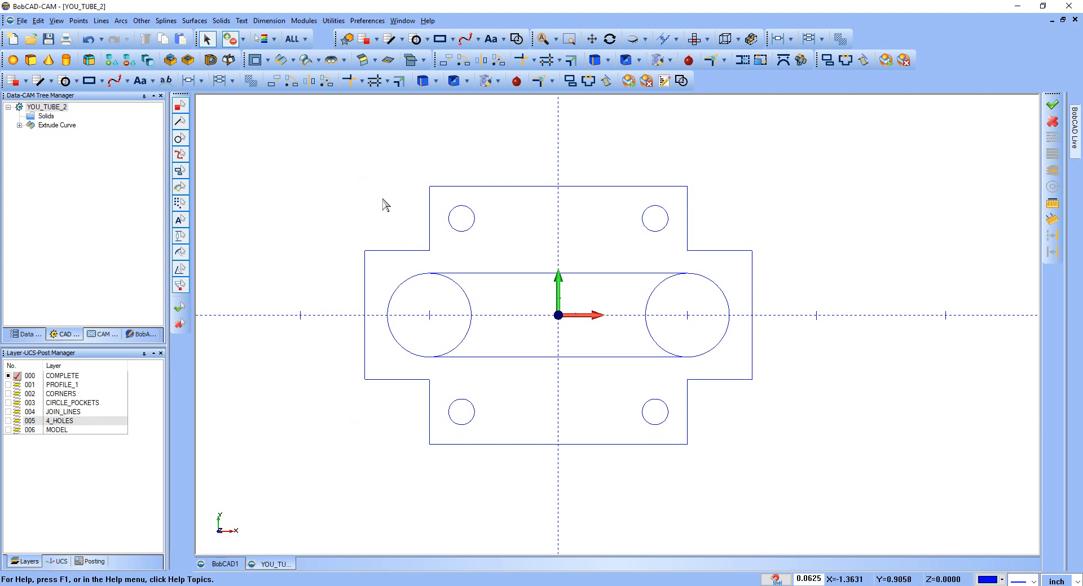
Chamfer the inner corners of the upper-left, upper-right and lower-right notches at 45 degrees with a 0.25 distance
{"action": "scroll", "coordinate": [384, 204], "scroll_direction": "up", "scroll_amount": 1}
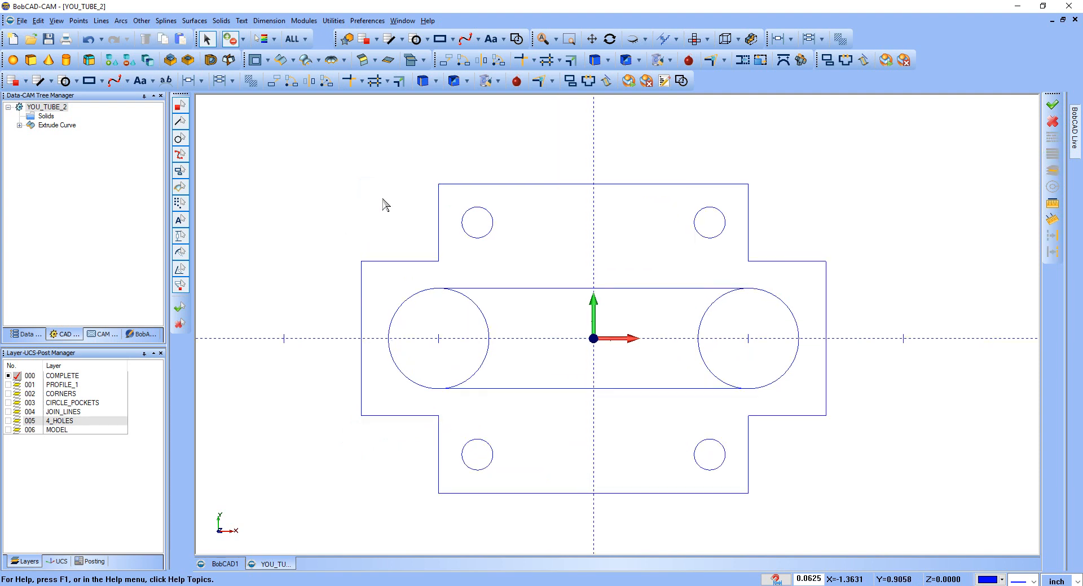
{"action": "left_click", "coordinate": [451, 189]}
{"action": "left_click", "coordinate": [106, 22]}
{"action": "left_click", "coordinate": [117, 101]}
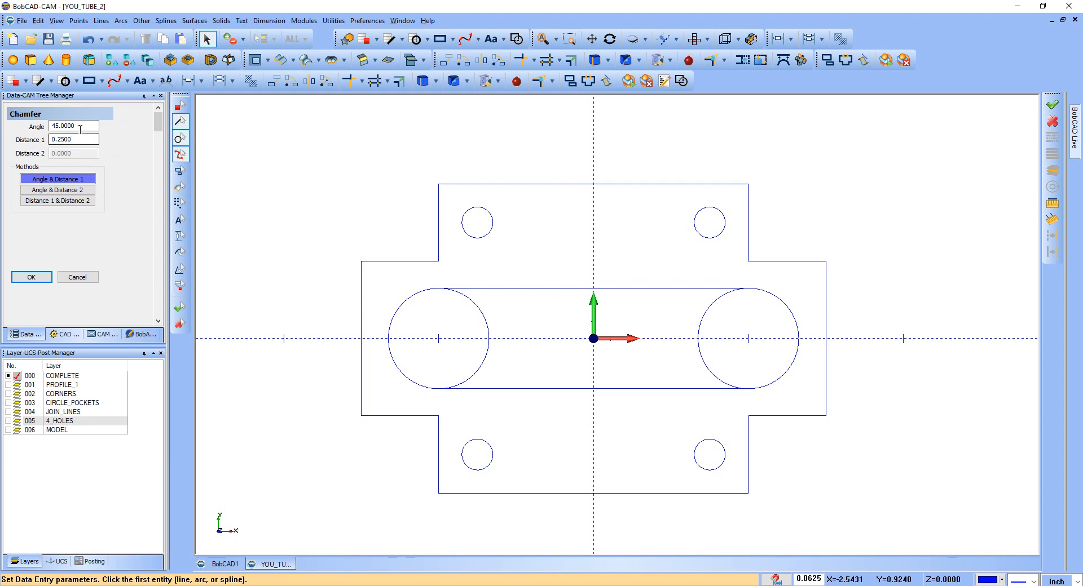
{"action": "left_click", "coordinate": [80, 128]}
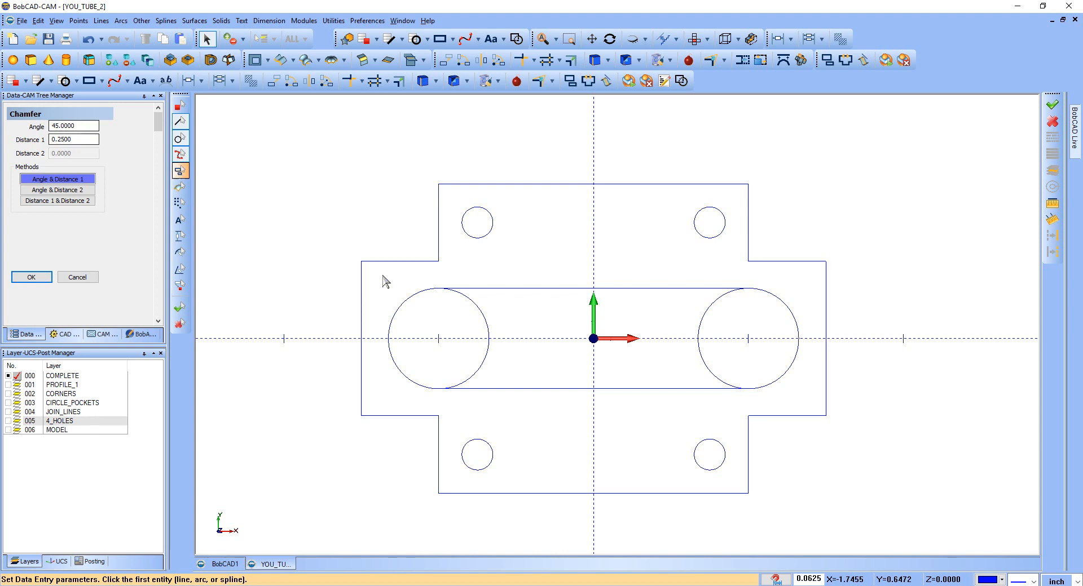
{"action": "left_click", "coordinate": [420, 262]}
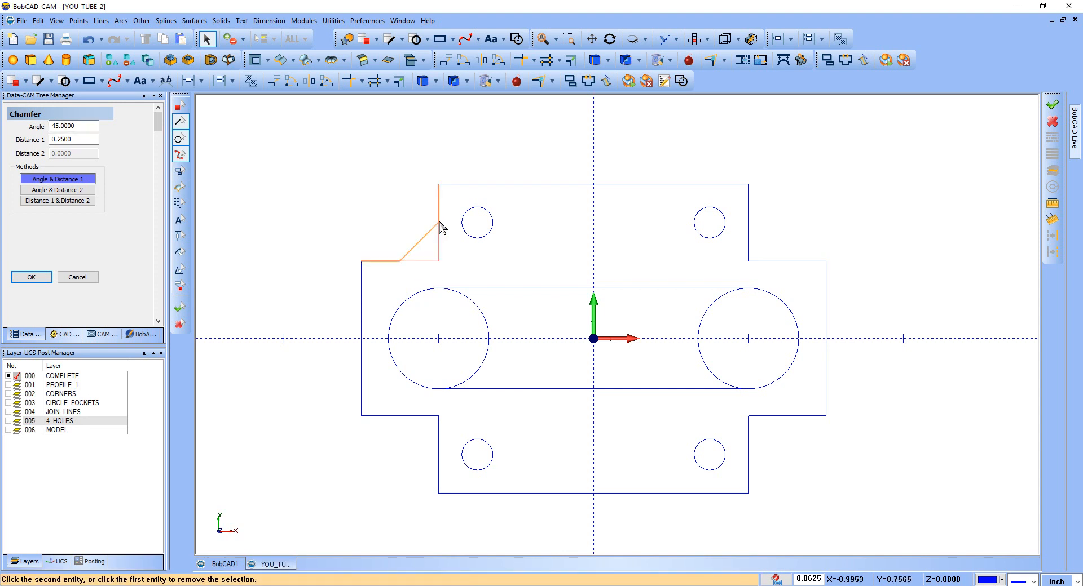
{"action": "left_click", "coordinate": [438, 222]}
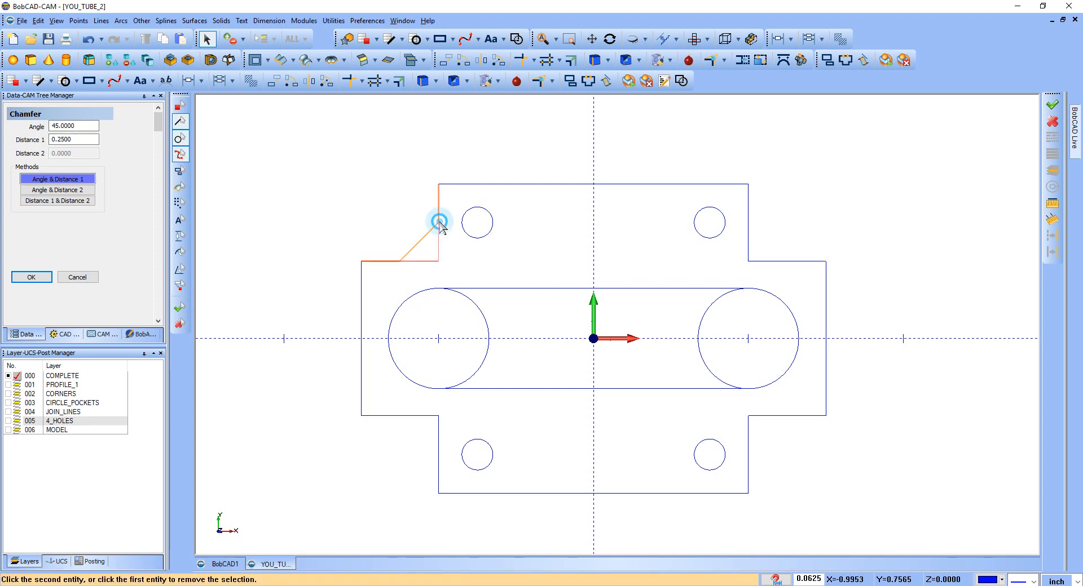
{"action": "left_click", "coordinate": [772, 263]}
{"action": "left_click", "coordinate": [749, 241]}
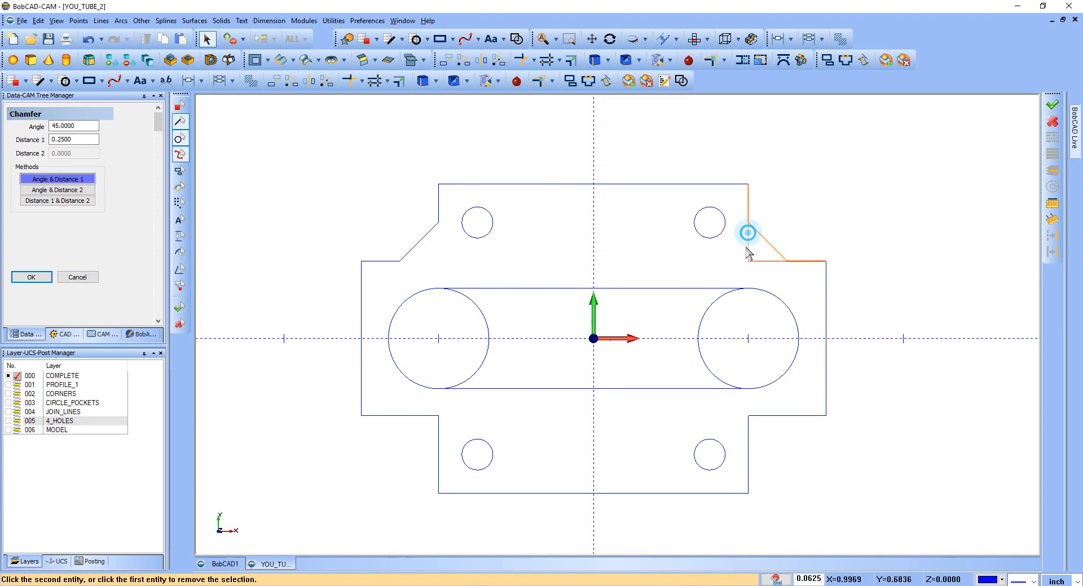
{"action": "left_click", "coordinate": [760, 417]}
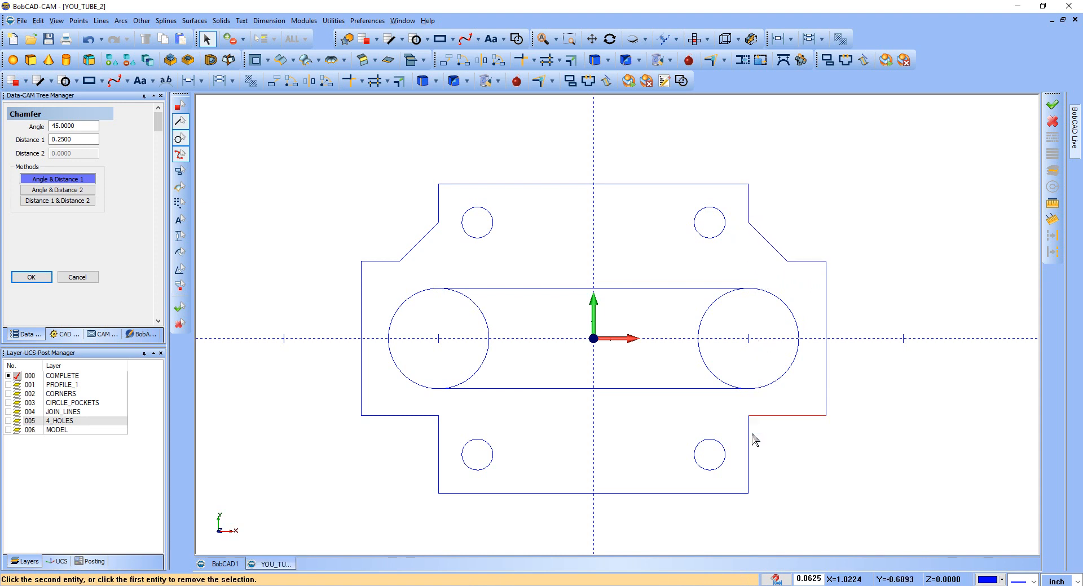
{"action": "left_click", "coordinate": [747, 436]}
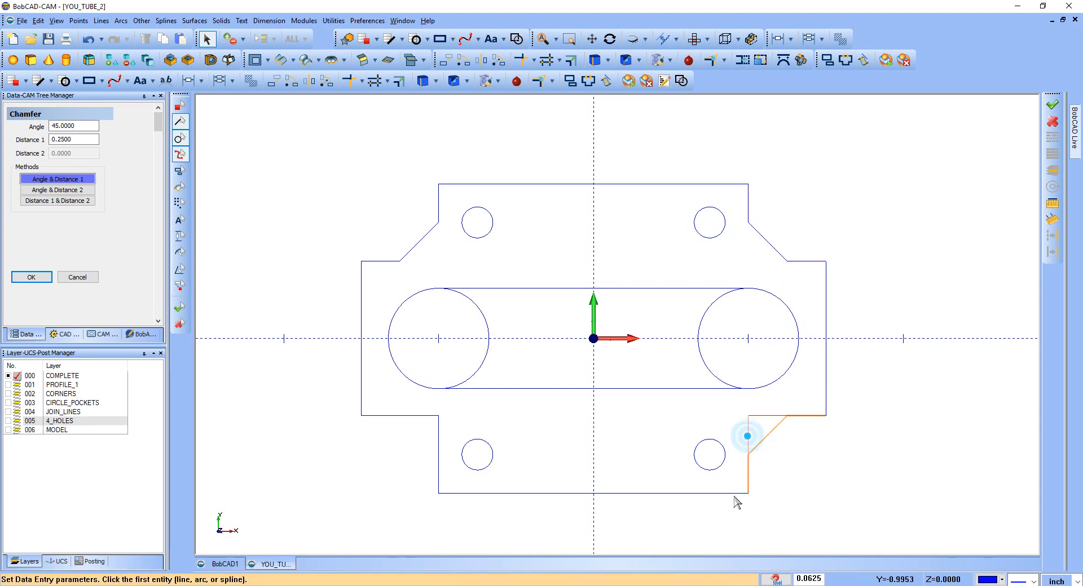
Chamfer the outline's outer corner between the bottom edge and the lower-left vertical edge at 45 degrees with a 0.25 distance
{"action": "left_click", "coordinate": [449, 494]}
{"action": "left_click", "coordinate": [439, 461]}
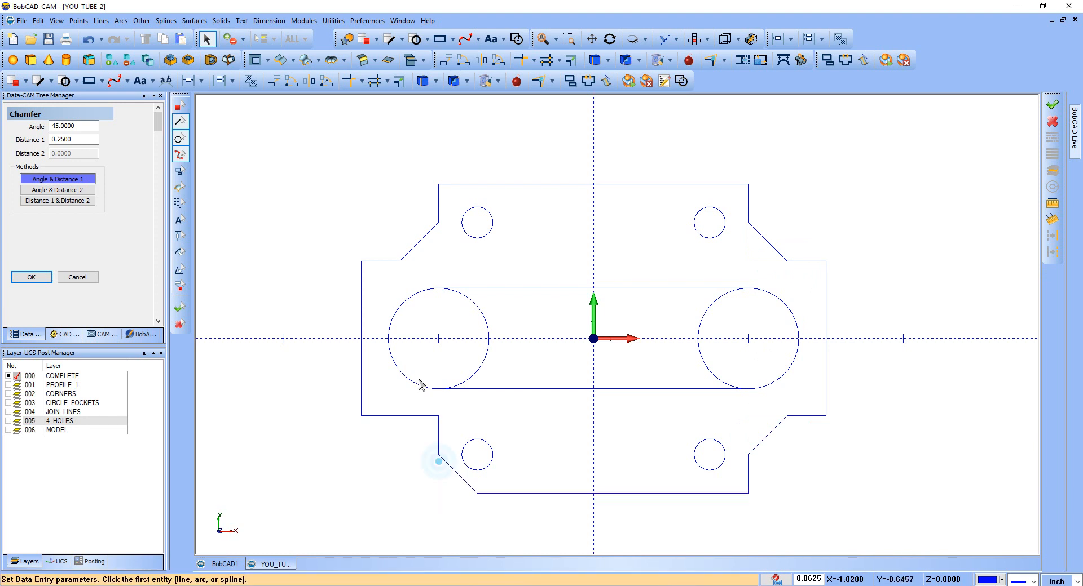
{"action": "key", "text": "Escape"}
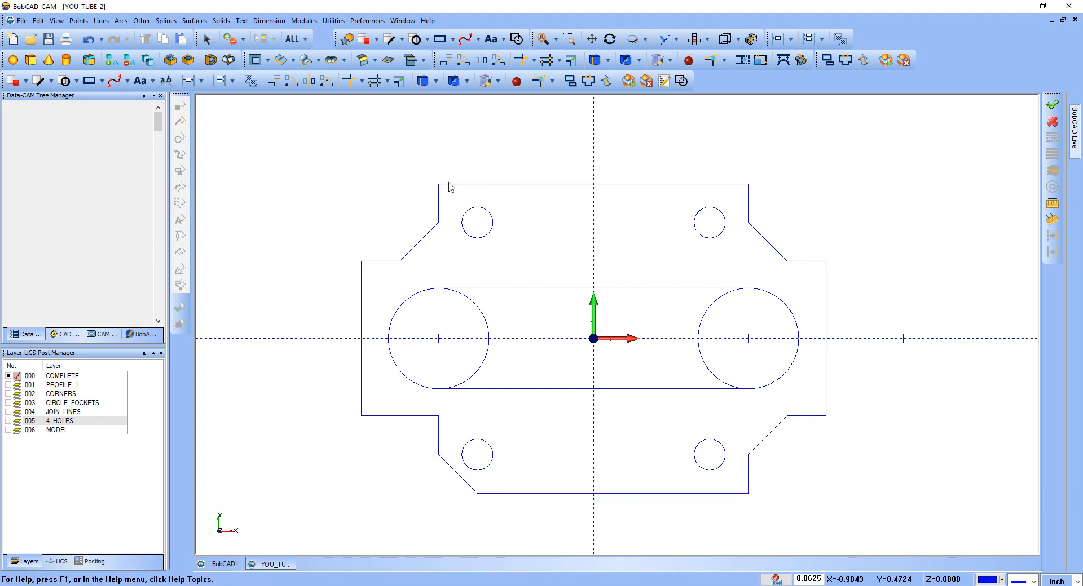
Set up a trimmed Fillet between two entities with a radius of 0.13
{"action": "scroll", "coordinate": [451, 194], "scroll_direction": "up", "scroll_amount": 3}
{"action": "scroll", "coordinate": [423, 243], "scroll_direction": "down", "scroll_amount": 2}
{"action": "scroll", "coordinate": [418, 271], "scroll_direction": "up", "scroll_amount": 3}
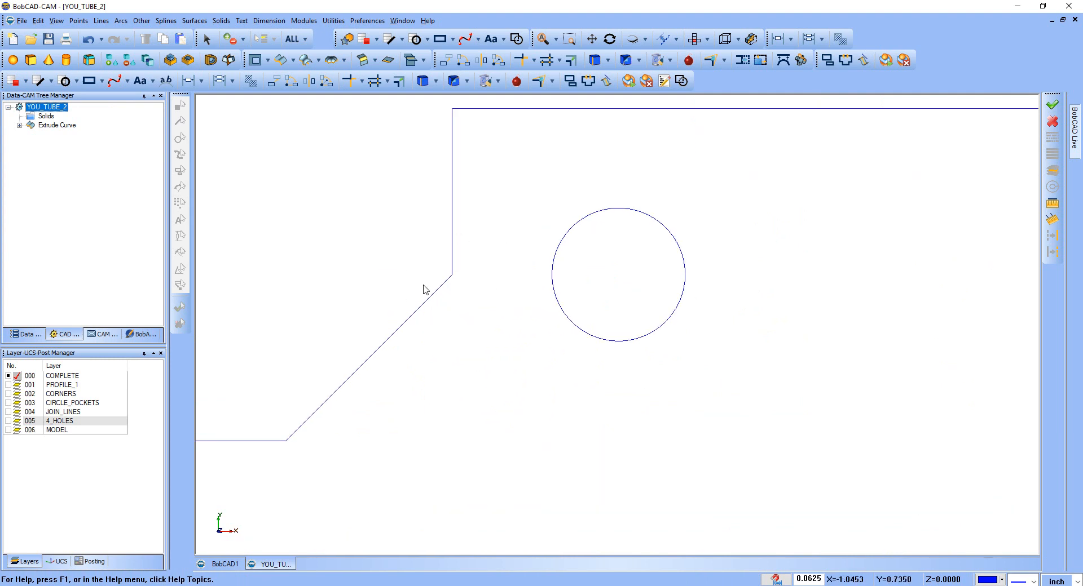
{"action": "scroll", "coordinate": [425, 290], "scroll_direction": "down", "scroll_amount": 3}
{"action": "scroll", "coordinate": [460, 267], "scroll_direction": "down", "scroll_amount": 3}
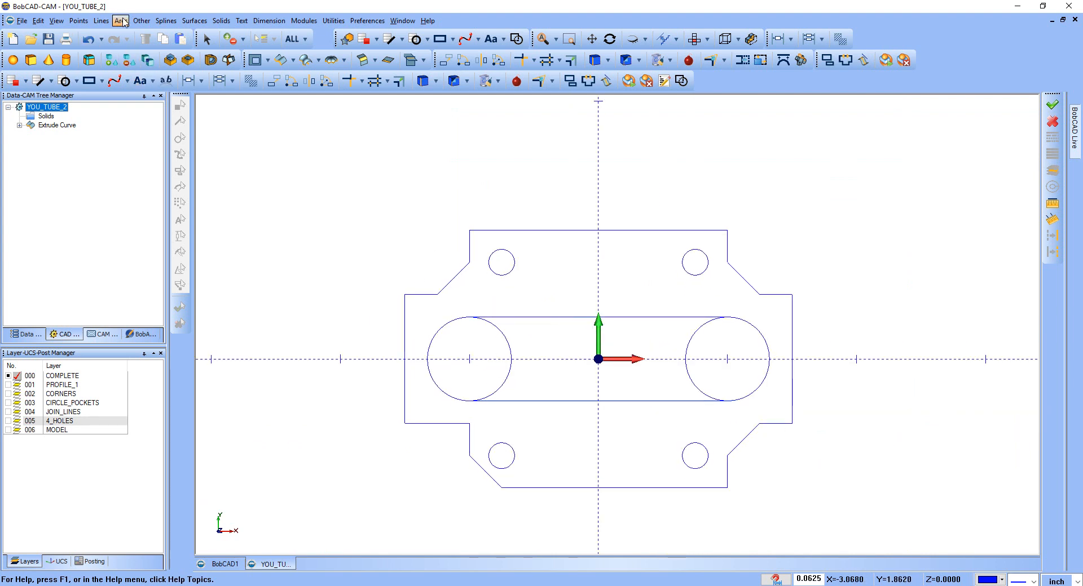
{"action": "left_click", "coordinate": [100, 21]}
{"action": "left_click", "coordinate": [122, 21]}
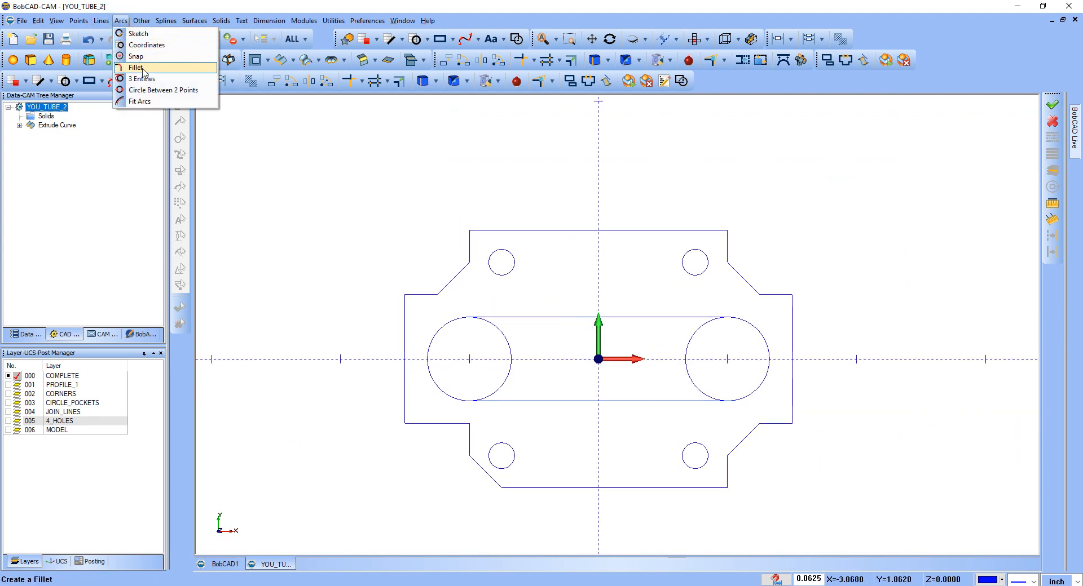
{"action": "left_click", "coordinate": [143, 72]}
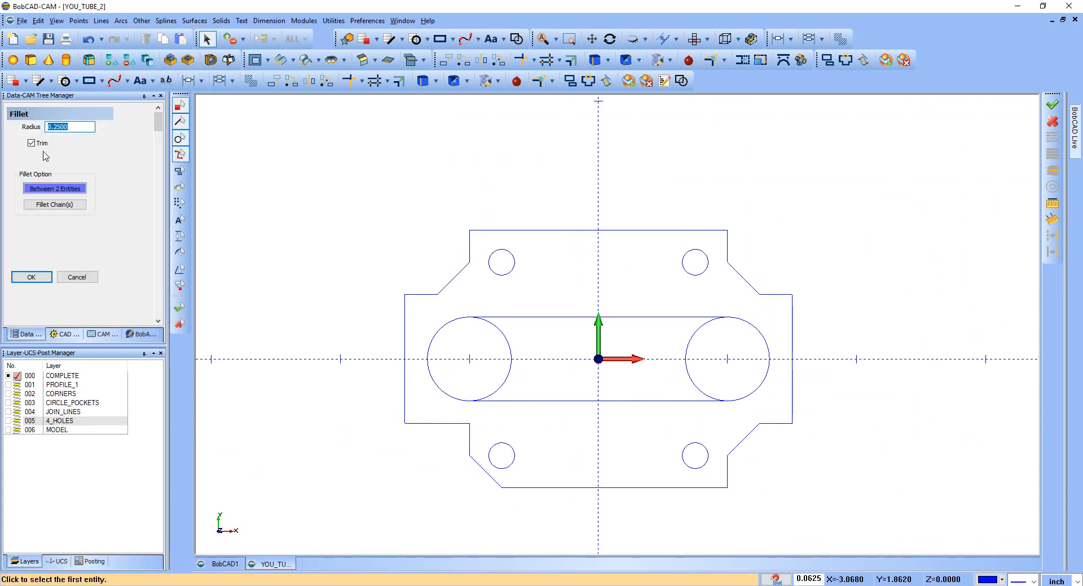
{"action": "left_click", "coordinate": [77, 126]}
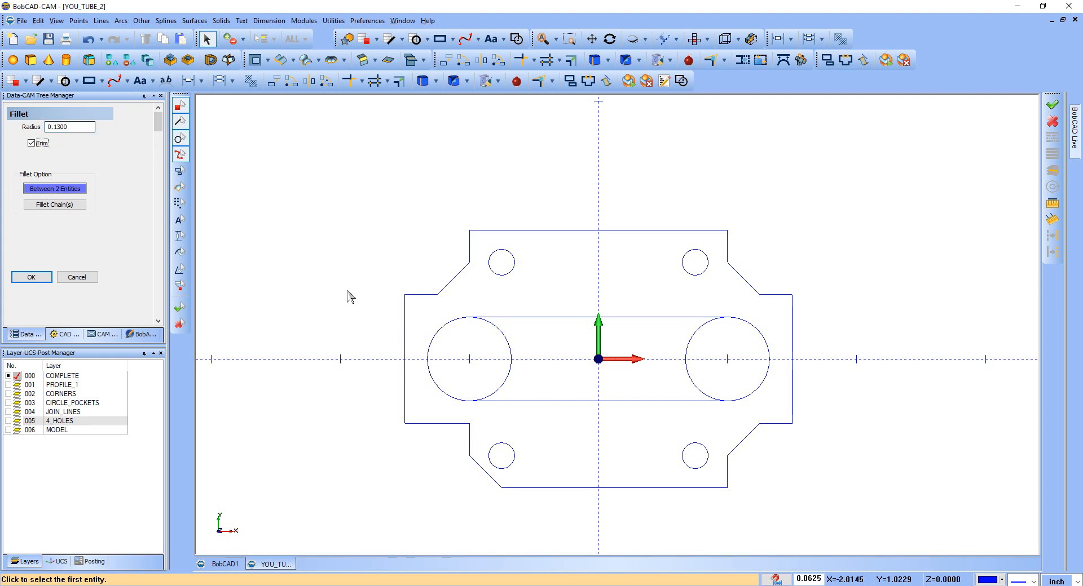
Apply the 0.13 fillet at both ends of the upper-left chamfer
{"action": "scroll", "coordinate": [481, 260], "scroll_direction": "up", "scroll_amount": 3}
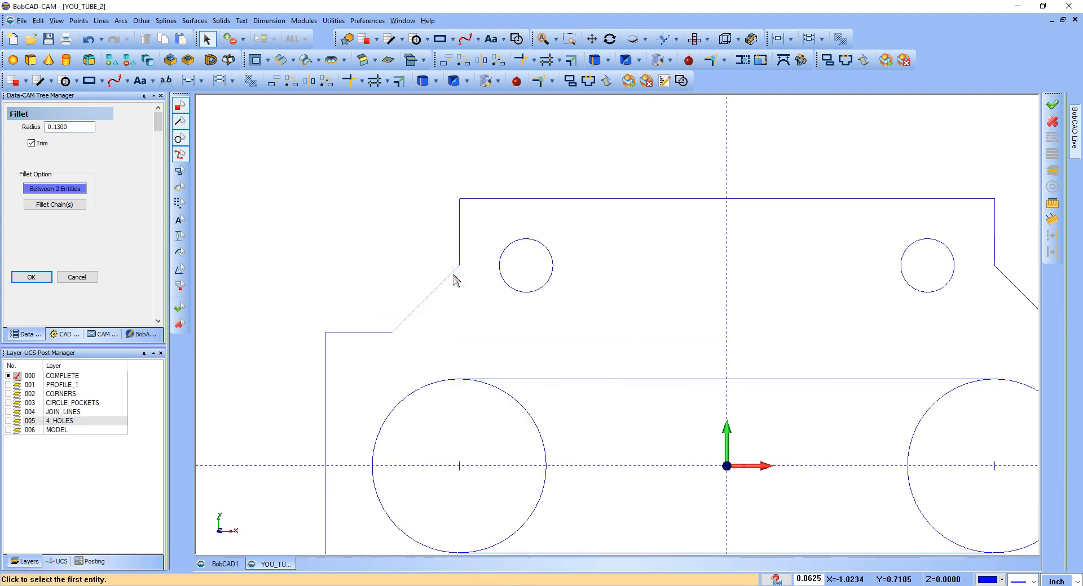
{"action": "left_click", "coordinate": [455, 277]}
{"action": "left_click", "coordinate": [460, 248]}
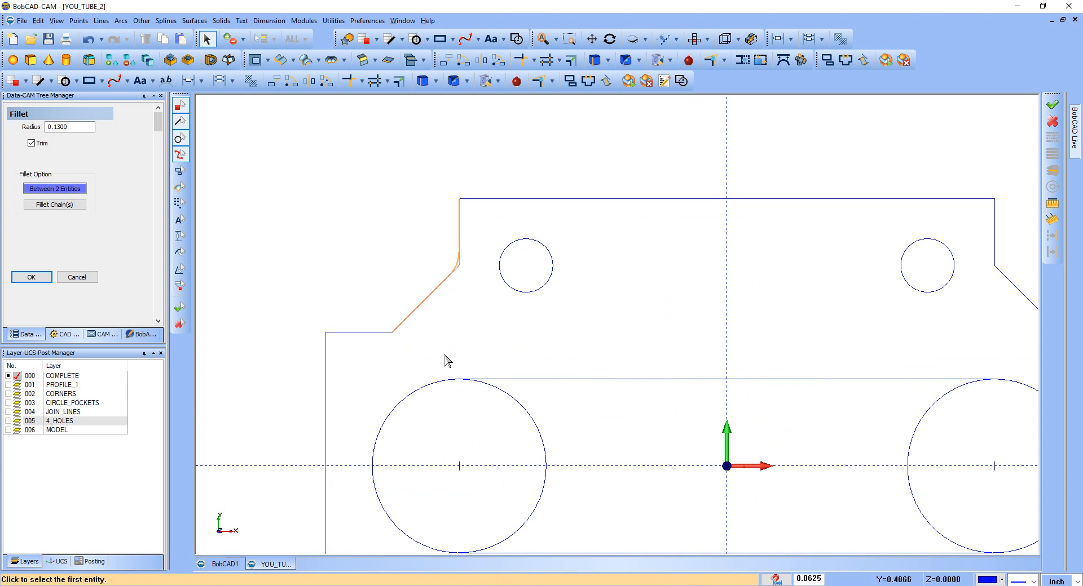
{"action": "left_click", "coordinate": [407, 320]}
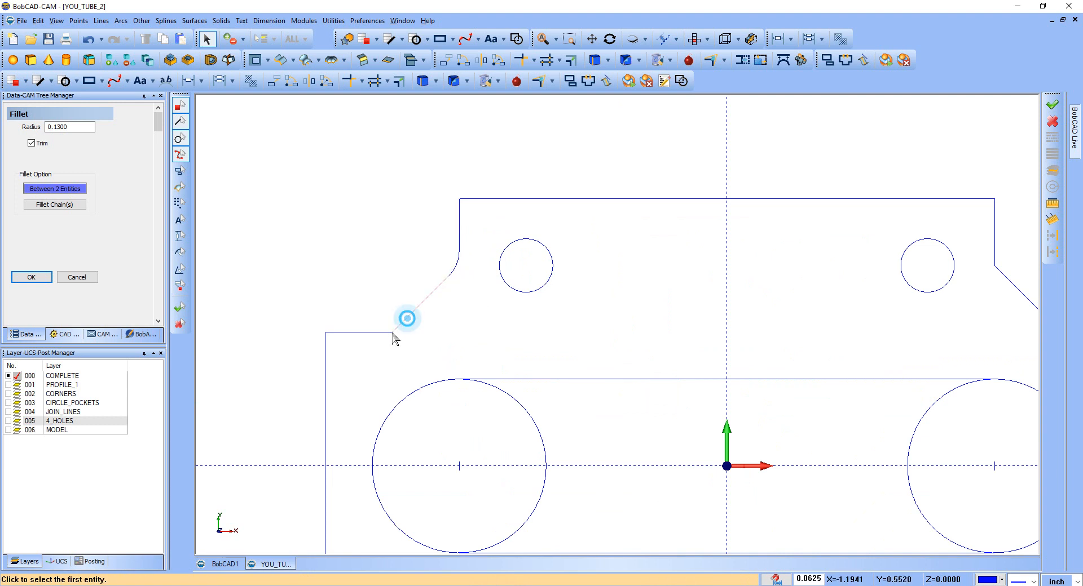
{"action": "left_click", "coordinate": [378, 333]}
Undo the upper-left fillets and the misplaced chamfer at the lower-left outer corner, and leave the Fillet command
{"action": "scroll", "coordinate": [389, 338], "scroll_direction": "down", "scroll_amount": 5}
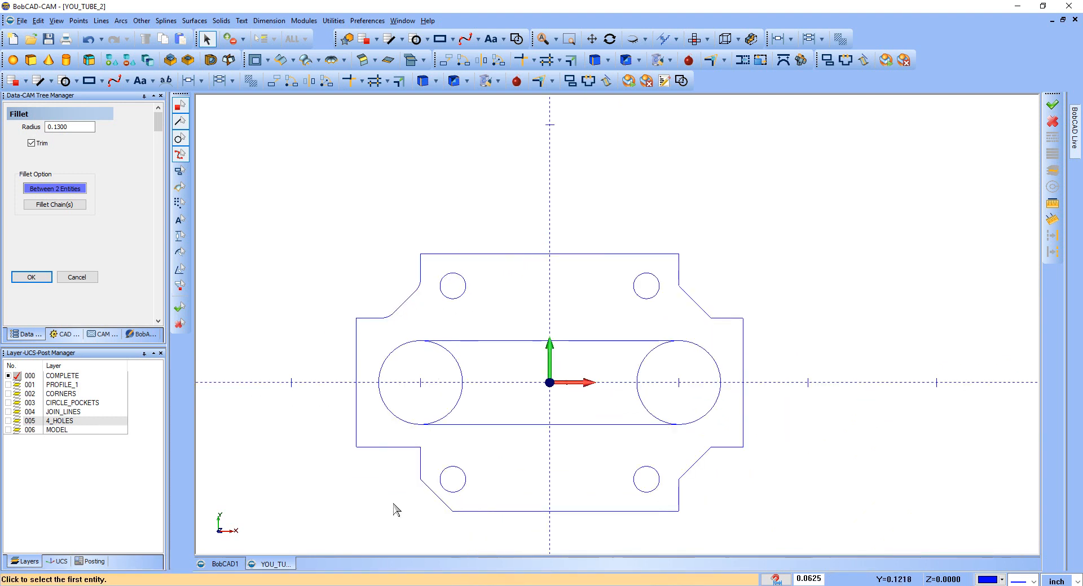
{"action": "scroll", "coordinate": [406, 505], "scroll_direction": "up", "scroll_amount": 5}
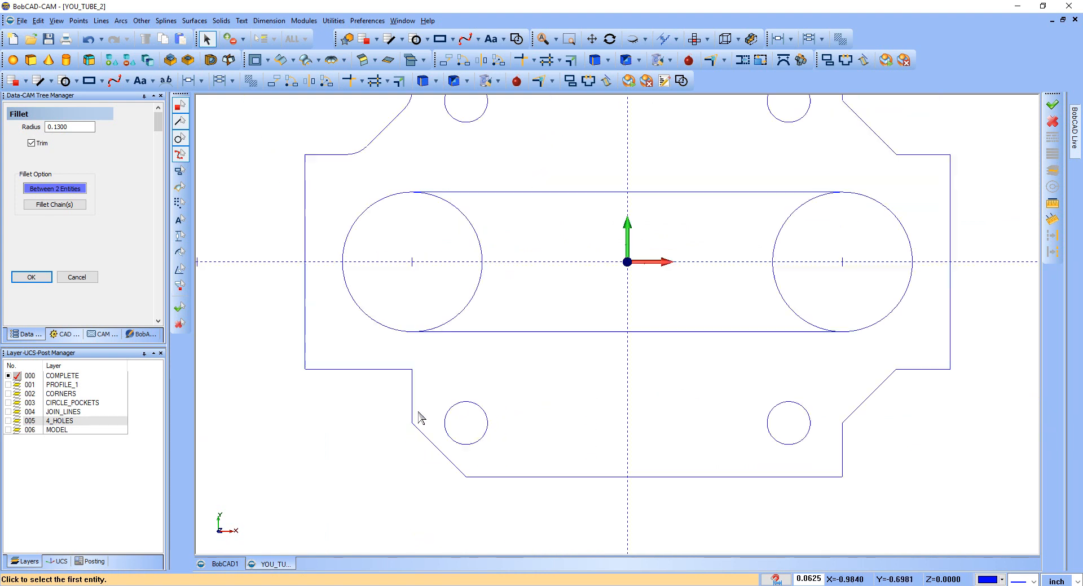
{"action": "scroll", "coordinate": [412, 403], "scroll_direction": "down", "scroll_amount": 5}
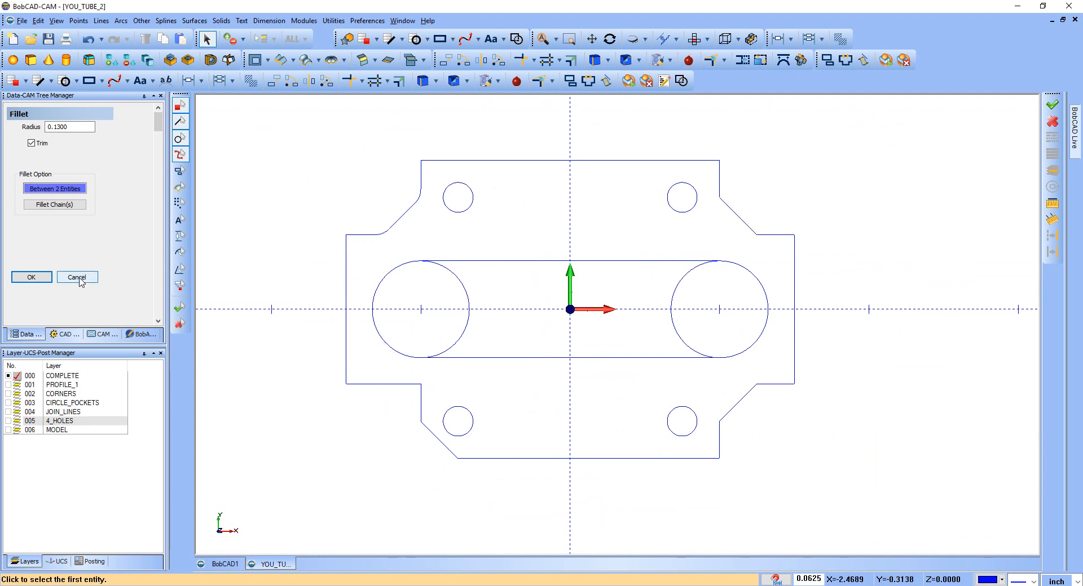
{"action": "left_click", "coordinate": [88, 39]}
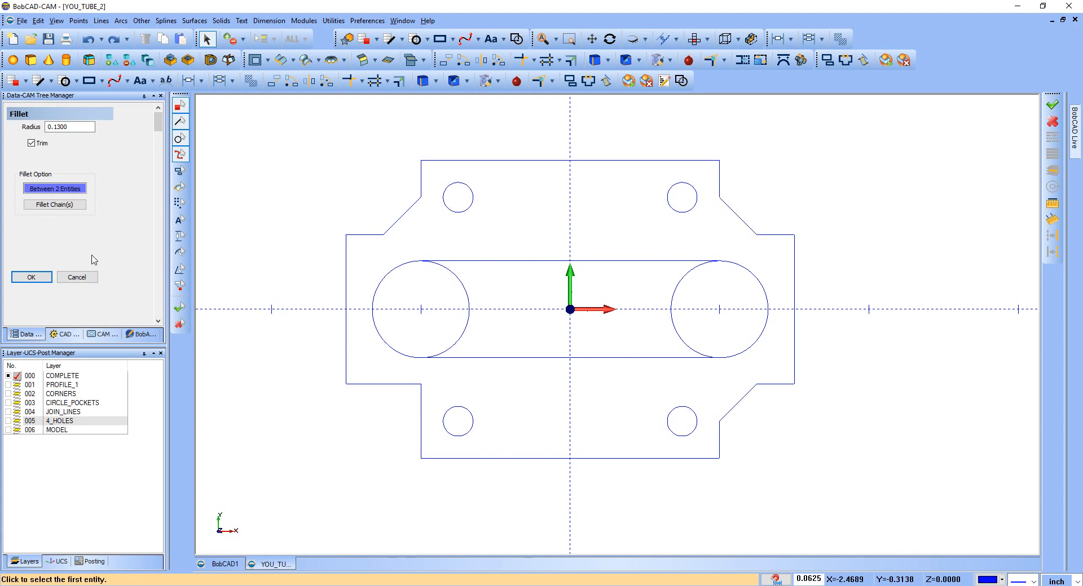
{"action": "left_click", "coordinate": [77, 277]}
Chamfer the inner corner of the lower-left notch at 45 degrees with a 0.25 distance
{"action": "left_click", "coordinate": [101, 21]}
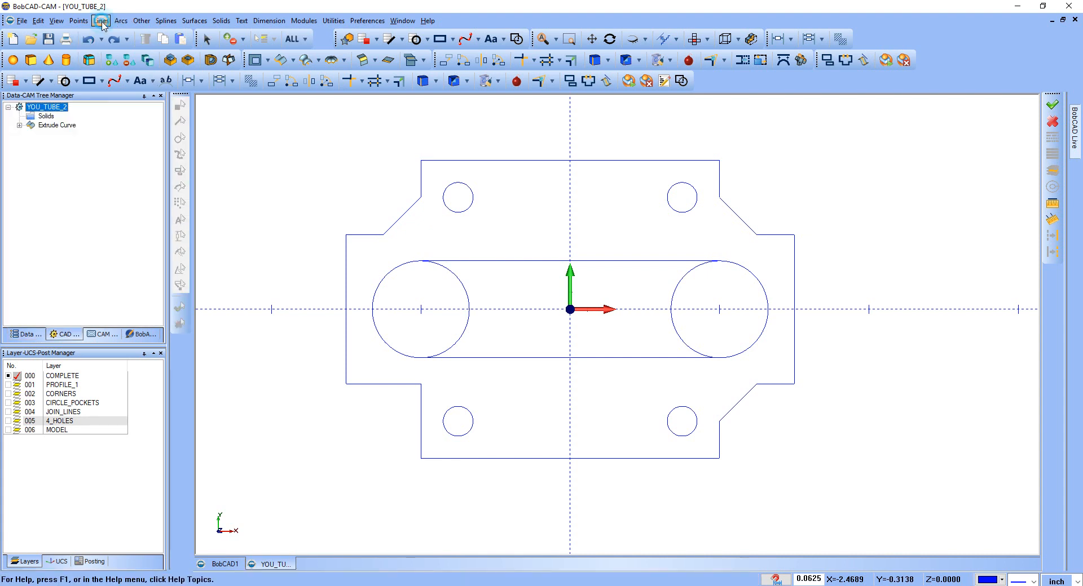
{"action": "left_click", "coordinate": [121, 102]}
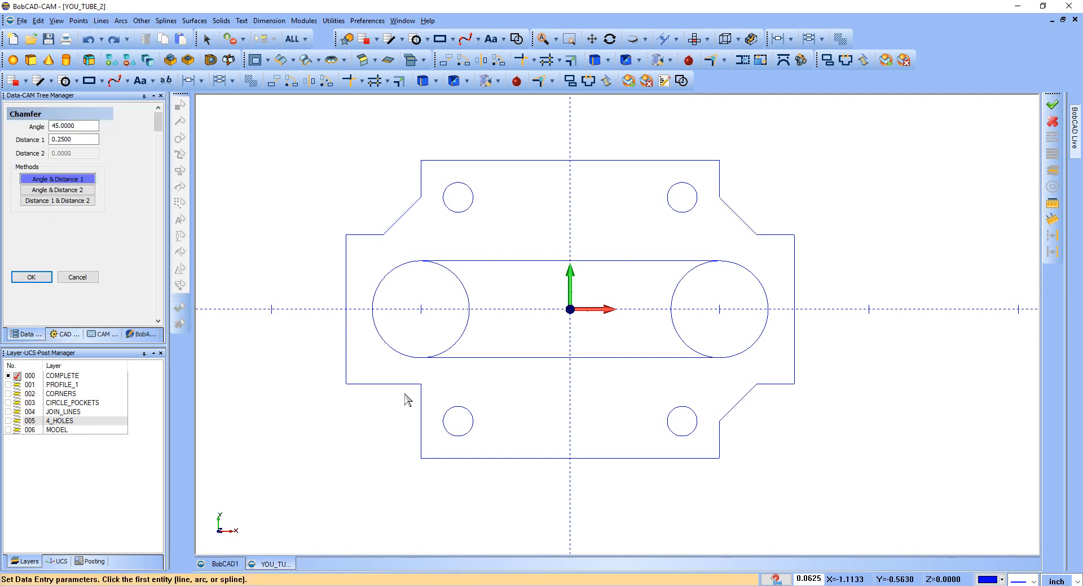
{"action": "left_click", "coordinate": [421, 398]}
{"action": "left_click", "coordinate": [406, 386]}
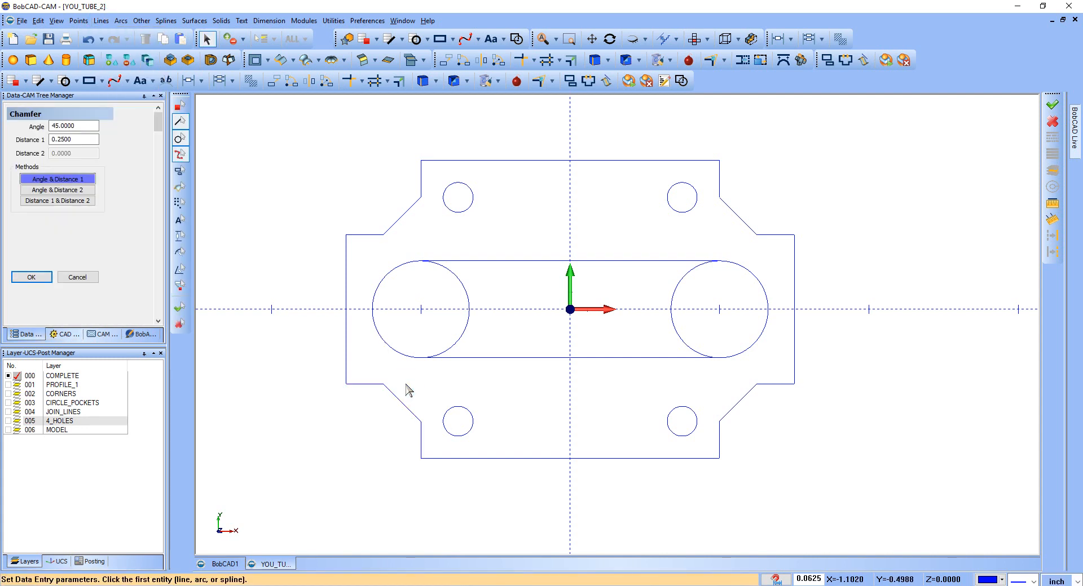
{"action": "key", "text": "Escape"}
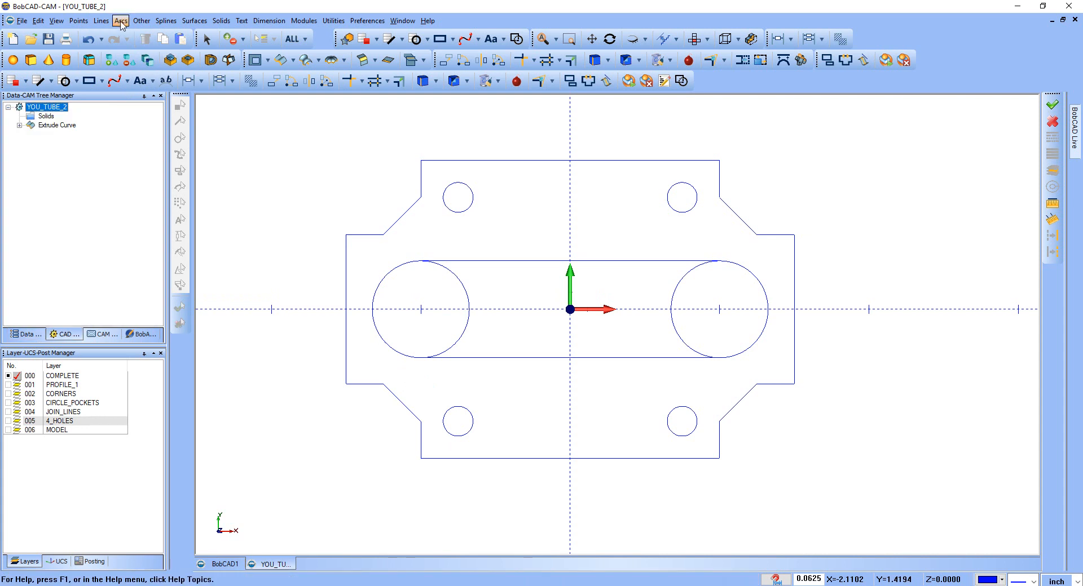
Fillet both ends of the upper-left chamfer with a 0.13 radius and trimming
{"action": "left_click", "coordinate": [121, 21]}
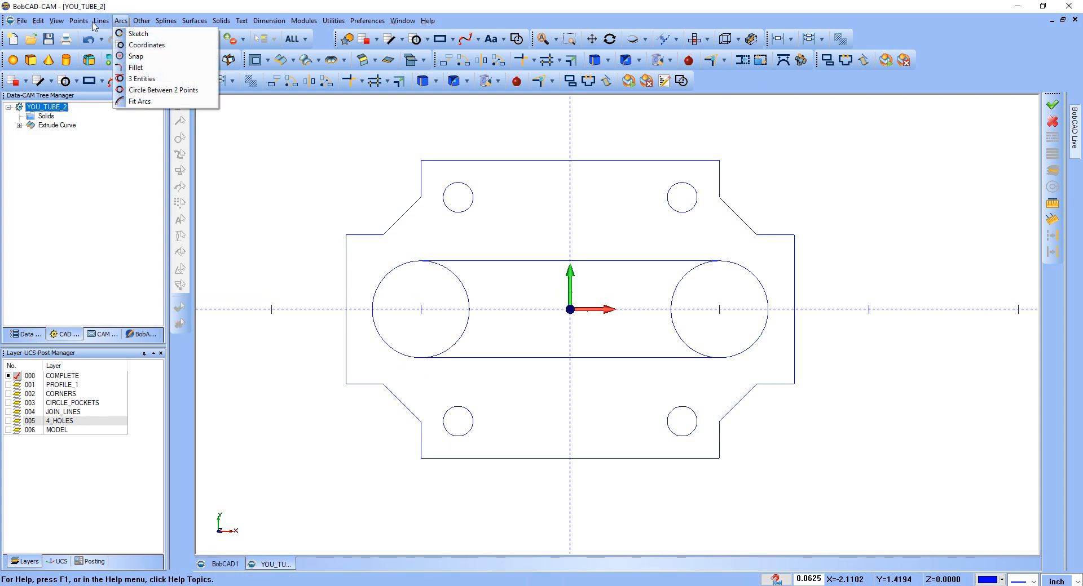
{"action": "mouse_move", "coordinate": [97, 22]}
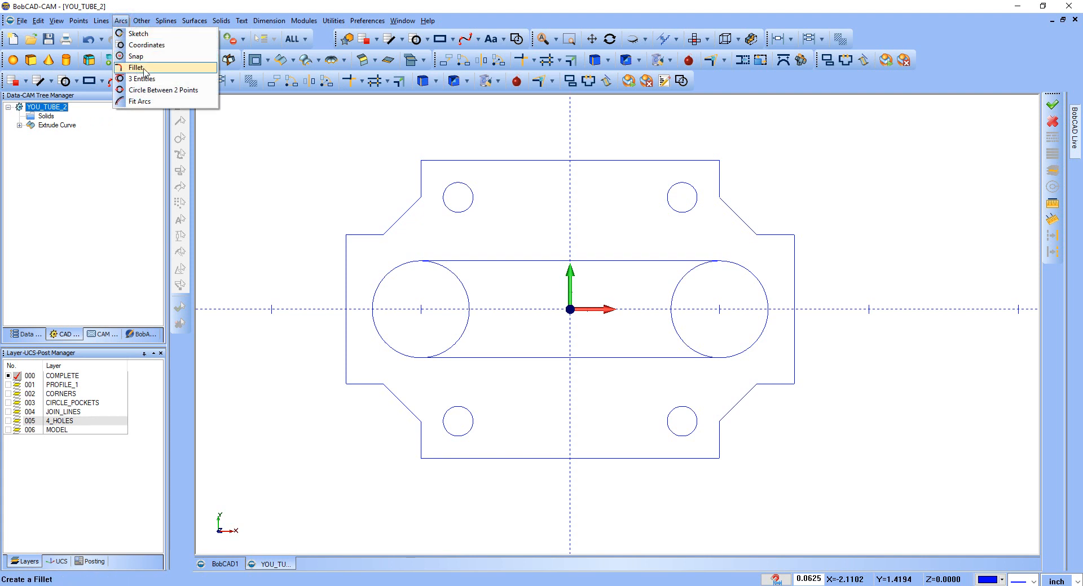
{"action": "left_click", "coordinate": [136, 68]}
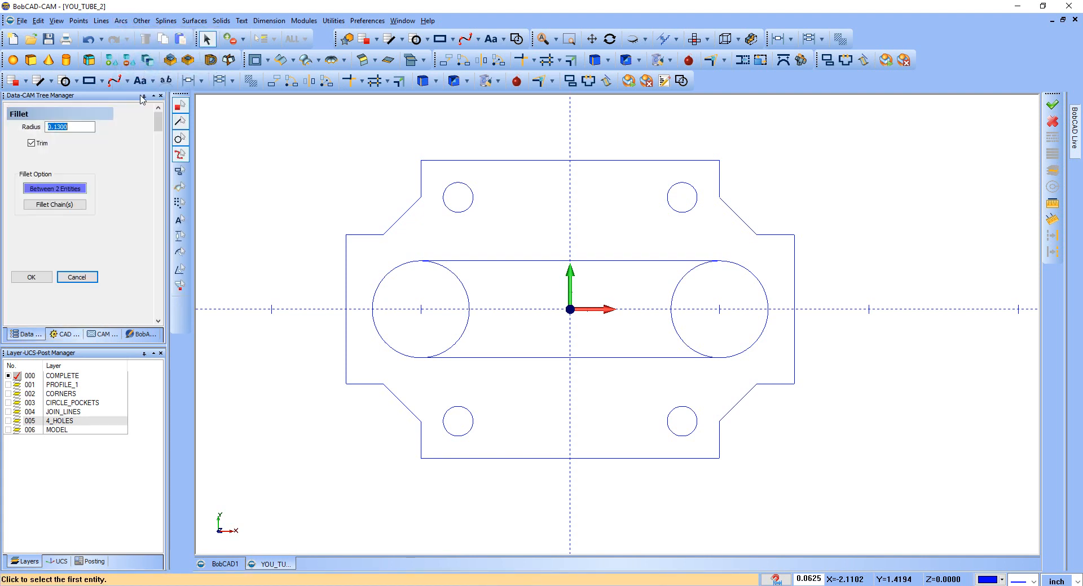
{"action": "left_click", "coordinate": [420, 195]}
{"action": "left_click", "coordinate": [403, 219]}
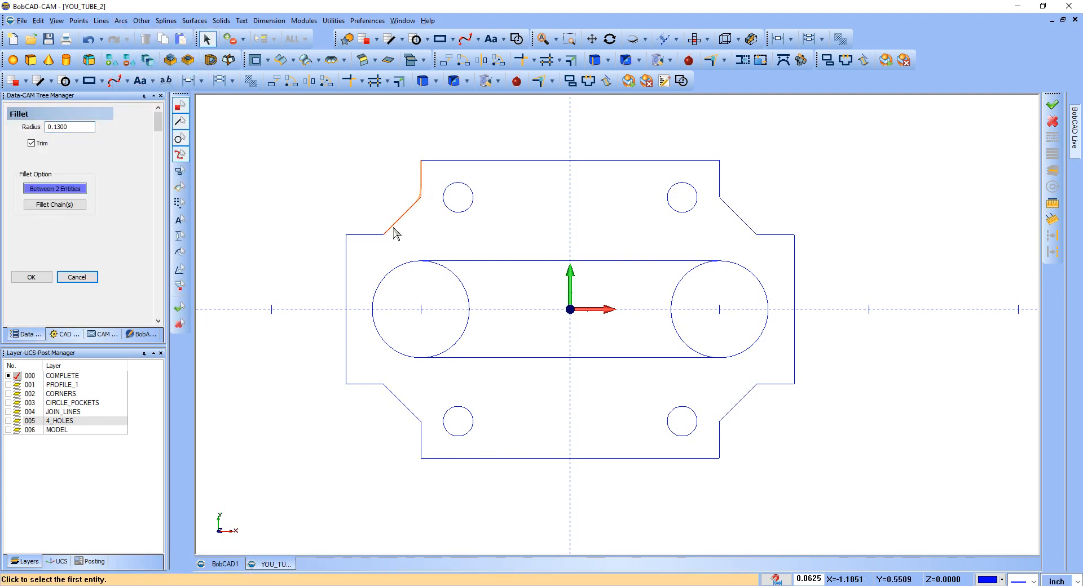
{"action": "left_click", "coordinate": [387, 233]}
{"action": "left_click", "coordinate": [378, 235]}
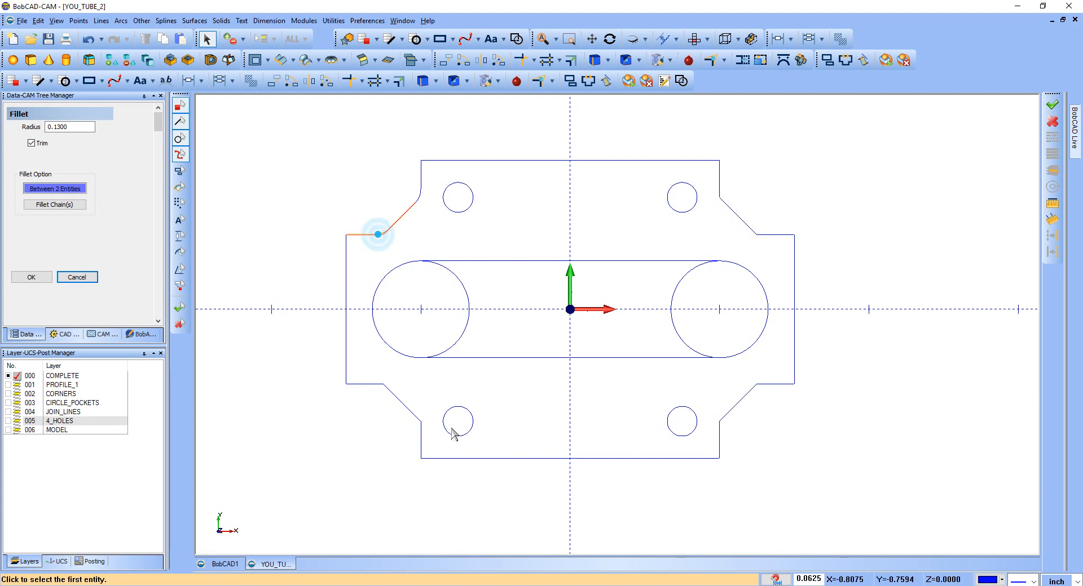
Fillet both ends of the lower-left chamfer with a 0.13 radius and trimming
{"action": "left_click", "coordinate": [421, 428]}
{"action": "left_click", "coordinate": [416, 417]}
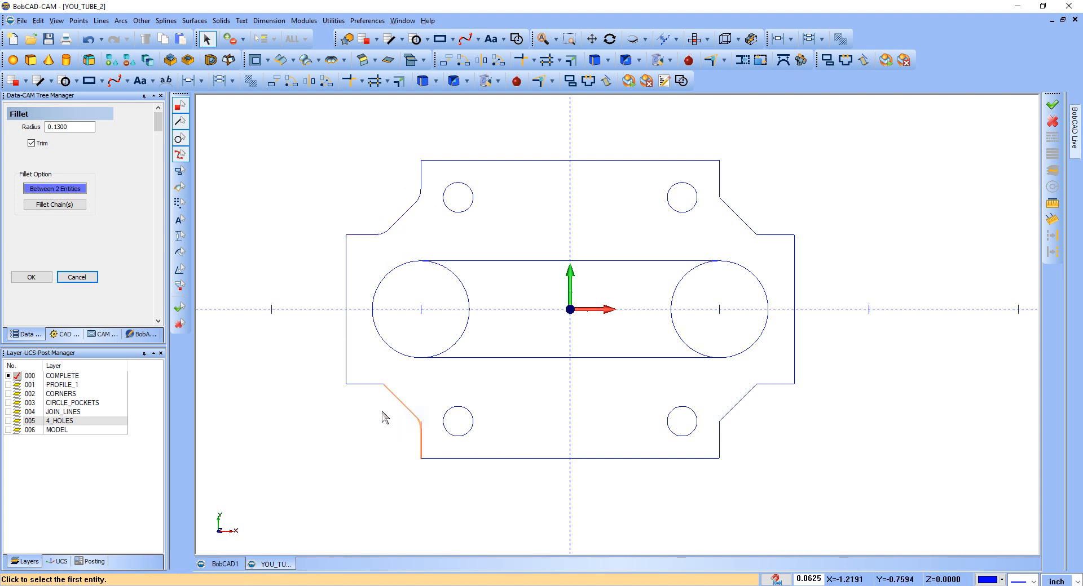
{"action": "left_click", "coordinate": [371, 385]}
{"action": "left_click", "coordinate": [394, 394]}
Fillet both ends of the lower-right chamfer with the trimmed 0.13 radius
{"action": "left_click", "coordinate": [720, 432]}
{"action": "left_click", "coordinate": [725, 416]}
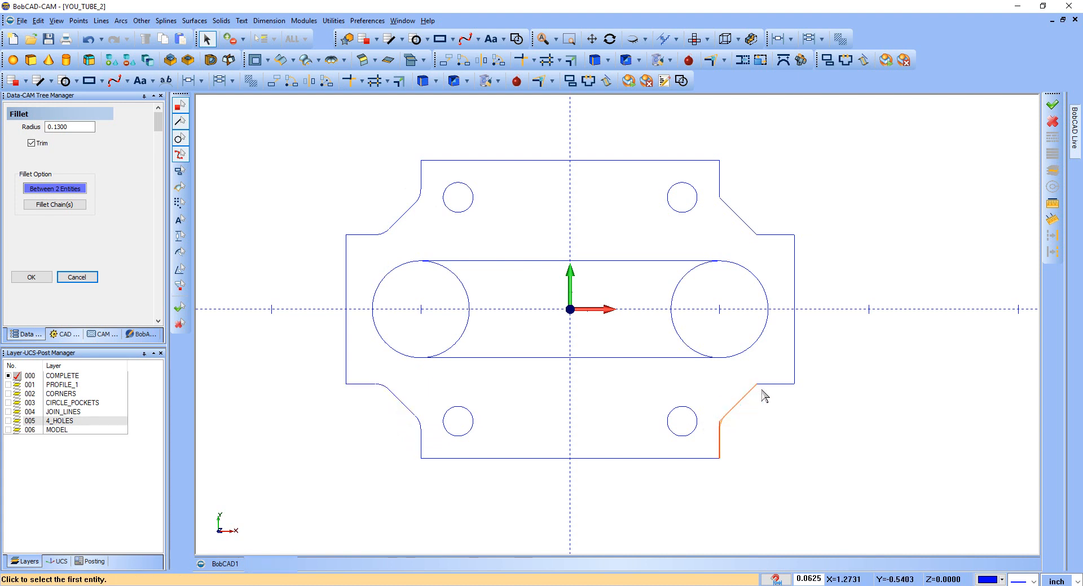
{"action": "left_click", "coordinate": [768, 388]}
{"action": "left_click", "coordinate": [752, 389]}
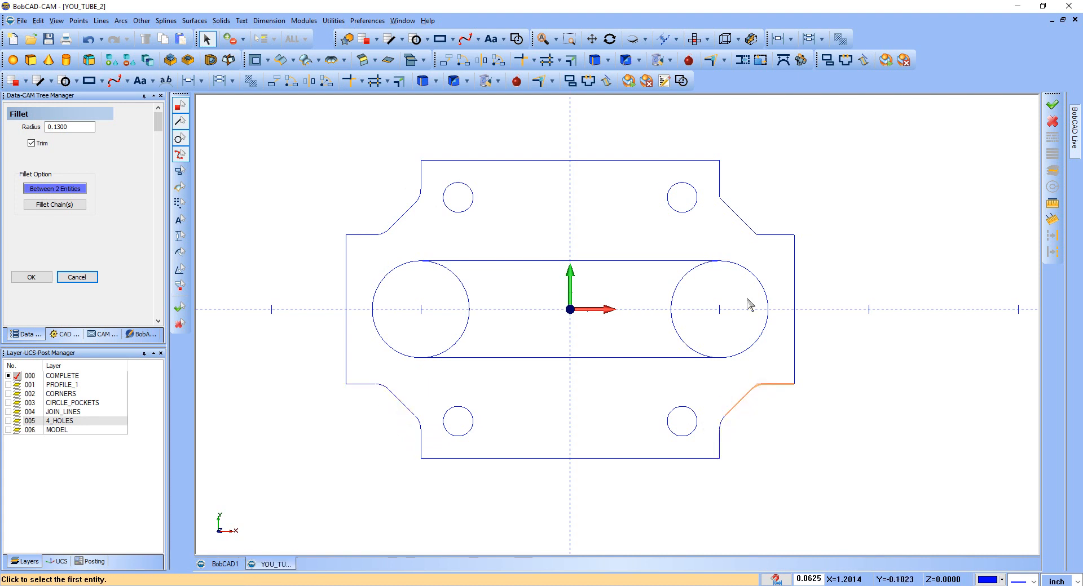
Fillet both ends of the upper-right chamfer with the 0.13 radius and leave the Fillet command
{"action": "left_click", "coordinate": [763, 241]}
{"action": "left_click", "coordinate": [752, 229]}
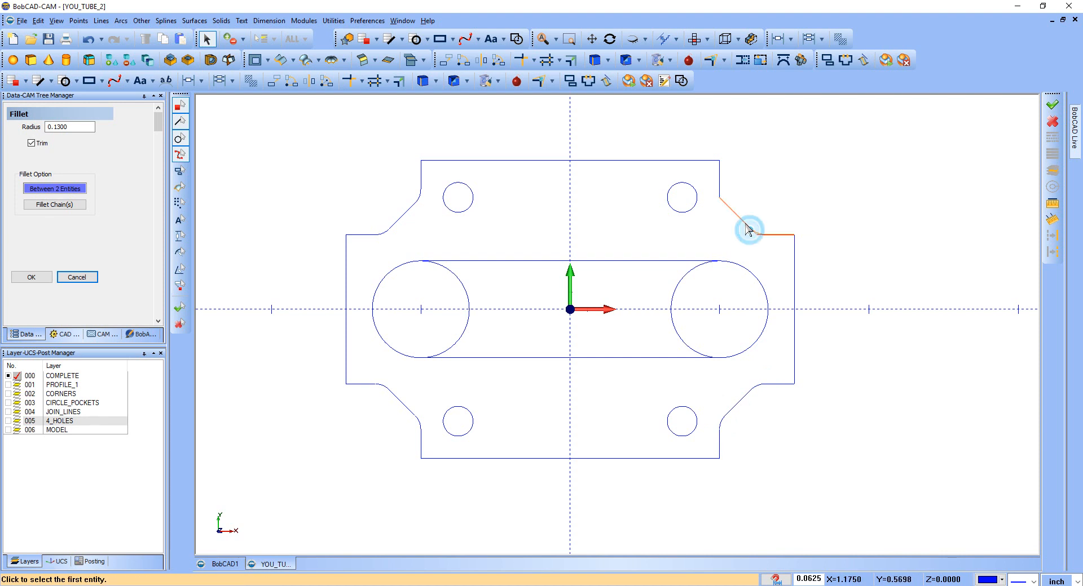
{"action": "left_click", "coordinate": [720, 175]}
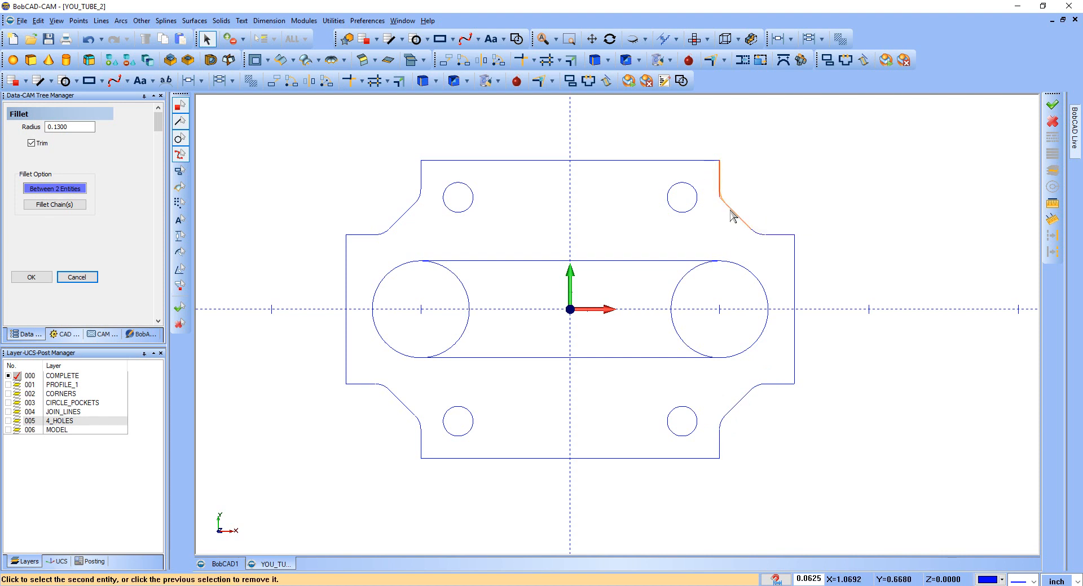
{"action": "left_click", "coordinate": [729, 213]}
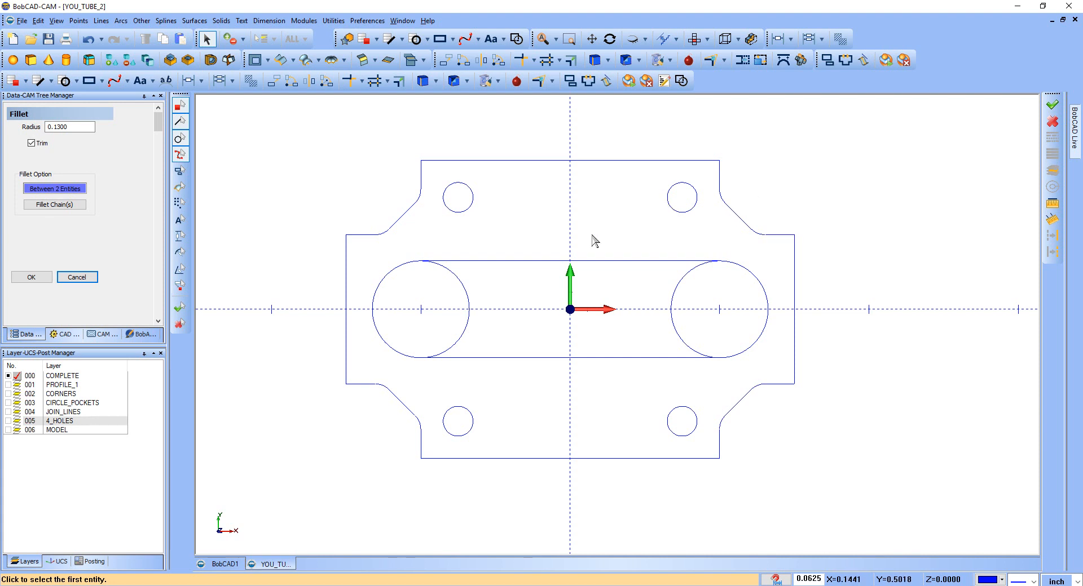
{"action": "key", "text": "Escape"}
Show the MODEL layer to compare the solid with the finished wireframe from several angles, and hide the layer again
{"action": "left_click", "coordinate": [7, 431]}
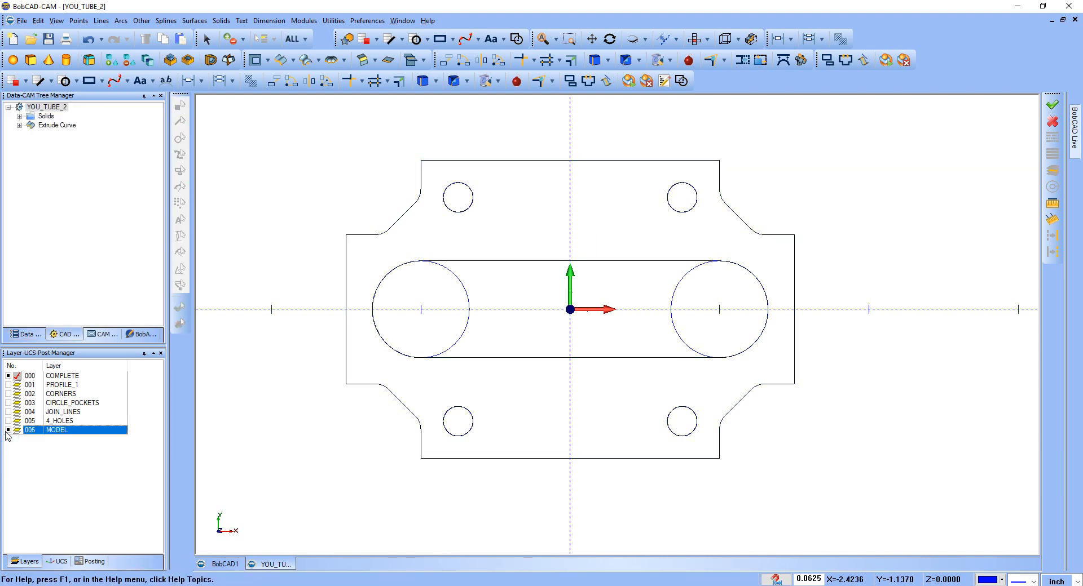
{"action": "mouse_move", "coordinate": [570, 304]}
{"action": "middle_mouse_down"}
{"action": "mouse_move", "coordinate": [619, 299]}
{"action": "mouse_move", "coordinate": [634, 336]}
{"action": "mouse_move", "coordinate": [598, 307]}
{"action": "mouse_move", "coordinate": [647, 301]}
{"action": "middle_mouse_up"}
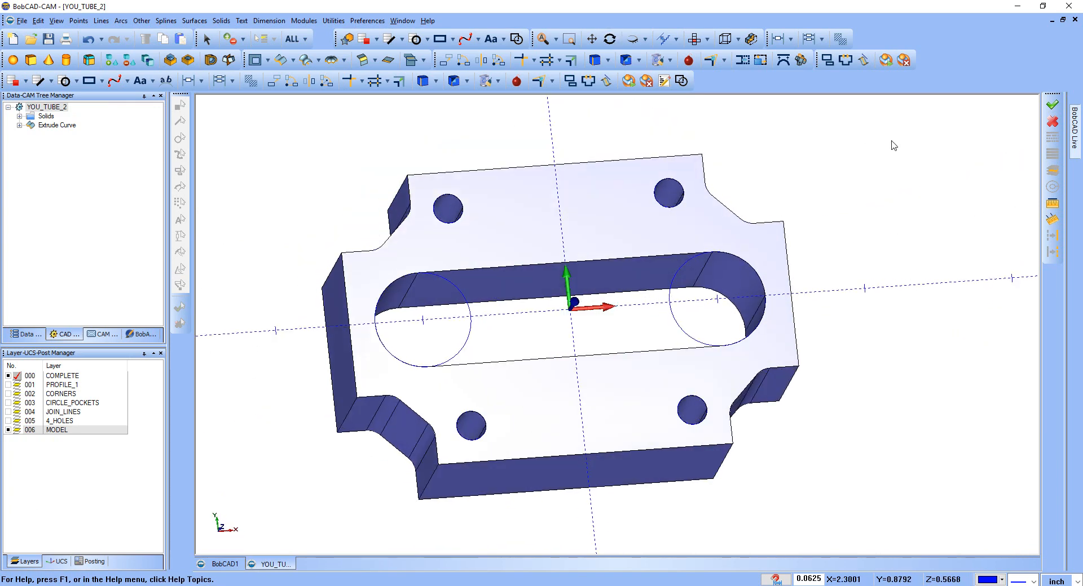
{"action": "key", "text": "Home"}
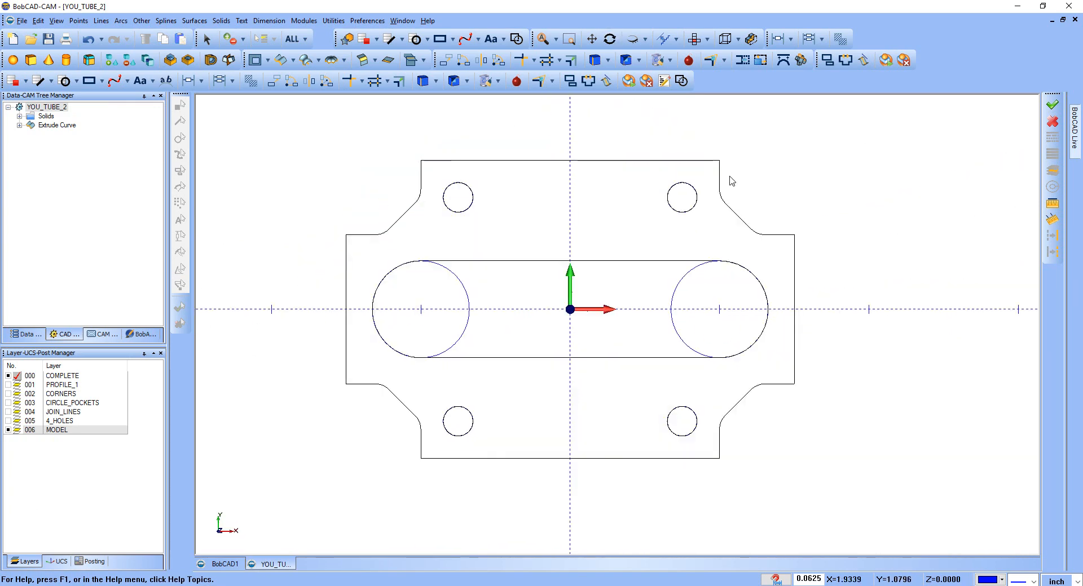
{"action": "left_click", "coordinate": [8, 432]}
{"action": "mouse_move", "coordinate": [577, 234]}
{"action": "middle_mouse_down"}
{"action": "mouse_move", "coordinate": [644, 248]}
{"action": "mouse_move", "coordinate": [648, 265]}
{"action": "middle_mouse_up"}
{"action": "left_click", "coordinate": [8, 430]}
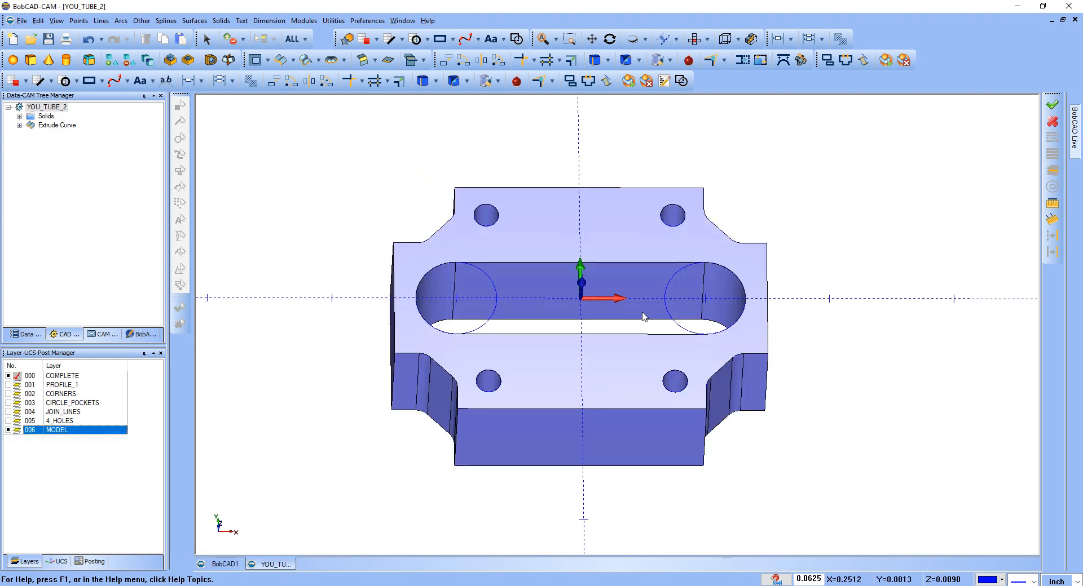
{"action": "mouse_move", "coordinate": [644, 317]}
{"action": "middle_mouse_down"}
{"action": "mouse_move", "coordinate": [667, 331]}
{"action": "mouse_move", "coordinate": [642, 316]}
{"action": "middle_mouse_up"}
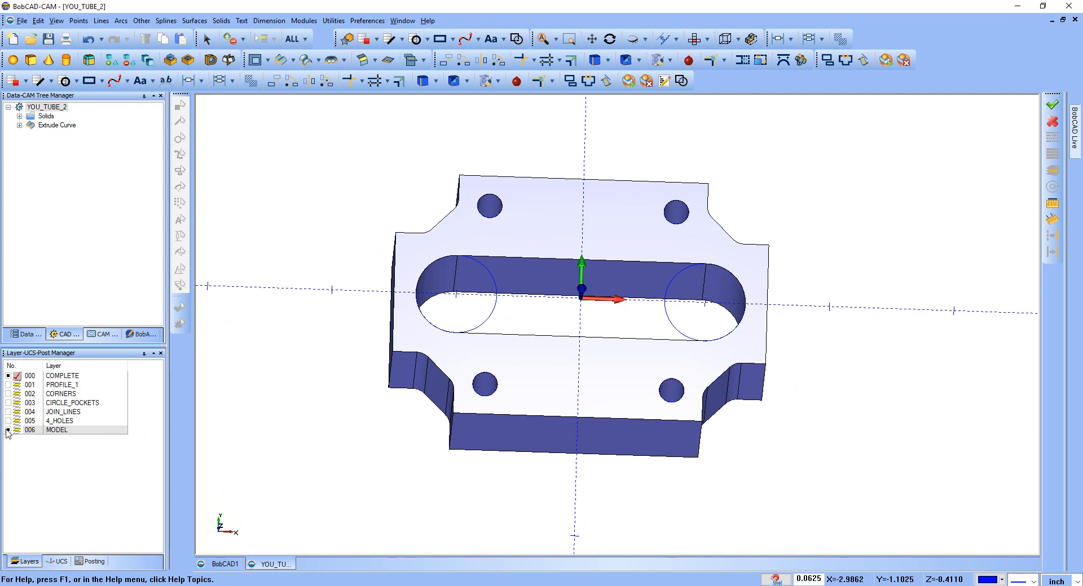
{"action": "left_click", "coordinate": [8, 430]}
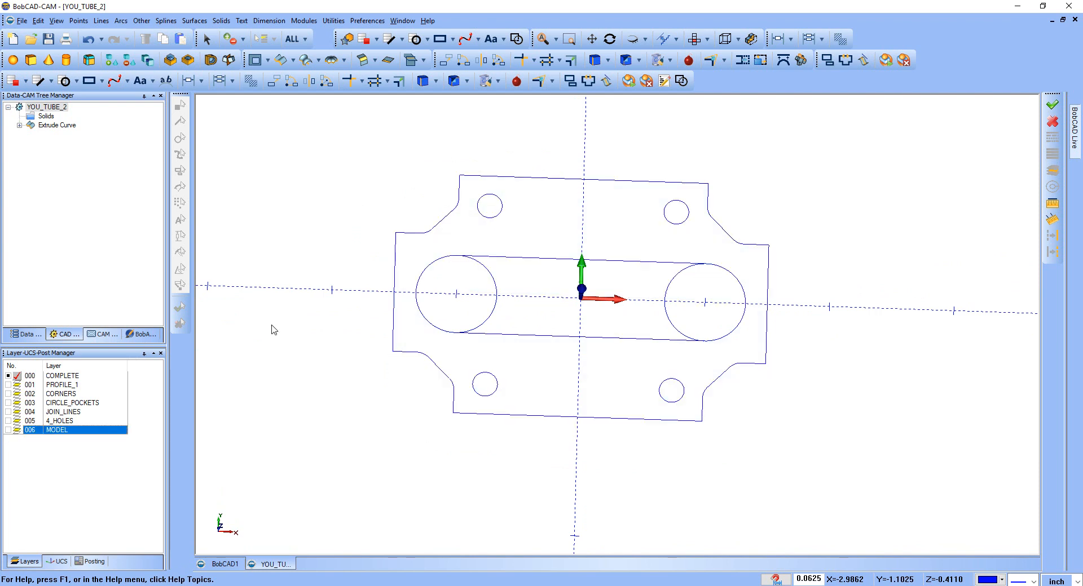
Use Quick Trim in the top view to remove the inner halves of both pocket circles, leaving one closed slot outline
{"action": "left_click", "coordinate": [402, 136]}
{"action": "key", "text": "t"}
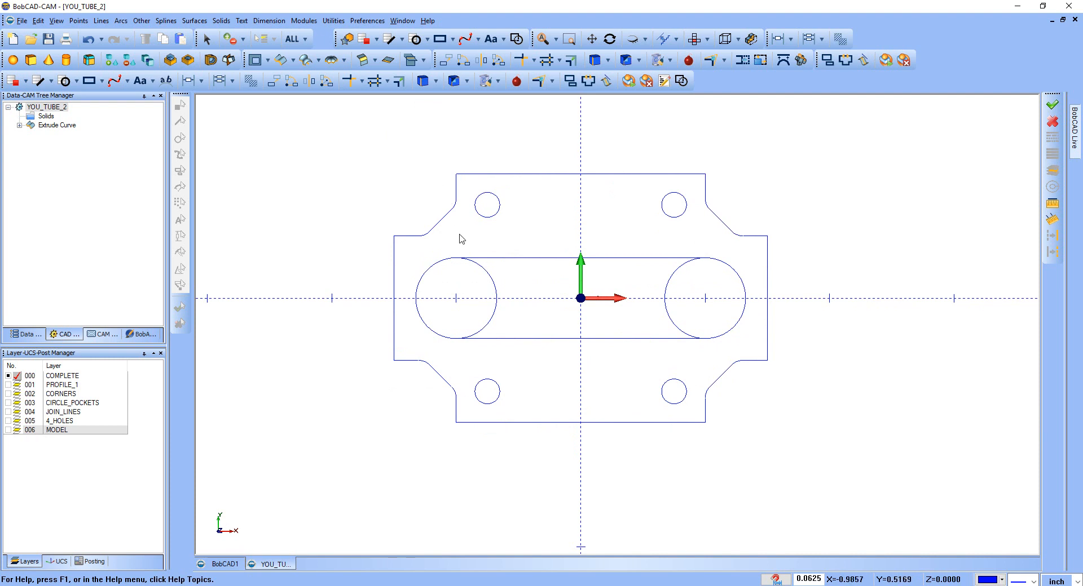
{"action": "scroll", "coordinate": [461, 238], "scroll_direction": "up", "scroll_amount": 1}
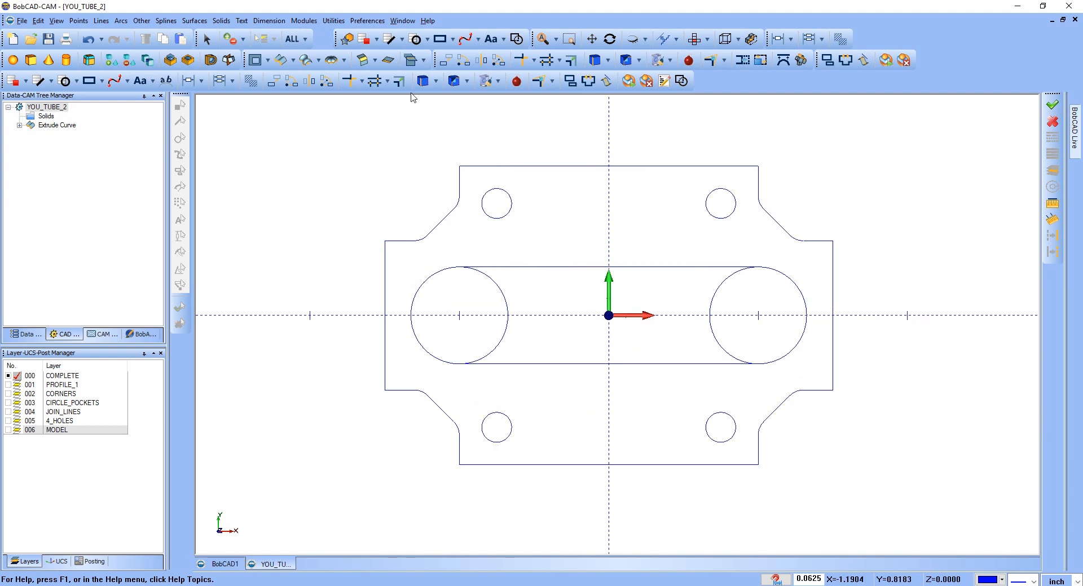
{"action": "left_click", "coordinate": [343, 21]}
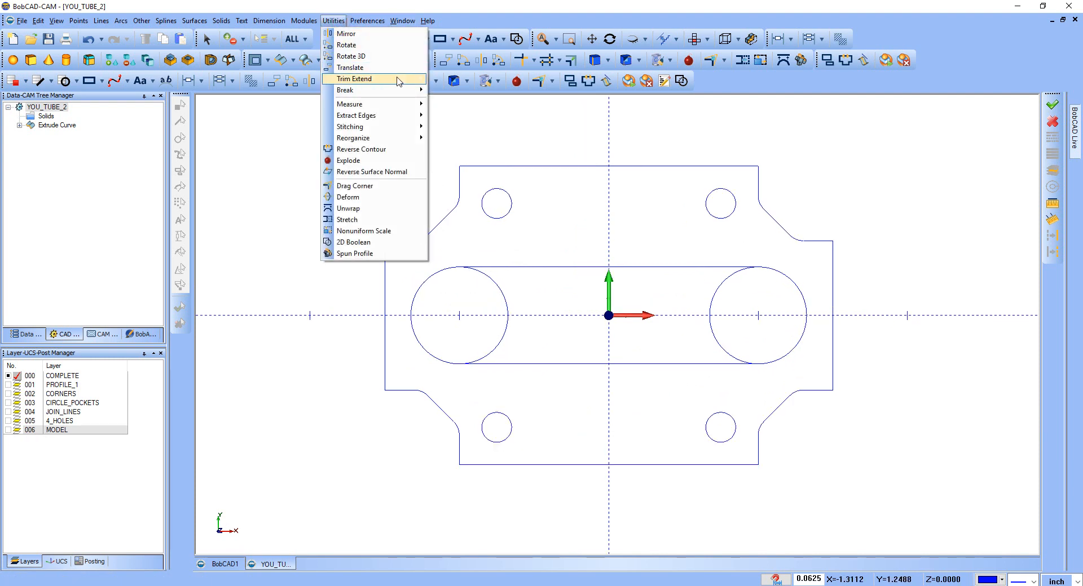
{"action": "mouse_move", "coordinate": [398, 81]}
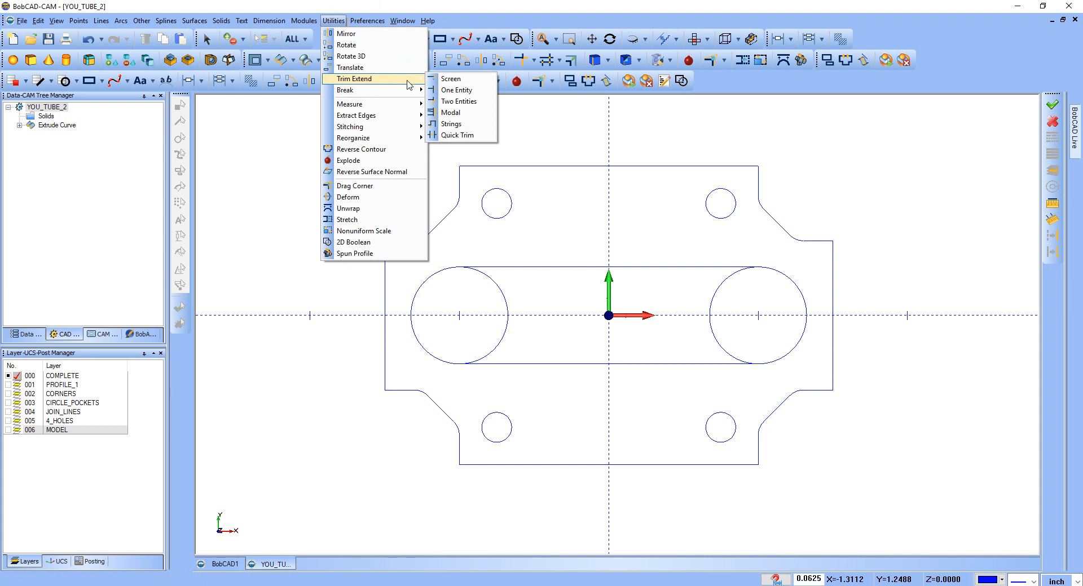
{"action": "left_click", "coordinate": [457, 136]}
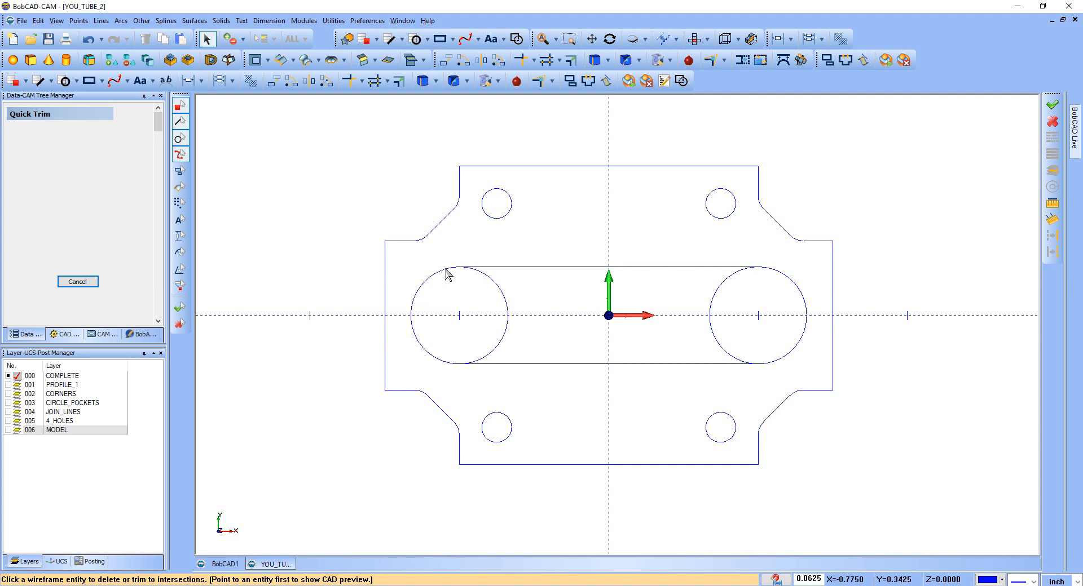
{"action": "left_click", "coordinate": [497, 288]}
{"action": "left_click", "coordinate": [503, 339]}
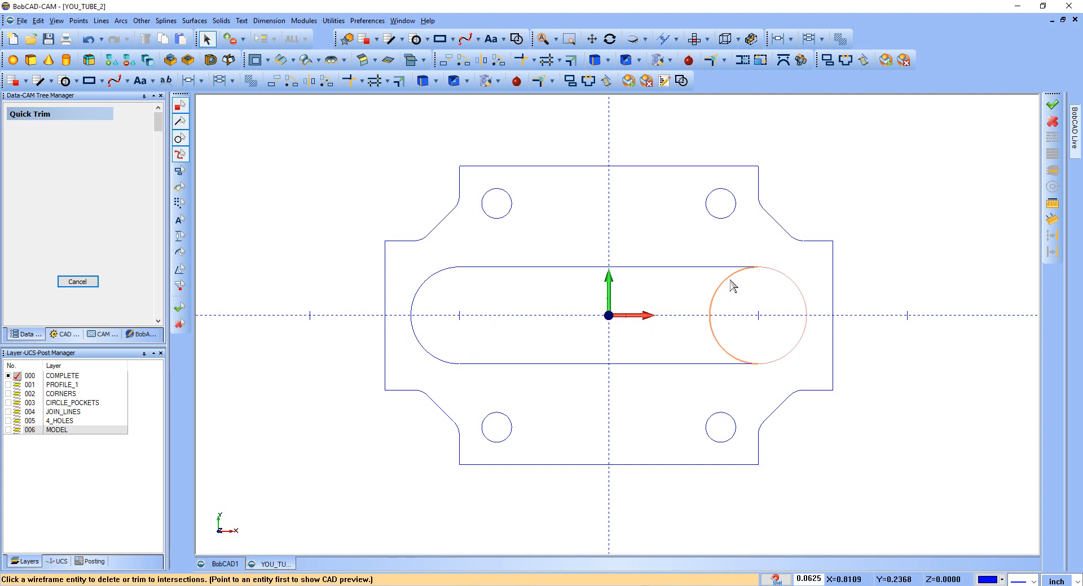
{"action": "left_click", "coordinate": [711, 312]}
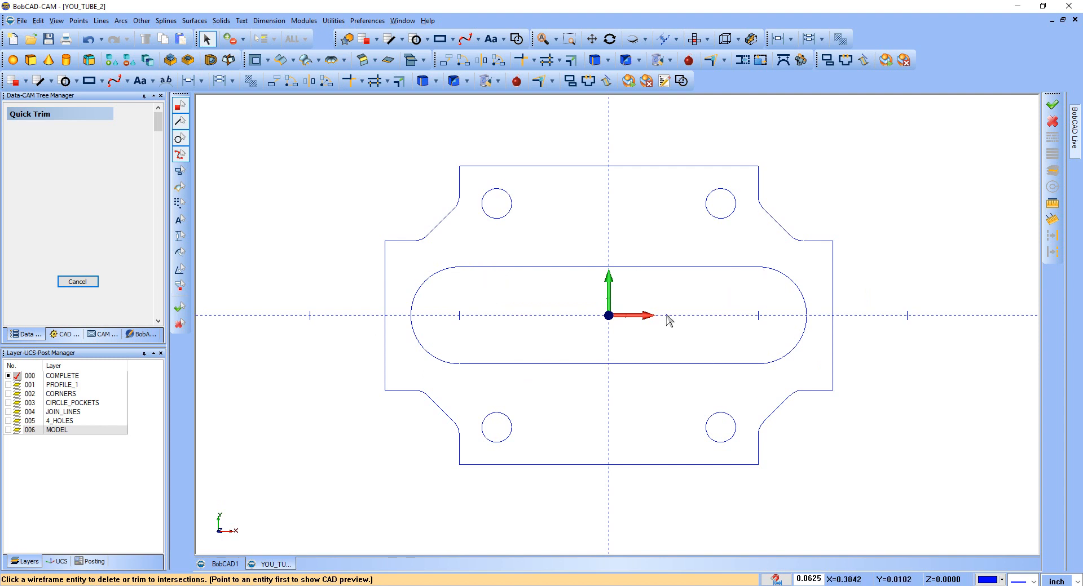
{"action": "left_click", "coordinate": [78, 282]}
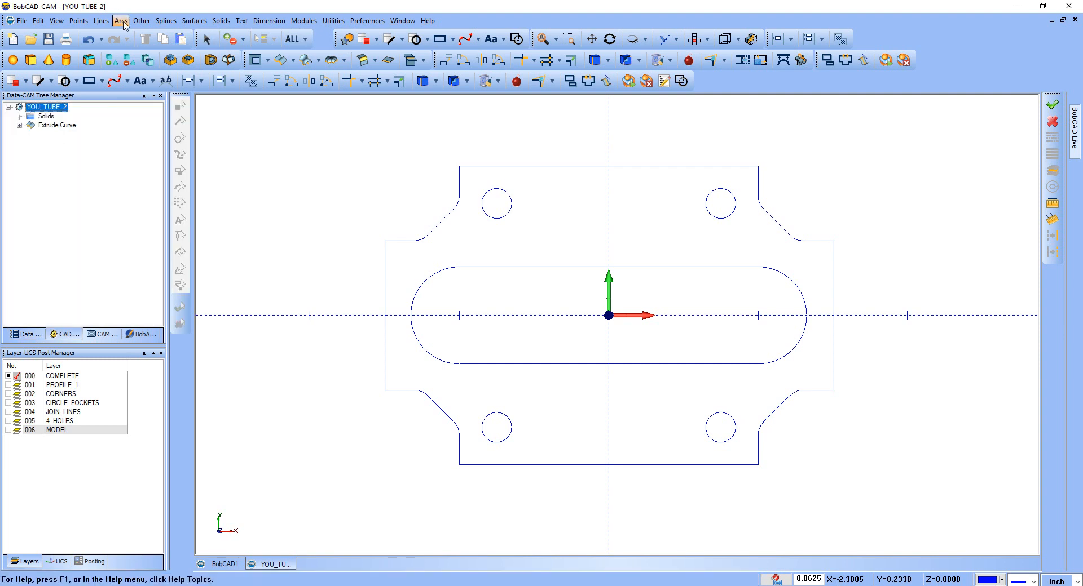
Create arc-center points in the four corner hole circles and leave the command
{"action": "left_click", "coordinate": [79, 21]}
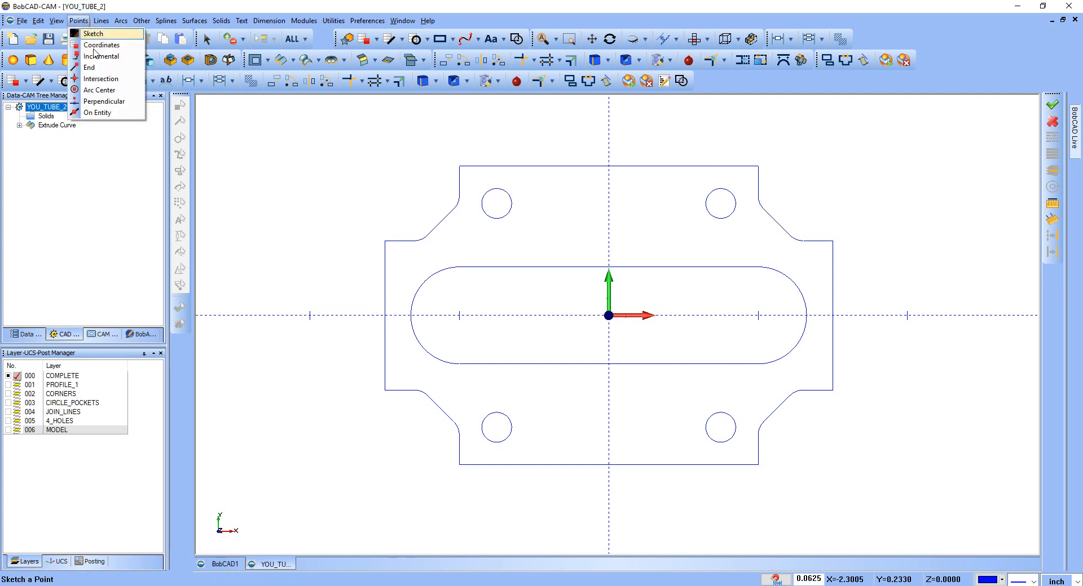
{"action": "left_click", "coordinate": [99, 90]}
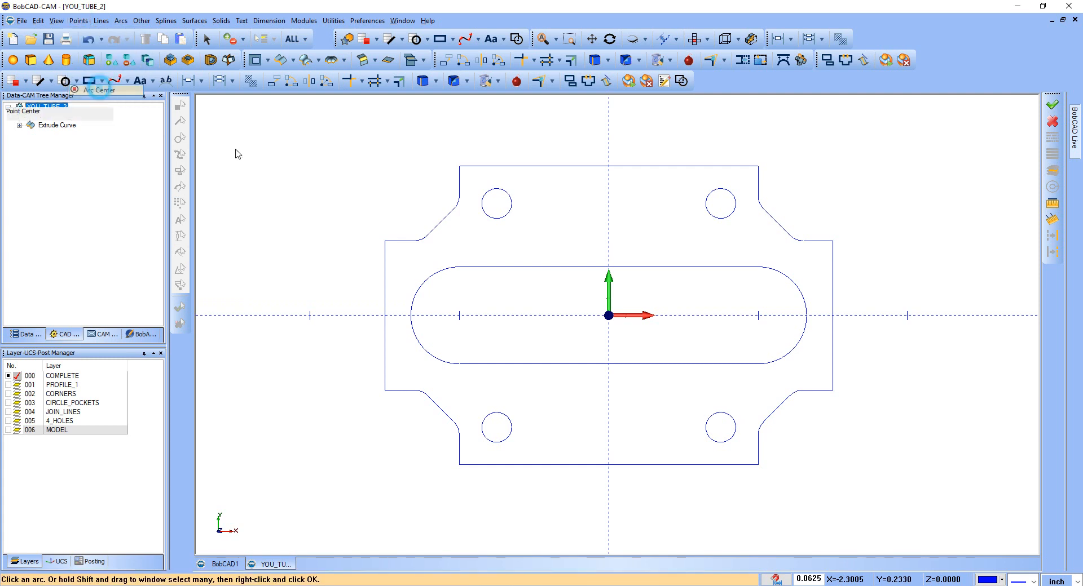
{"action": "left_click", "coordinate": [511, 210]}
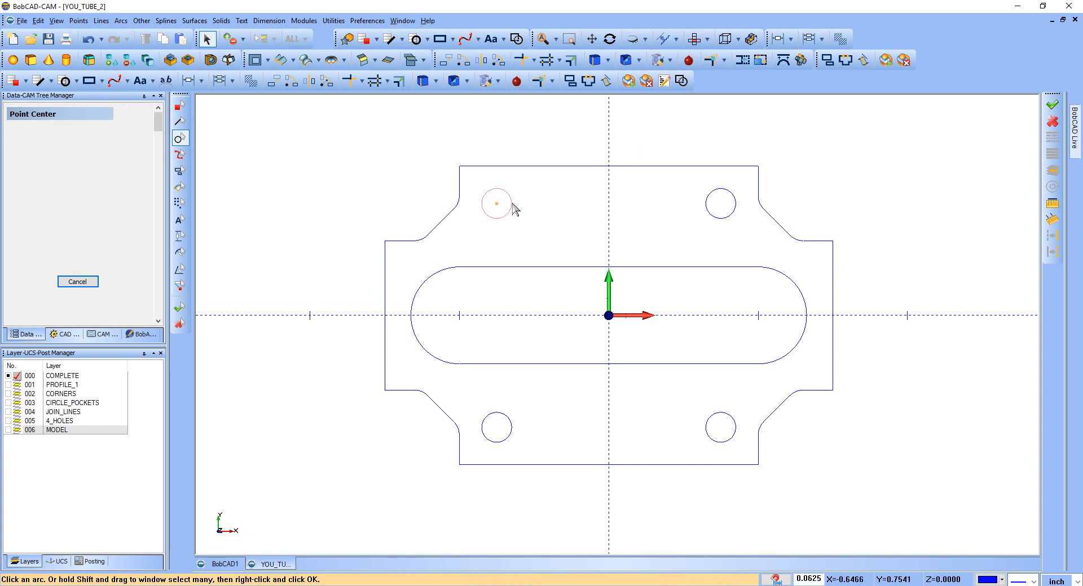
{"action": "left_click", "coordinate": [723, 220]}
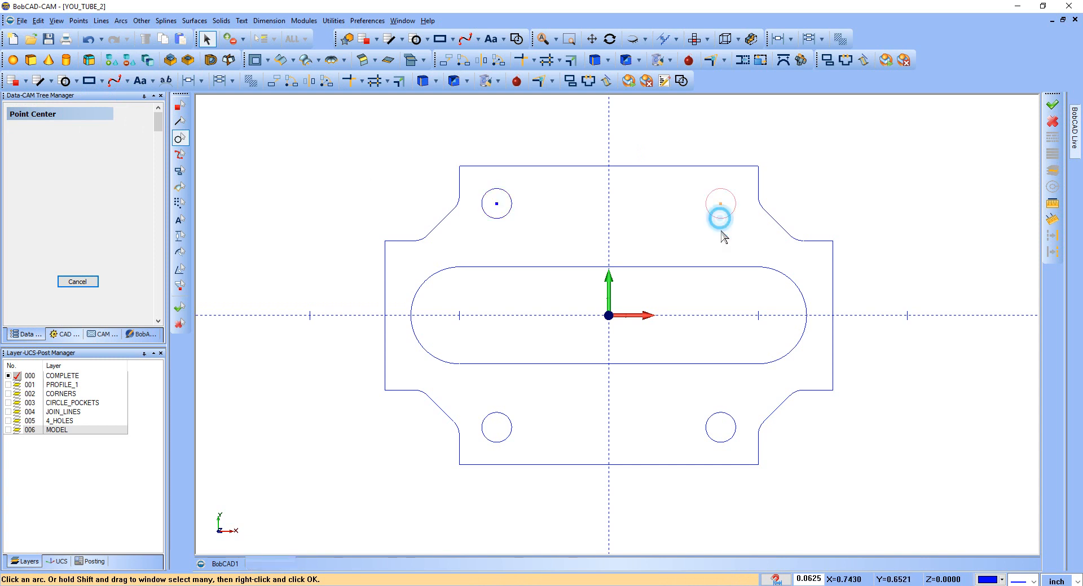
{"action": "left_click", "coordinate": [724, 413]}
{"action": "left_click", "coordinate": [510, 422]}
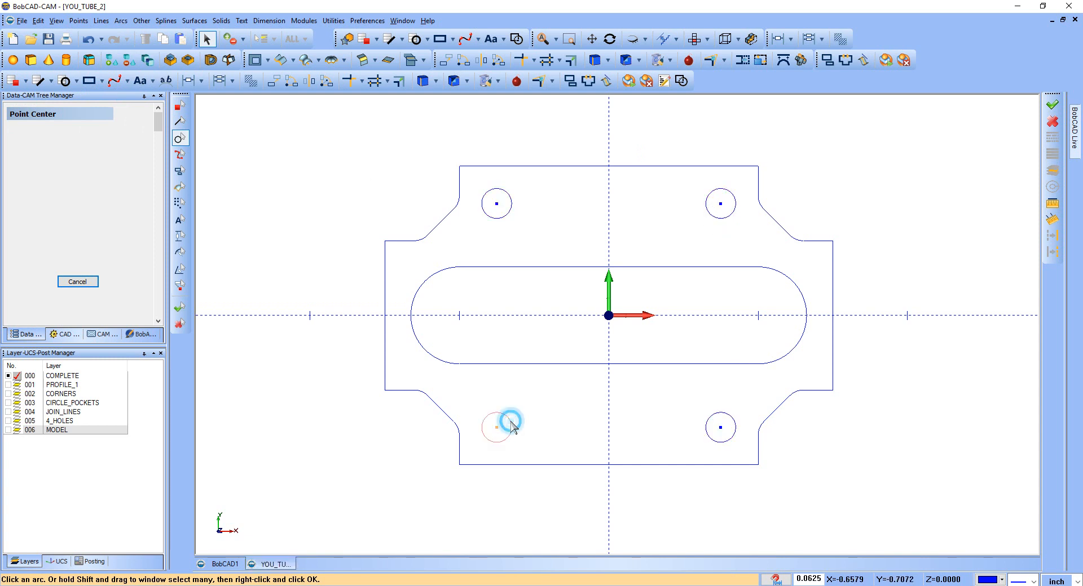
{"action": "left_click", "coordinate": [77, 282]}
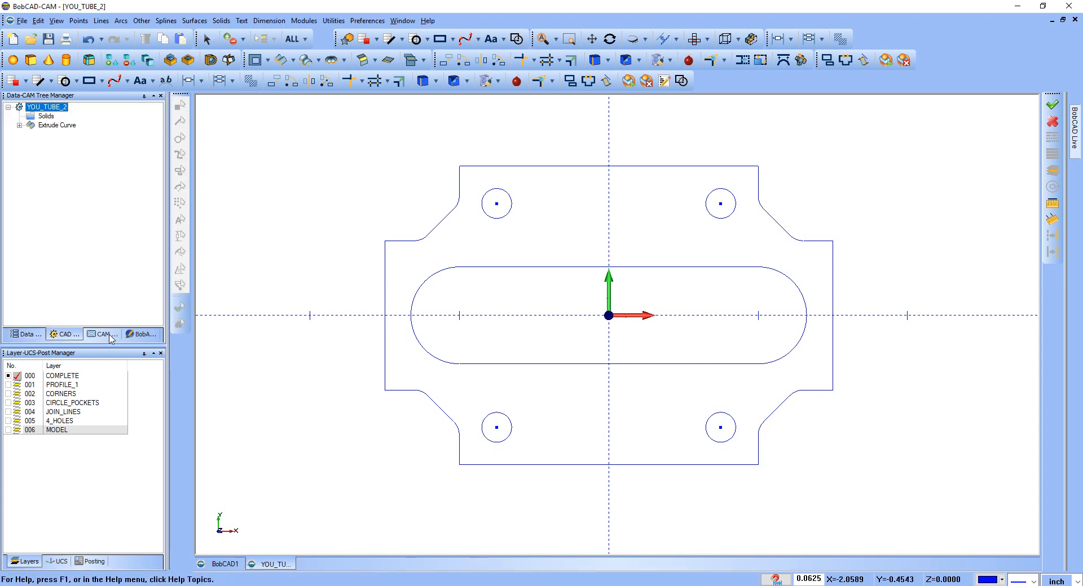
Display the CAM tree, inspect the solid on the MODEL layer against the wireframe, and hide that layer in the top view
{"action": "left_click", "coordinate": [107, 335]}
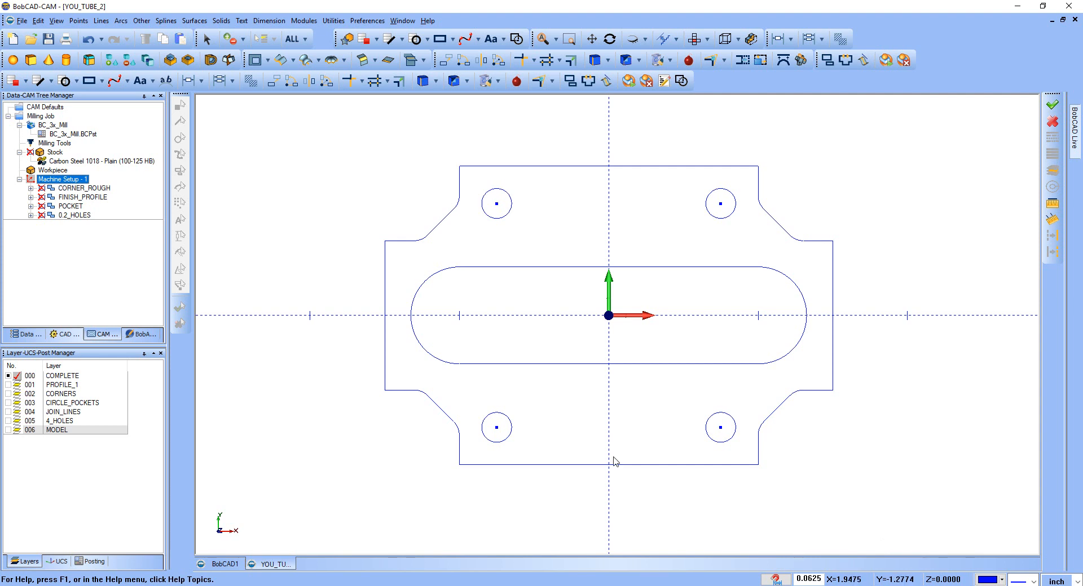
{"action": "scroll", "coordinate": [488, 310], "scroll_direction": "down", "scroll_amount": 1}
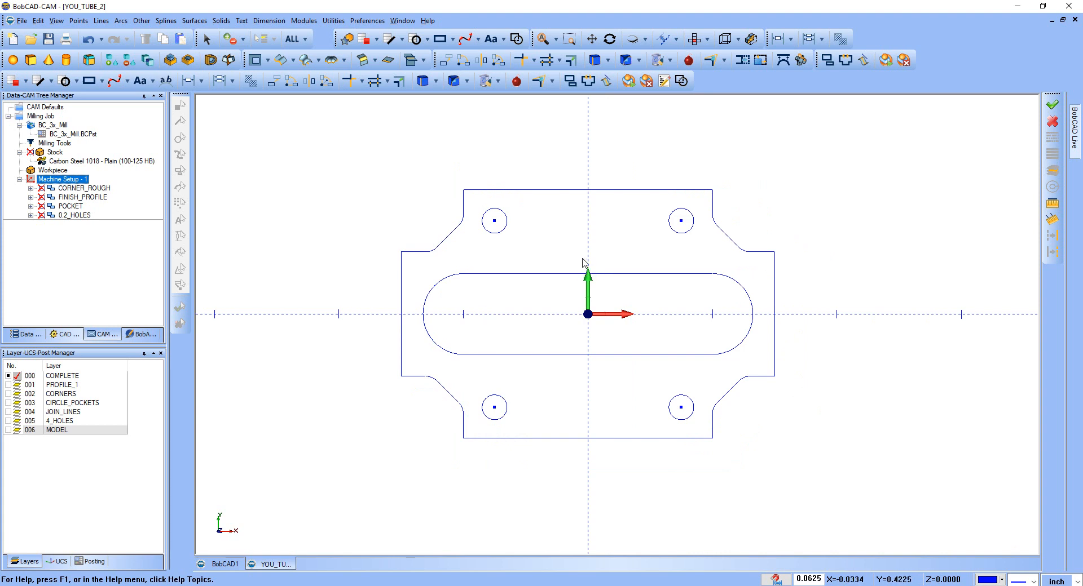
{"action": "middle_click_drag", "start_coordinate": [582, 262], "coordinate": [577, 221]}
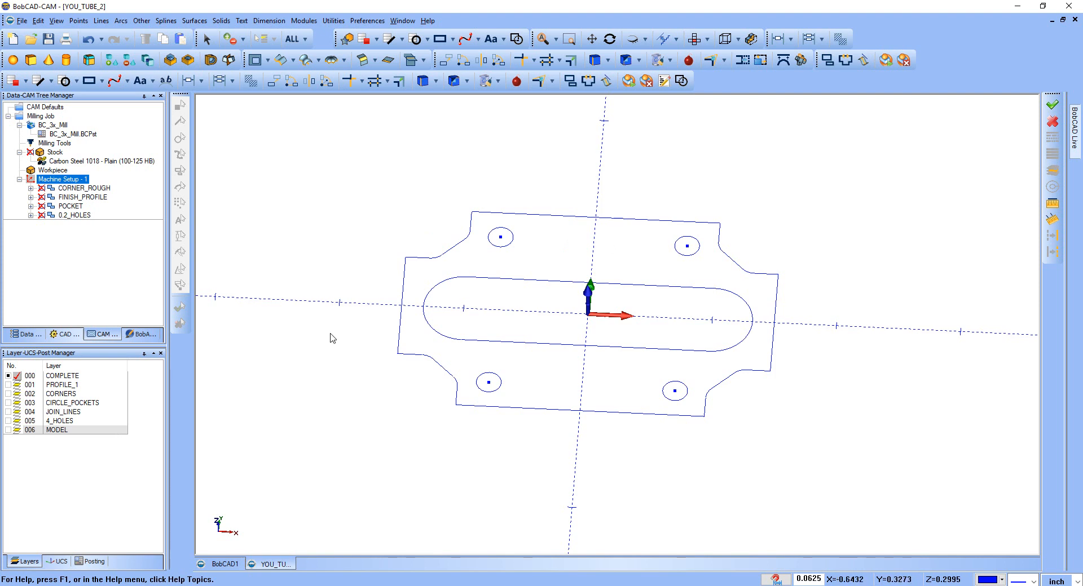
{"action": "left_click", "coordinate": [8, 430]}
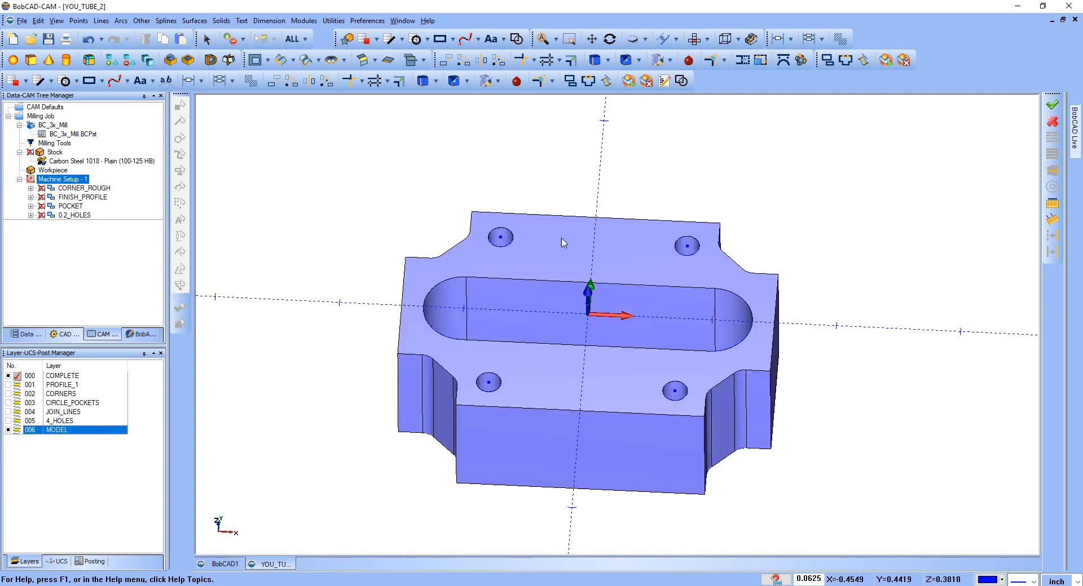
{"action": "middle_click_drag", "start_coordinate": [612, 267], "coordinate": [578, 238]}
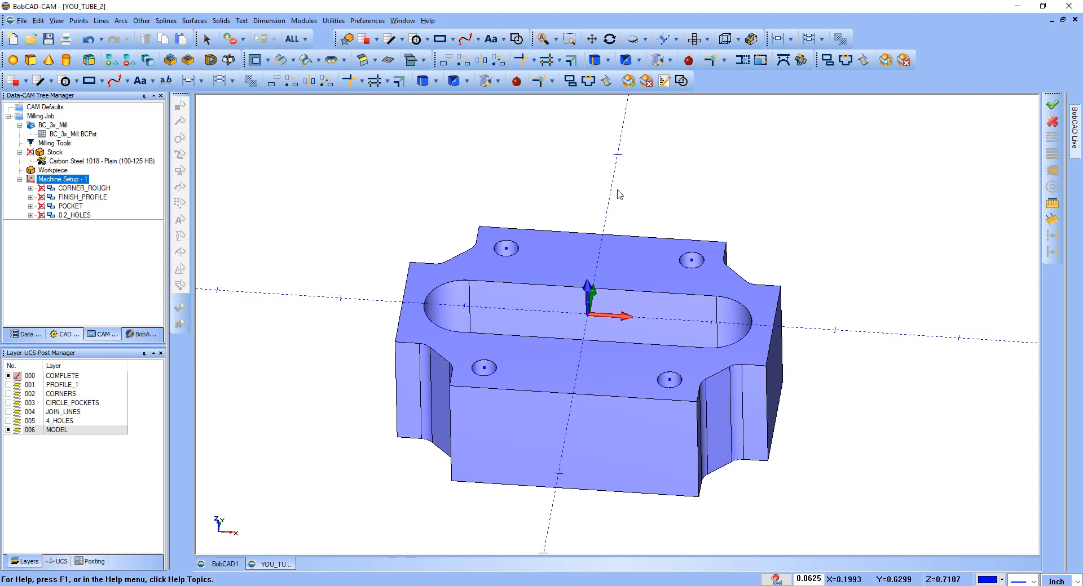
{"action": "key", "text": "t"}
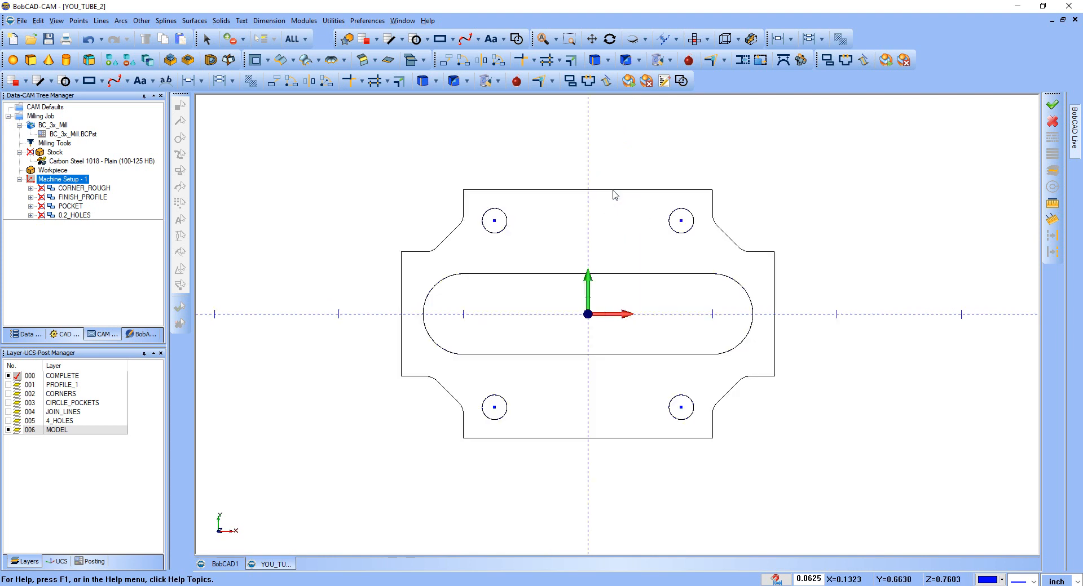
{"action": "left_click", "coordinate": [8, 431]}
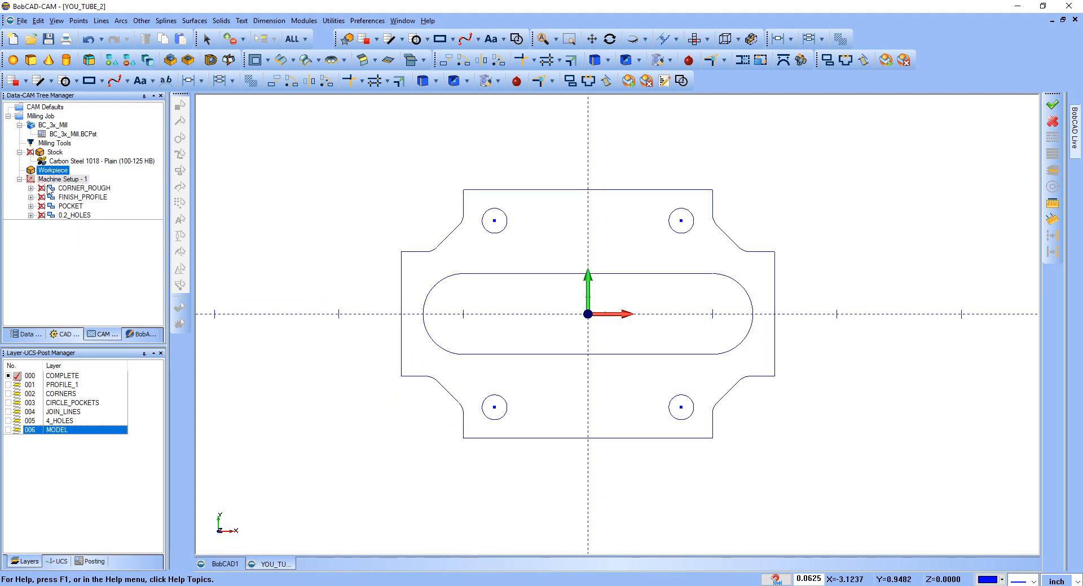
Examine the geometry assigned to the CORNER_ROUGH and FINISH_PROFILE features in a tilted view
{"action": "left_click", "coordinate": [82, 188]}
{"action": "left_click", "coordinate": [81, 198], "text": "ctrl"}
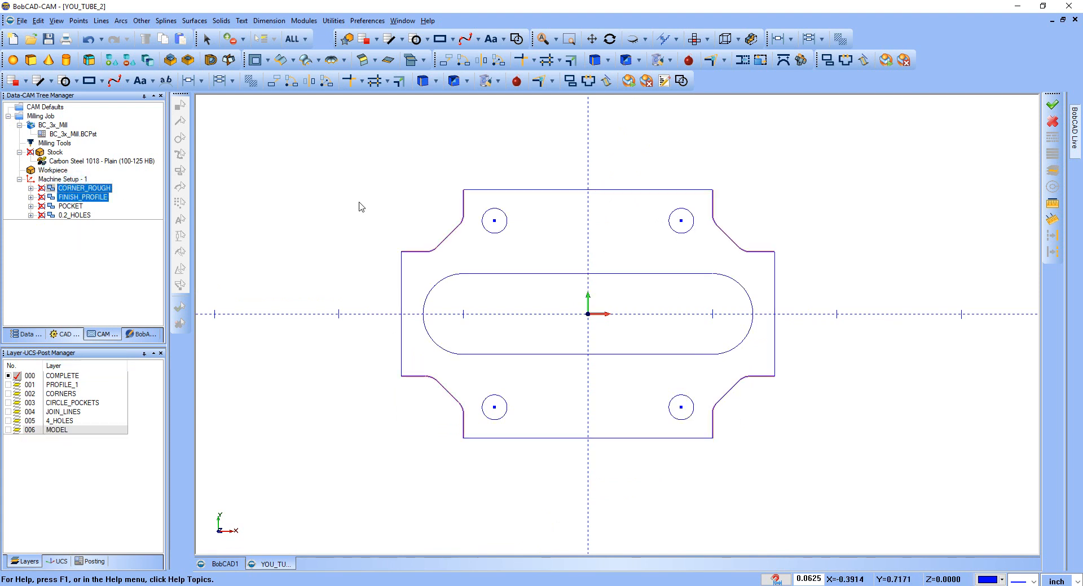
{"action": "mouse_move", "coordinate": [619, 247]}
{"action": "middle_mouse_down"}
{"action": "mouse_move", "coordinate": [628, 250]}
{"action": "mouse_move", "coordinate": [617, 249]}
{"action": "middle_mouse_up"}
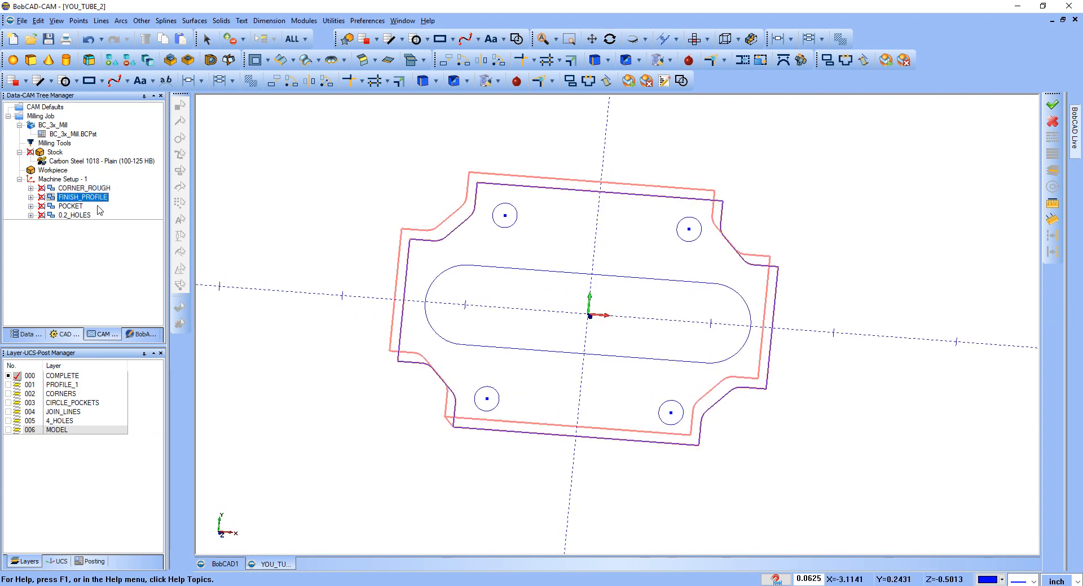
Examine the geometry assigned to the POCKET and 0.2_HOLES features and the Machine Setup - 1 origin, finishing in the top view
{"action": "left_click", "coordinate": [70, 206]}
{"action": "left_click", "coordinate": [75, 216], "text": "ctrl"}
{"action": "middle_click_drag", "start_coordinate": [517, 280], "coordinate": [509, 276]}
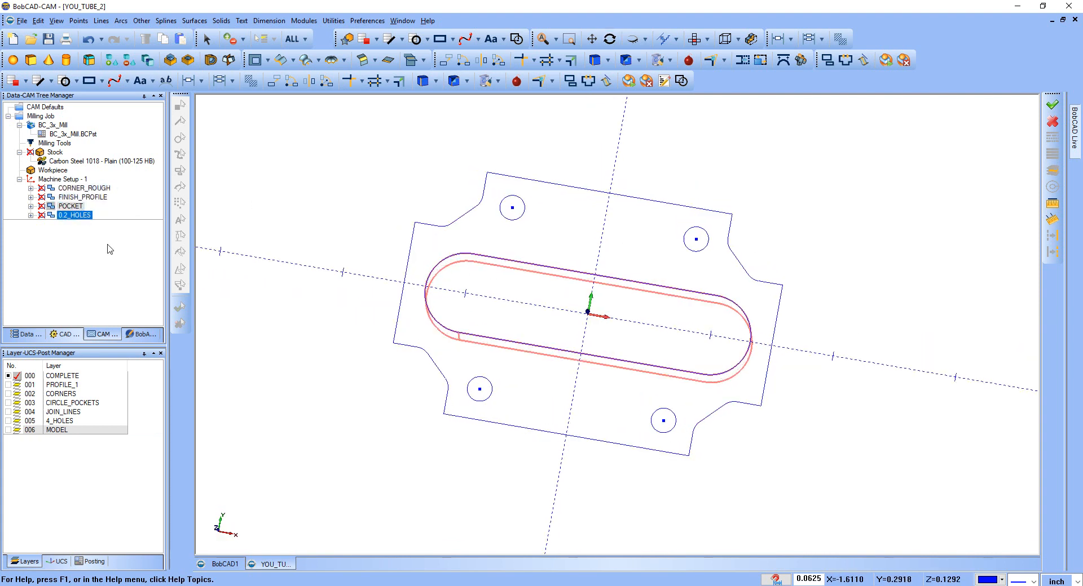
{"action": "left_click", "coordinate": [61, 215]}
{"action": "left_click", "coordinate": [61, 179]}
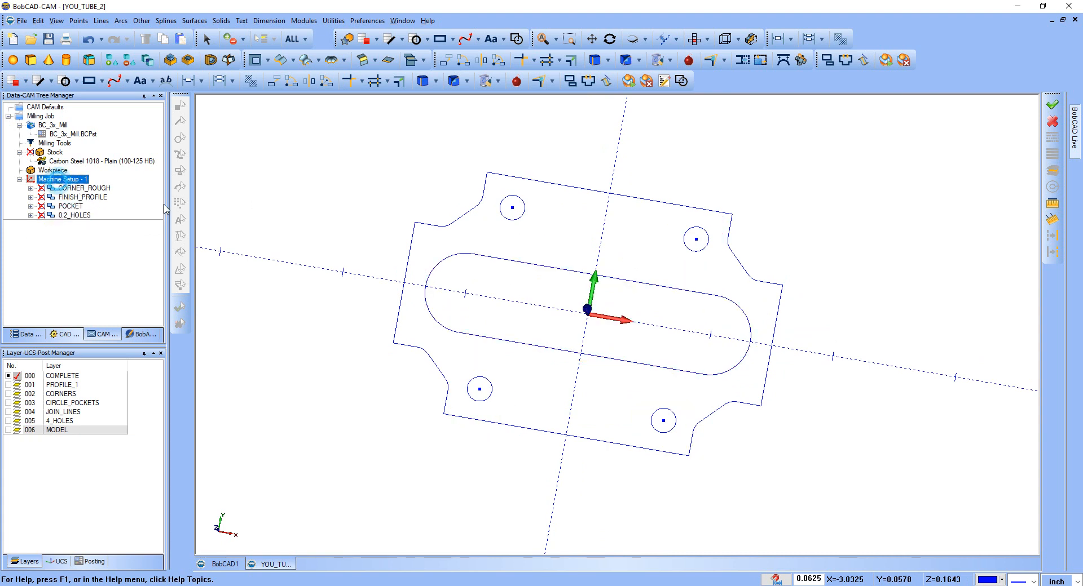
{"action": "key", "text": "t"}
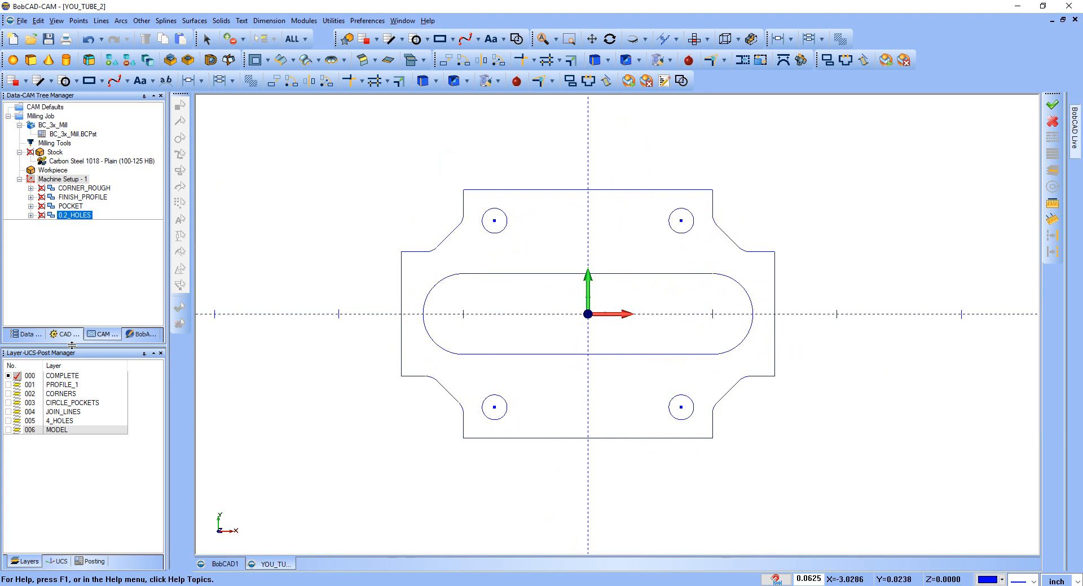
Unblank the stock and show the MODEL layer to compare the solid with the stock block in a tilted view
{"action": "right_click", "coordinate": [55, 152]}
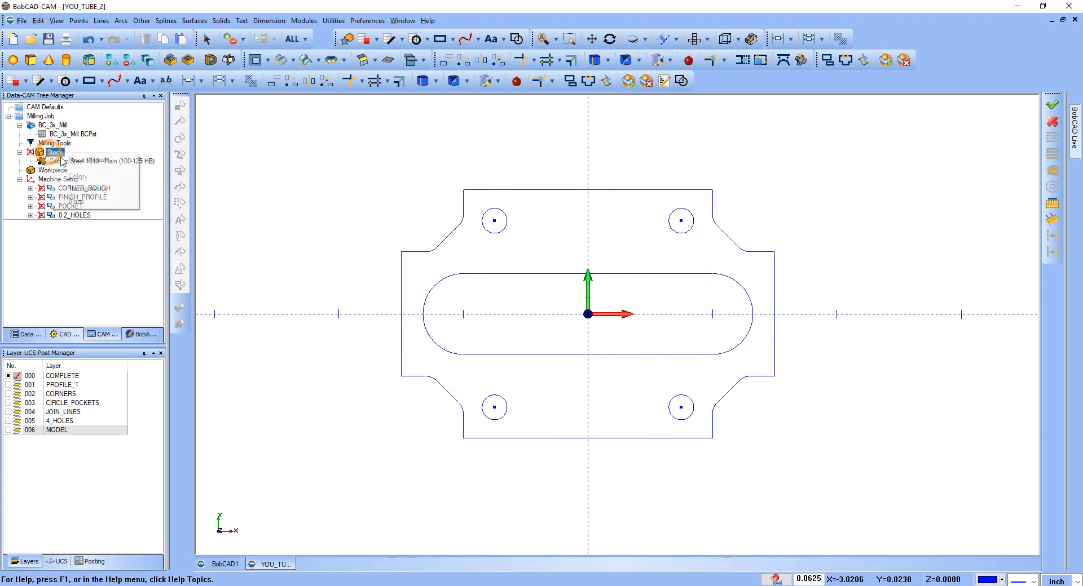
{"action": "left_click", "coordinate": [77, 201]}
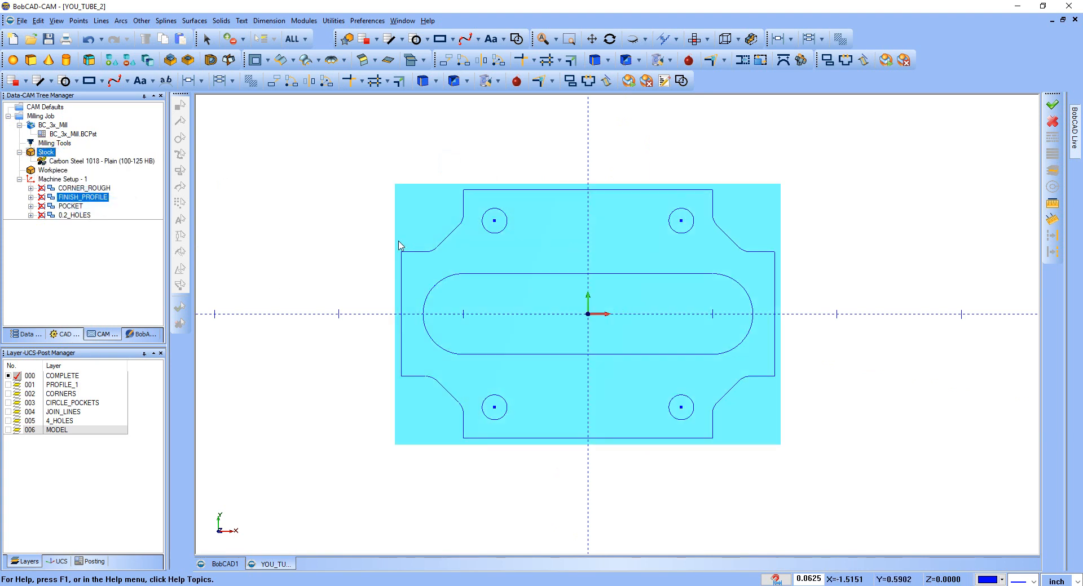
{"action": "left_click", "coordinate": [7, 431]}
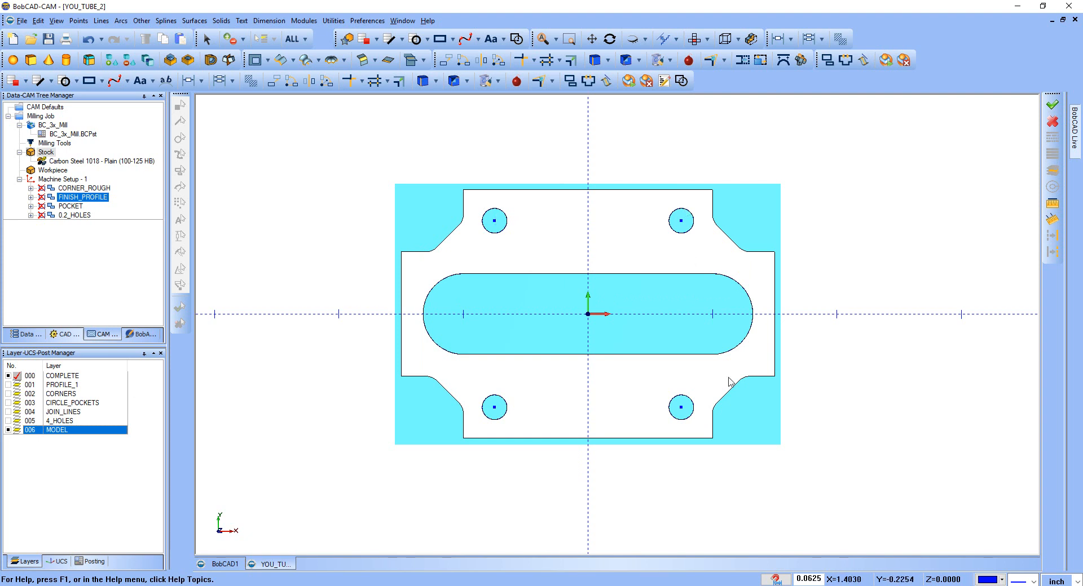
{"action": "left_click", "coordinate": [43, 180]}
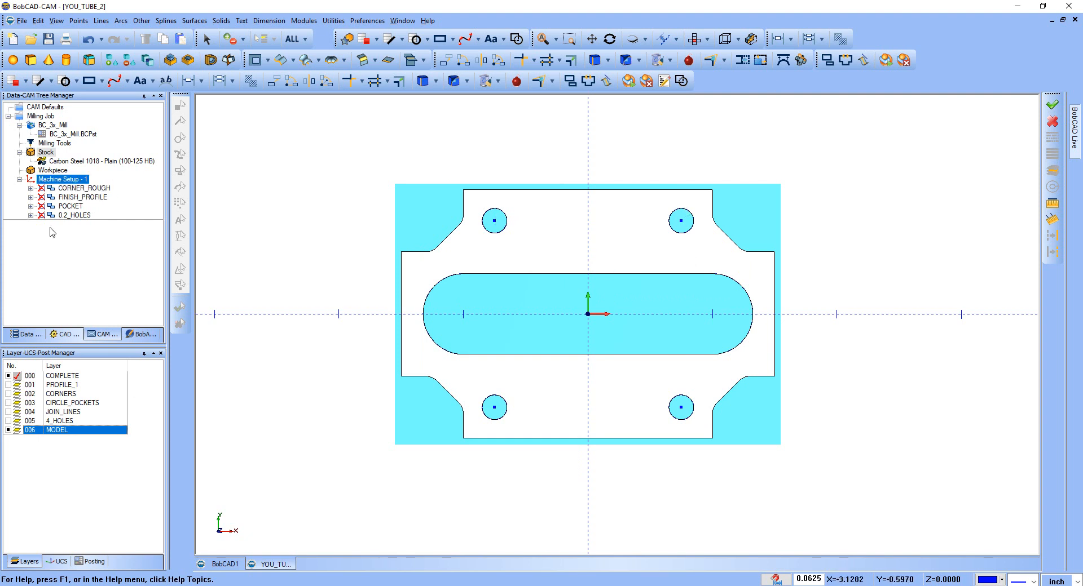
{"action": "left_click", "coordinate": [71, 207]}
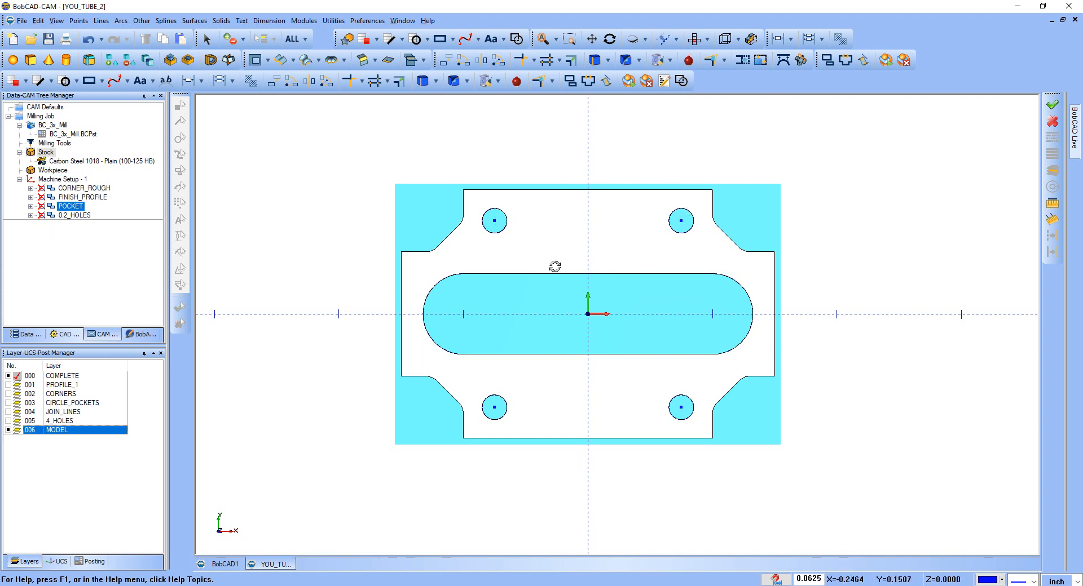
{"action": "middle_click_drag", "start_coordinate": [556, 266], "coordinate": [545, 232]}
Review the rectangular stock's size, orientation and offset settings in the Stock Wizard and accept the definition
{"action": "left_click", "coordinate": [68, 160]}
{"action": "right_click", "coordinate": [36, 154]}
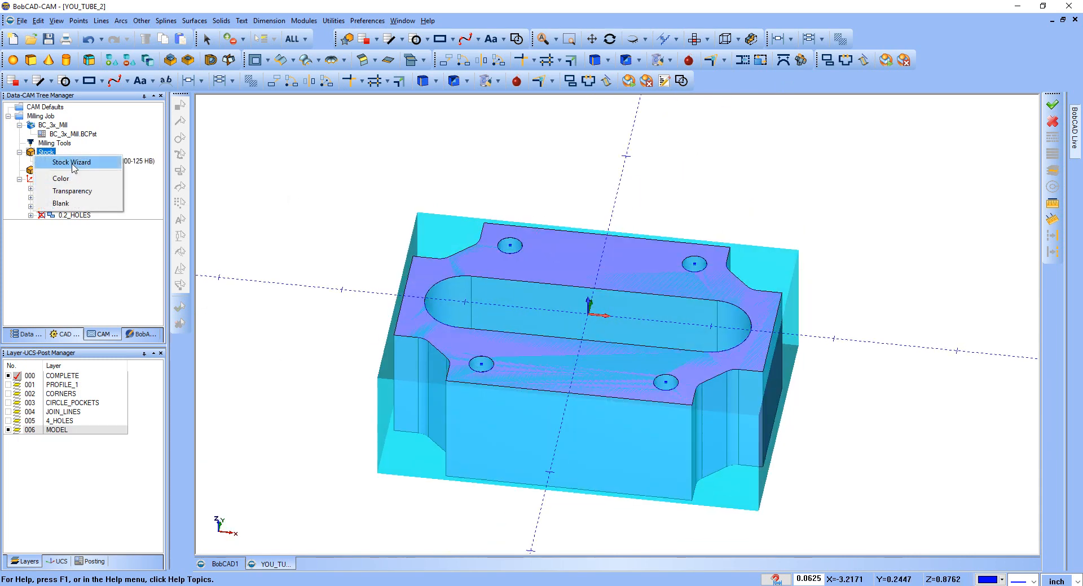
{"action": "left_click", "coordinate": [71, 162]}
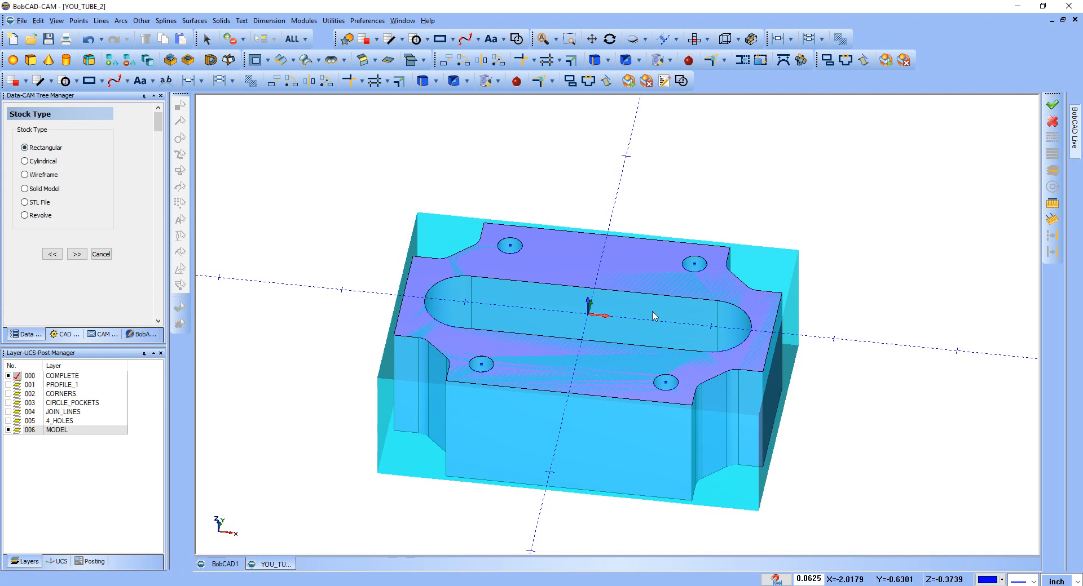
{"action": "left_click", "coordinate": [77, 254]}
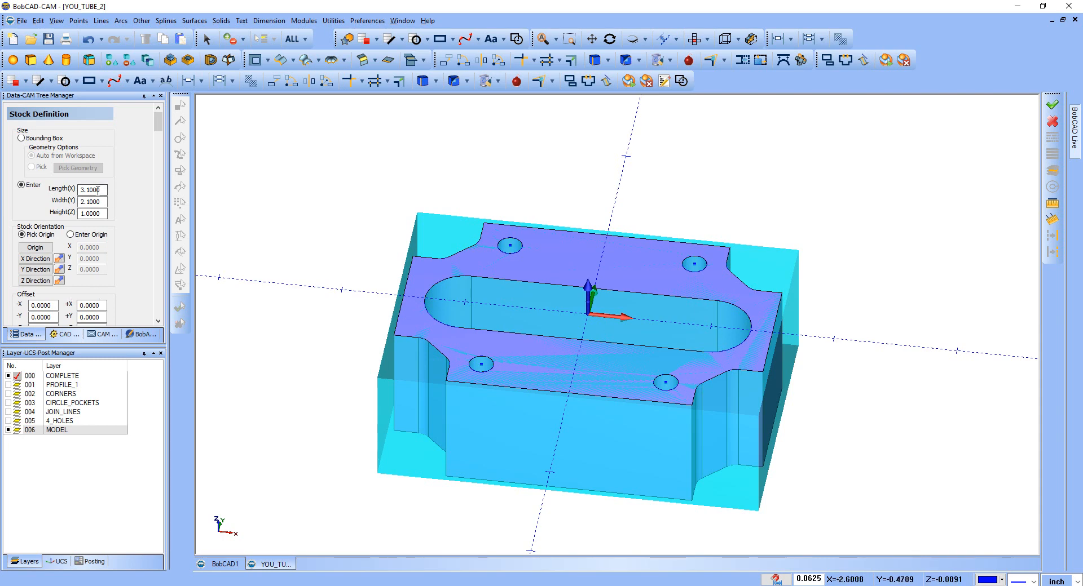
{"action": "middle_click_drag", "start_coordinate": [614, 212], "coordinate": [609, 248]}
{"action": "scroll", "coordinate": [129, 262], "scroll_direction": "down", "scroll_amount": 2}
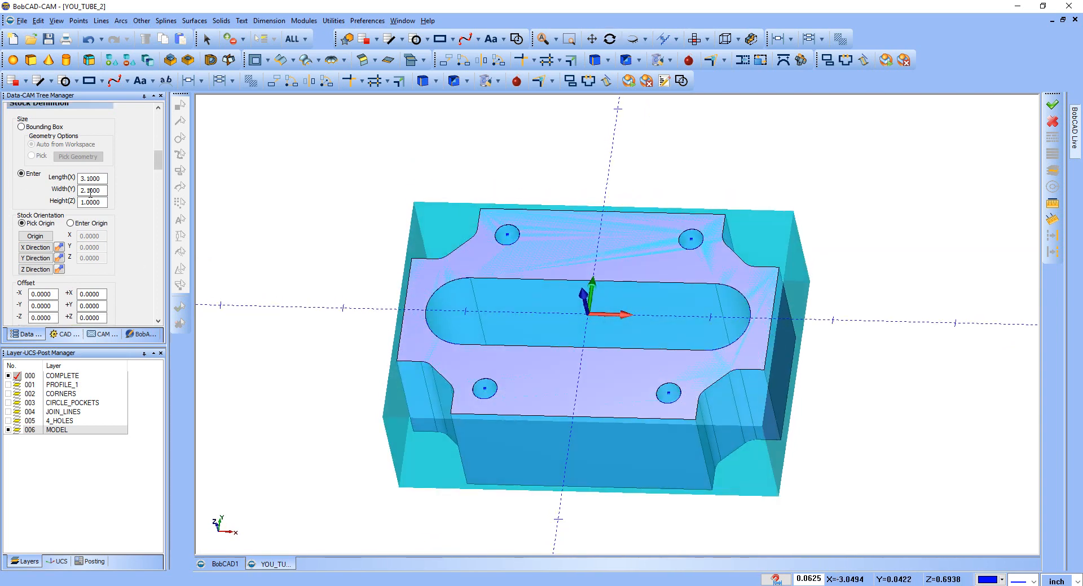
{"action": "scroll", "coordinate": [91, 281], "scroll_direction": "down", "scroll_amount": 3}
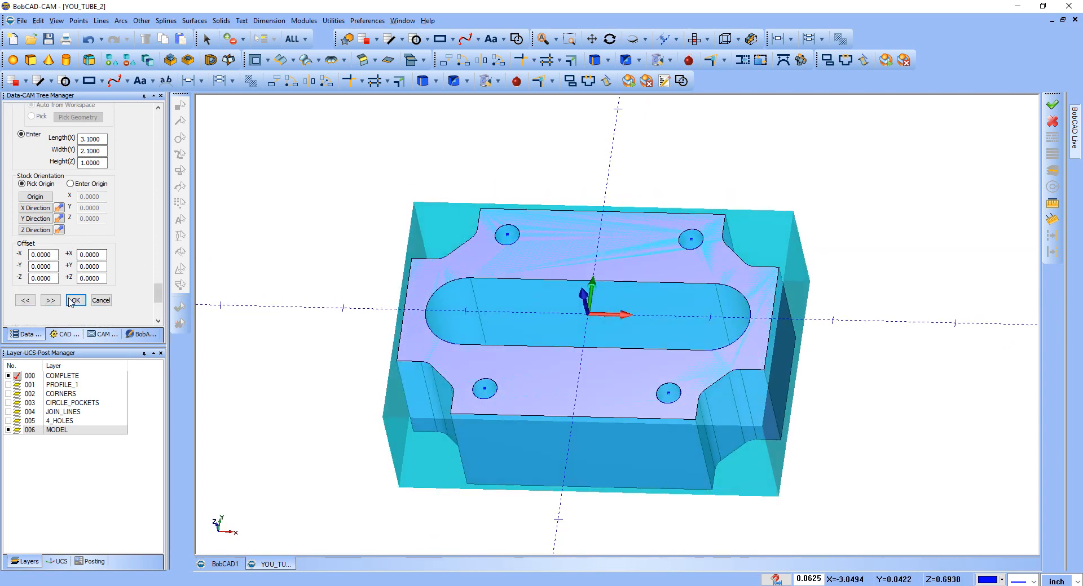
{"action": "left_click", "coordinate": [76, 302]}
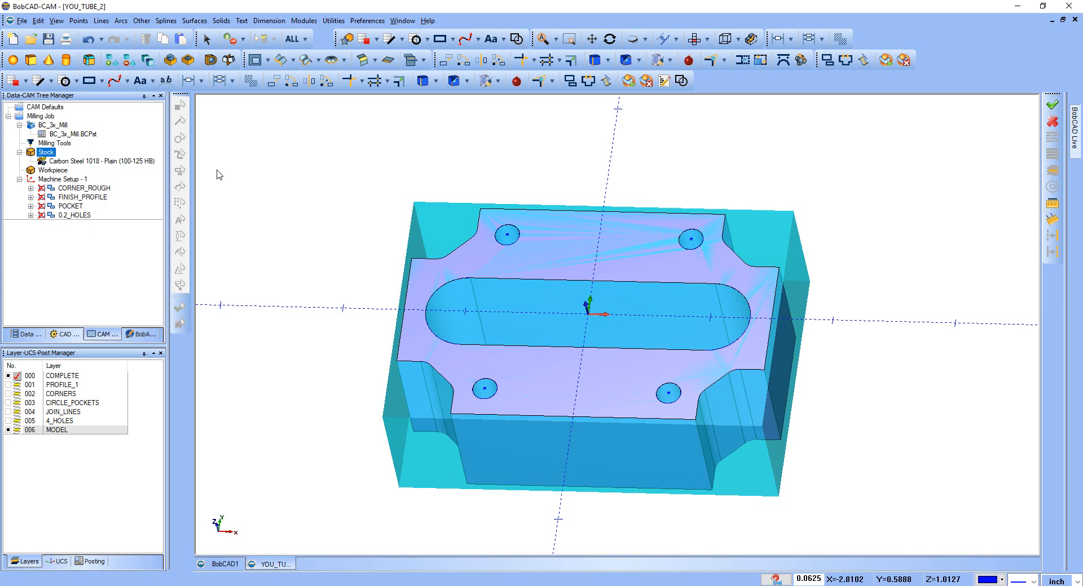
Blank the stock and inspect the solid model alone from a tilted angle
{"action": "right_click", "coordinate": [45, 152]}
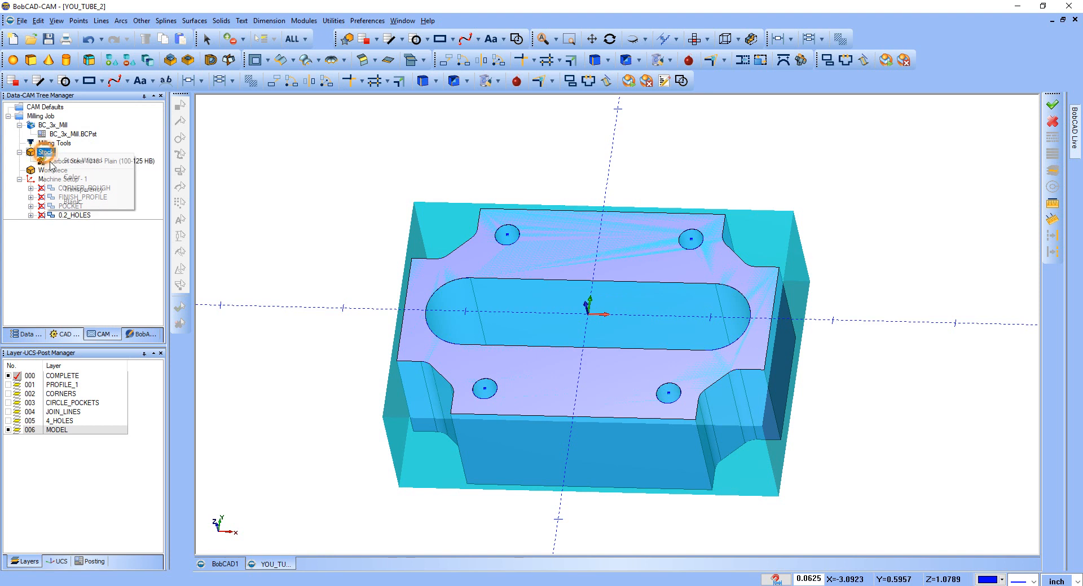
{"action": "left_click", "coordinate": [68, 202]}
{"action": "left_click", "coordinate": [71, 206]}
{"action": "middle_click_drag", "start_coordinate": [709, 317], "coordinate": [692, 300]}
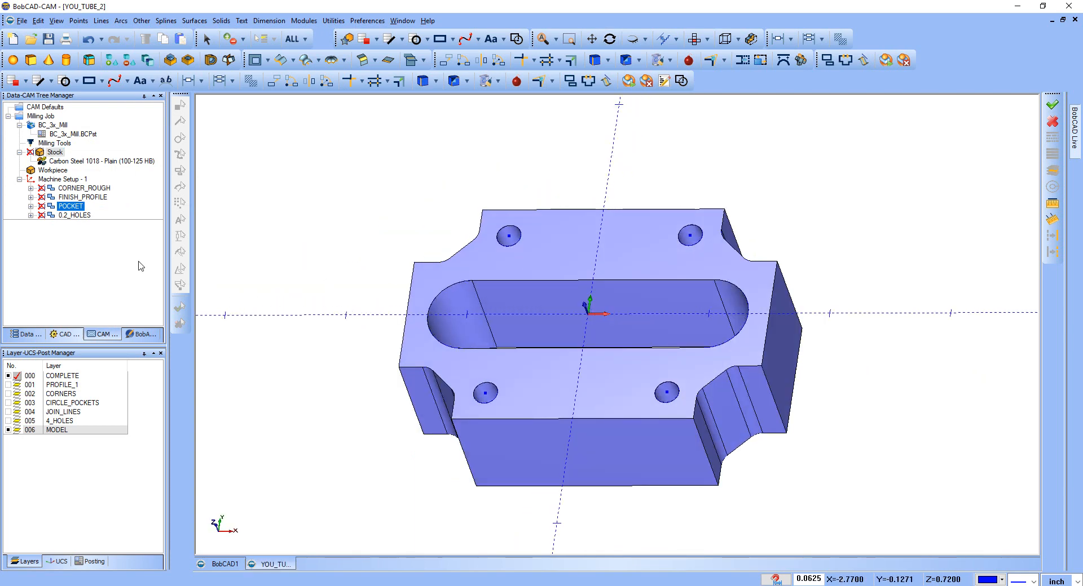
{"action": "middle_click_drag", "start_coordinate": [603, 290], "coordinate": [677, 338]}
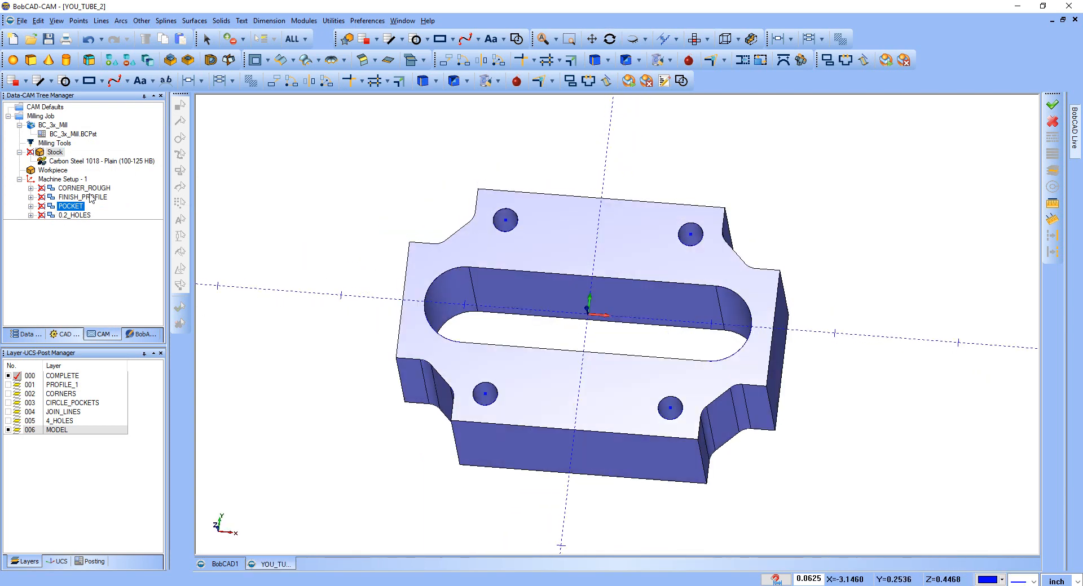
Examine the solid assigned as the Workpiece from several angles and look at its reselect and remove options
{"action": "left_click", "coordinate": [47, 170]}
{"action": "left_click", "coordinate": [57, 179]}
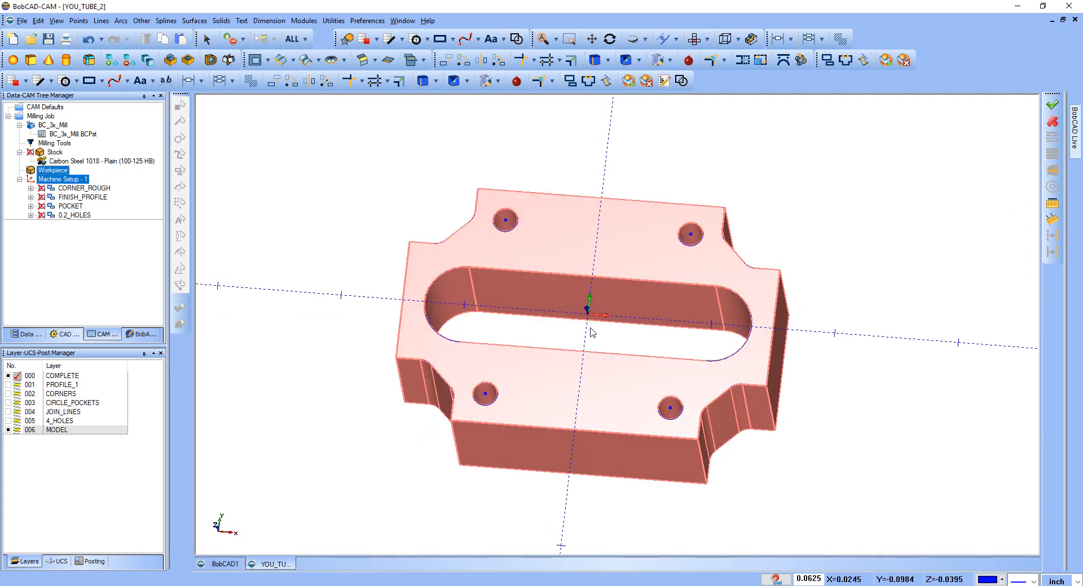
{"action": "middle_click_drag", "start_coordinate": [604, 282], "coordinate": [612, 309]}
{"action": "left_click", "coordinate": [53, 171]}
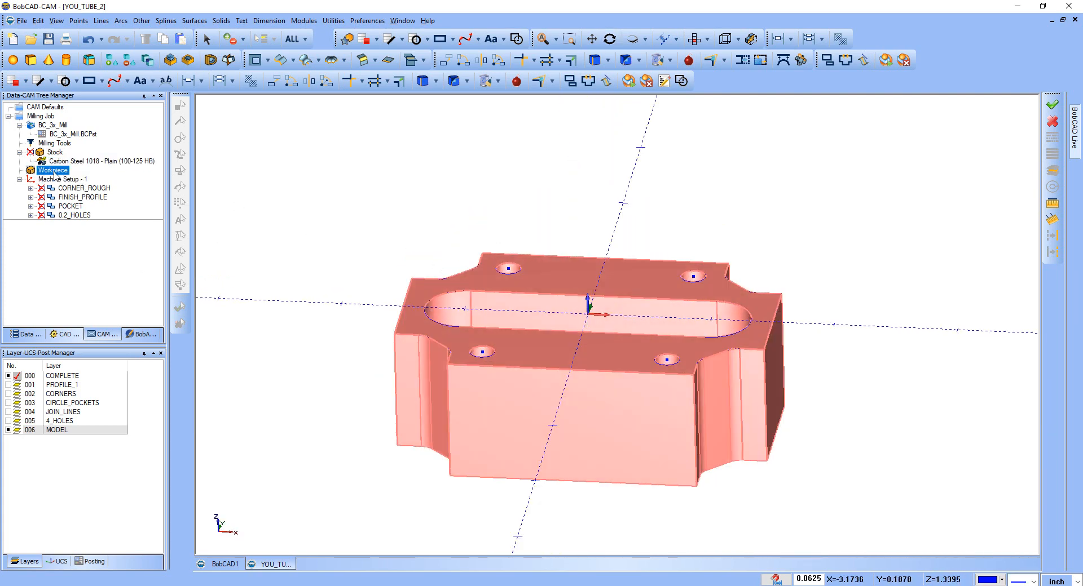
{"action": "right_click", "coordinate": [55, 171]}
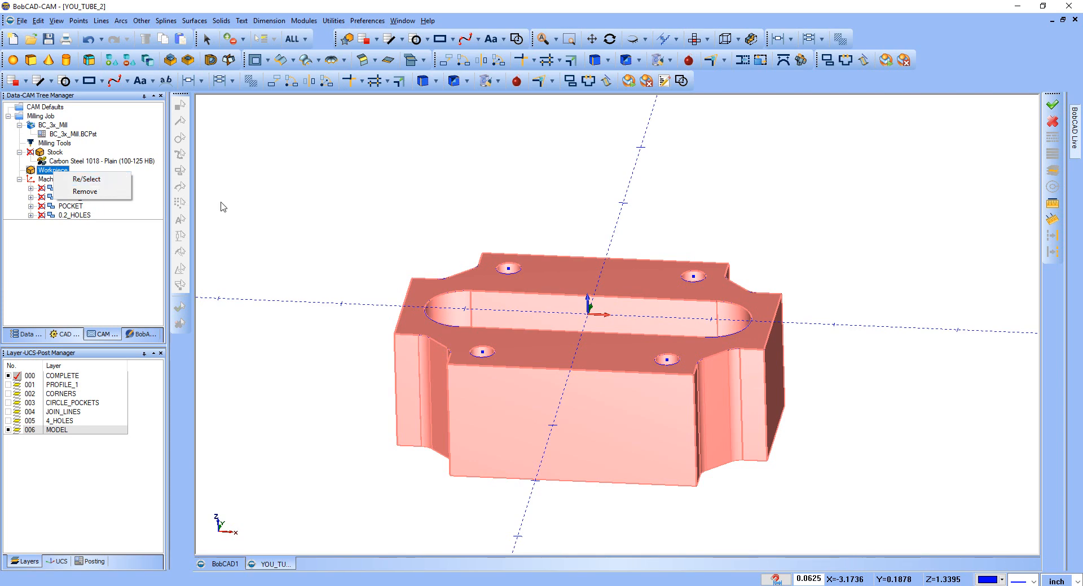
{"action": "middle_click_drag", "start_coordinate": [550, 208], "coordinate": [600, 295]}
{"action": "scroll", "coordinate": [601, 293], "scroll_direction": "up", "scroll_amount": 2}
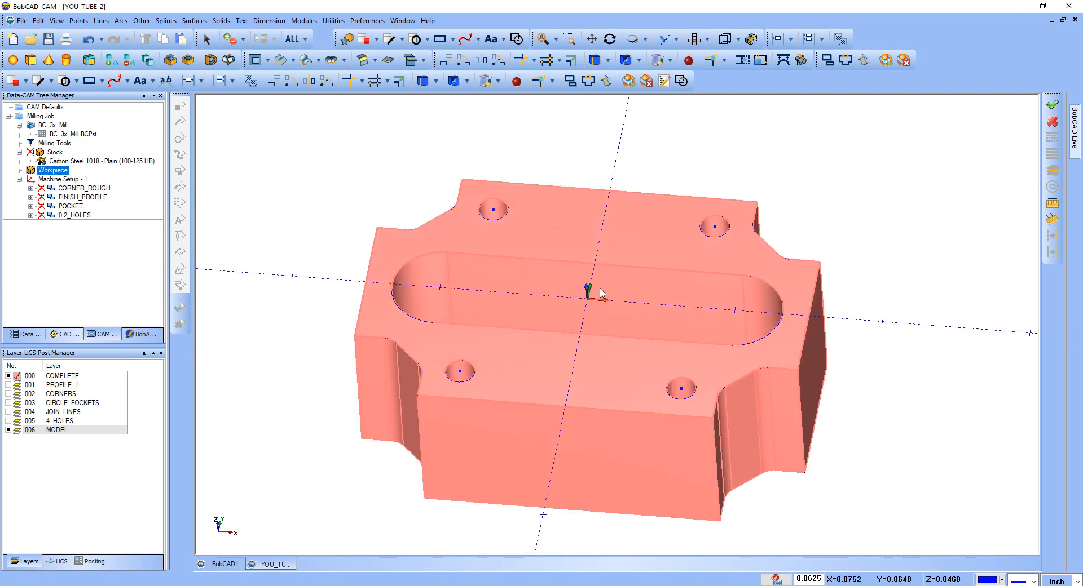
{"action": "scroll", "coordinate": [601, 289], "scroll_direction": "down", "scroll_amount": 4}
{"action": "scroll", "coordinate": [631, 205], "scroll_direction": "up", "scroll_amount": 3}
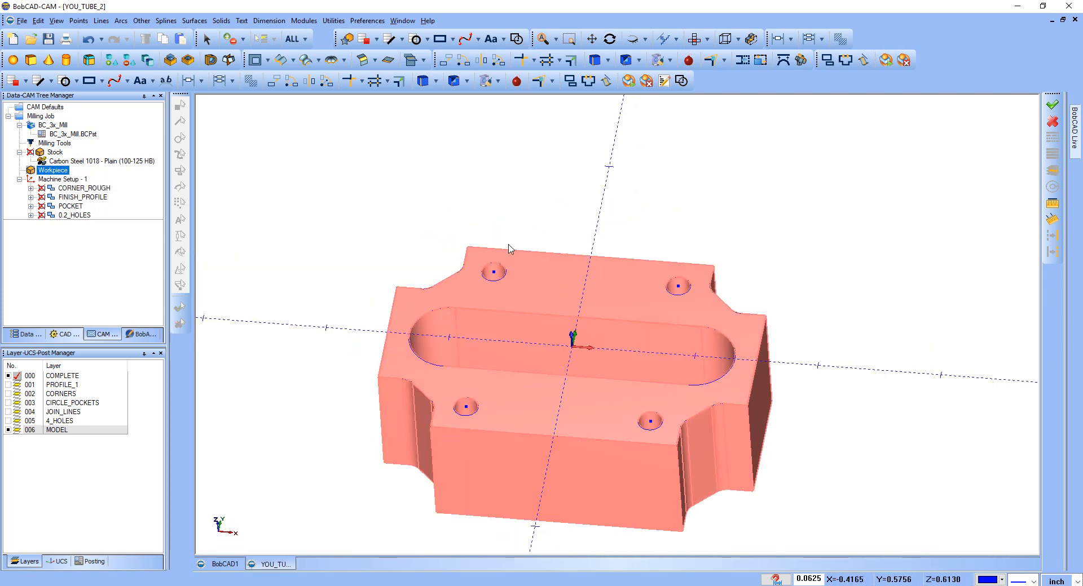
{"action": "middle_click_drag", "start_coordinate": [574, 321], "coordinate": [601, 322]}
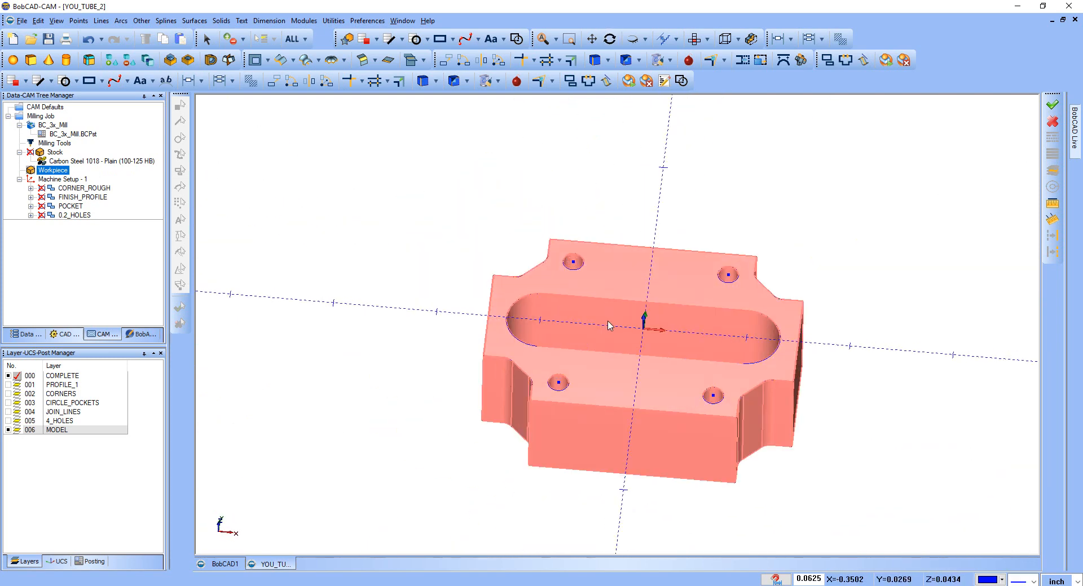
{"action": "scroll", "coordinate": [611, 324], "scroll_direction": "up", "scroll_amount": 2}
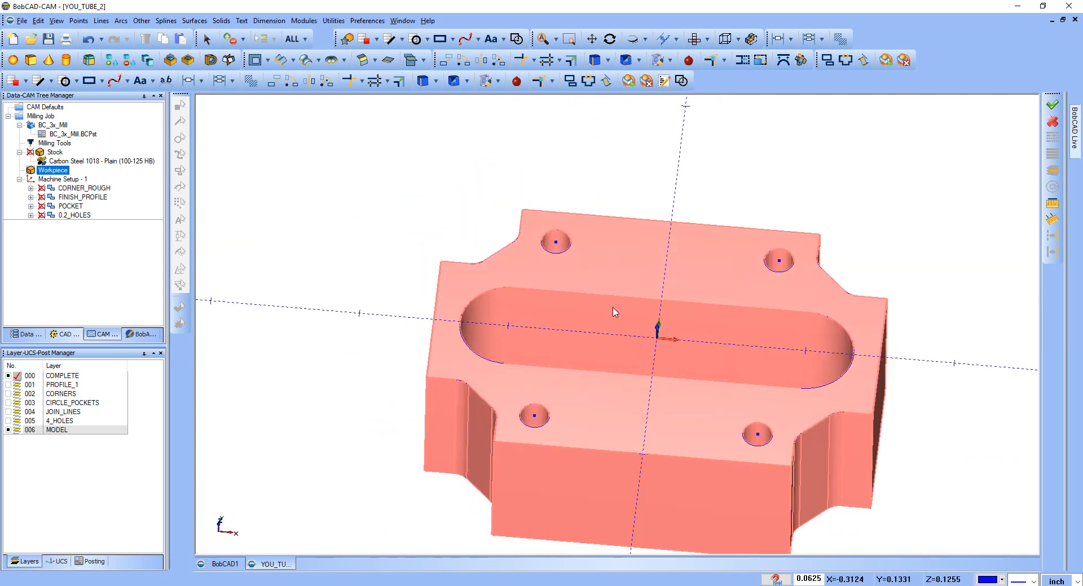
Compare the Workpiece selection with Machine Setup - 1 and examine the setup origin's location on the solid
{"action": "left_click", "coordinate": [66, 179]}
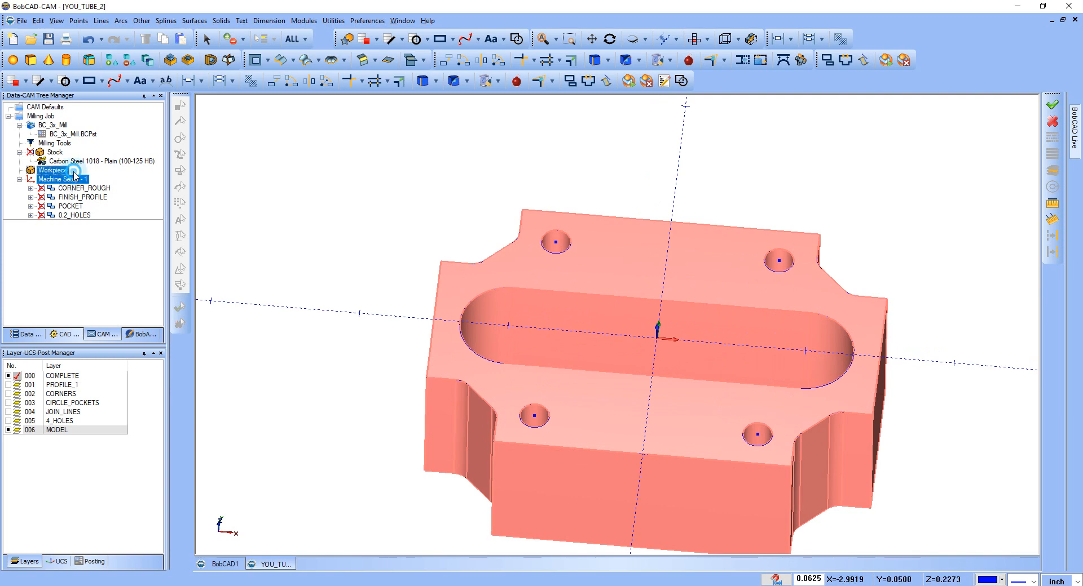
{"action": "left_click", "coordinate": [52, 170]}
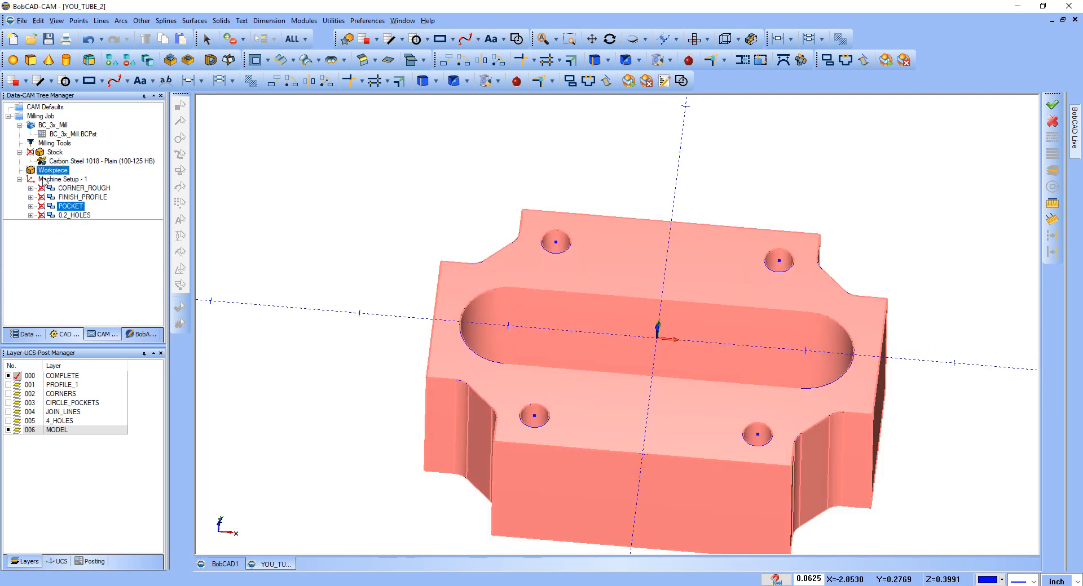
{"action": "left_click", "coordinate": [76, 177]}
{"action": "scroll", "coordinate": [510, 265], "scroll_direction": "down", "scroll_amount": 2}
{"action": "scroll", "coordinate": [520, 310], "scroll_direction": "up", "scroll_amount": 2}
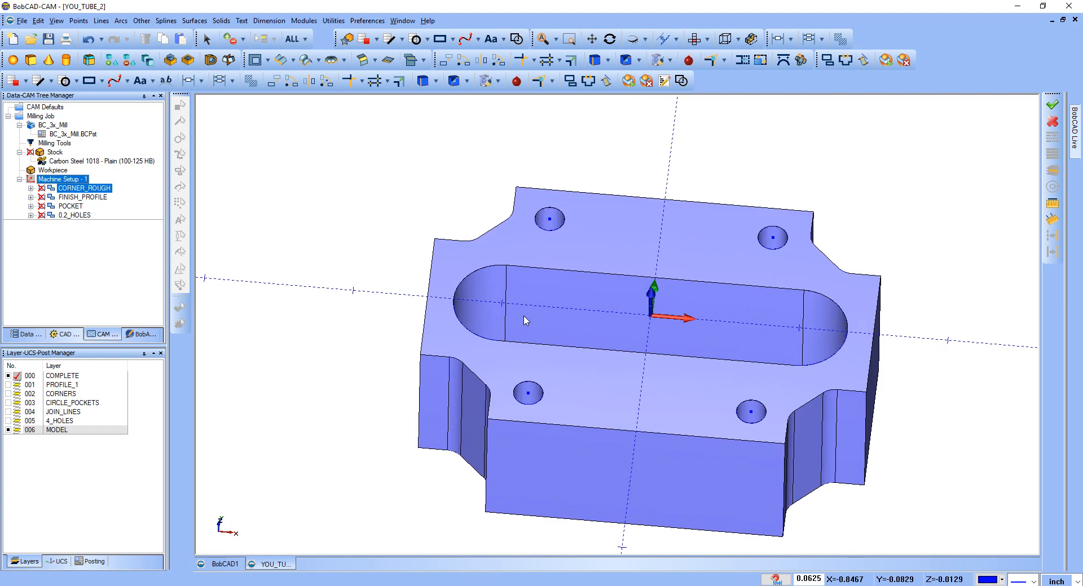
{"action": "scroll", "coordinate": [520, 309], "scroll_direction": "down", "scroll_amount": 1}
{"action": "scroll", "coordinate": [520, 306], "scroll_direction": "down", "scroll_amount": 2}
{"action": "scroll", "coordinate": [643, 315], "scroll_direction": "up", "scroll_amount": 2}
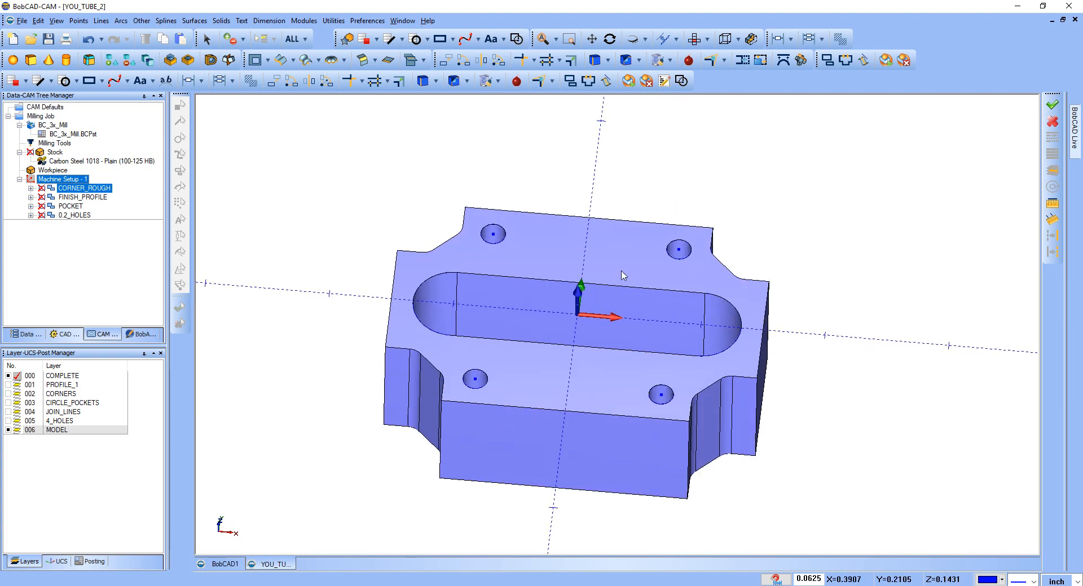
{"action": "middle_click_drag", "start_coordinate": [580, 291], "coordinate": [568, 286]}
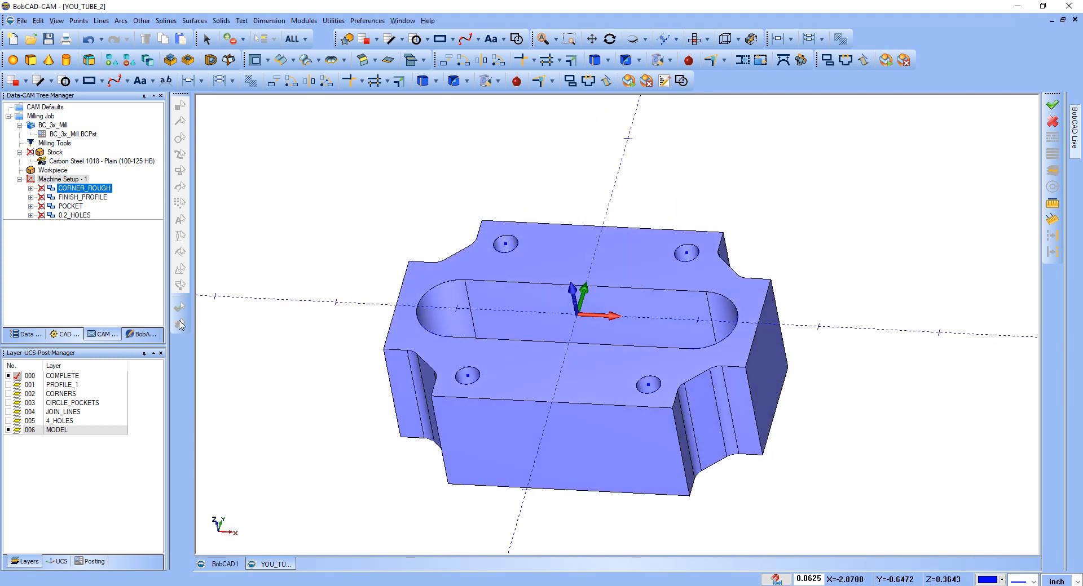
Look over the commands available for the Milling Job and open the Tool Crib of the milling tools
{"action": "left_click", "coordinate": [98, 336]}
{"action": "left_click", "coordinate": [81, 197]}
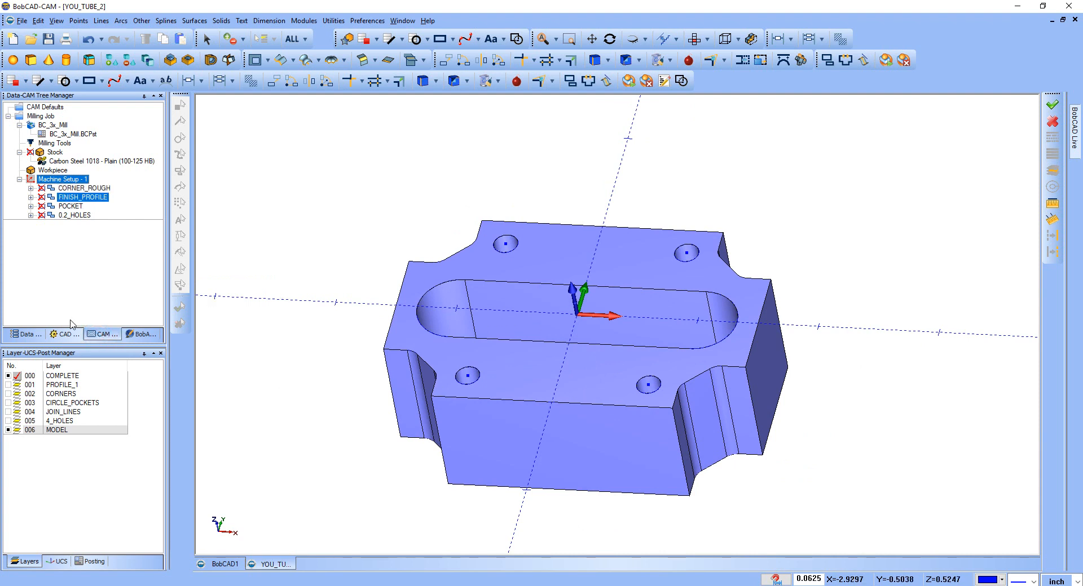
{"action": "left_click", "coordinate": [43, 117]}
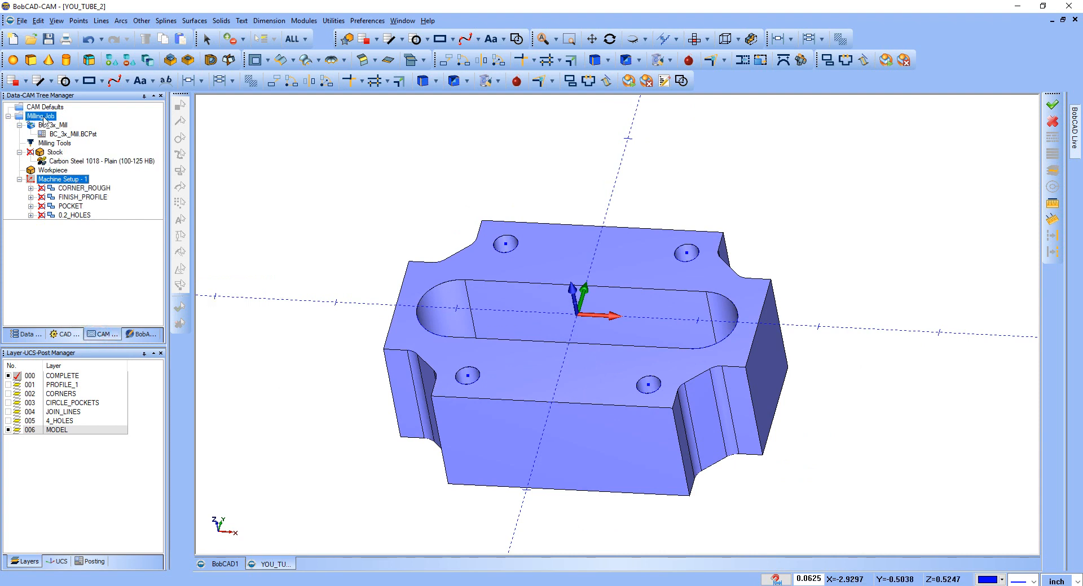
{"action": "right_click", "coordinate": [17, 117]}
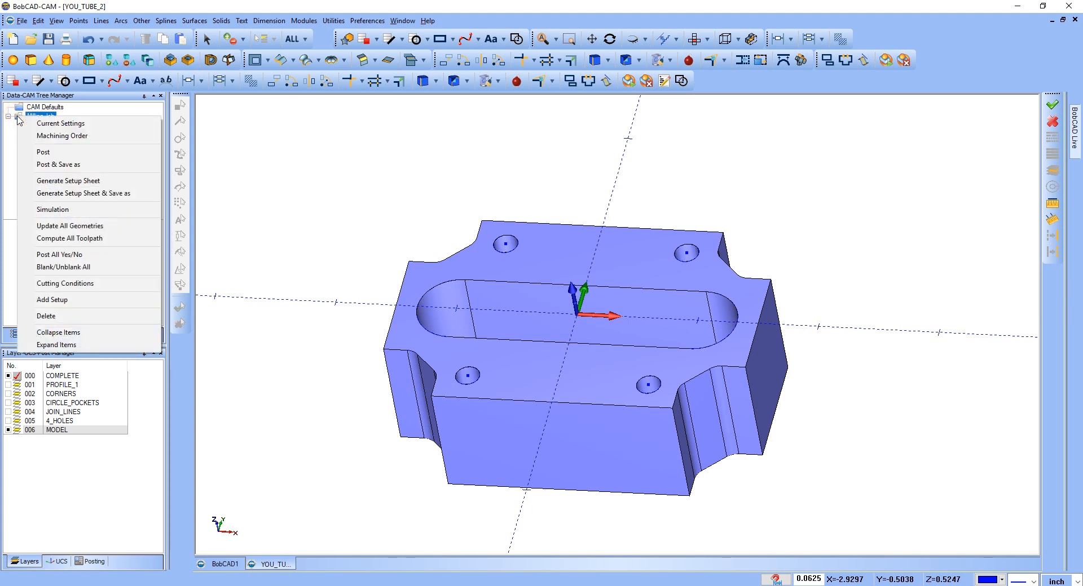
{"action": "left_click", "coordinate": [44, 144]}
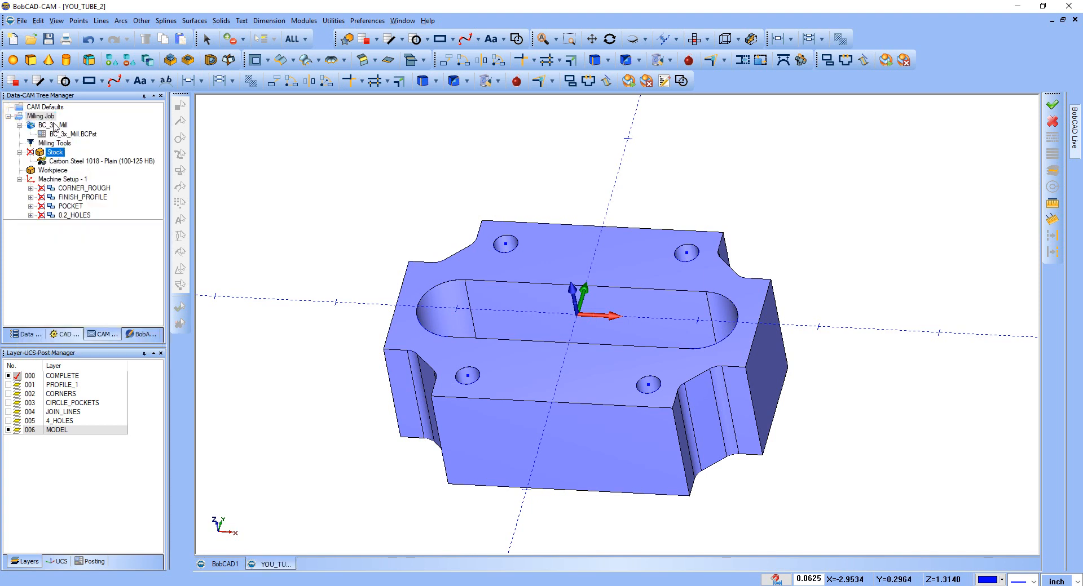
{"action": "right_click", "coordinate": [50, 145]}
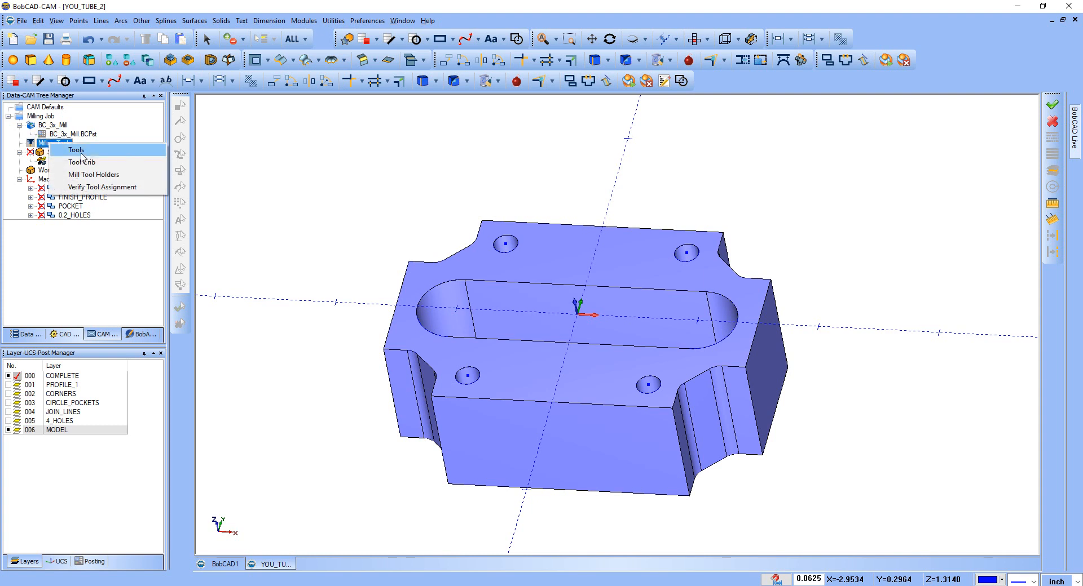
{"action": "left_click", "coordinate": [95, 164]}
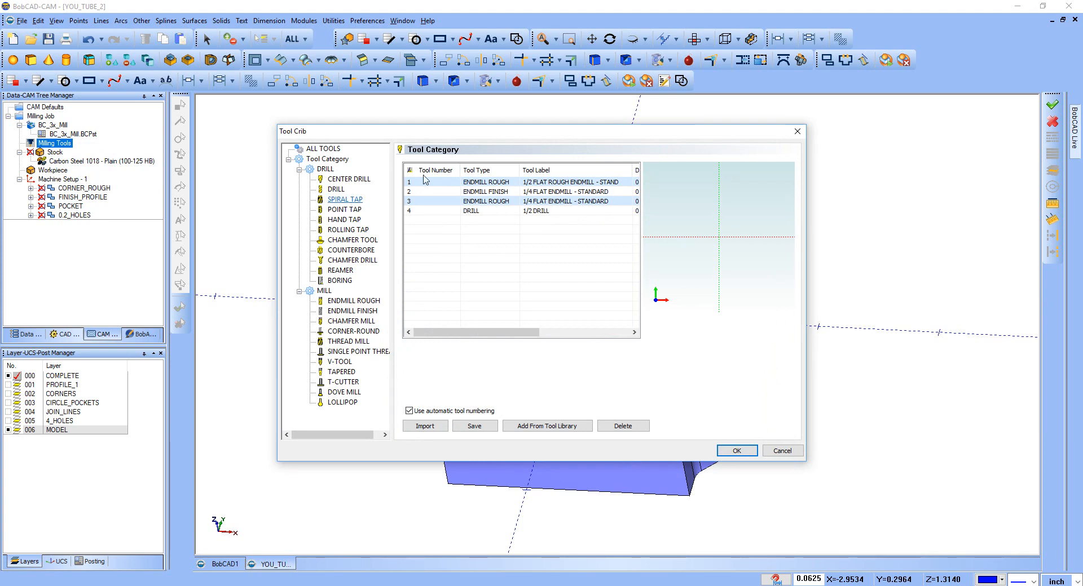
Review the tools stored under ENDMILL ROUGH, ENDMILL FINISH and CHAMFER MILL in the Tool Crib and close it
{"action": "left_click", "coordinate": [349, 302]}
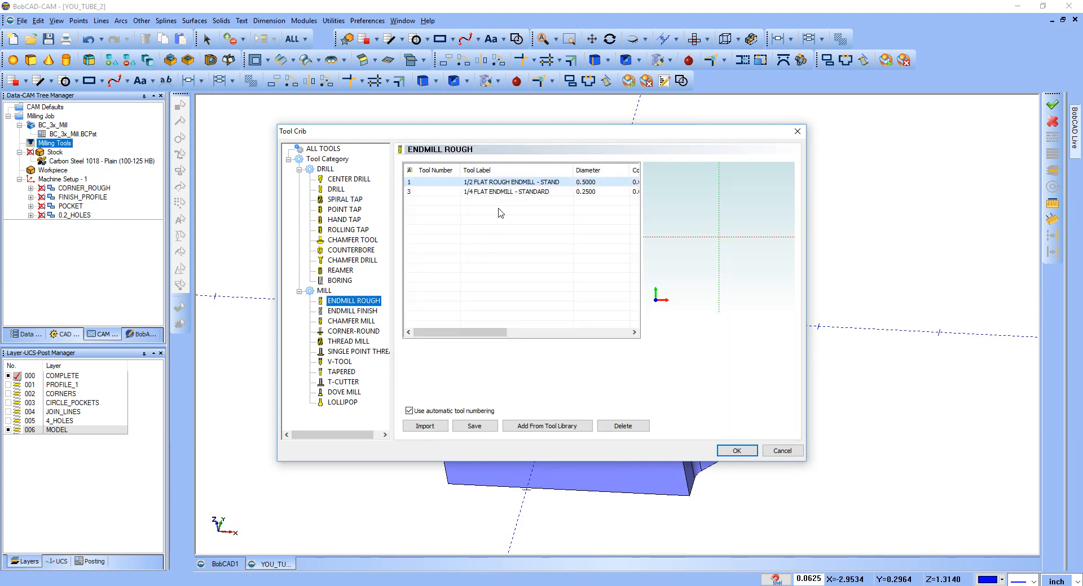
{"action": "left_click", "coordinate": [364, 311]}
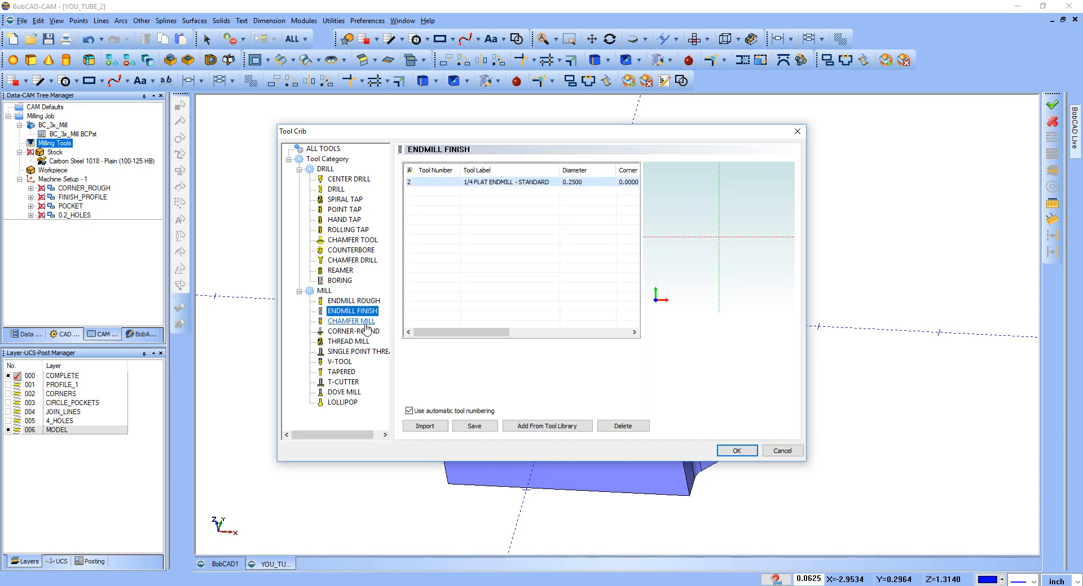
{"action": "left_click", "coordinate": [364, 323]}
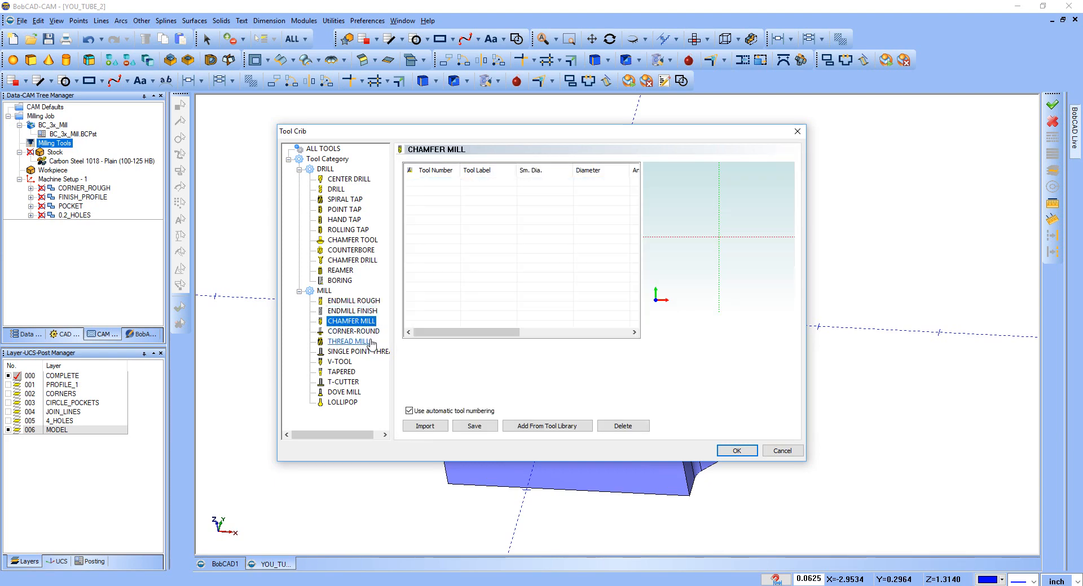
{"action": "left_click", "coordinate": [357, 312]}
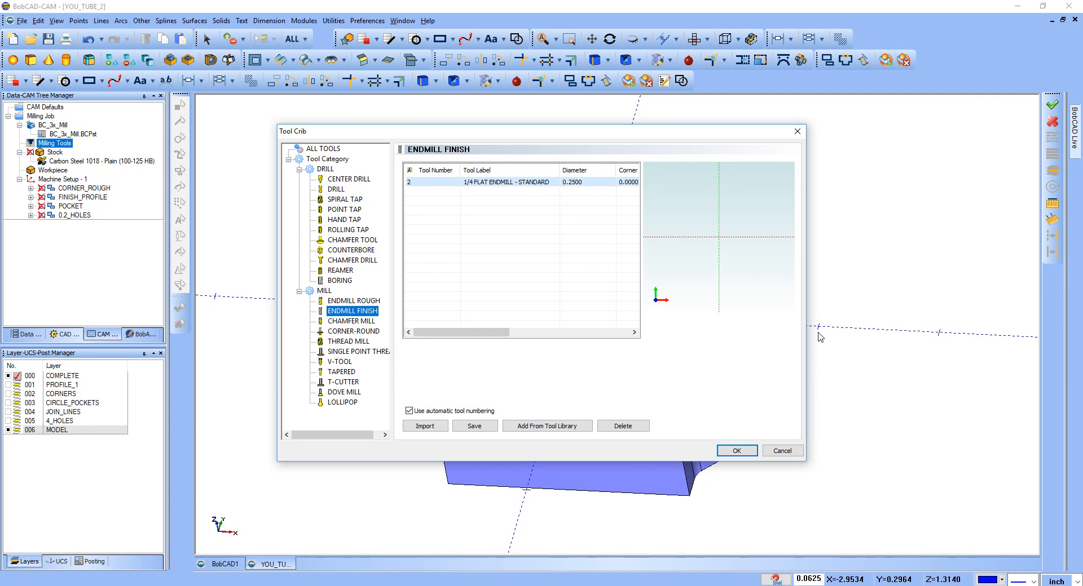
{"action": "left_click", "coordinate": [795, 133]}
Examine the geometry assigned to the CORNER_ROUGH, FINISH_PROFILE and POCKET features on the solid from several angles
{"action": "scroll", "coordinate": [491, 262], "scroll_direction": "down", "scroll_amount": 3}
{"action": "scroll", "coordinate": [492, 264], "scroll_direction": "up", "scroll_amount": 5}
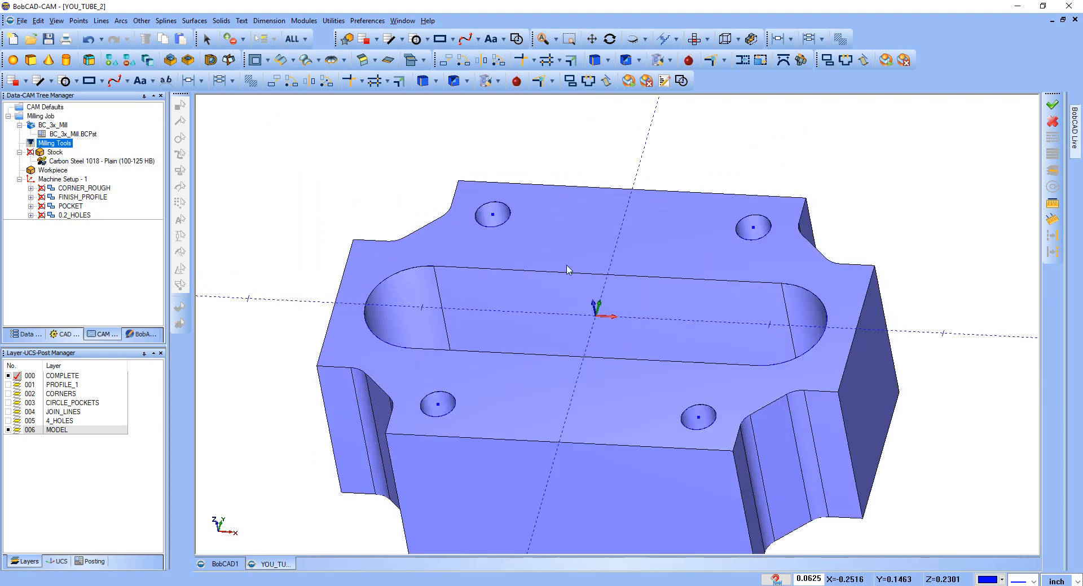
{"action": "middle_click_drag", "start_coordinate": [568, 272], "coordinate": [560, 308]}
{"action": "scroll", "coordinate": [559, 308], "scroll_direction": "down", "scroll_amount": 3}
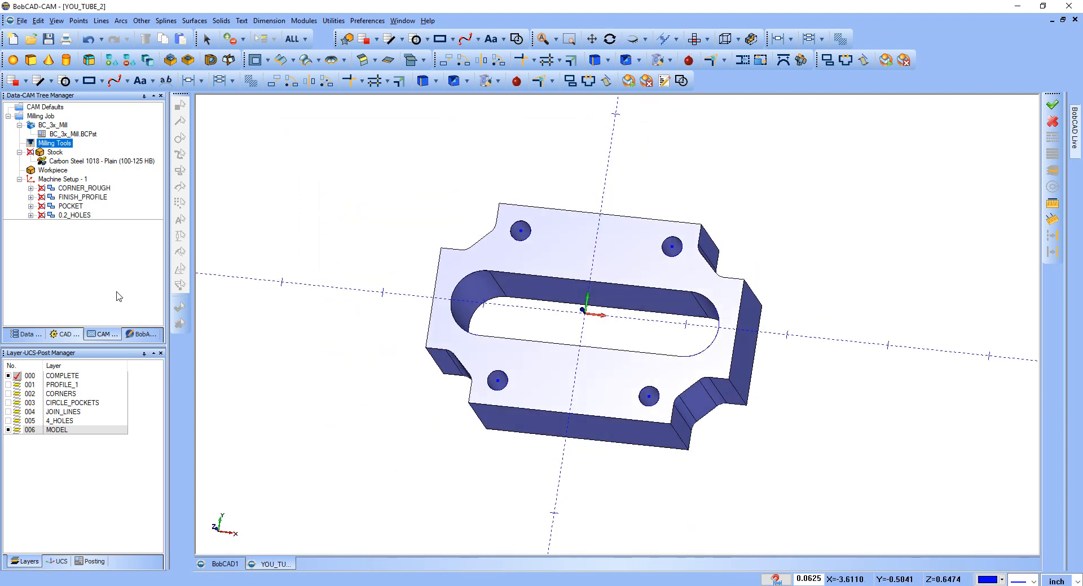
{"action": "left_click", "coordinate": [82, 190]}
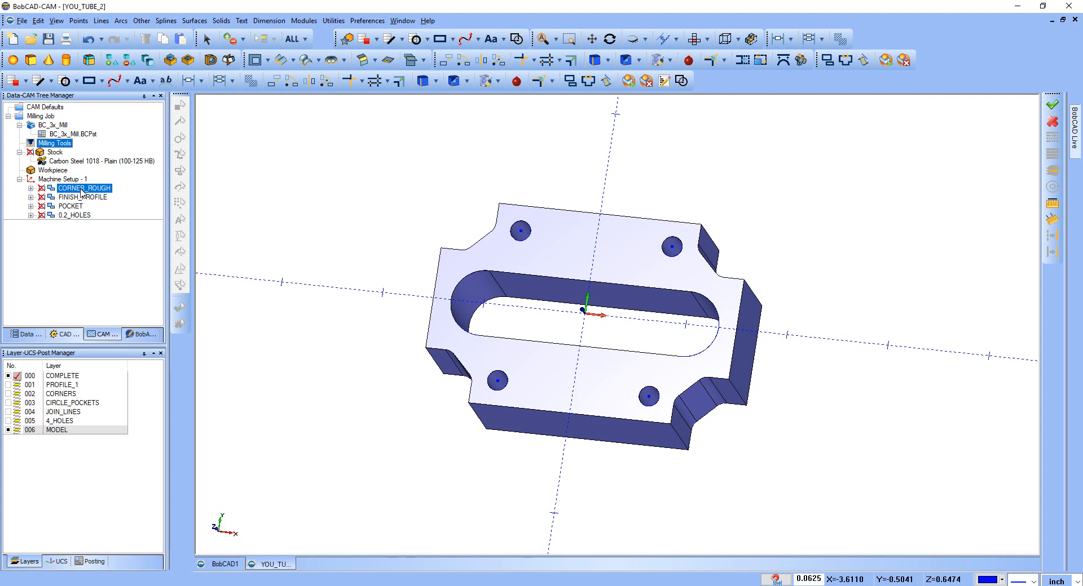
{"action": "left_click", "coordinate": [83, 198]}
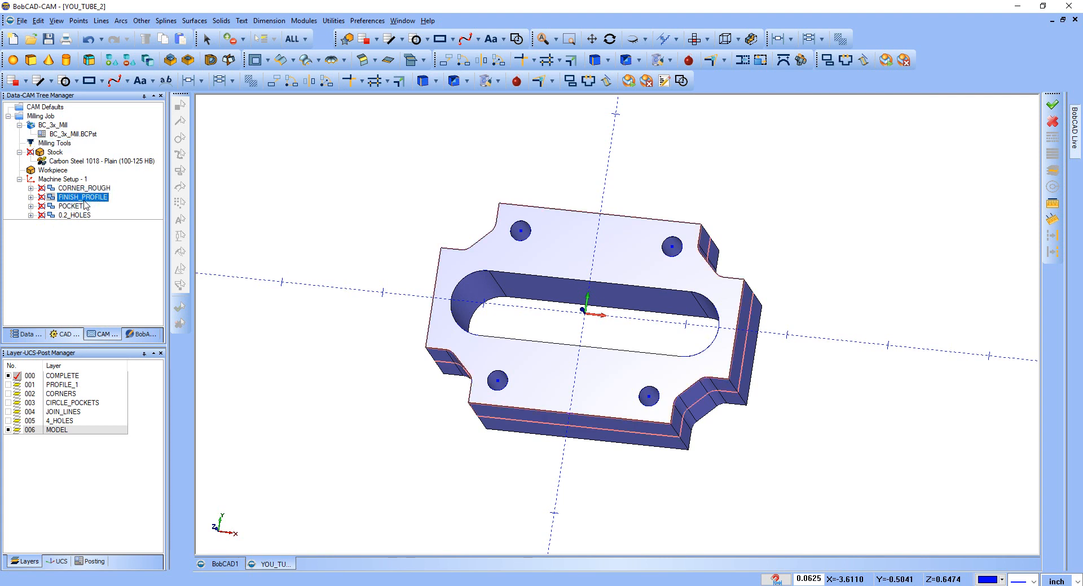
{"action": "left_click", "coordinate": [82, 206]}
{"action": "mouse_move", "coordinate": [592, 334]}
{"action": "middle_mouse_down"}
{"action": "mouse_move", "coordinate": [648, 365]}
{"action": "mouse_move", "coordinate": [602, 320]}
{"action": "mouse_move", "coordinate": [587, 336]}
{"action": "mouse_move", "coordinate": [585, 327]}
{"action": "middle_mouse_up"}
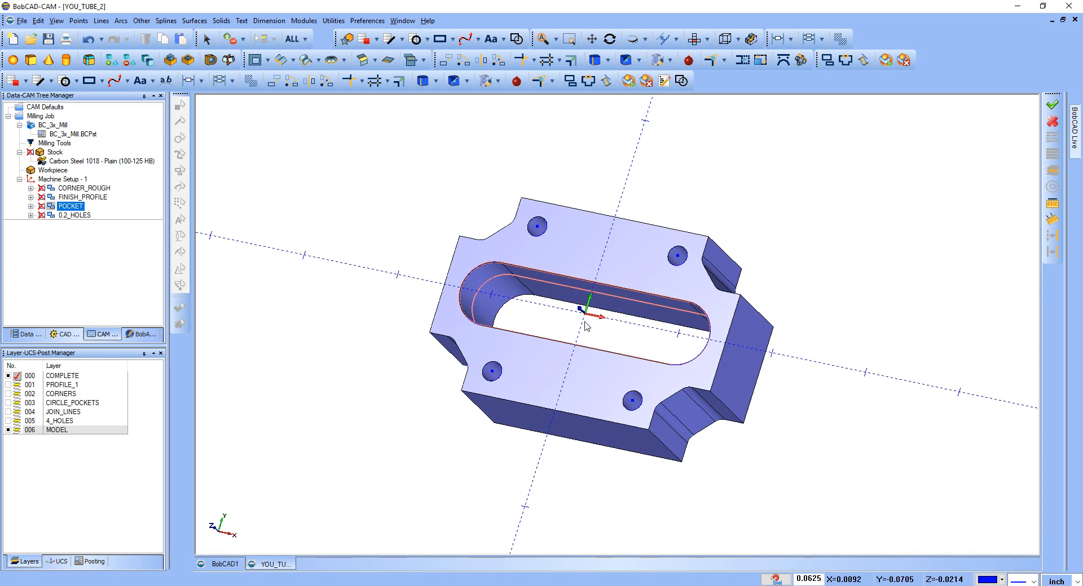
{"action": "middle_click_drag", "start_coordinate": [586, 326], "coordinate": [614, 322]}
{"action": "left_click", "coordinate": [82, 198]}
Look at the save options for the POCKET feature and close them without saving a feature file
{"action": "right_click", "coordinate": [59, 206]}
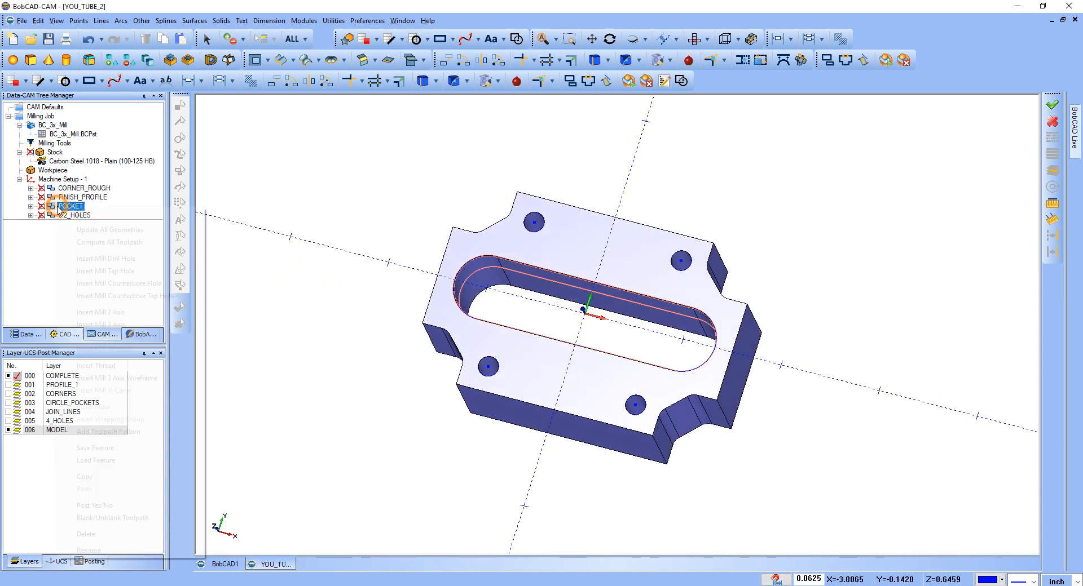
{"action": "left_click", "coordinate": [108, 448]}
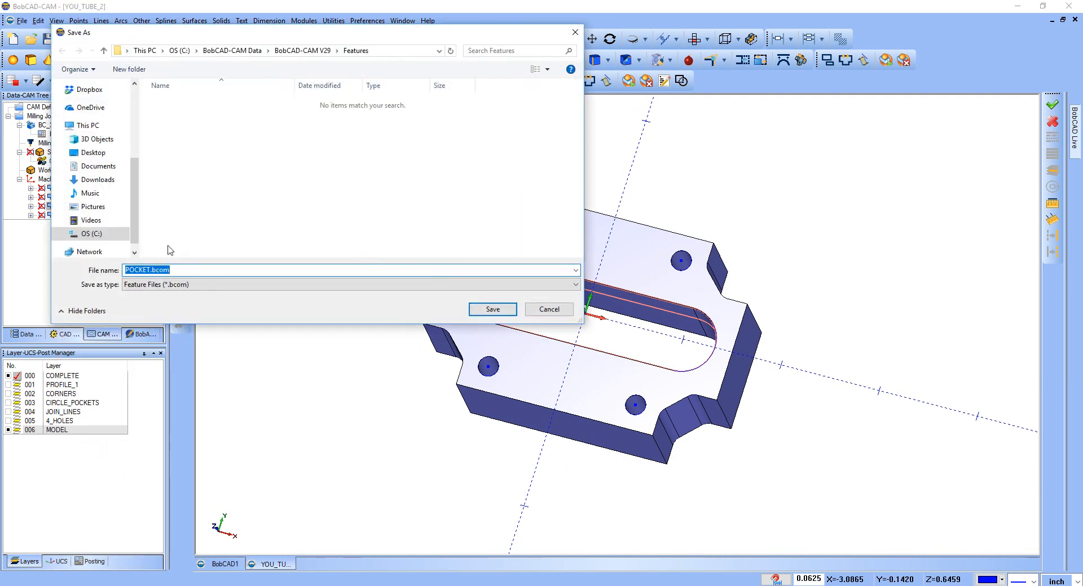
{"action": "left_click_drag", "start_coordinate": [415, 32], "coordinate": [451, 53]}
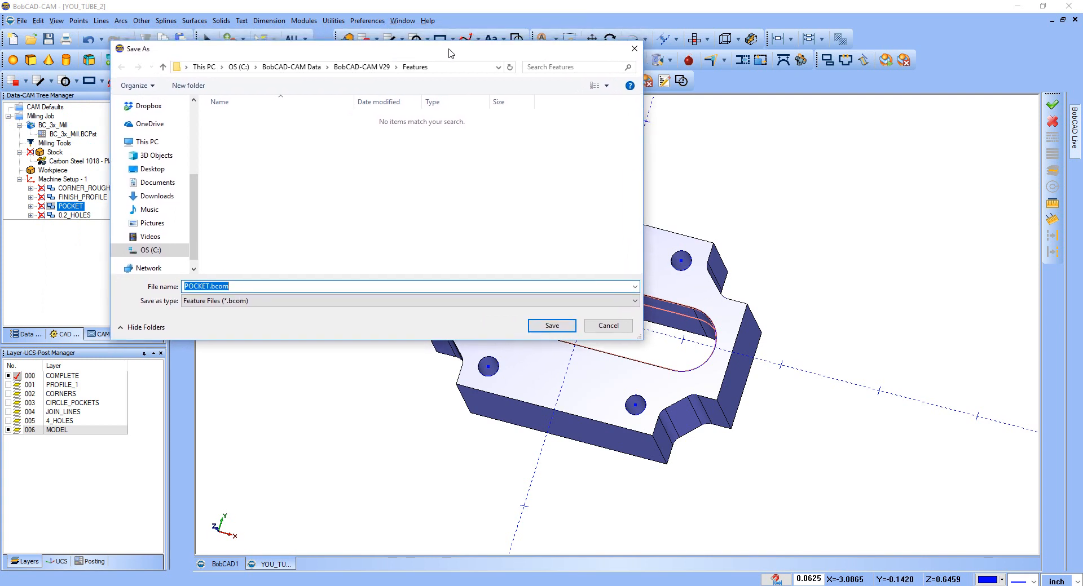
{"action": "left_click", "coordinate": [634, 52]}
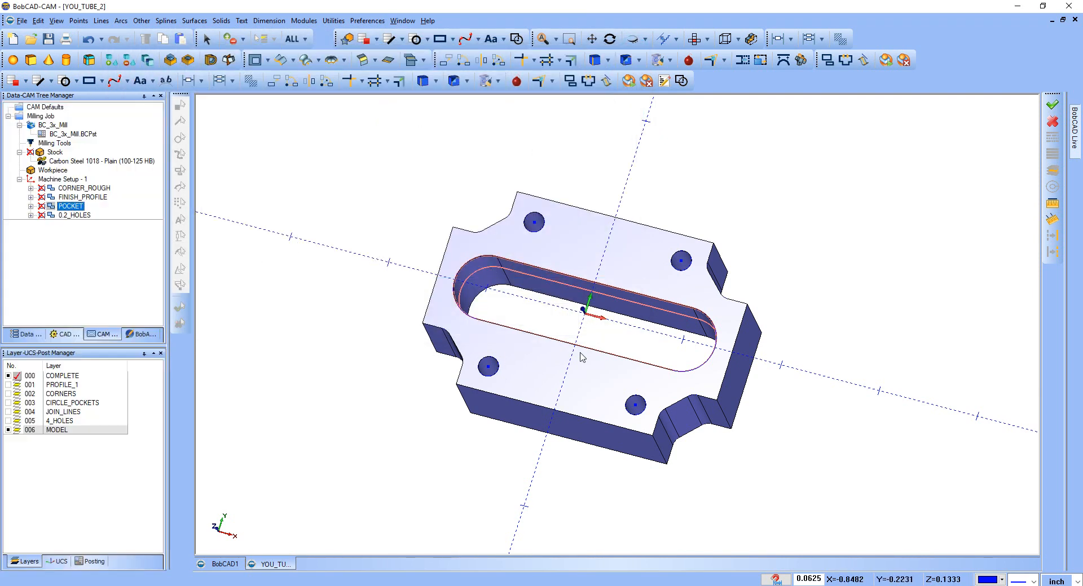
Select the POCKET and 0.2_HOLES features together and look over their shared commands, including Save Feature and Load Feature
{"action": "left_click", "coordinate": [75, 215], "text": "ctrl"}
{"action": "right_click", "coordinate": [89, 245]}
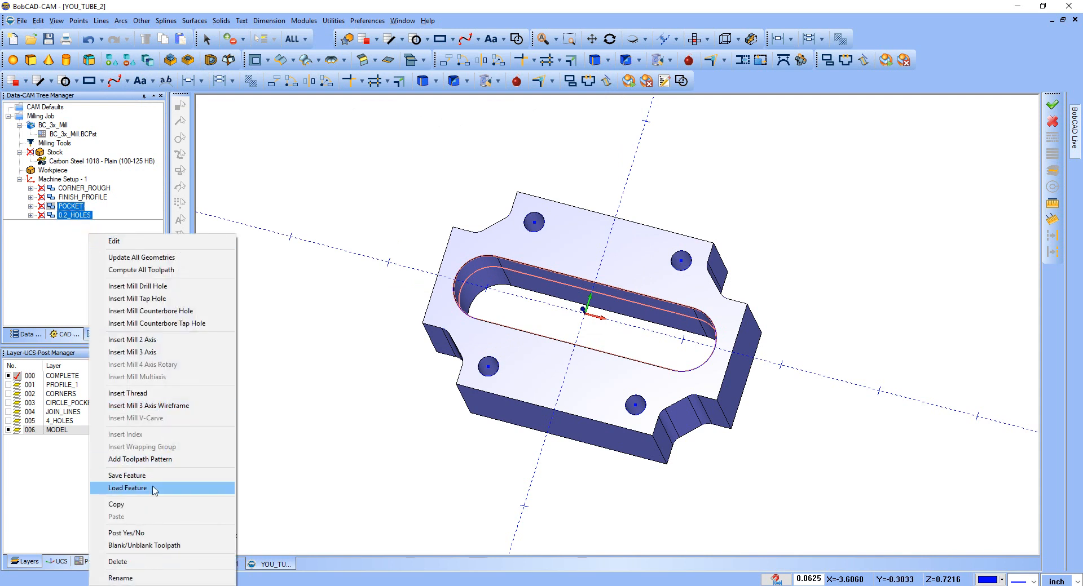
{"action": "left_click", "coordinate": [40, 260]}
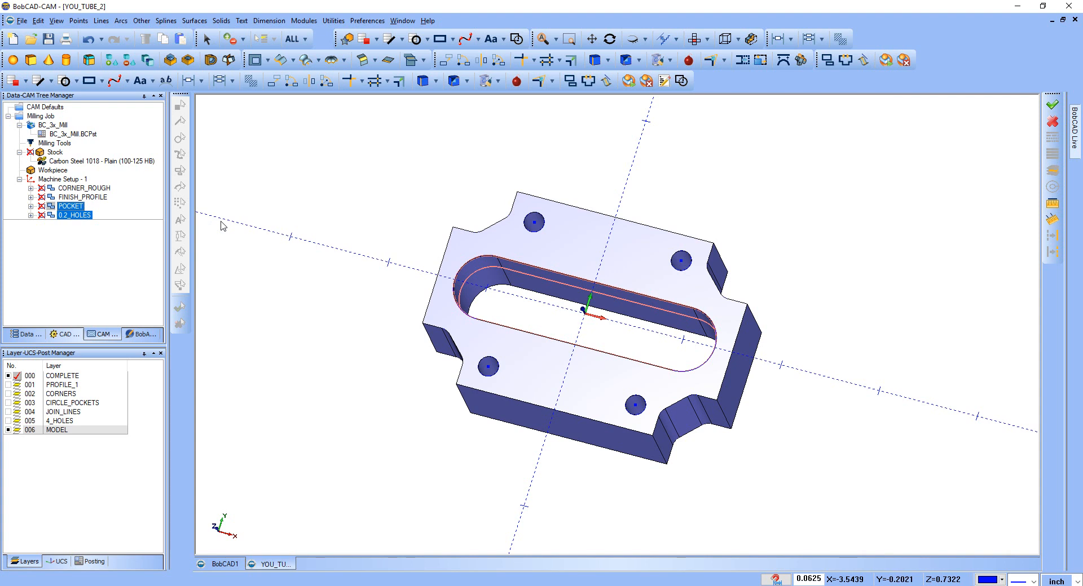
Compare the geometry highlighted for each feature under Machine Setup - 1 and look over the commands for CORNER_ROUGH
{"action": "left_click", "coordinate": [100, 188]}
{"action": "left_click", "coordinate": [94, 200], "text": "ctrl"}
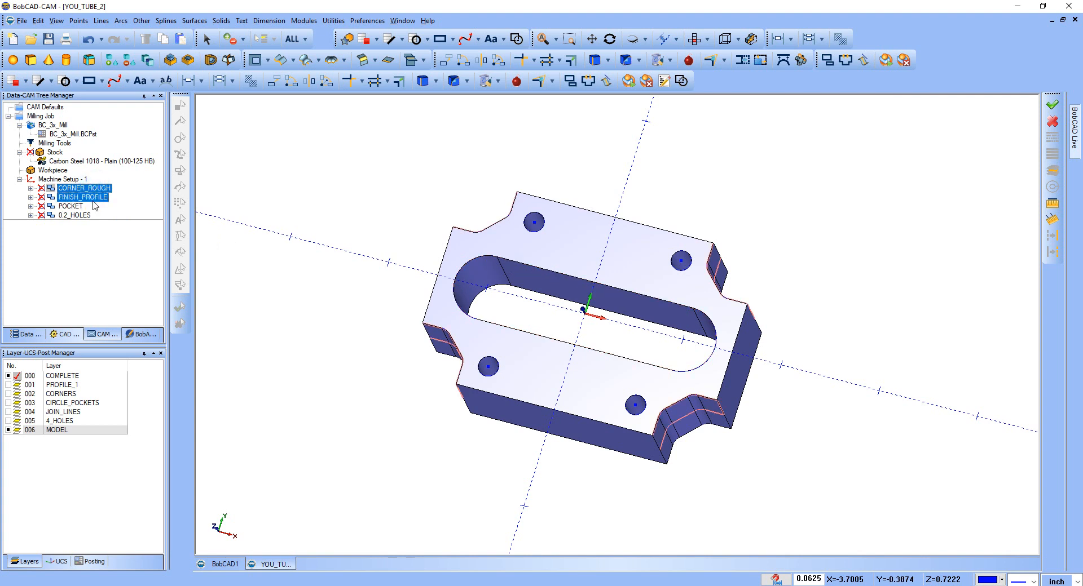
{"action": "left_click", "coordinate": [93, 198]}
{"action": "left_click", "coordinate": [72, 206]}
{"action": "left_click", "coordinate": [77, 215]}
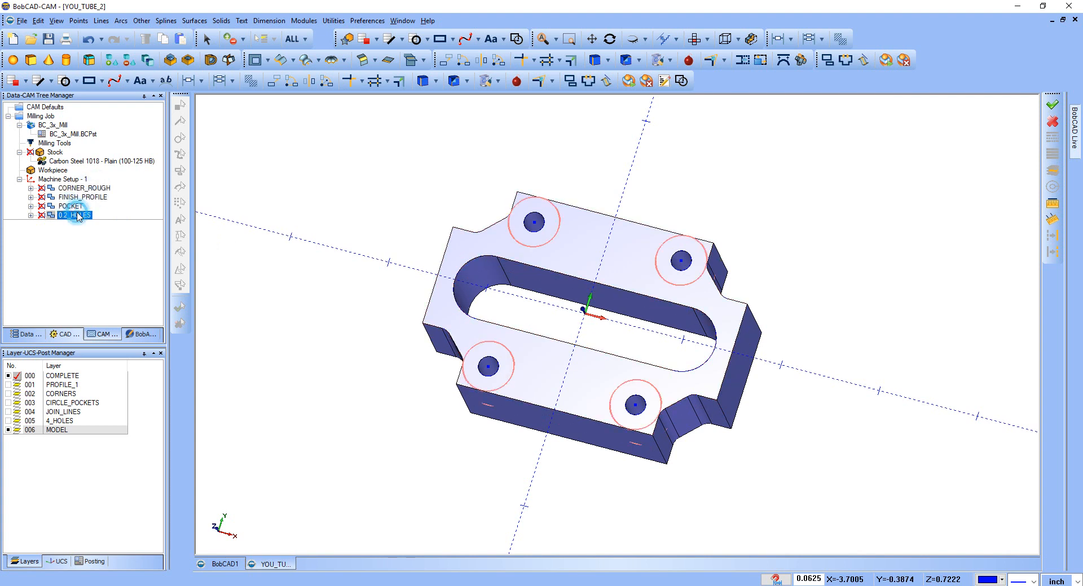
{"action": "left_click", "coordinate": [83, 188], "text": "ctrl"}
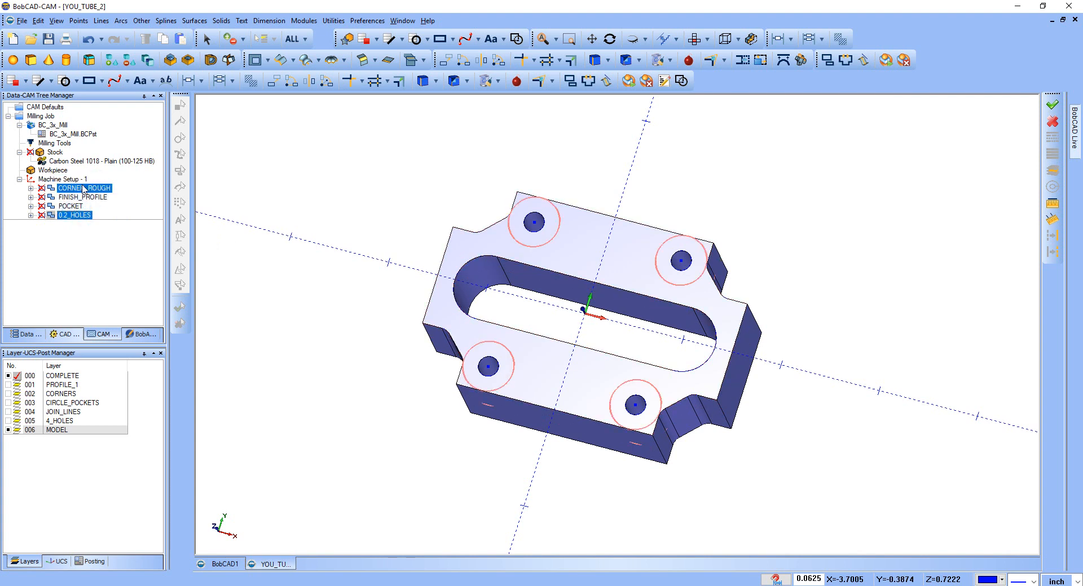
{"action": "right_click", "coordinate": [82, 186]}
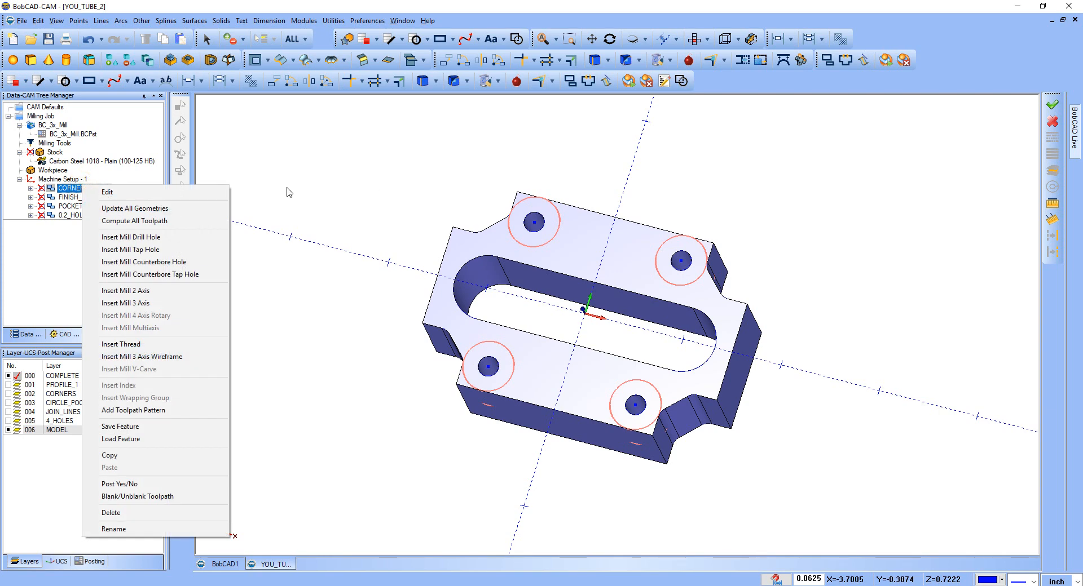
{"action": "left_click", "coordinate": [333, 158]}
Open CORNER_ROUGH for editing and review its Feature, Machining Strategy, Tabs and Posting settings, including the available work offsets
{"action": "right_click", "coordinate": [73, 190]}
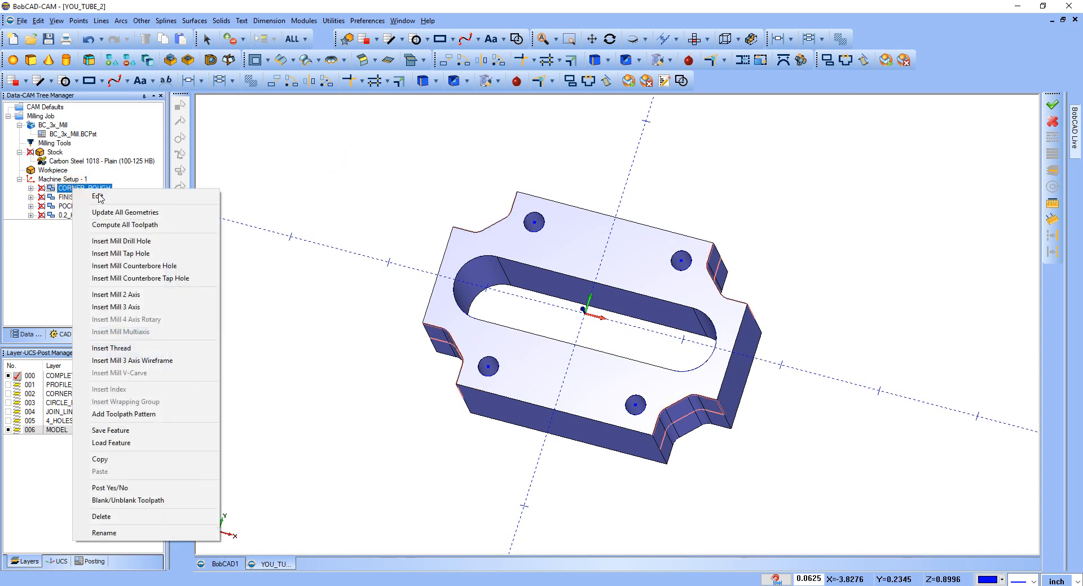
{"action": "left_click", "coordinate": [99, 197]}
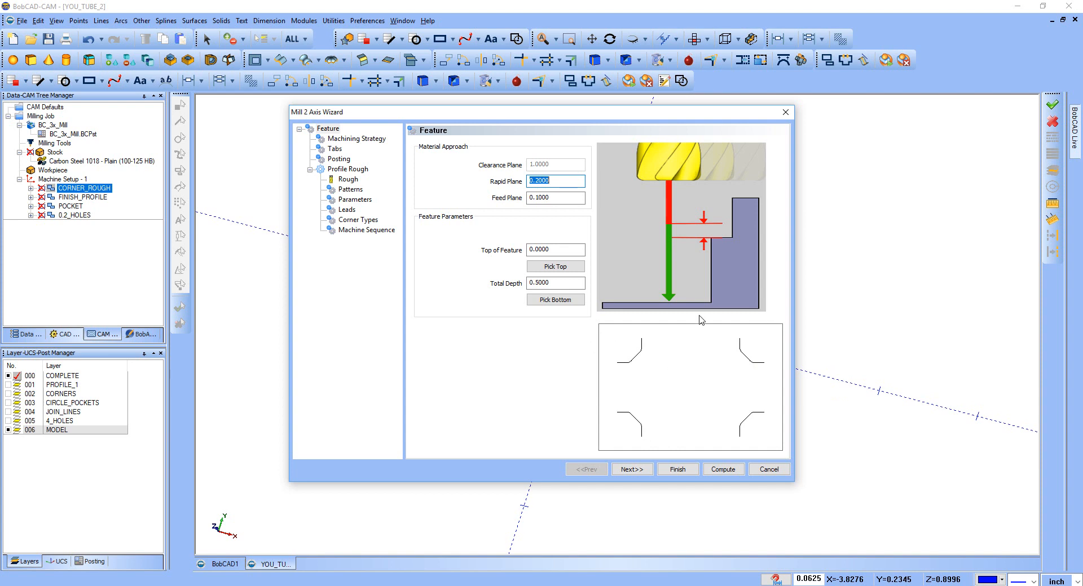
{"action": "left_click", "coordinate": [632, 471]}
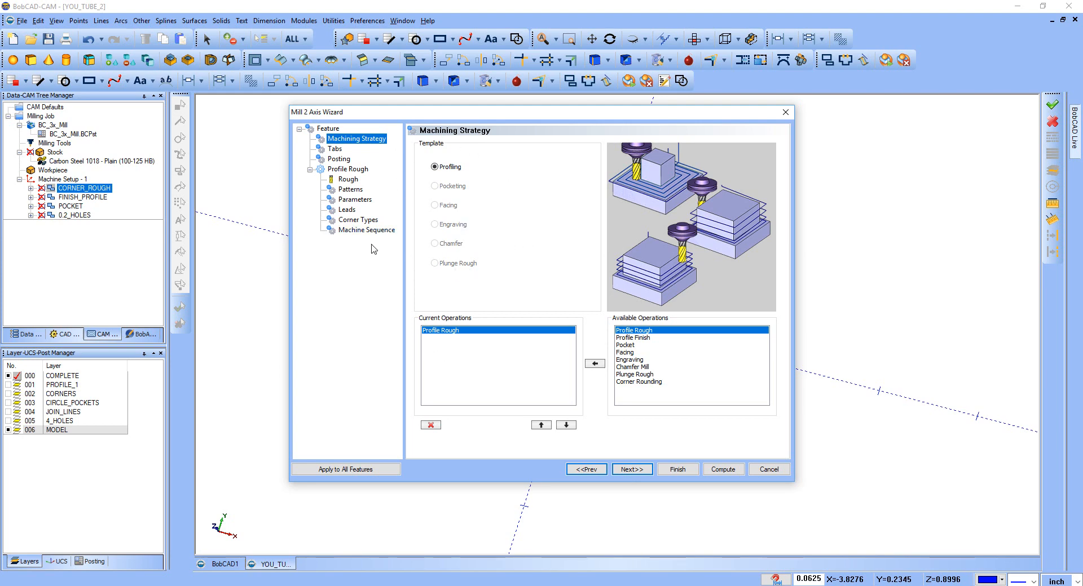
{"action": "left_click", "coordinate": [629, 470]}
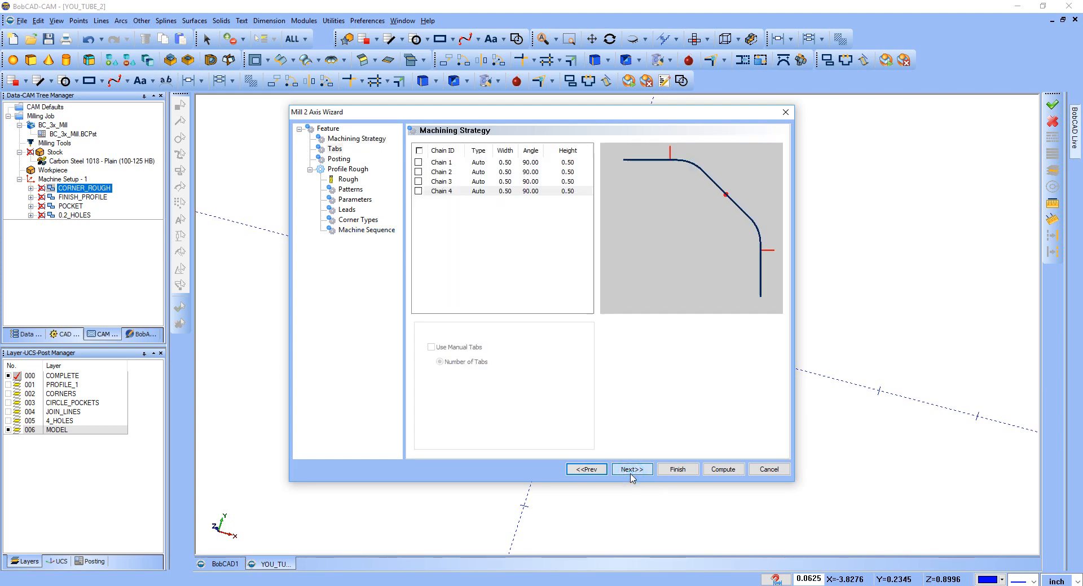
{"action": "left_click", "coordinate": [630, 469]}
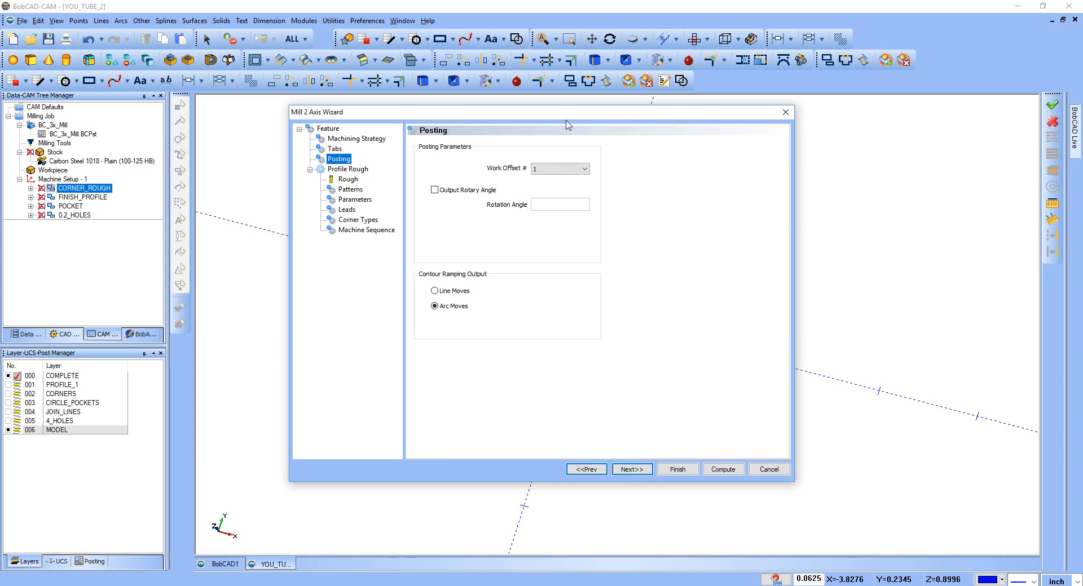
{"action": "left_click", "coordinate": [572, 169]}
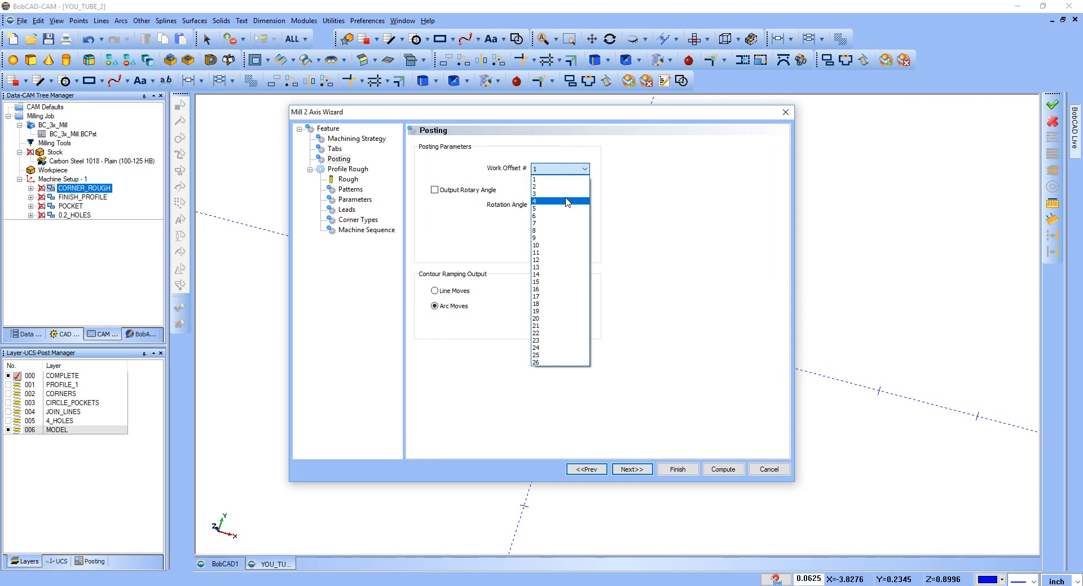
{"action": "left_click", "coordinate": [671, 176]}
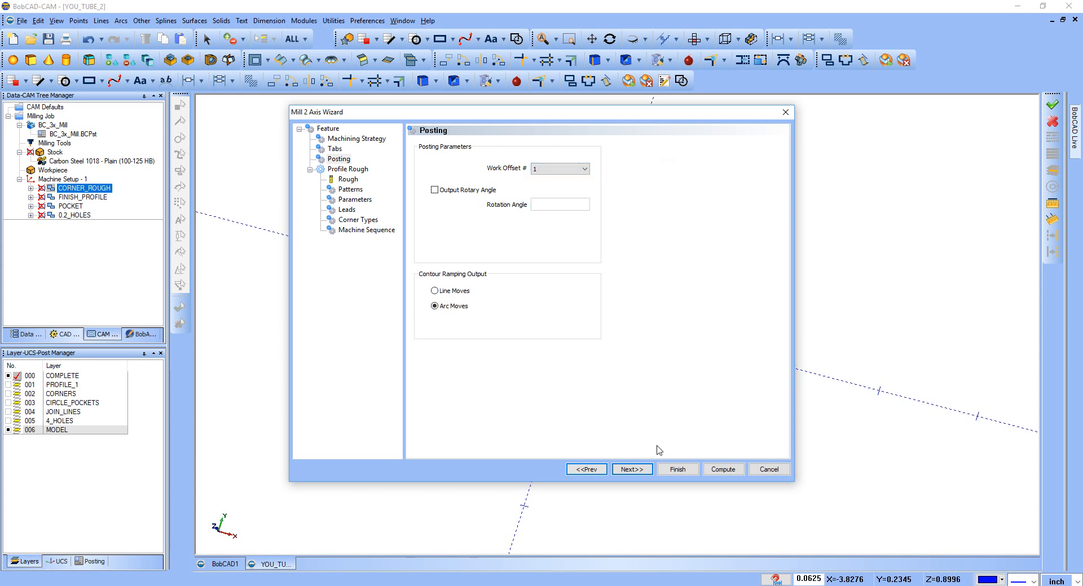
Review the Rough tool of CORNER_ROUGH and browse the rough endmills in the Tool Crib and tool library without adding any
{"action": "left_click", "coordinate": [631, 469]}
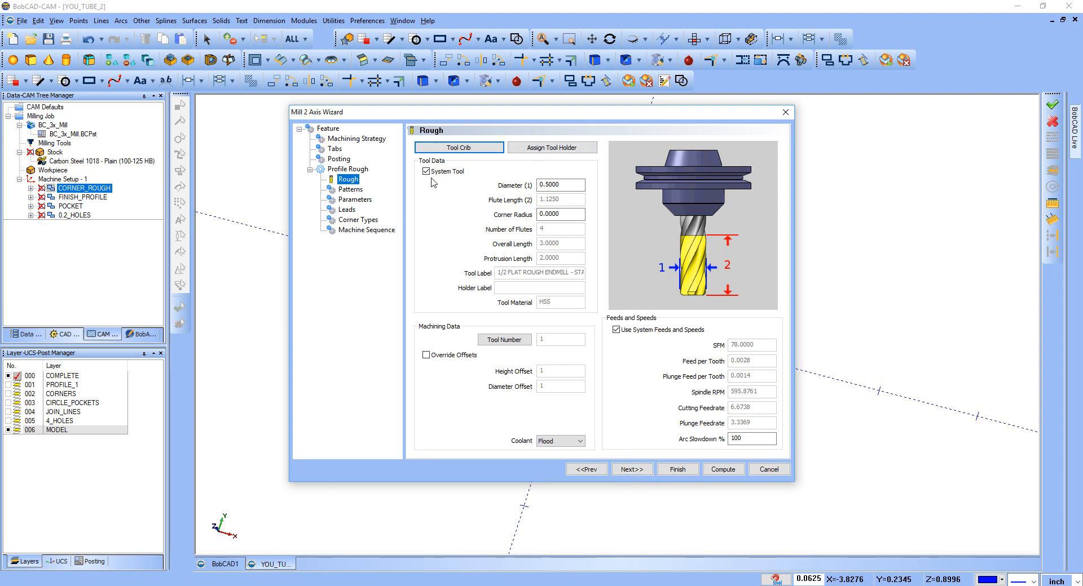
{"action": "left_click", "coordinate": [479, 149]}
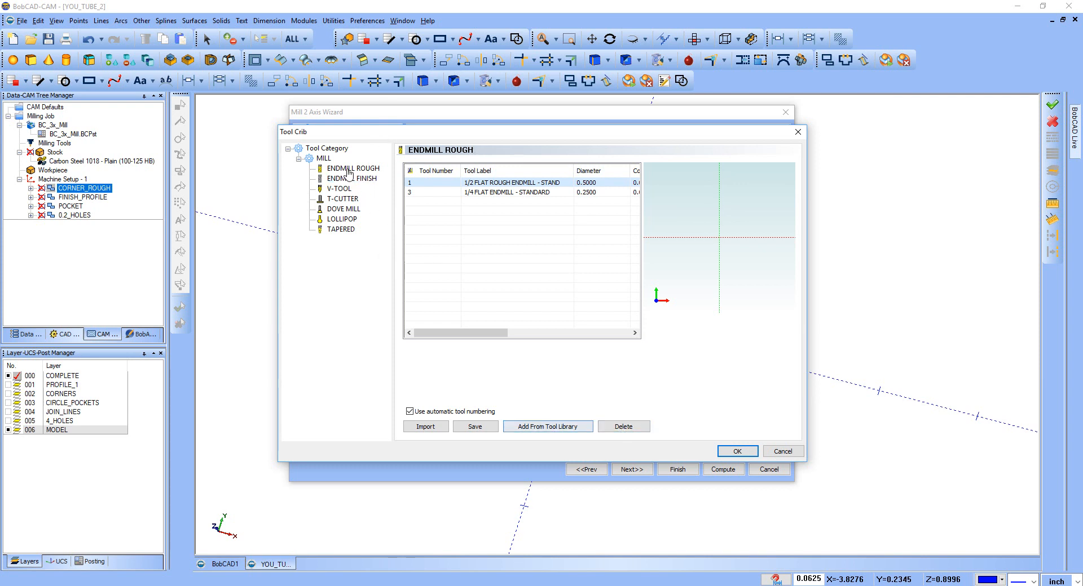
{"action": "left_click", "coordinate": [544, 430]}
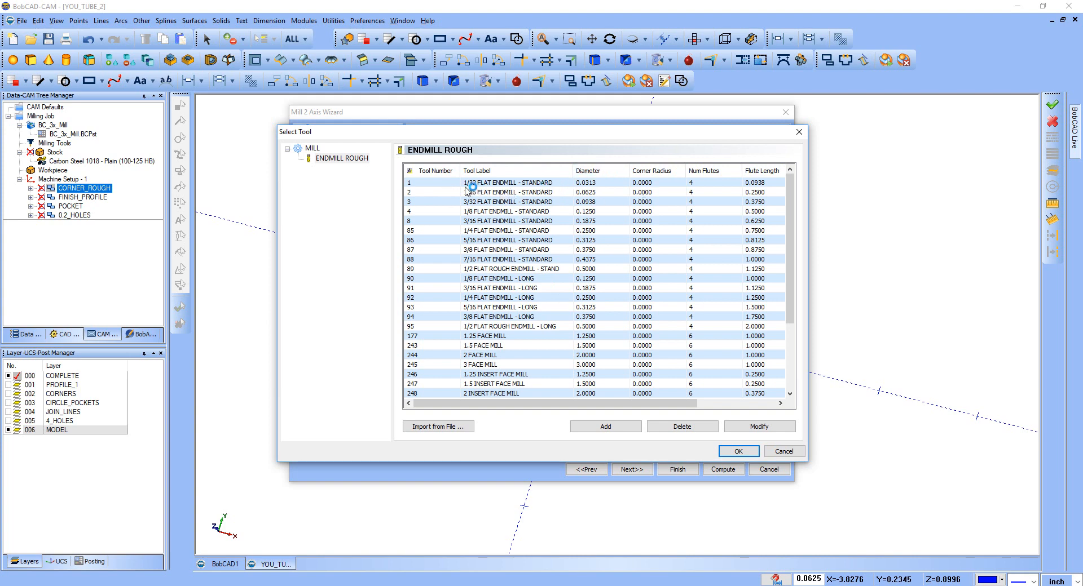
{"action": "left_click", "coordinate": [577, 183]}
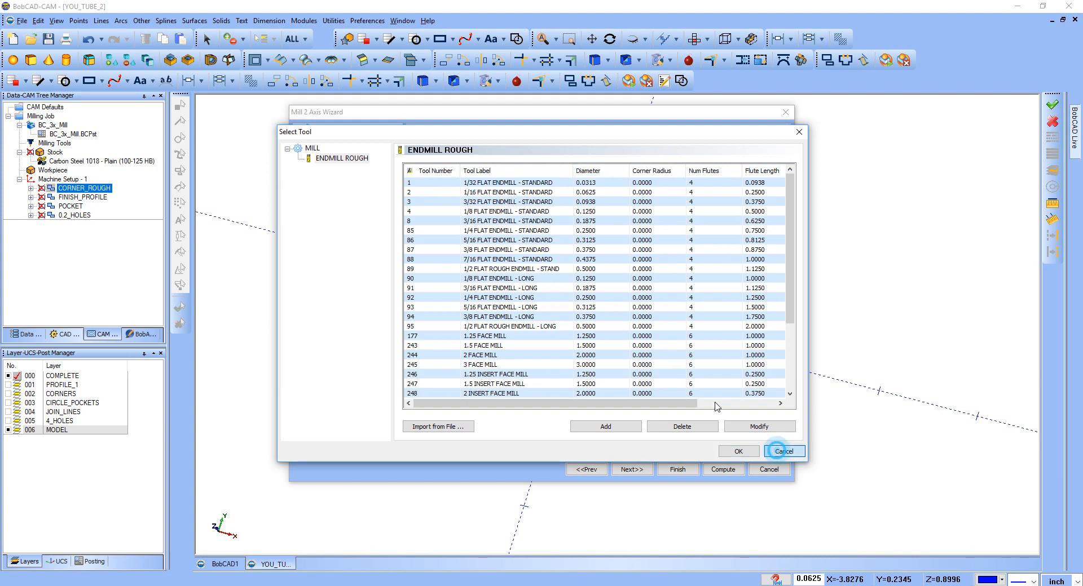
{"action": "left_click", "coordinate": [781, 451]}
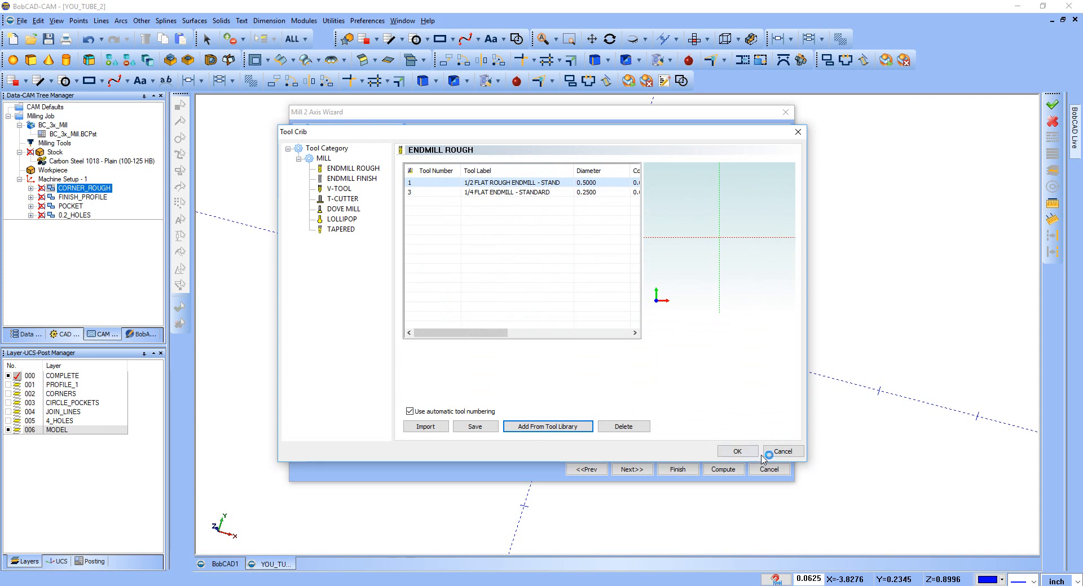
{"action": "left_click", "coordinate": [782, 452]}
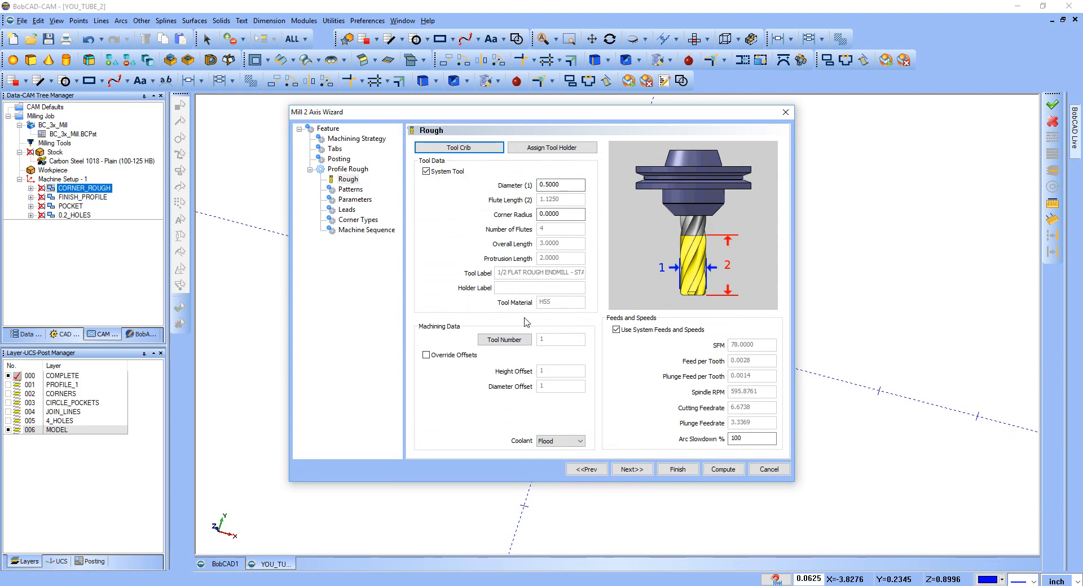
Turn off the system feeds and speeds for the Rough tool and set the Spindle RPM to 8000
{"action": "left_click", "coordinate": [630, 335]}
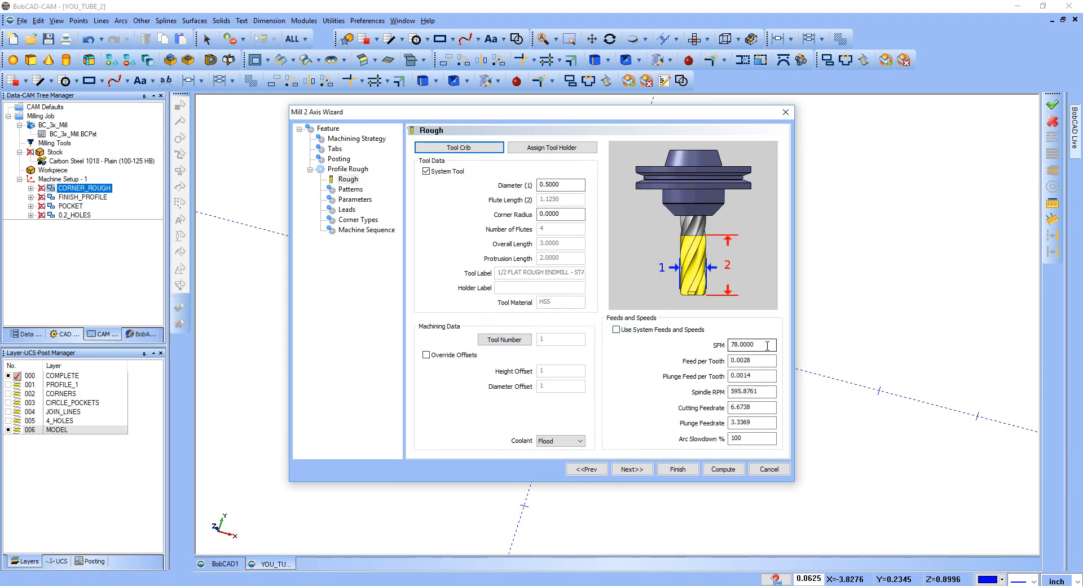
{"action": "double_click", "coordinate": [748, 344]}
{"action": "left_click_drag", "start_coordinate": [766, 363], "coordinate": [708, 329]}
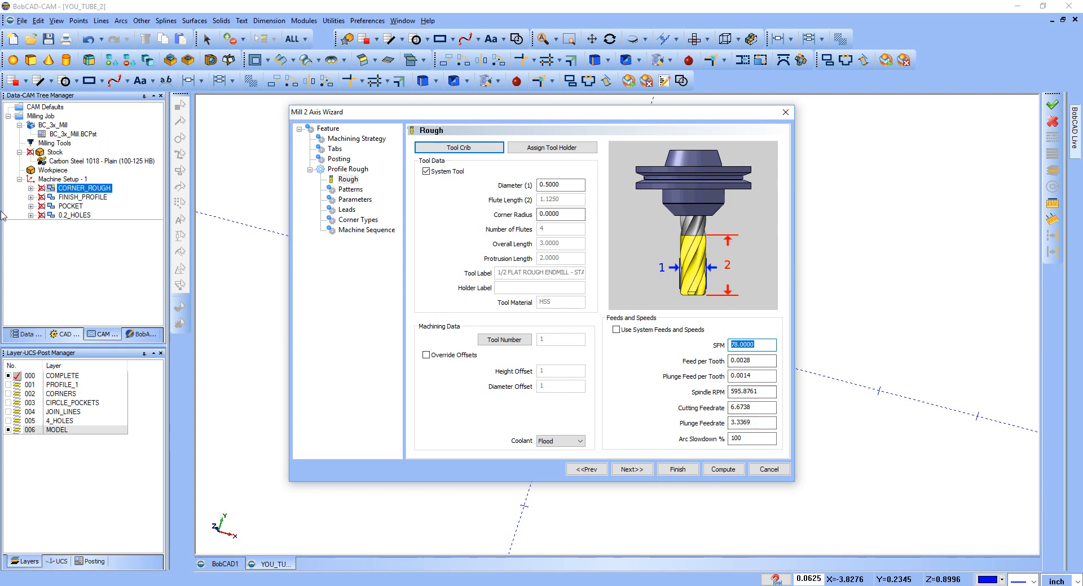
{"action": "left_click", "coordinate": [64, 181]}
{"action": "left_click_drag", "start_coordinate": [766, 392], "coordinate": [706, 403]}
{"action": "type", "text": "8000"}
{"action": "left_click", "coordinate": [731, 407]}
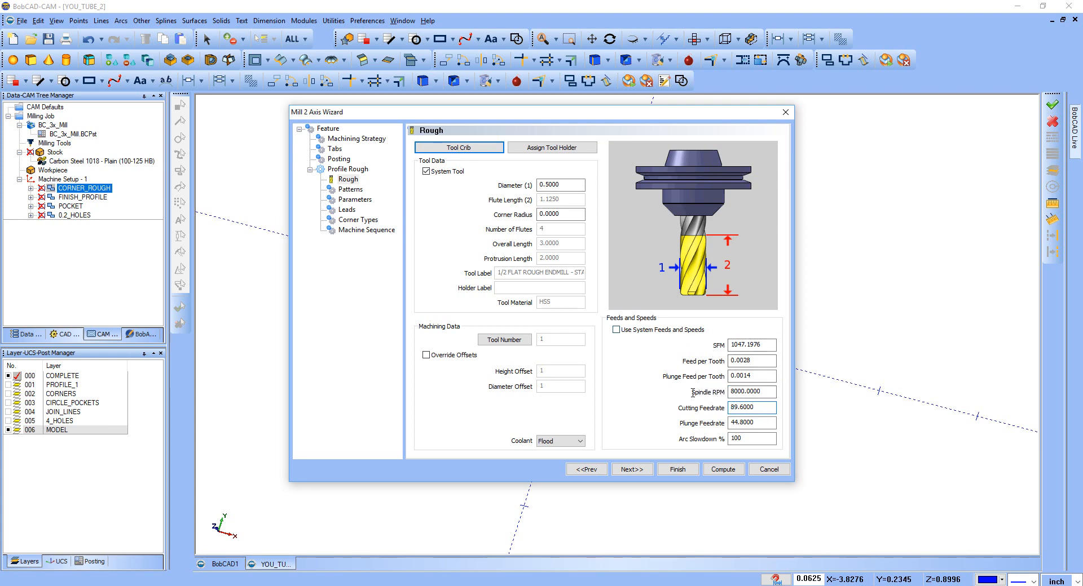
Set the Rough tool's Spindle RPM to 10000
{"action": "key", "text": "shift+Tab"}
{"action": "type", "text": "10000"}
{"action": "key", "text": "Tab"}
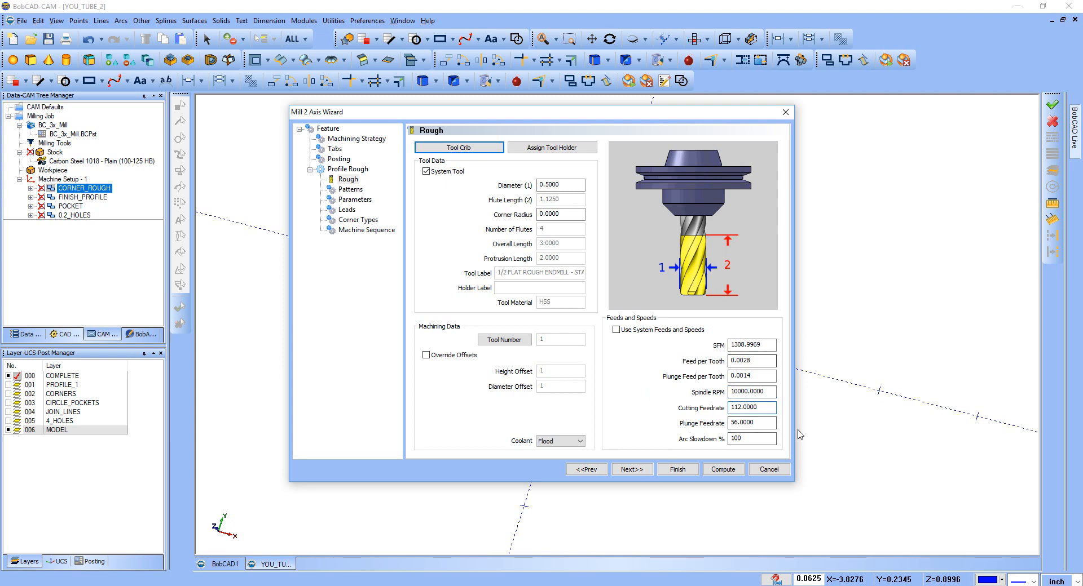
Compare the Standard pattern with Side Roughing, and set Side Roughing with a Stock Remaining of 0.35 and 4 passes
{"action": "left_click", "coordinate": [631, 470]}
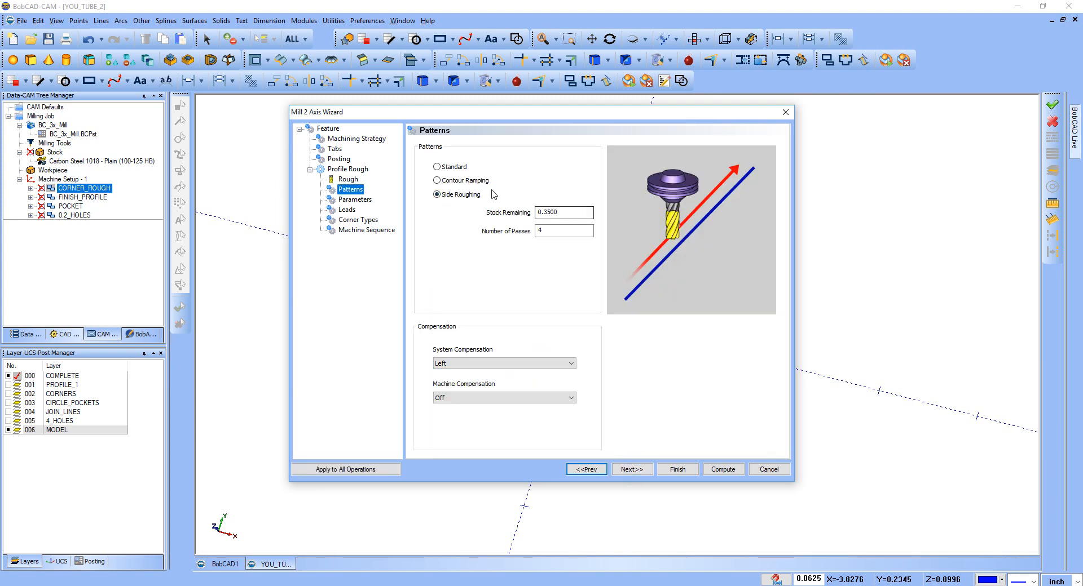
{"action": "left_click", "coordinate": [437, 167]}
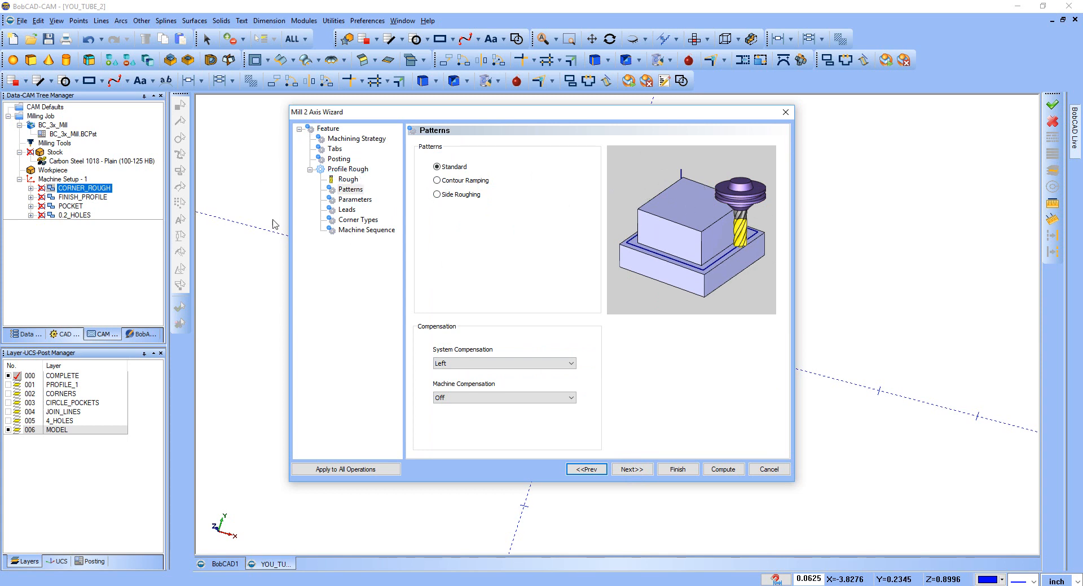
{"action": "left_click", "coordinate": [437, 194]}
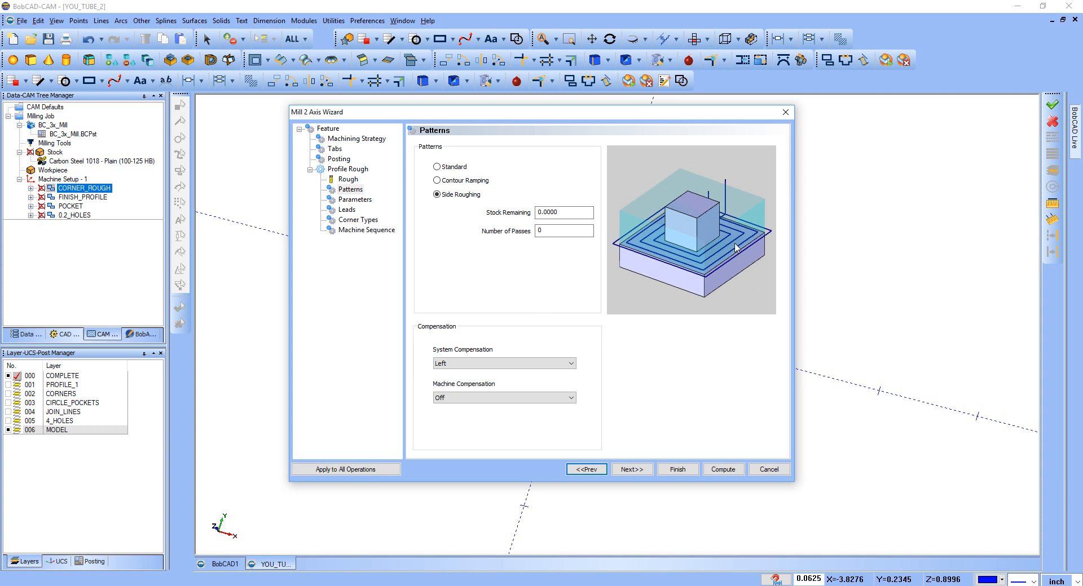
{"action": "double_click", "coordinate": [578, 212]}
{"action": "type", "text": ".35"}
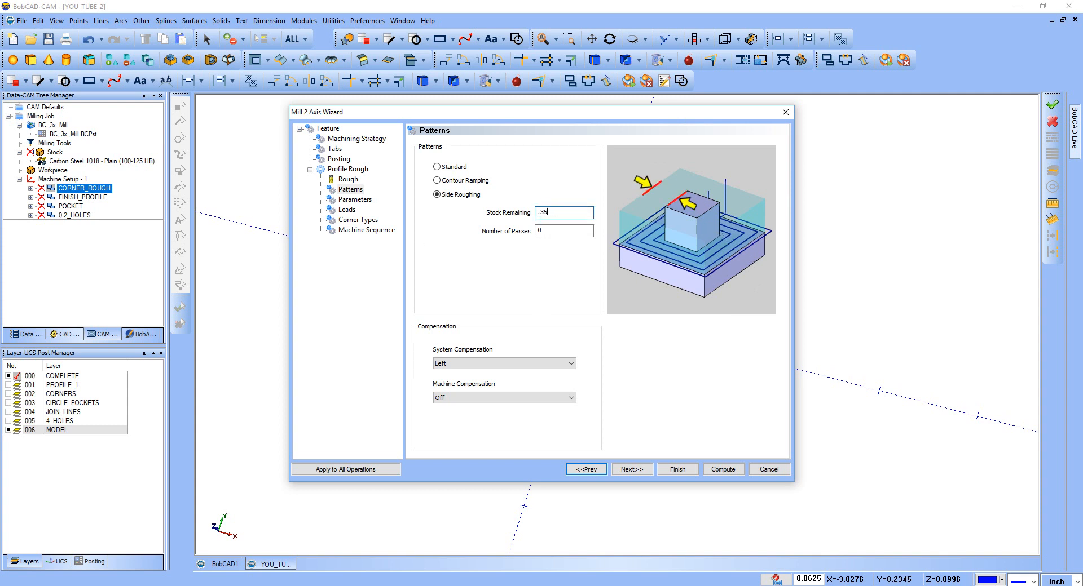
{"action": "key", "text": "Tab"}
{"action": "type", "text": "4"}
{"action": "key", "text": "Tab"}
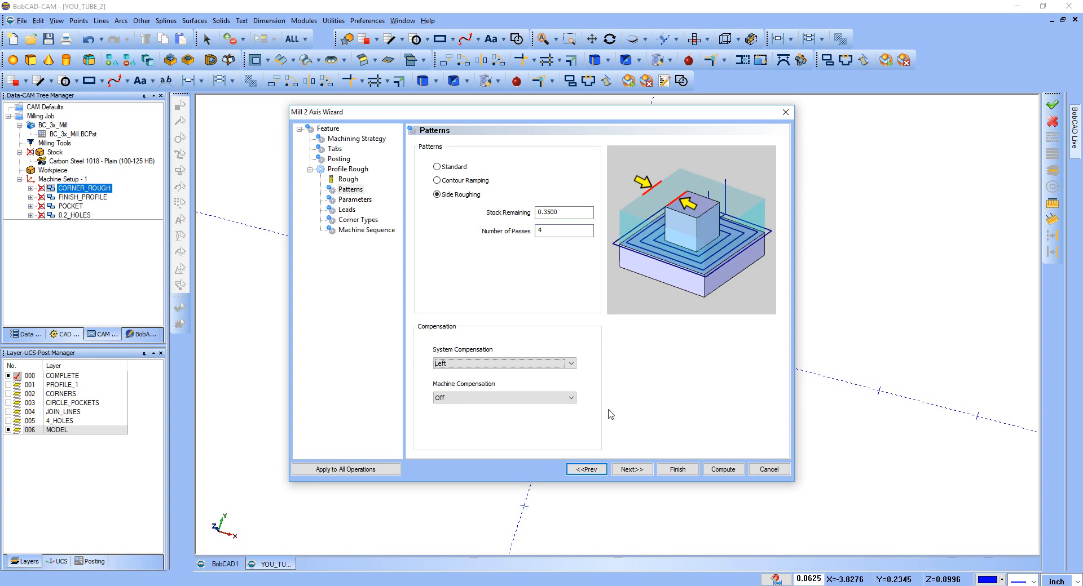
Try Multiple Steps with a 0.125 Depth of Cut in the roughing parameters, and return the depth option to Single Step
{"action": "left_click", "coordinate": [643, 472]}
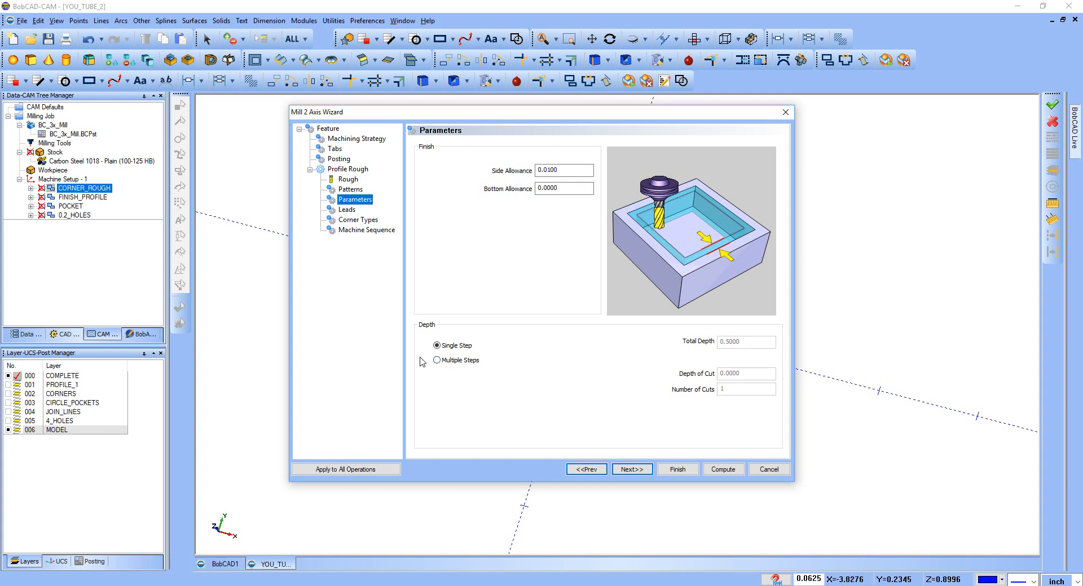
{"action": "left_click", "coordinate": [440, 361]}
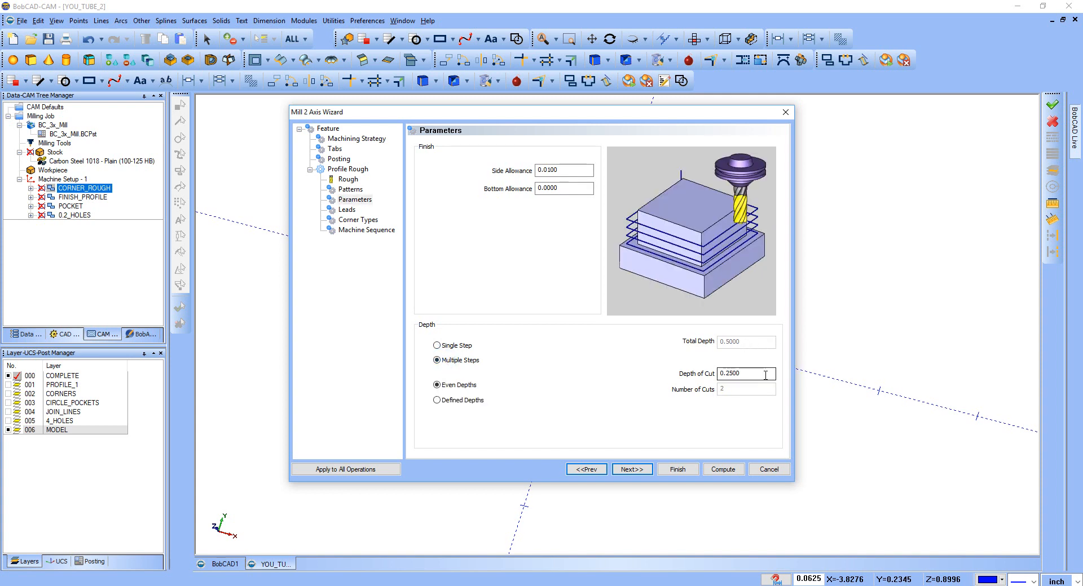
{"action": "double_click", "coordinate": [765, 376]}
{"action": "type", "text": "0.125"}
{"action": "key", "text": "Tab"}
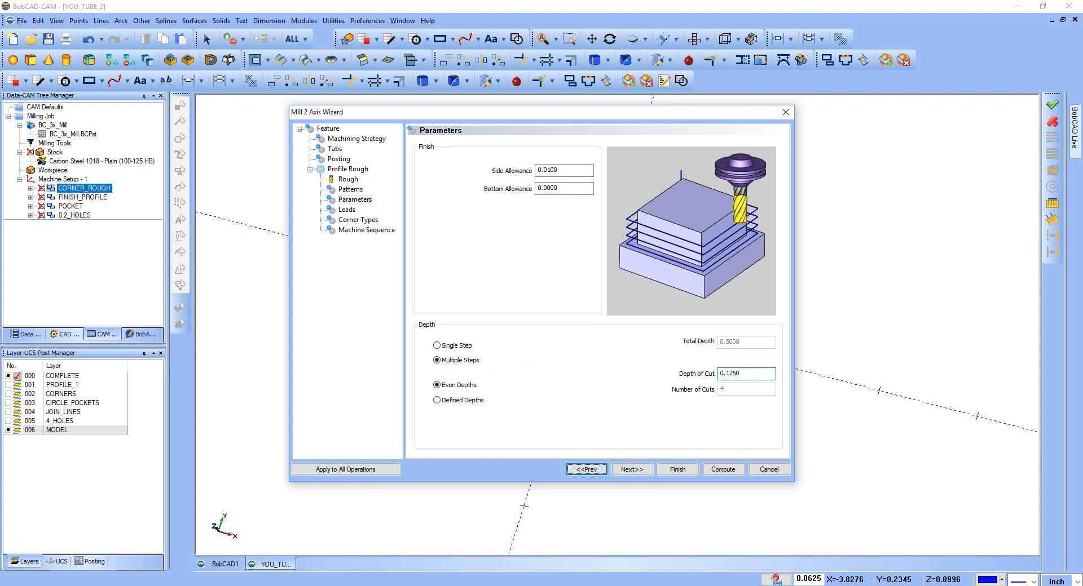
{"action": "left_click", "coordinate": [445, 348]}
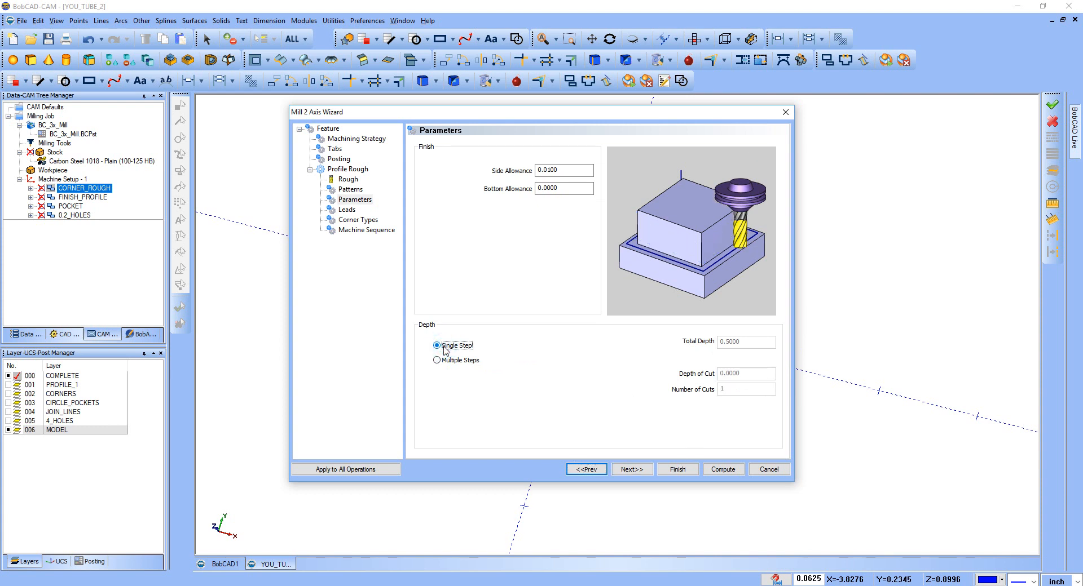
Review the Leads, Corner Types and Machine Sequence settings and compute the CORNER_ROUGH toolpath
{"action": "left_click", "coordinate": [627, 471]}
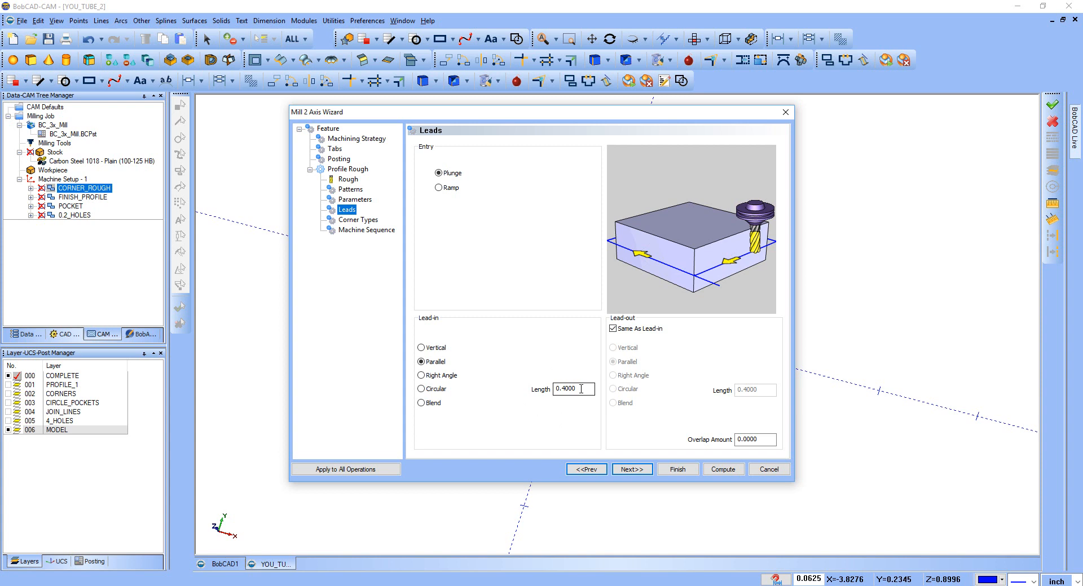
{"action": "left_click", "coordinate": [631, 468]}
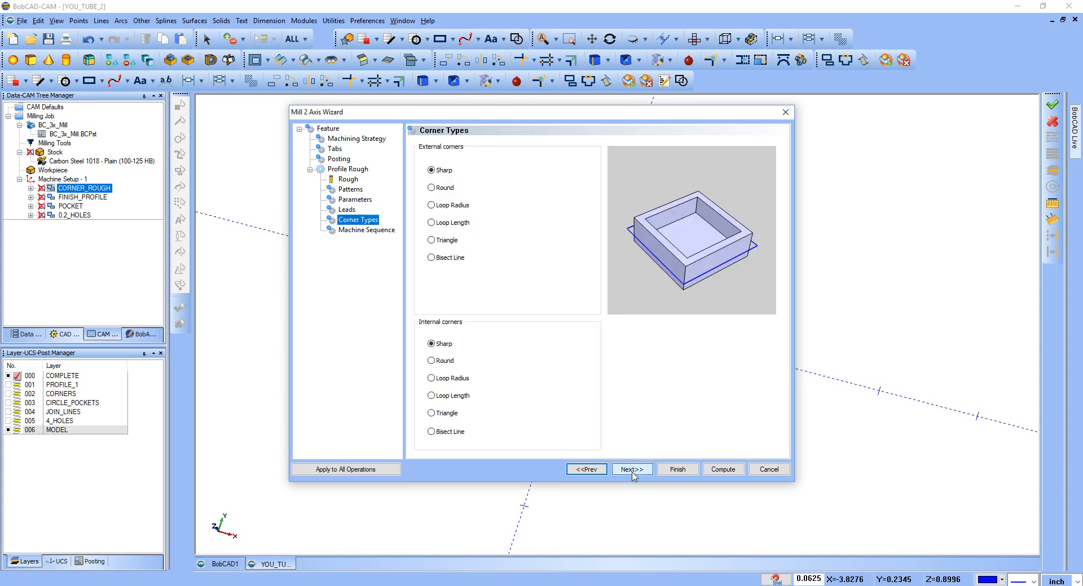
{"action": "left_click", "coordinate": [631, 469]}
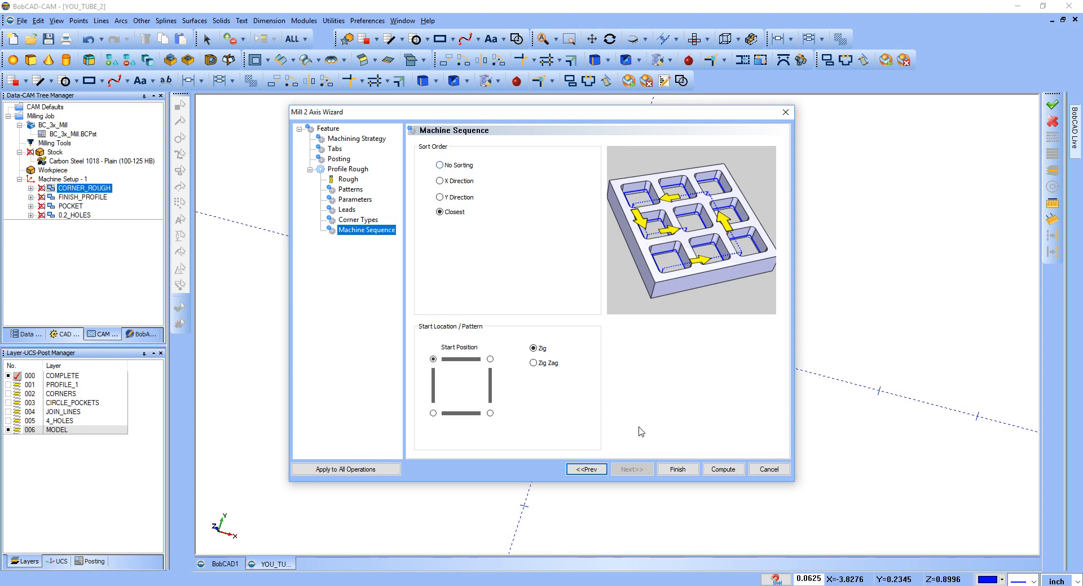
{"action": "left_click", "coordinate": [724, 469]}
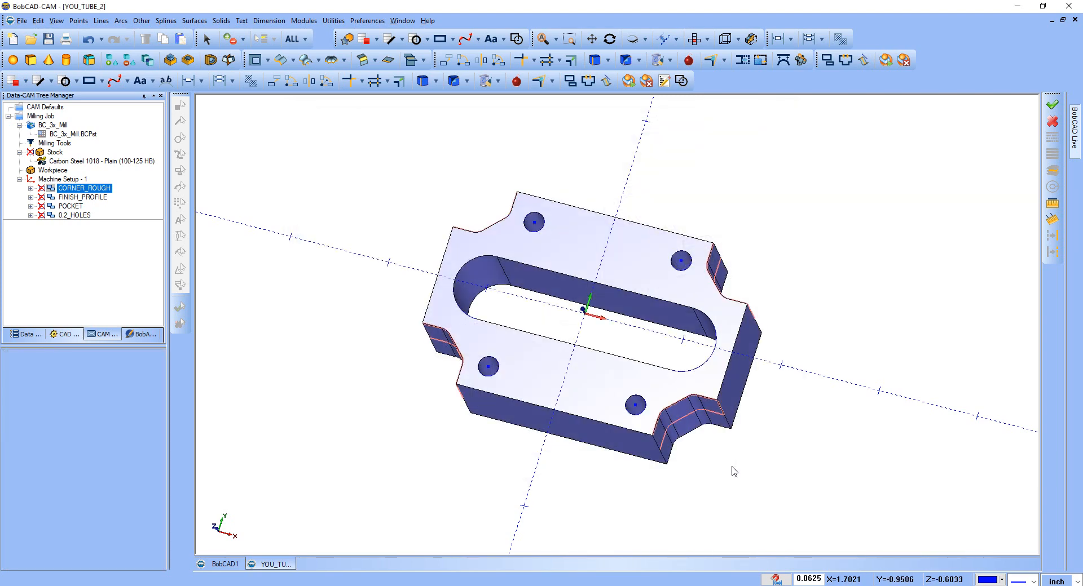
Unblank the CORNER_ROUGH toolpath and view its passes around the plate's four corners
{"action": "right_click", "coordinate": [82, 188]}
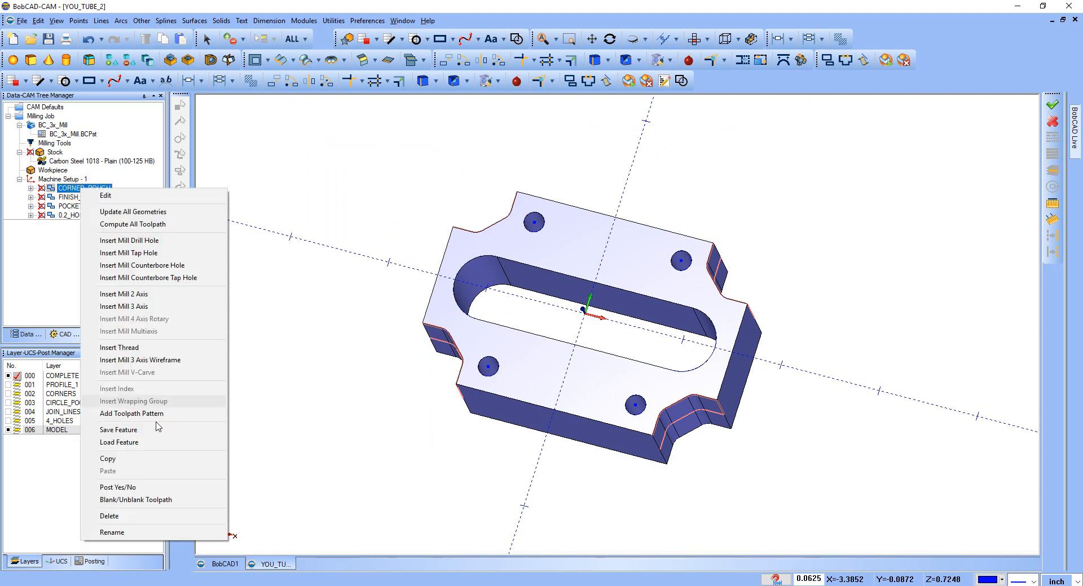
{"action": "left_click", "coordinate": [156, 499]}
{"action": "middle_click_drag", "start_coordinate": [551, 363], "coordinate": [595, 372]}
{"action": "scroll", "coordinate": [414, 244], "scroll_direction": "up", "scroll_amount": 5}
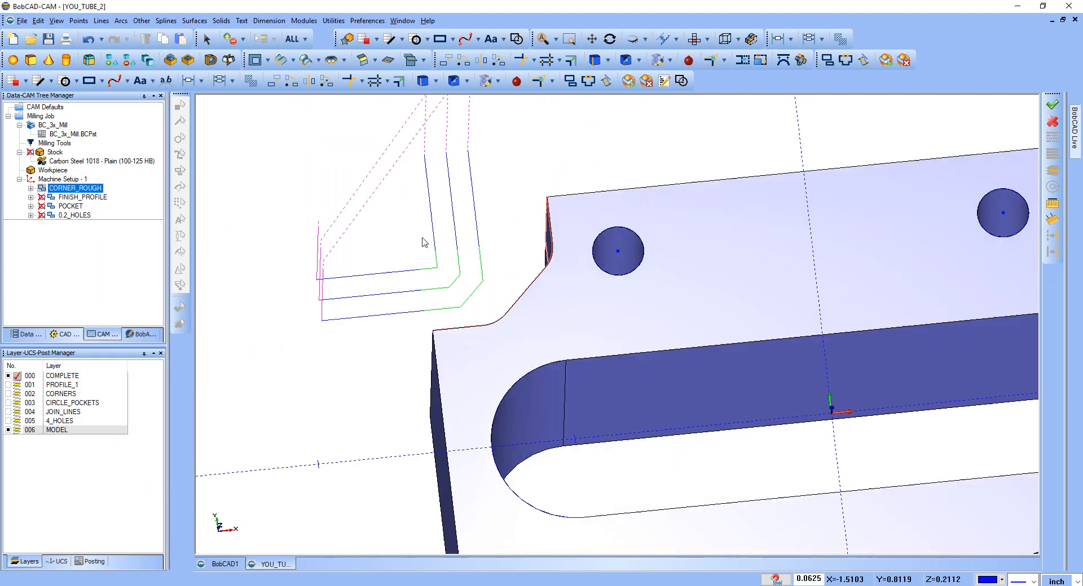
{"action": "scroll", "coordinate": [505, 269], "scroll_direction": "down", "scroll_amount": 2}
{"action": "middle_click_drag", "start_coordinate": [691, 267], "coordinate": [725, 252]}
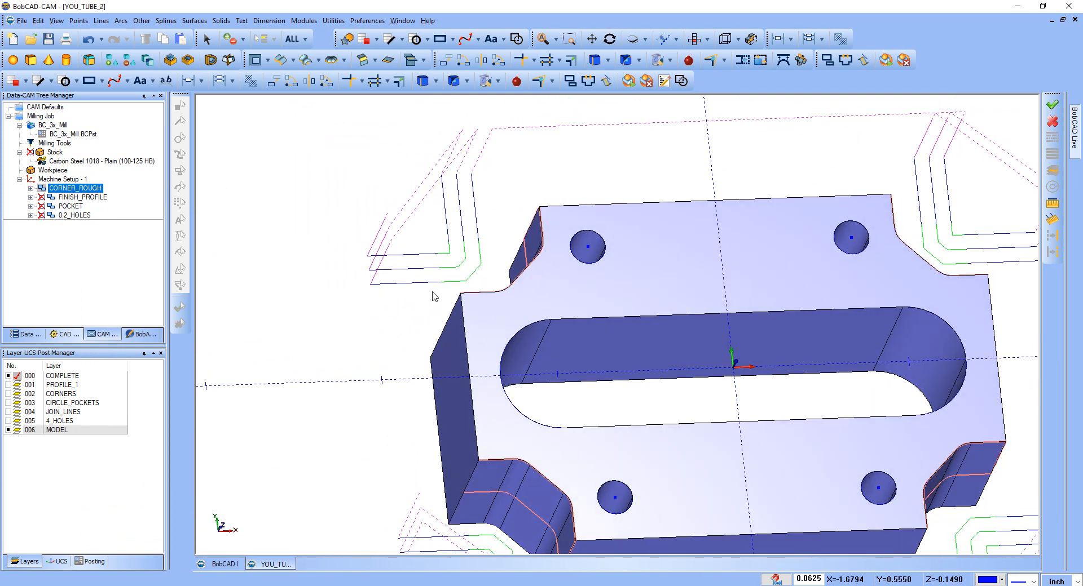
{"action": "scroll", "coordinate": [367, 243], "scroll_direction": "down", "scroll_amount": 1}
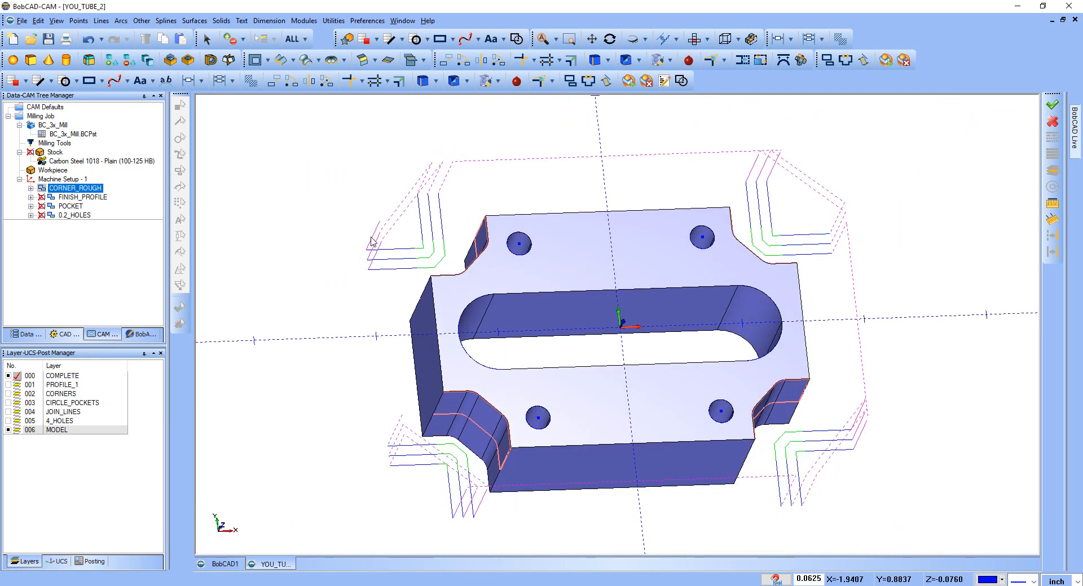
{"action": "scroll", "coordinate": [395, 248], "scroll_direction": "up", "scroll_amount": 4}
{"action": "scroll", "coordinate": [419, 253], "scroll_direction": "down", "scroll_amount": 3}
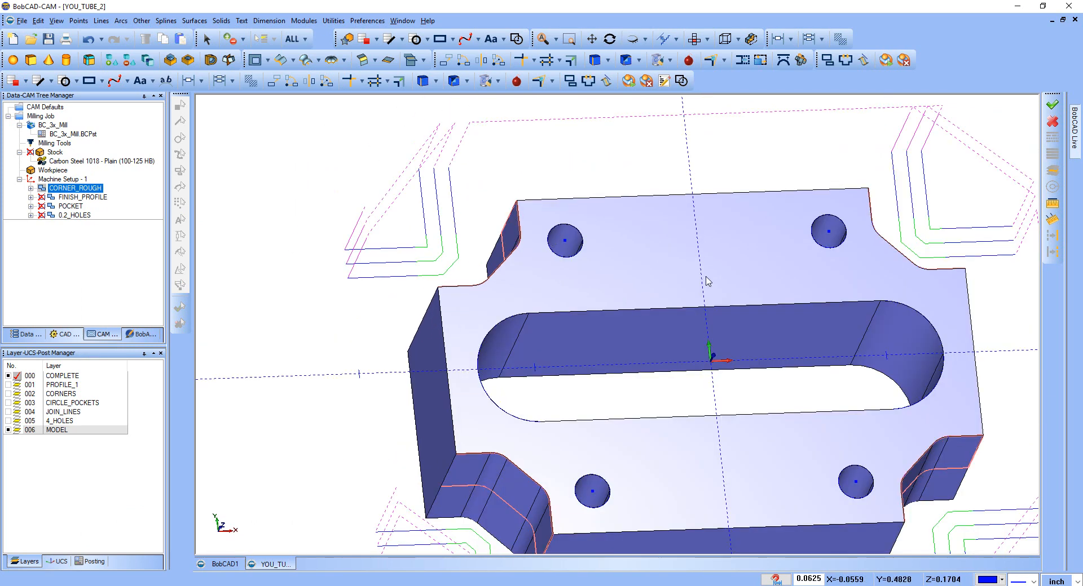
Examine the CORNER_ROUGH side-roughing passes, parallel leads and rapid moves up close at one notched corner and around the whole plate
{"action": "mouse_move", "coordinate": [707, 281]}
{"action": "middle_mouse_down"}
{"action": "mouse_move", "coordinate": [781, 314]}
{"action": "mouse_move", "coordinate": [742, 279]}
{"action": "mouse_move", "coordinate": [720, 293]}
{"action": "middle_mouse_up"}
{"action": "mouse_move", "coordinate": [675, 420]}
{"action": "middle_mouse_down"}
{"action": "mouse_move", "coordinate": [654, 450]}
{"action": "mouse_move", "coordinate": [669, 433]}
{"action": "middle_mouse_up"}
{"action": "scroll", "coordinate": [452, 478], "scroll_direction": "up", "scroll_amount": 3}
{"action": "scroll", "coordinate": [546, 308], "scroll_direction": "down", "scroll_amount": 3}
{"action": "middle_click_drag", "start_coordinate": [616, 316], "coordinate": [606, 341]}
{"action": "key", "text": "Escape"}
{"action": "scroll", "coordinate": [533, 389], "scroll_direction": "up", "scroll_amount": 5}
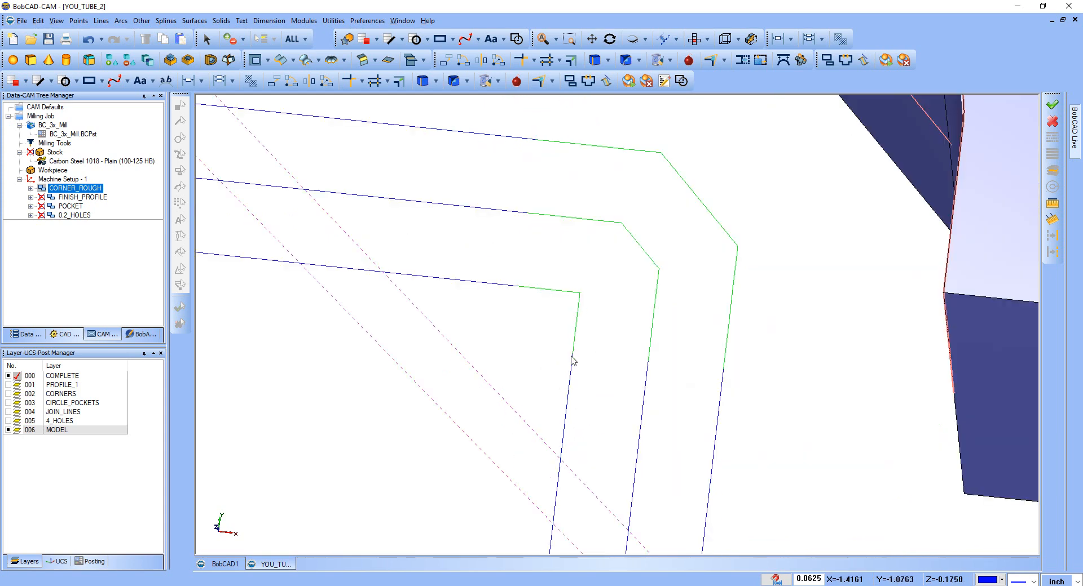
{"action": "scroll", "coordinate": [537, 302], "scroll_direction": "down", "scroll_amount": 4}
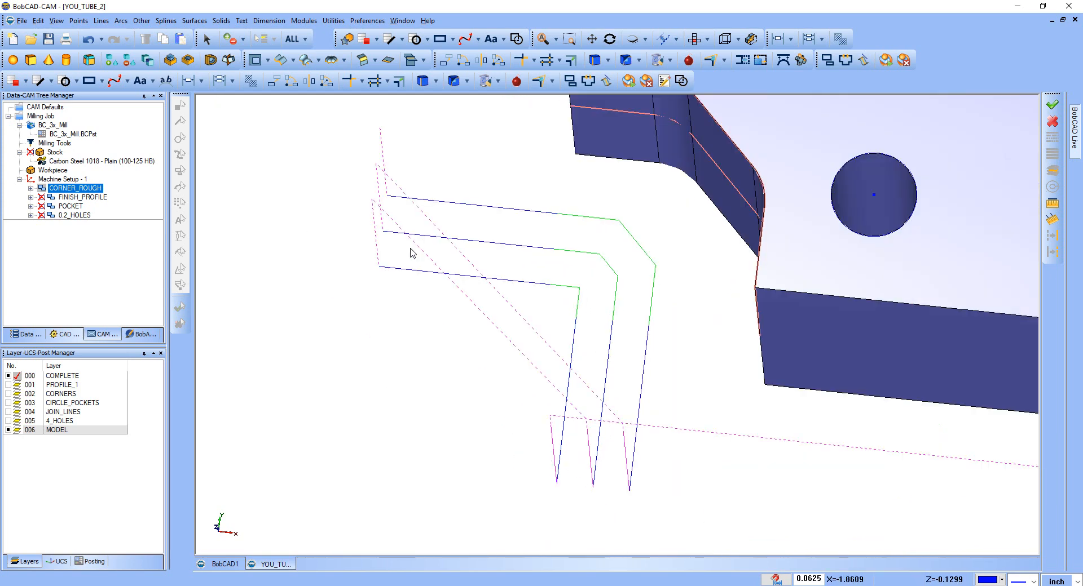
{"action": "scroll", "coordinate": [570, 344], "scroll_direction": "up", "scroll_amount": 3}
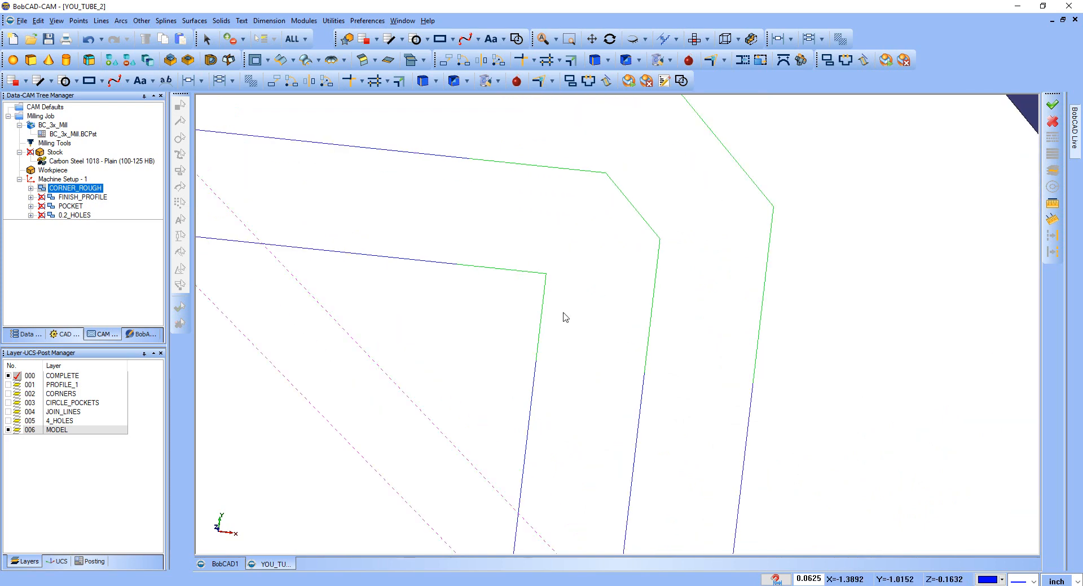
{"action": "scroll", "coordinate": [539, 323], "scroll_direction": "down", "scroll_amount": 5}
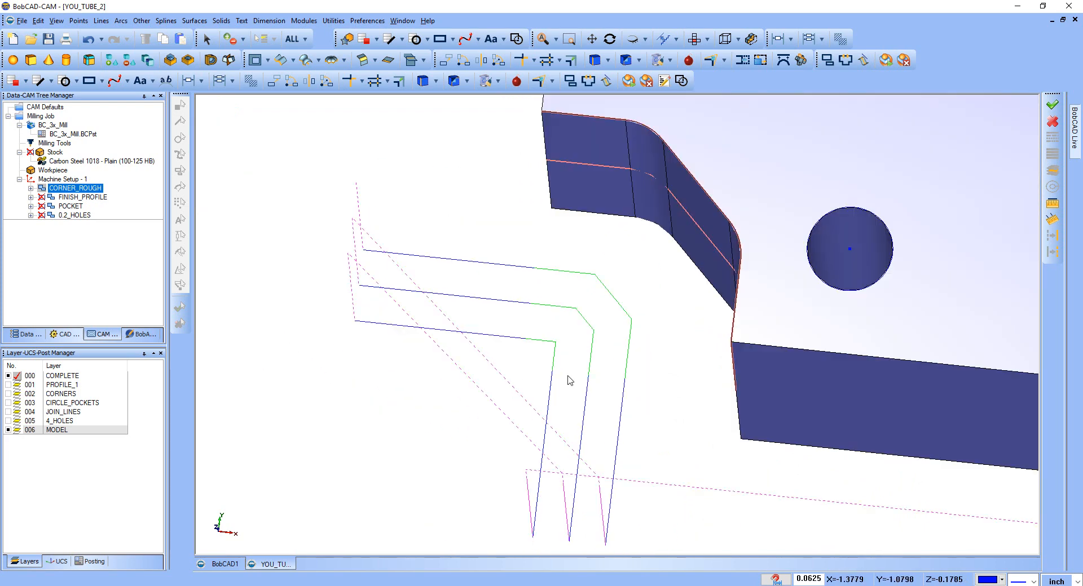
{"action": "scroll", "coordinate": [676, 314], "scroll_direction": "up", "scroll_amount": 3}
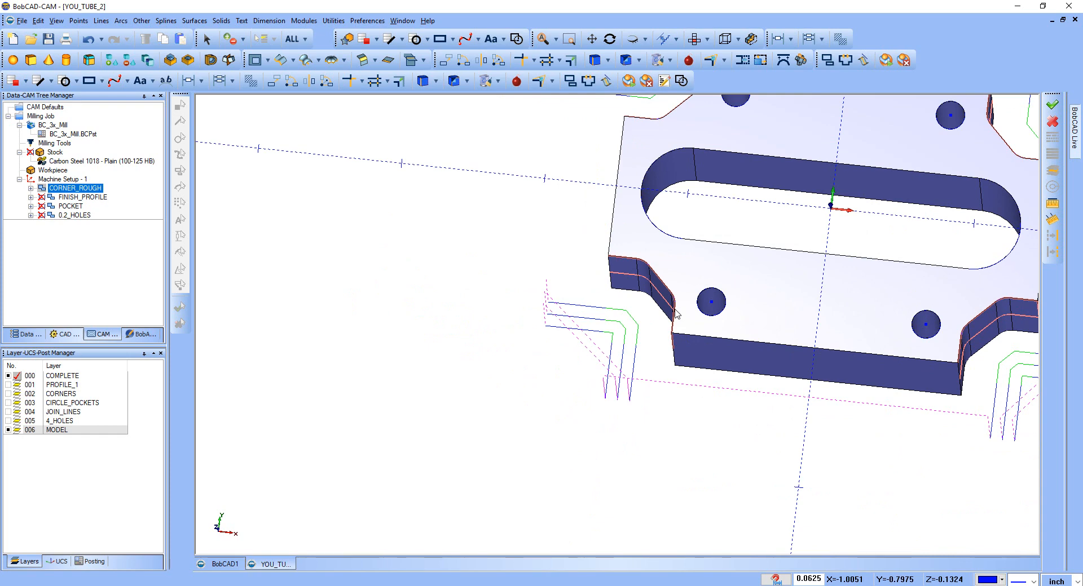
{"action": "middle_click_drag", "start_coordinate": [736, 241], "coordinate": [519, 366]}
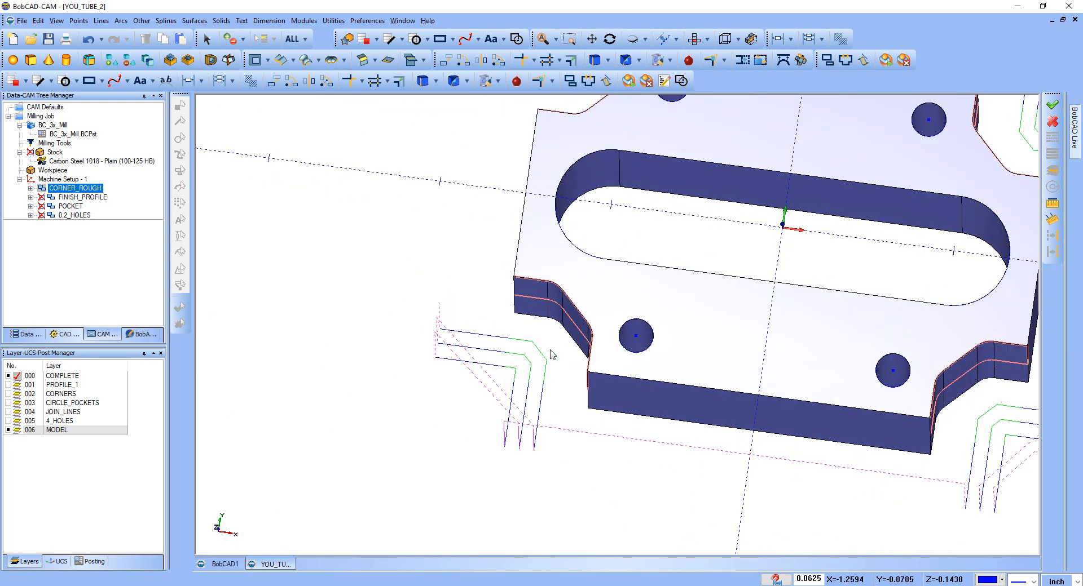
{"action": "scroll", "coordinate": [505, 379], "scroll_direction": "down", "scroll_amount": 6}
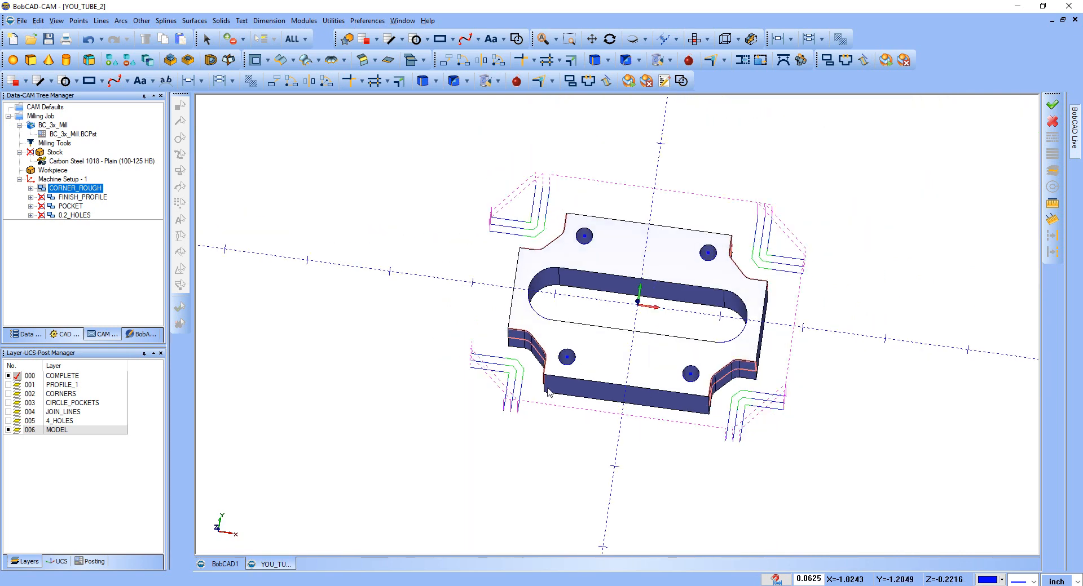
{"action": "middle_click_drag", "start_coordinate": [554, 338], "coordinate": [544, 316]}
{"action": "scroll", "coordinate": [577, 310], "scroll_direction": "up", "scroll_amount": 3}
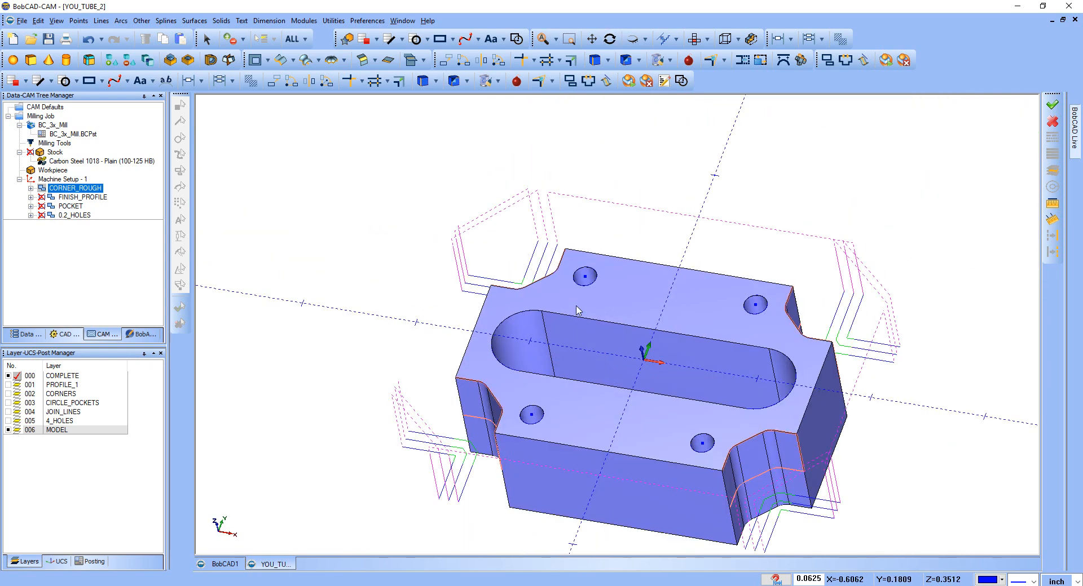
Unblank the FINISH_PROFILE toolpath and view it together with the corner roughing passes
{"action": "right_click", "coordinate": [91, 198]}
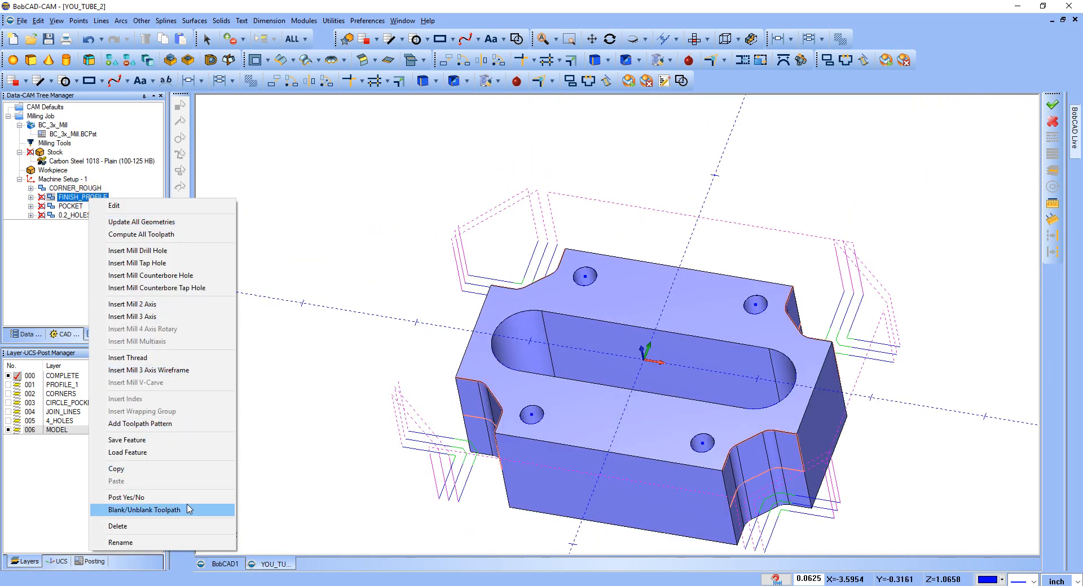
{"action": "left_click", "coordinate": [188, 511]}
{"action": "scroll", "coordinate": [551, 329], "scroll_direction": "down", "scroll_amount": 3}
{"action": "middle_click_drag", "start_coordinate": [562, 347], "coordinate": [595, 387]}
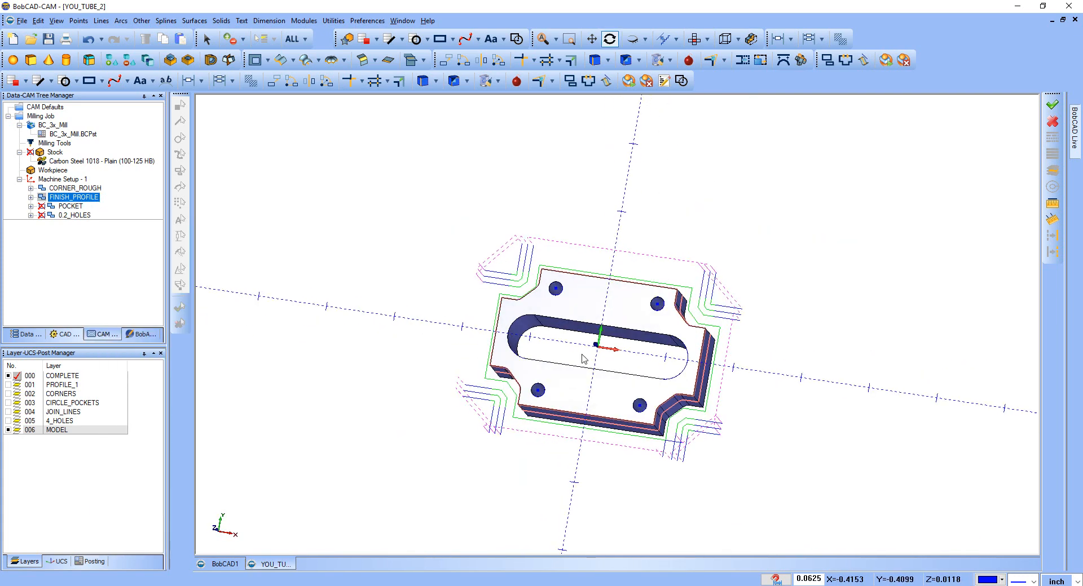
Examine how the FINISH_PROFILE toolpath follows the plate's outer contour and its depth on the side walls
{"action": "scroll", "coordinate": [590, 259], "scroll_direction": "up", "scroll_amount": 3}
{"action": "scroll", "coordinate": [588, 255], "scroll_direction": "up", "scroll_amount": 3}
{"action": "mouse_move", "coordinate": [581, 301]}
{"action": "middle_mouse_down"}
{"action": "mouse_move", "coordinate": [623, 337]}
{"action": "mouse_move", "coordinate": [580, 294]}
{"action": "middle_mouse_up"}
{"action": "scroll", "coordinate": [580, 294], "scroll_direction": "down", "scroll_amount": 3}
{"action": "scroll", "coordinate": [580, 294], "scroll_direction": "down", "scroll_amount": 4}
{"action": "scroll", "coordinate": [609, 431], "scroll_direction": "up", "scroll_amount": 3}
{"action": "scroll", "coordinate": [648, 333], "scroll_direction": "down", "scroll_amount": 4}
{"action": "scroll", "coordinate": [655, 412], "scroll_direction": "up", "scroll_amount": 2}
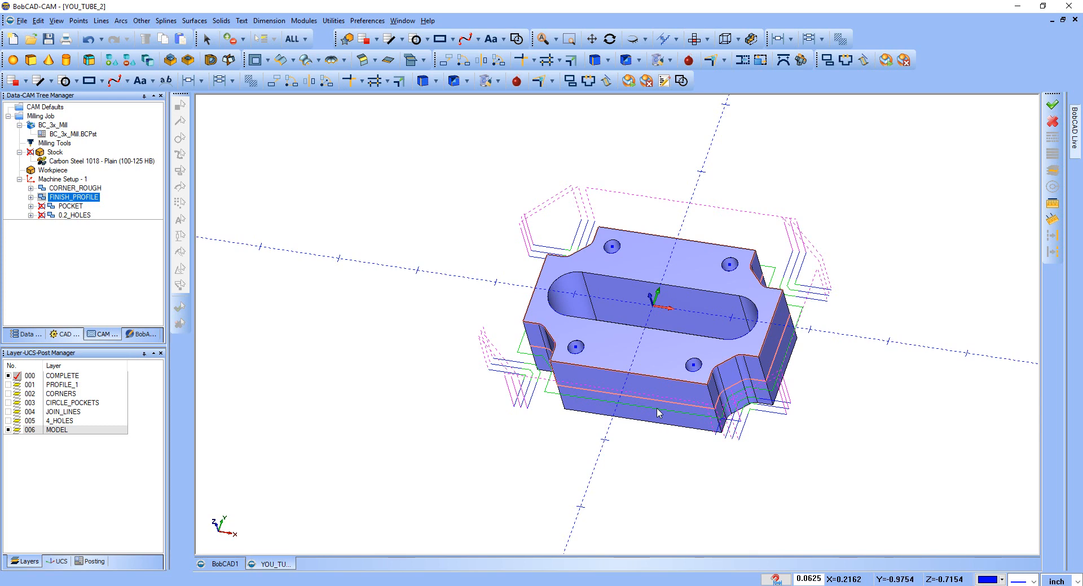
Expand FINISH_PROFILE and highlight its default chain start point on the plate
{"action": "left_click", "coordinate": [62, 207]}
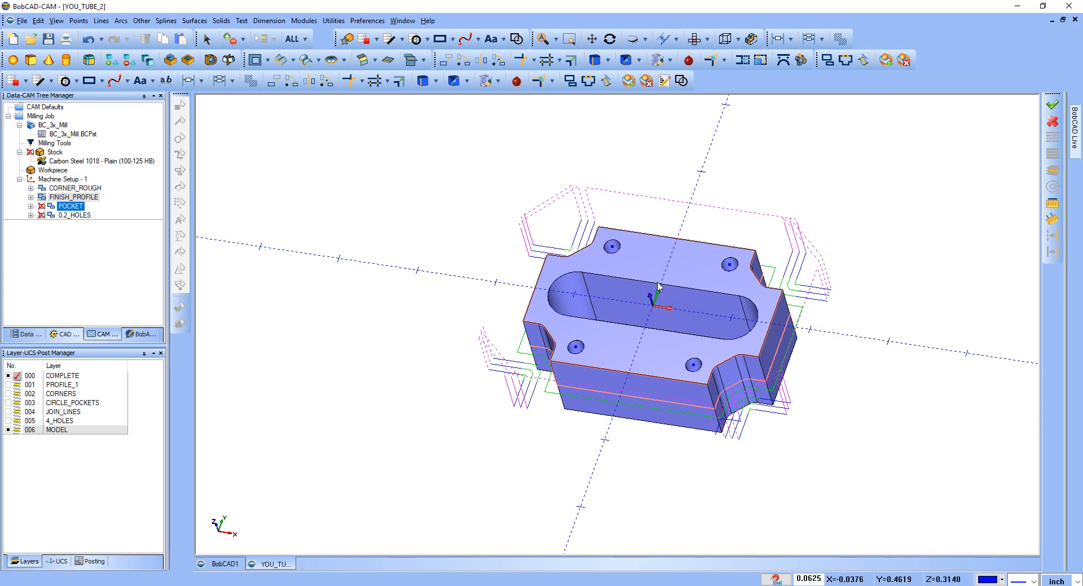
{"action": "scroll", "coordinate": [658, 287], "scroll_direction": "up", "scroll_amount": 2}
{"action": "middle_click_drag", "start_coordinate": [587, 301], "coordinate": [653, 312]}
{"action": "left_click", "coordinate": [51, 207]}
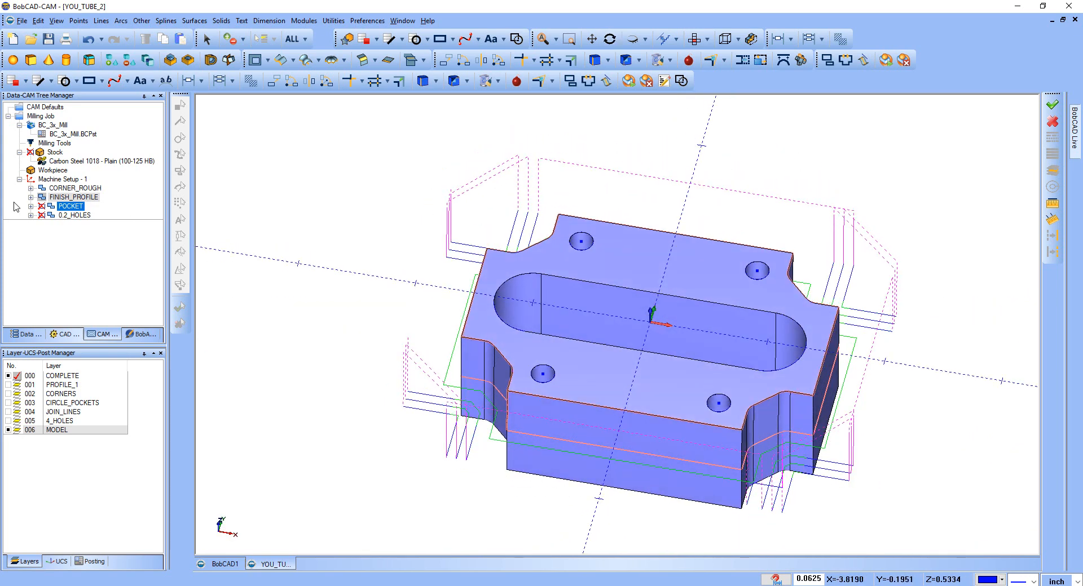
{"action": "left_click", "coordinate": [30, 198]}
{"action": "left_click", "coordinate": [93, 215]}
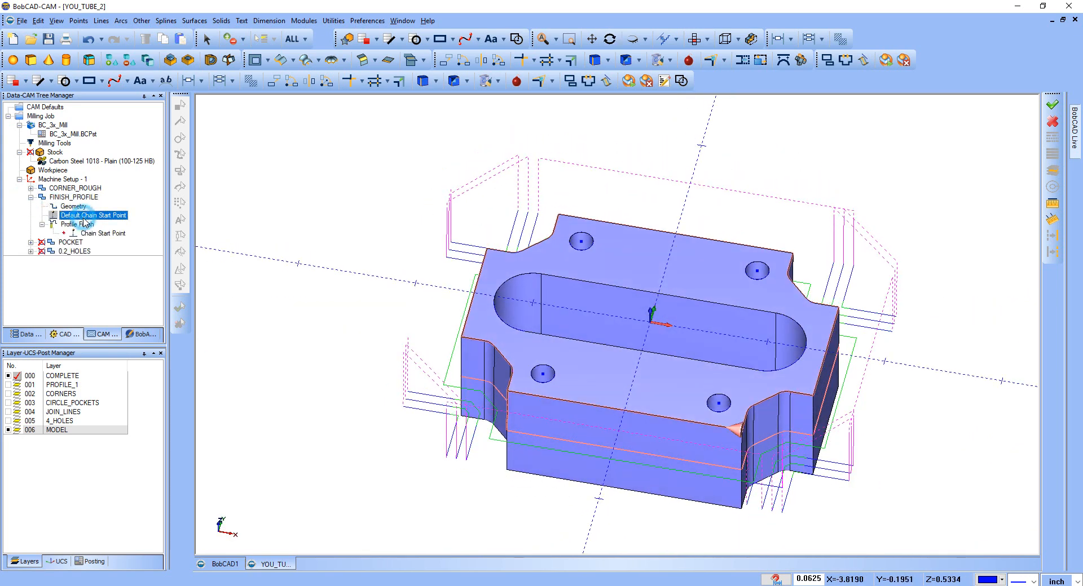
Blank the CORNER_ROUGH toolpath and select the 0.2_HOLES feature
{"action": "right_click", "coordinate": [64, 188]}
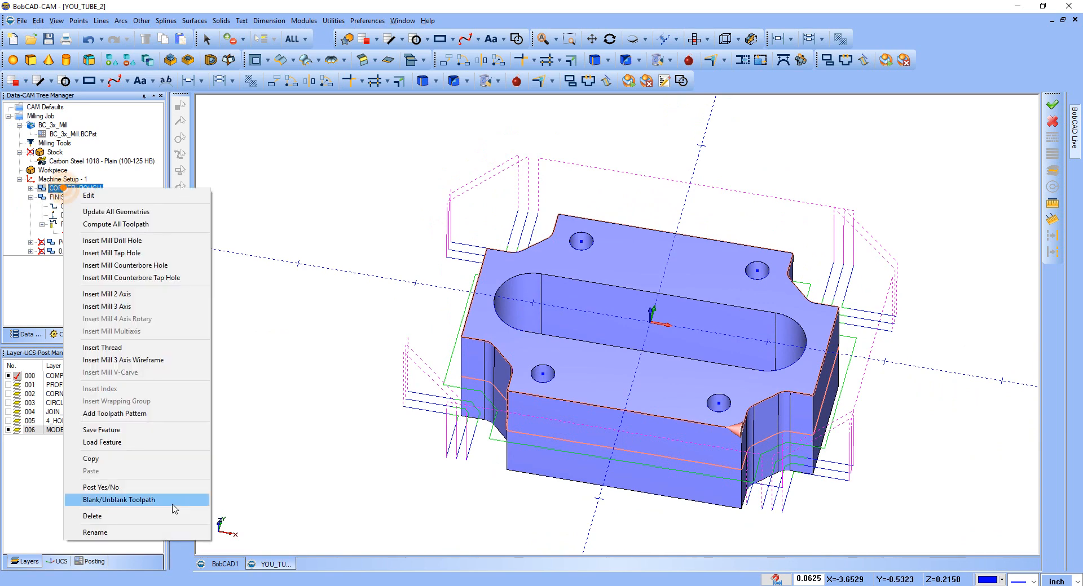
{"action": "left_click", "coordinate": [141, 500]}
{"action": "middle_click_drag", "start_coordinate": [654, 380], "coordinate": [624, 394]}
{"action": "left_click", "coordinate": [73, 252]}
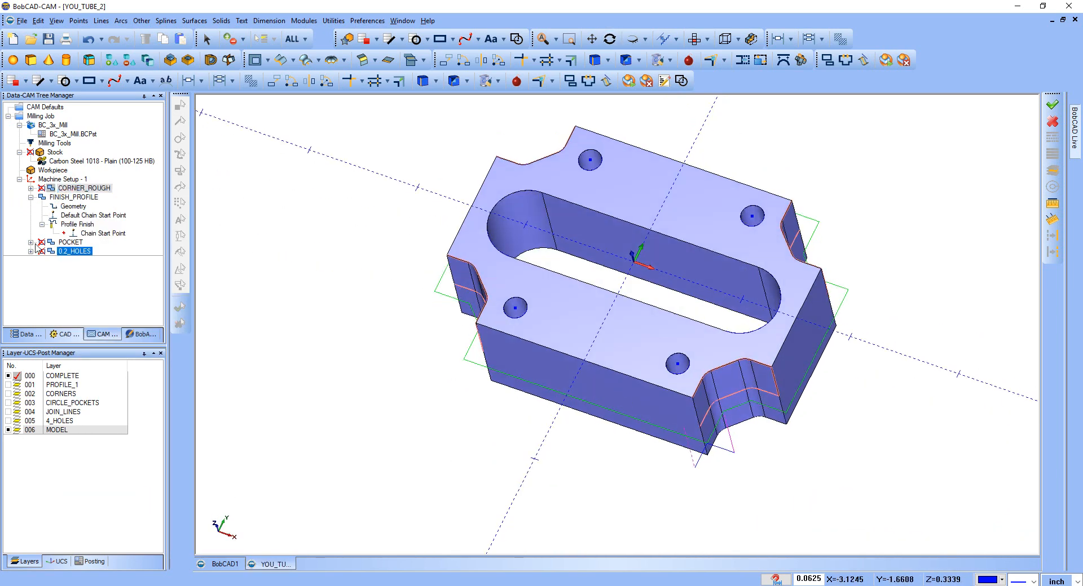
Reverse the direction of FINISH_PROFILE's default chain start point and recompute the feature's toolpath
{"action": "left_click", "coordinate": [93, 215]}
{"action": "left_click", "coordinate": [79, 224]}
{"action": "left_click", "coordinate": [73, 198]}
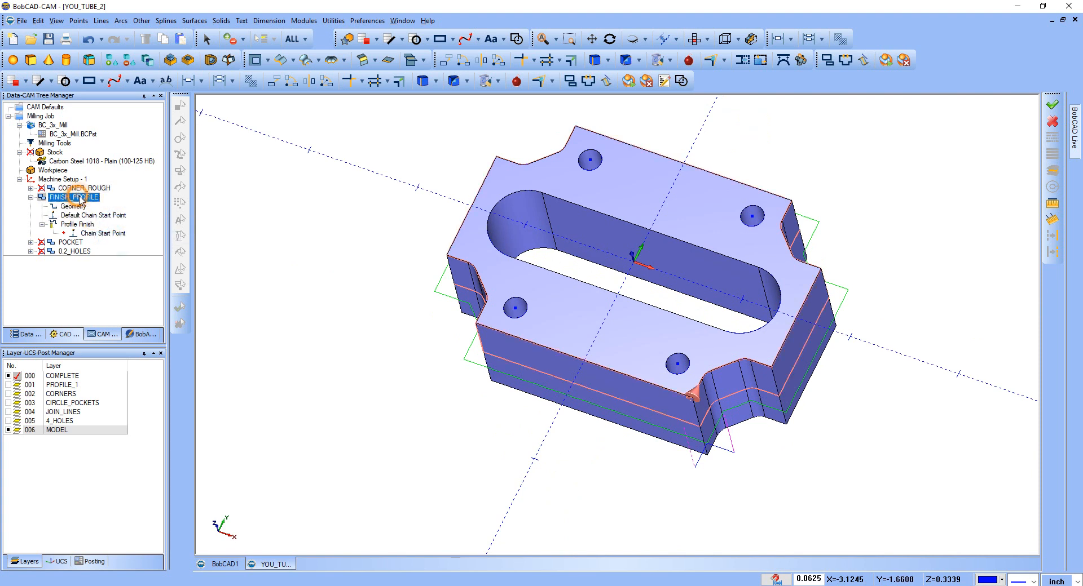
{"action": "right_click", "coordinate": [78, 197]}
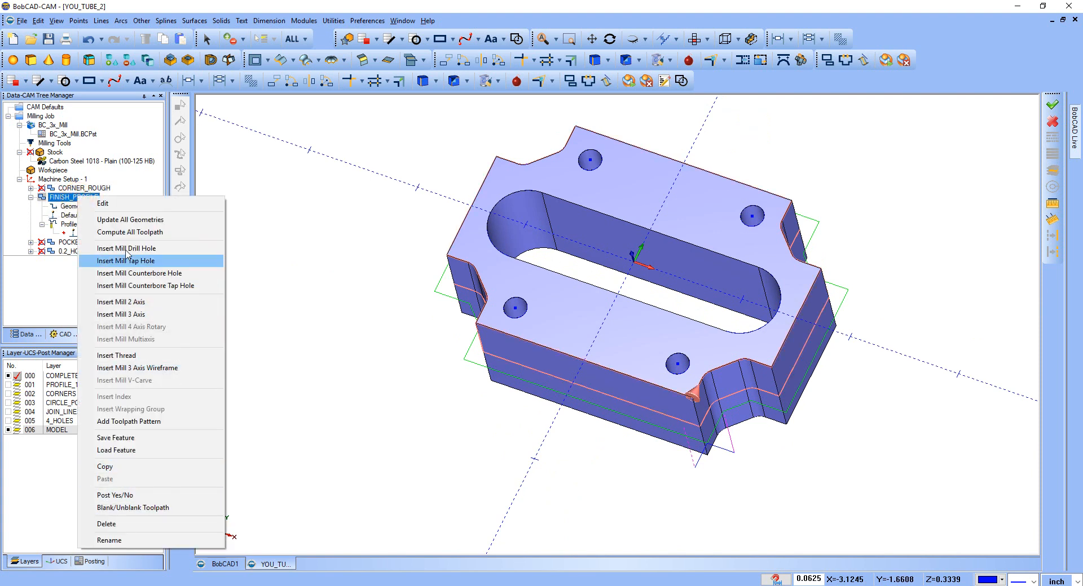
{"action": "left_click", "coordinate": [131, 232]}
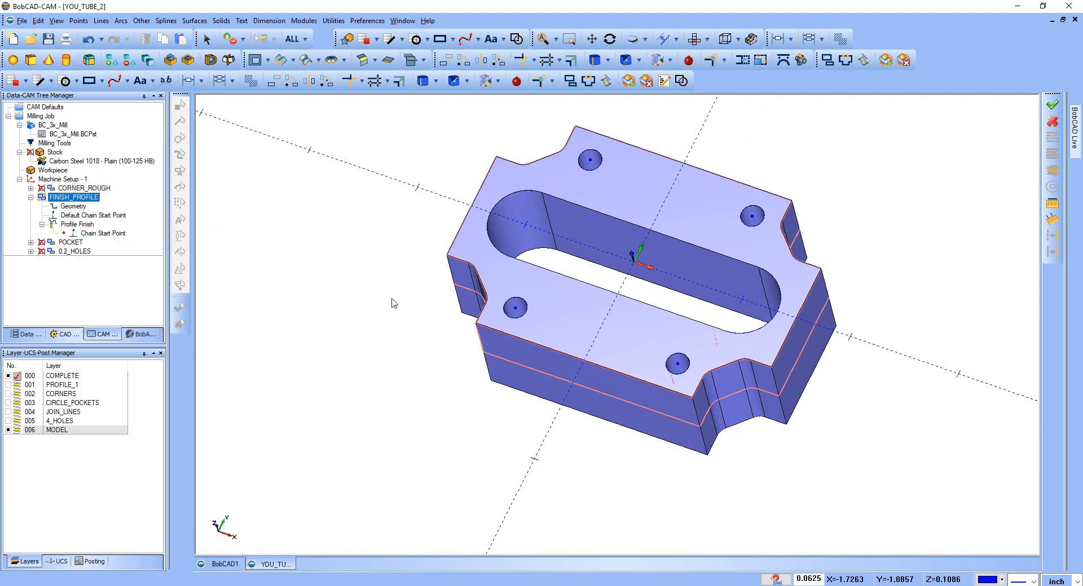
Hide the MODEL layer and view the FINISH_PROFILE toolpath from the top
{"action": "left_click", "coordinate": [8, 431]}
{"action": "scroll", "coordinate": [490, 336], "scroll_direction": "up", "scroll_amount": 2}
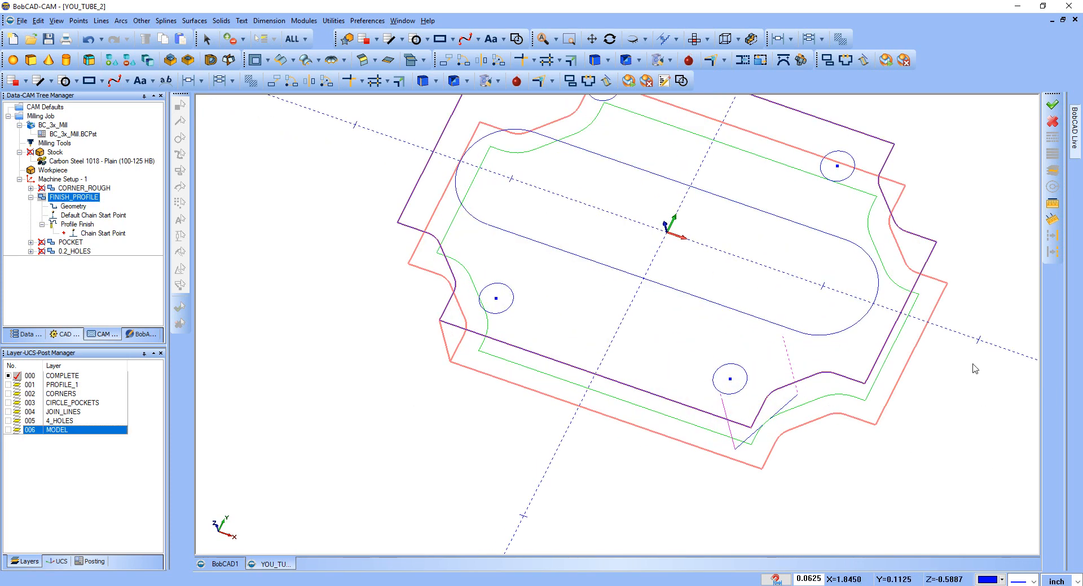
{"action": "key", "text": "ctrl+t"}
{"action": "scroll", "coordinate": [619, 317], "scroll_direction": "down", "scroll_amount": 2}
{"action": "left_click", "coordinate": [43, 190]}
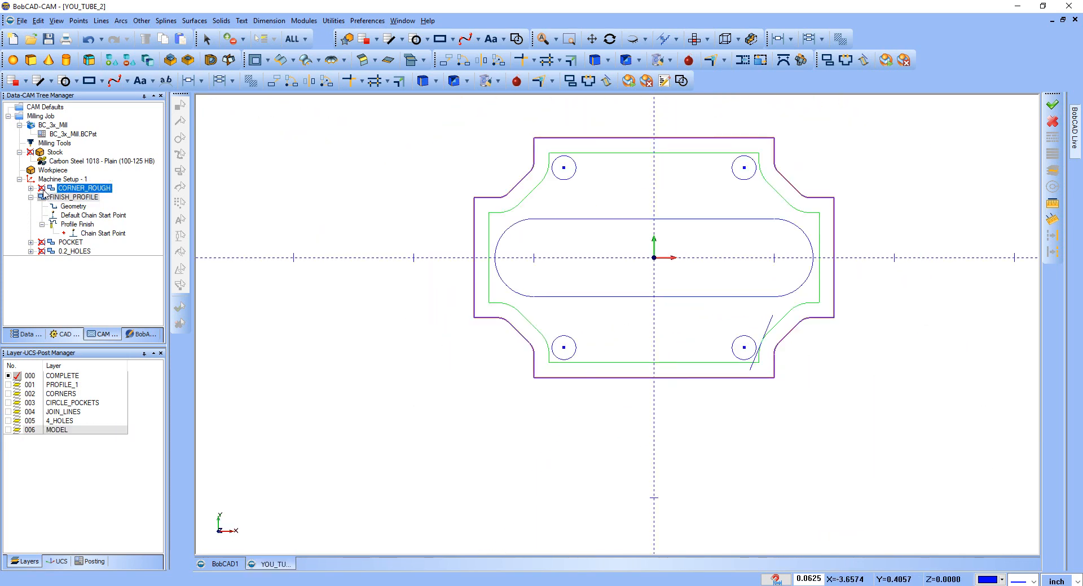
Reverse FINISH_PROFILE's default chain direction again and recompute its toolpath
{"action": "right_click", "coordinate": [67, 217]}
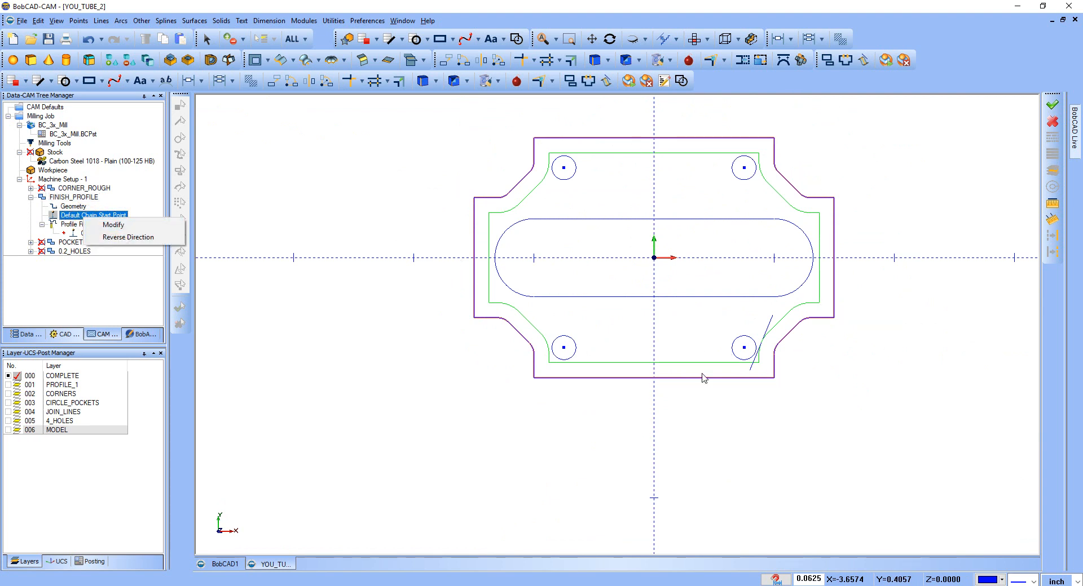
{"action": "left_click", "coordinate": [139, 238]}
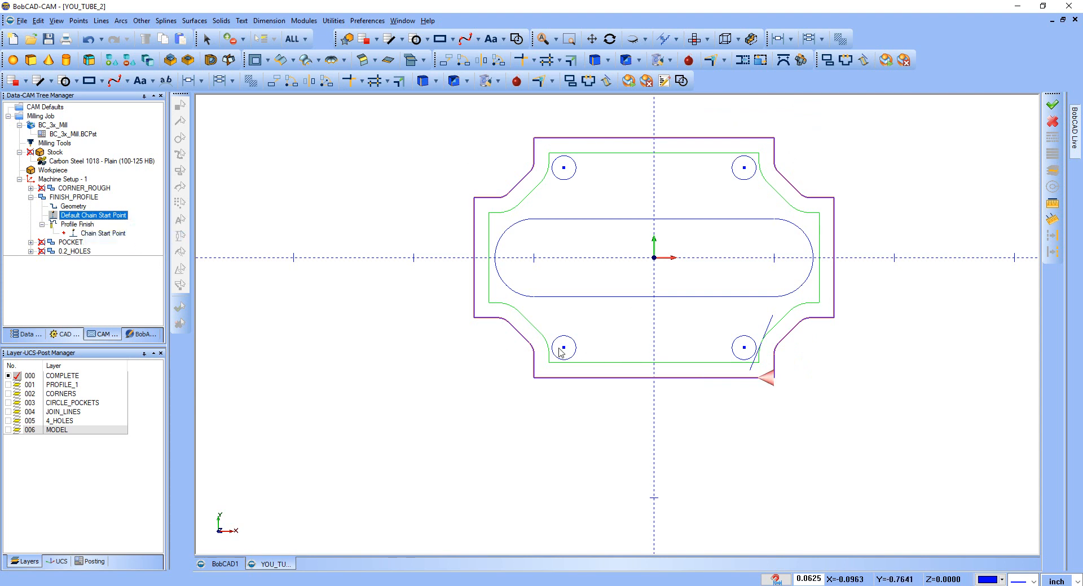
{"action": "right_click", "coordinate": [80, 198]}
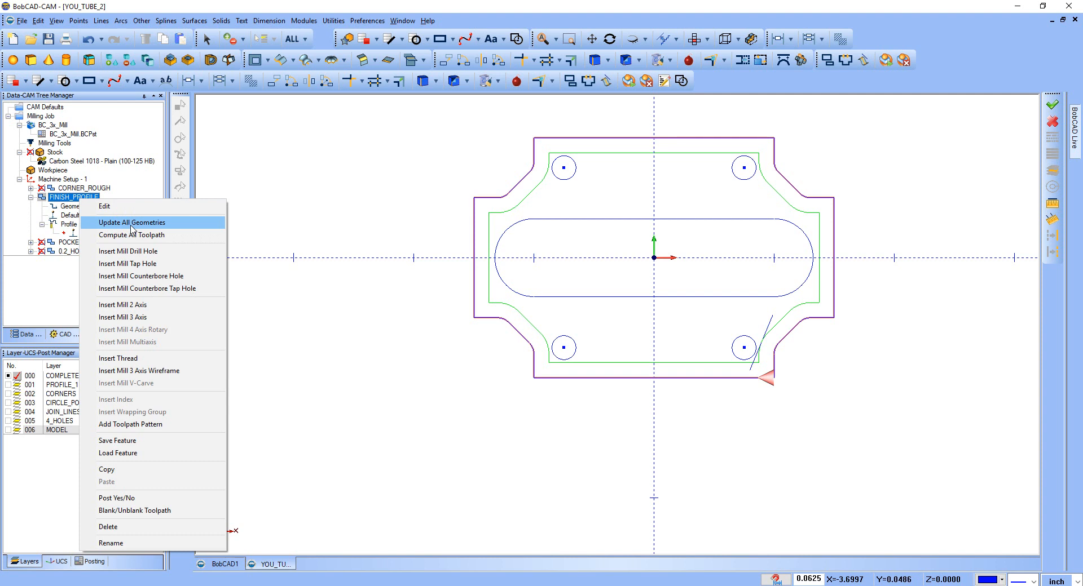
{"action": "left_click", "coordinate": [133, 235]}
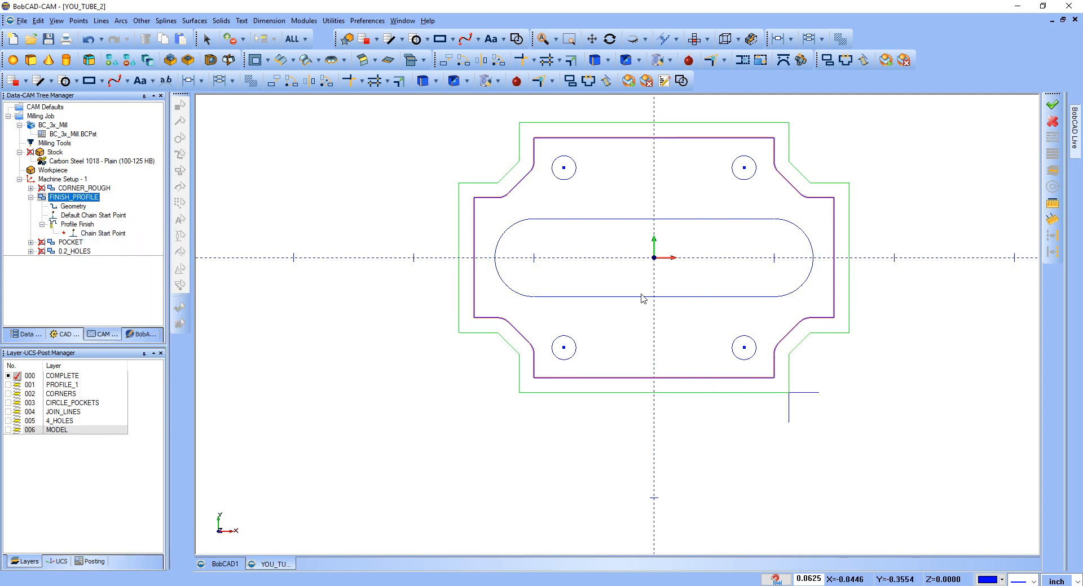
Modify FINISH_PROFILE's default chain start point, placing it at the upper-left corner of the plate's top edge
{"action": "left_click", "coordinate": [105, 234]}
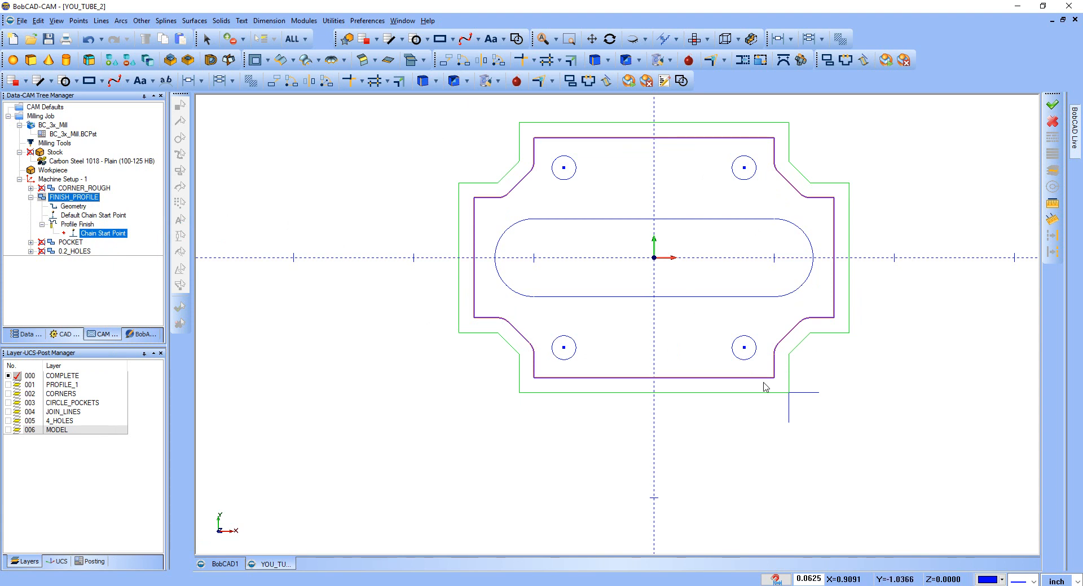
{"action": "left_click", "coordinate": [51, 170]}
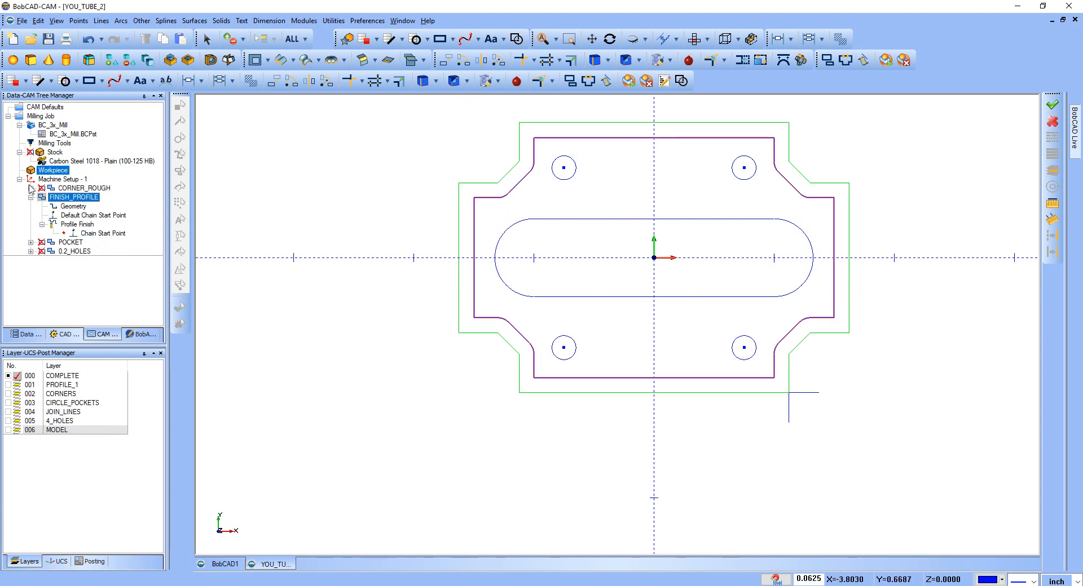
{"action": "left_click", "coordinate": [79, 225]}
{"action": "left_click", "coordinate": [97, 215]}
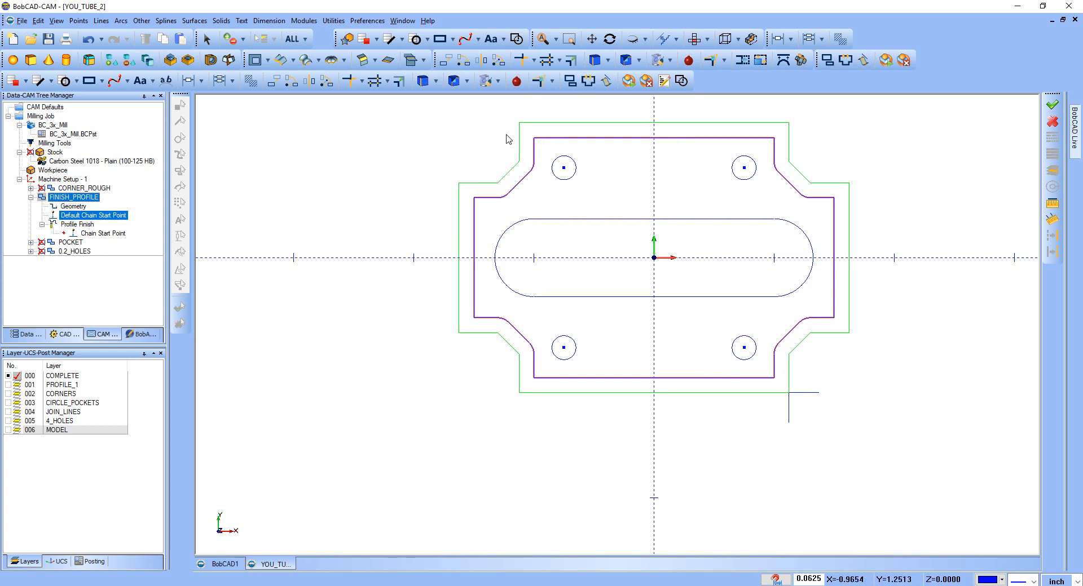
{"action": "right_click", "coordinate": [88, 221]}
{"action": "left_click", "coordinate": [104, 225]}
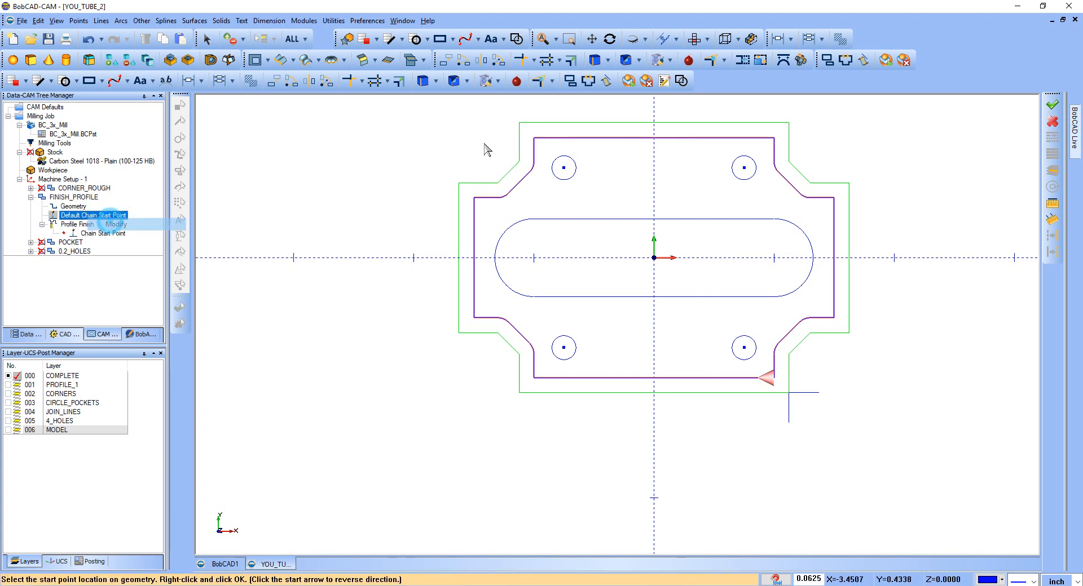
{"action": "left_click", "coordinate": [539, 145]}
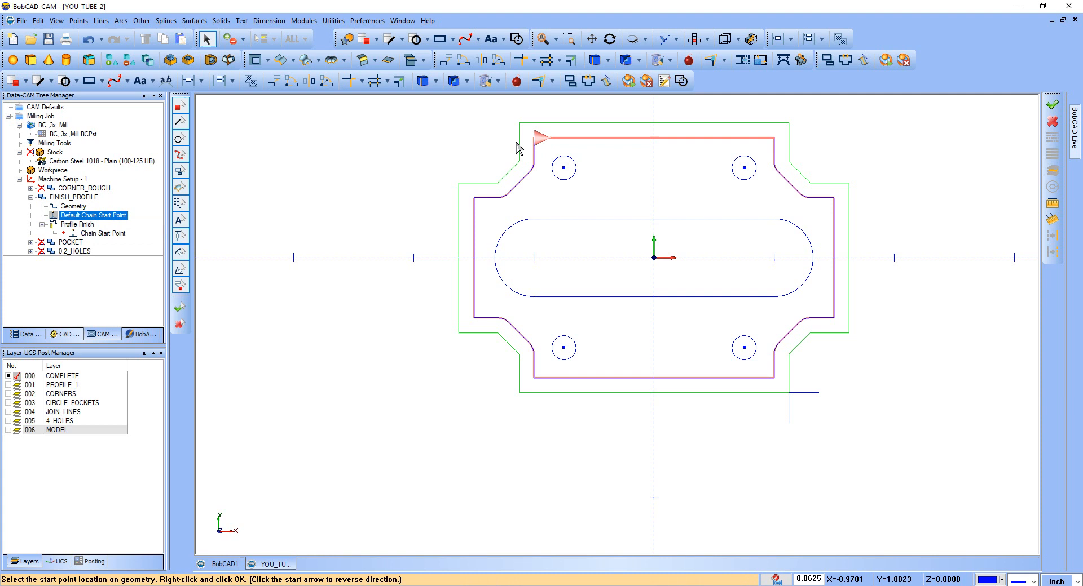
{"action": "right_click", "coordinate": [448, 139]}
{"action": "left_click", "coordinate": [451, 150]}
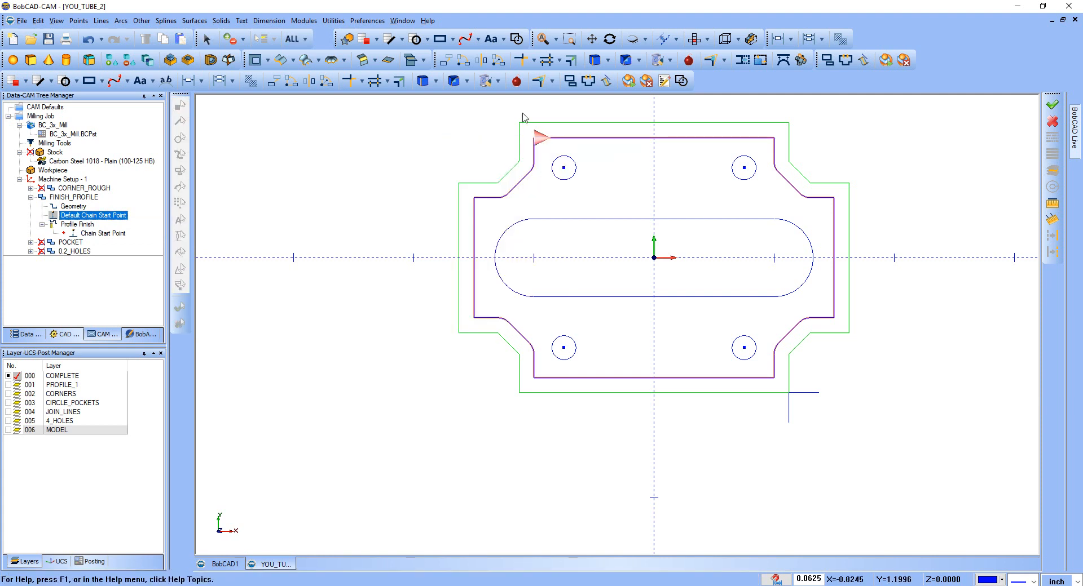
Recompute the FINISH_PROFILE toolpath from the new start point and inspect its lead-in and lead-out
{"action": "right_click", "coordinate": [83, 198]}
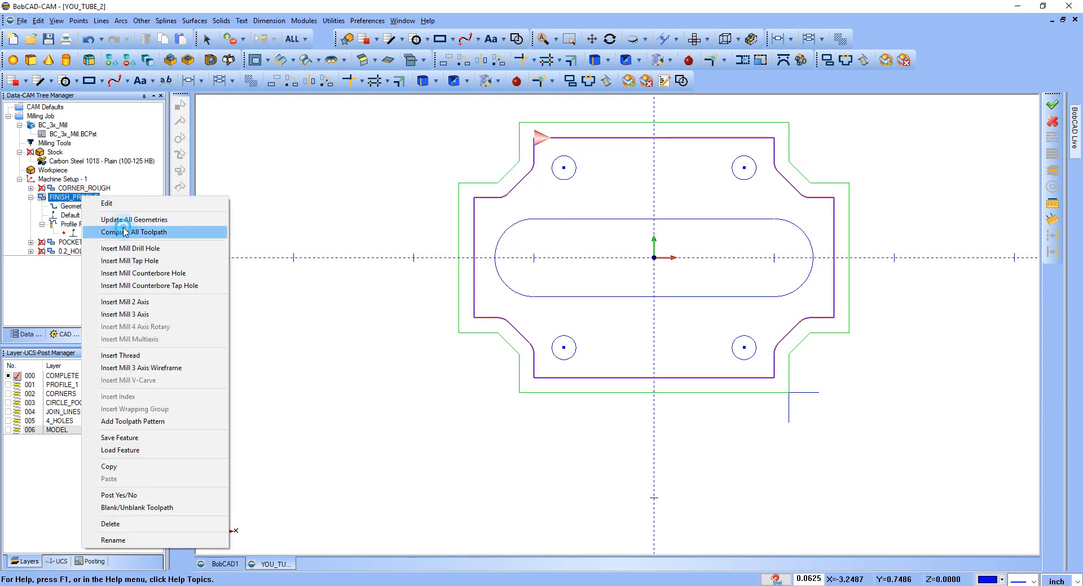
{"action": "left_click", "coordinate": [121, 231]}
{"action": "scroll", "coordinate": [314, 191], "scroll_direction": "up", "scroll_amount": 4}
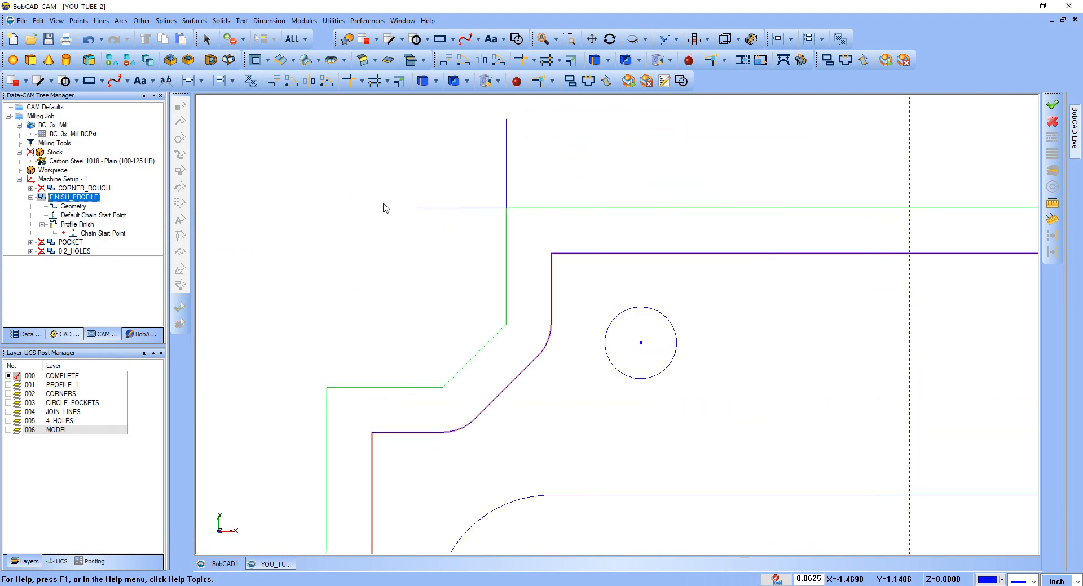
{"action": "scroll", "coordinate": [604, 273], "scroll_direction": "down", "scroll_amount": 6}
Collapse the FINISH_PROFILE feature and blank its toolpath
{"action": "left_click", "coordinate": [31, 198]}
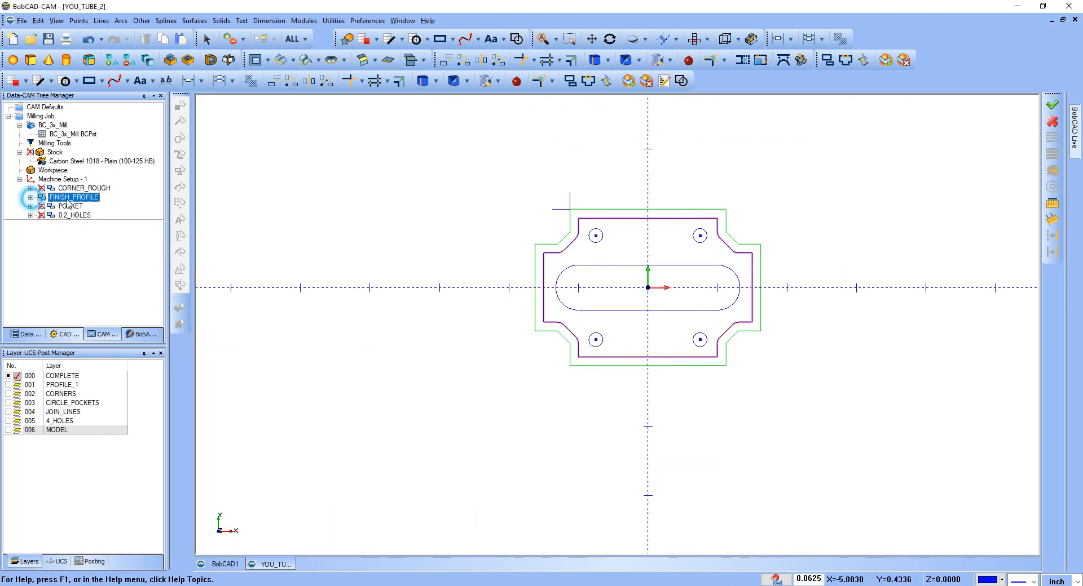
{"action": "right_click", "coordinate": [68, 202]}
{"action": "left_click", "coordinate": [124, 511]}
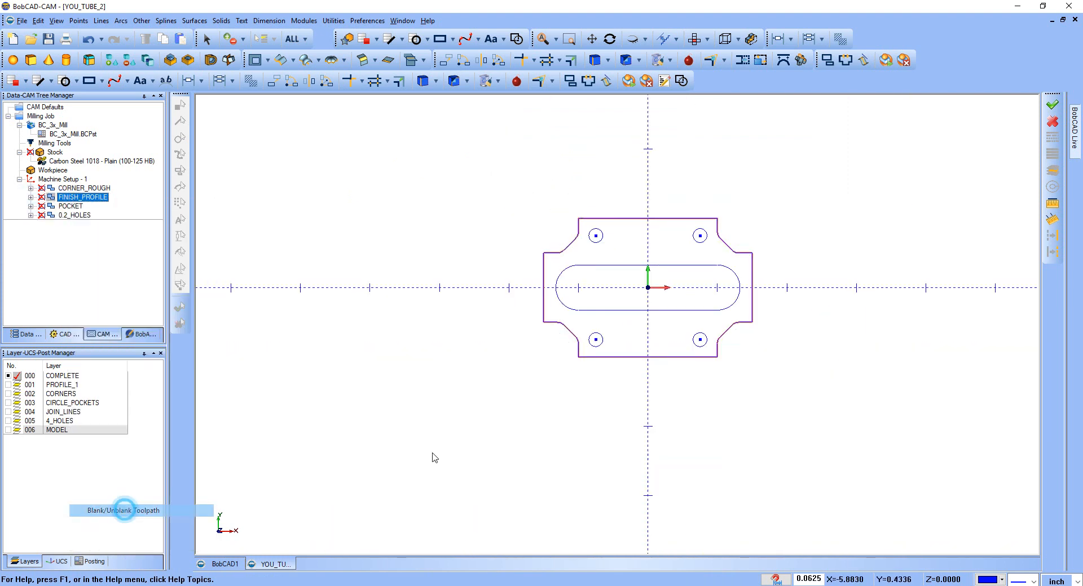
Unblank the POCKET feature's toolpath
{"action": "left_click", "coordinate": [71, 207]}
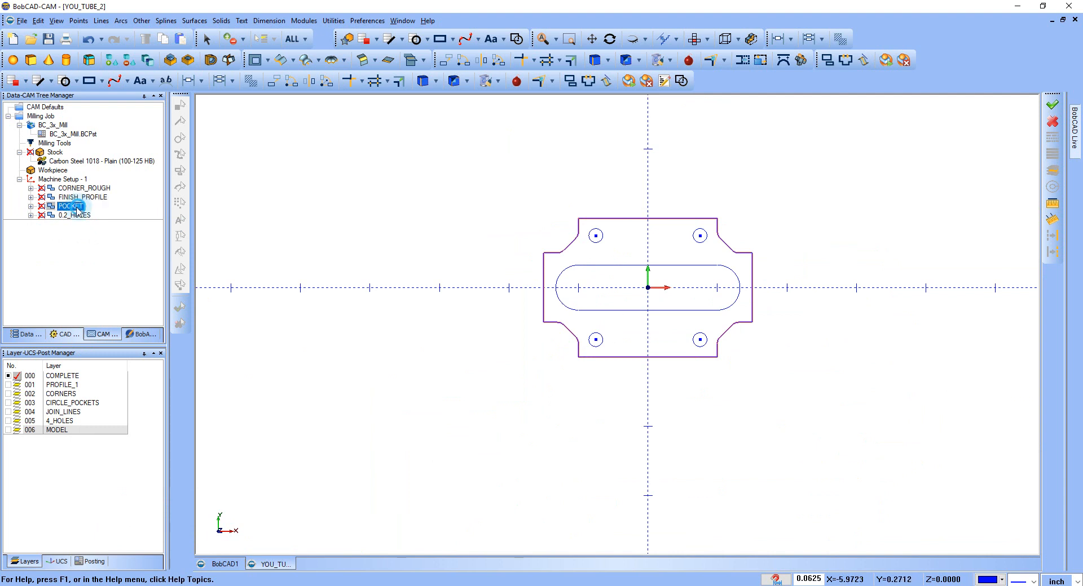
{"action": "left_click", "coordinate": [74, 215], "text": "ctrl"}
{"action": "middle_click_drag", "start_coordinate": [616, 292], "coordinate": [606, 237]}
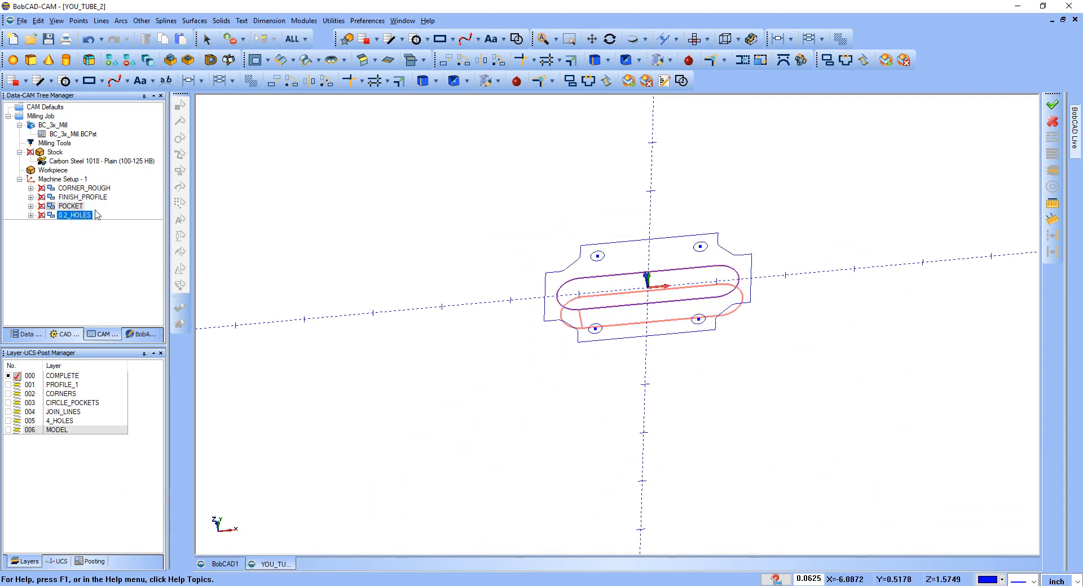
{"action": "right_click", "coordinate": [64, 206]}
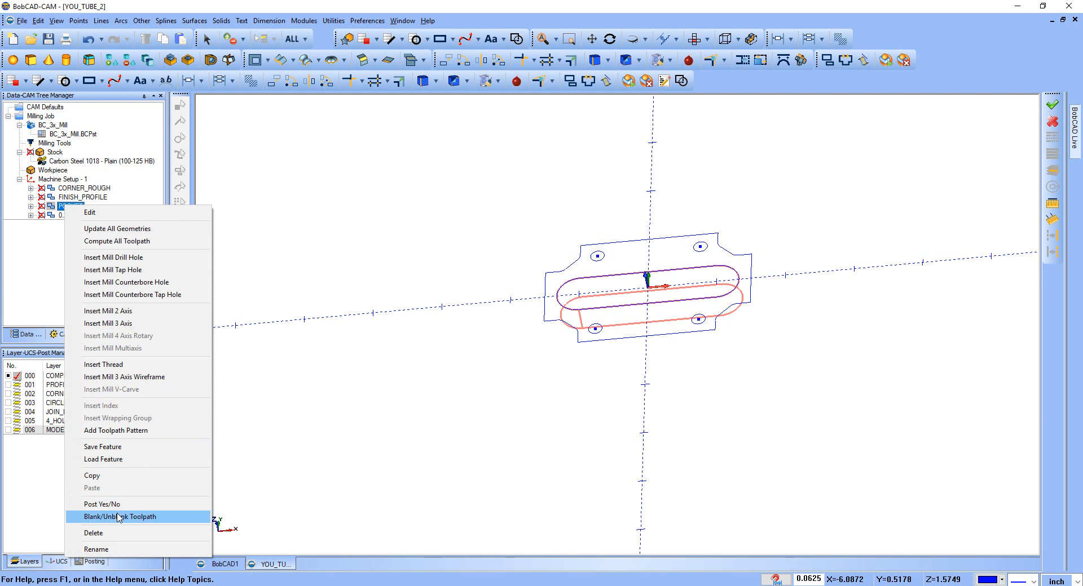
{"action": "left_click", "coordinate": [203, 517]}
Examine the POCKET toolpath's entry and roughing passes, and show the MODEL layer around them
{"action": "middle_click_drag", "start_coordinate": [673, 308], "coordinate": [711, 302]}
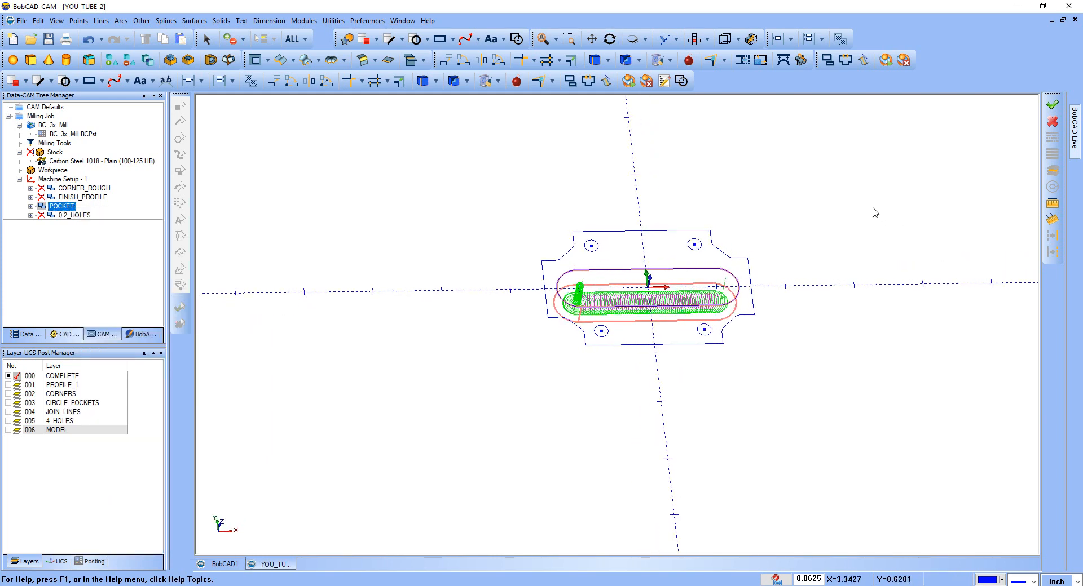
{"action": "key", "text": "Home"}
{"action": "scroll", "coordinate": [636, 261], "scroll_direction": "up", "scroll_amount": 5}
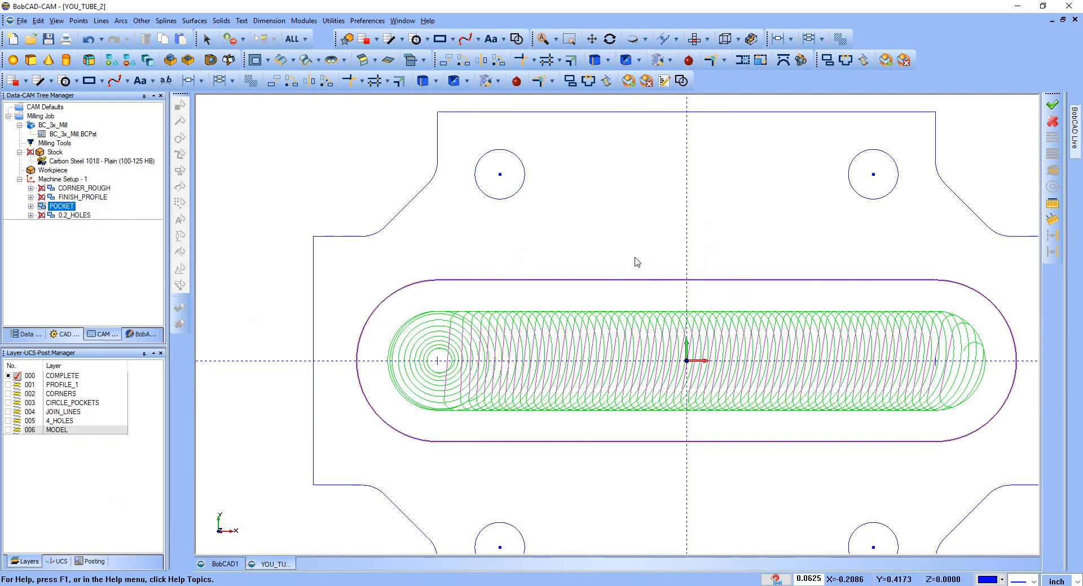
{"action": "scroll", "coordinate": [636, 261], "scroll_direction": "up", "scroll_amount": 2}
{"action": "scroll", "coordinate": [636, 262], "scroll_direction": "down", "scroll_amount": 7}
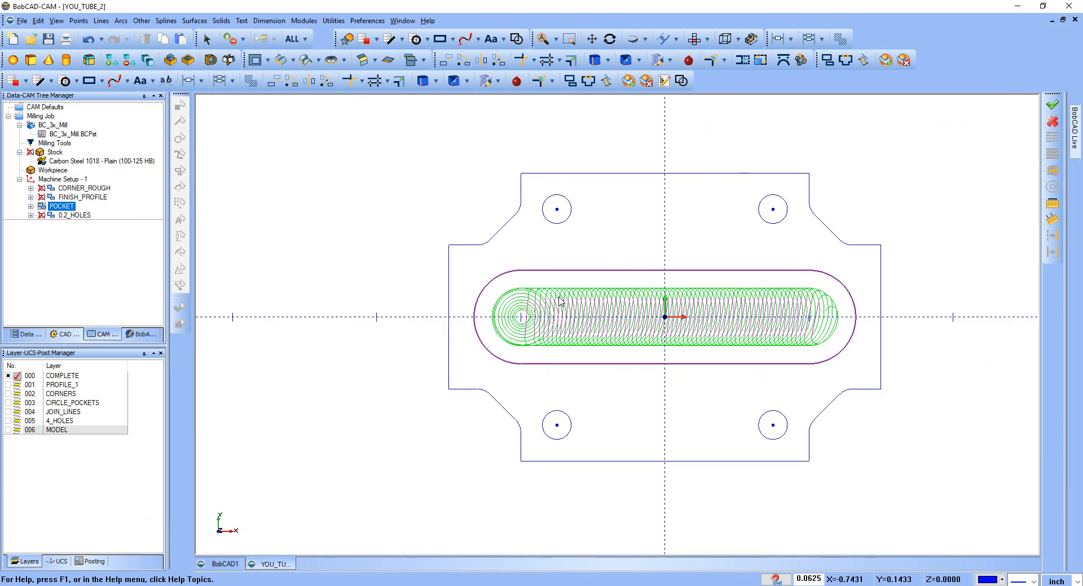
{"action": "middle_click_drag", "start_coordinate": [520, 288], "coordinate": [509, 280]}
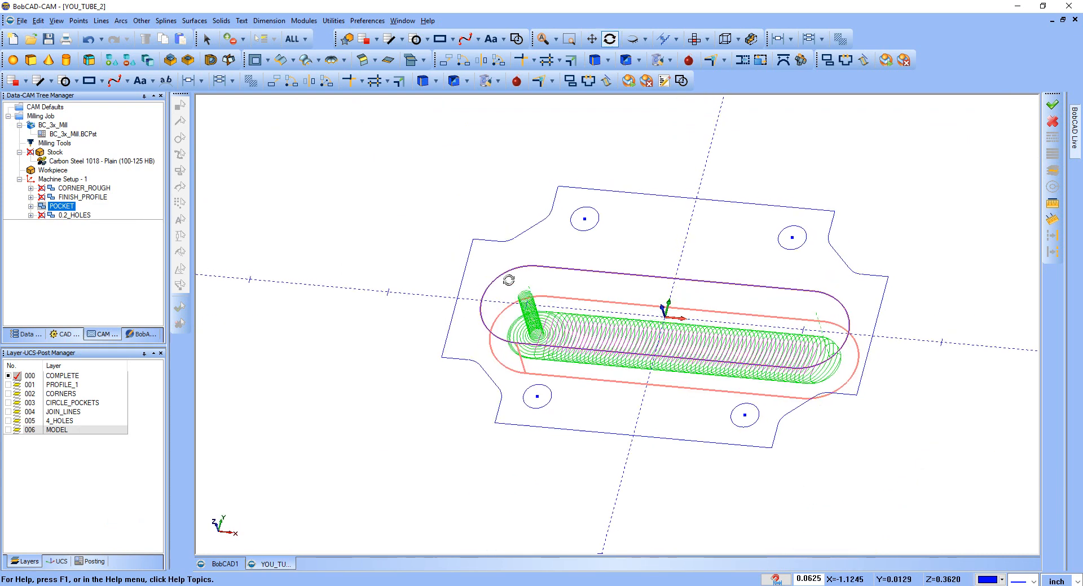
{"action": "left_click", "coordinate": [8, 431]}
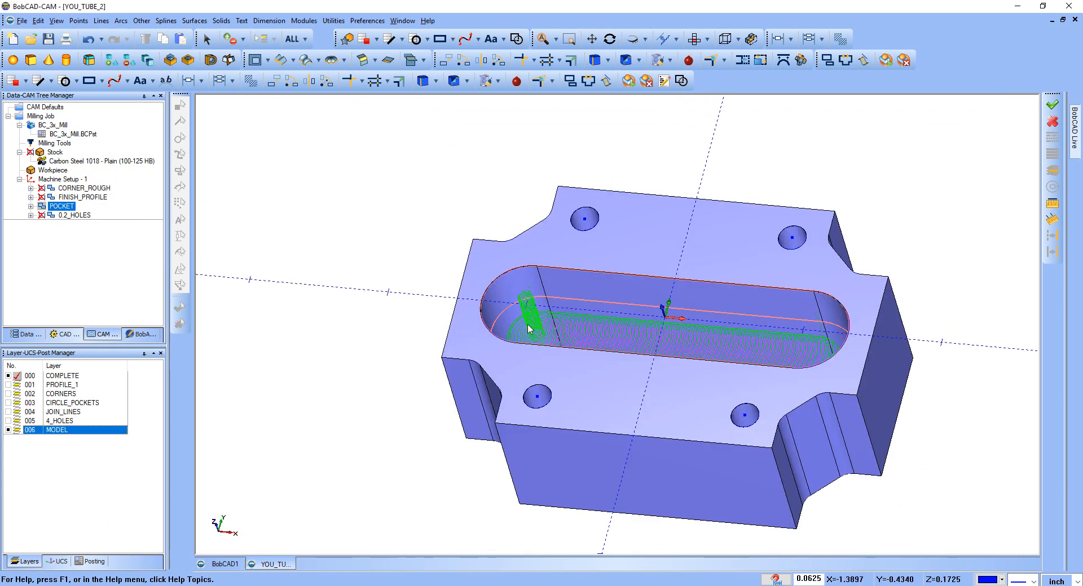
Open the POCKET feature for editing and review its Patterns settings alongside the pocket toolpath
{"action": "right_click", "coordinate": [58, 211]}
{"action": "left_click", "coordinate": [84, 211]}
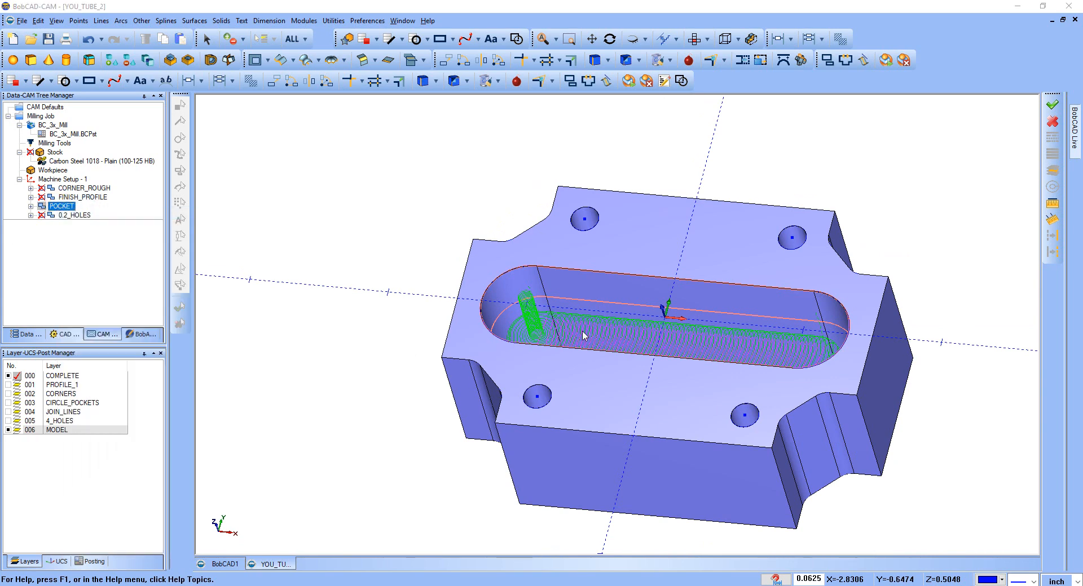
{"action": "left_click", "coordinate": [348, 198]}
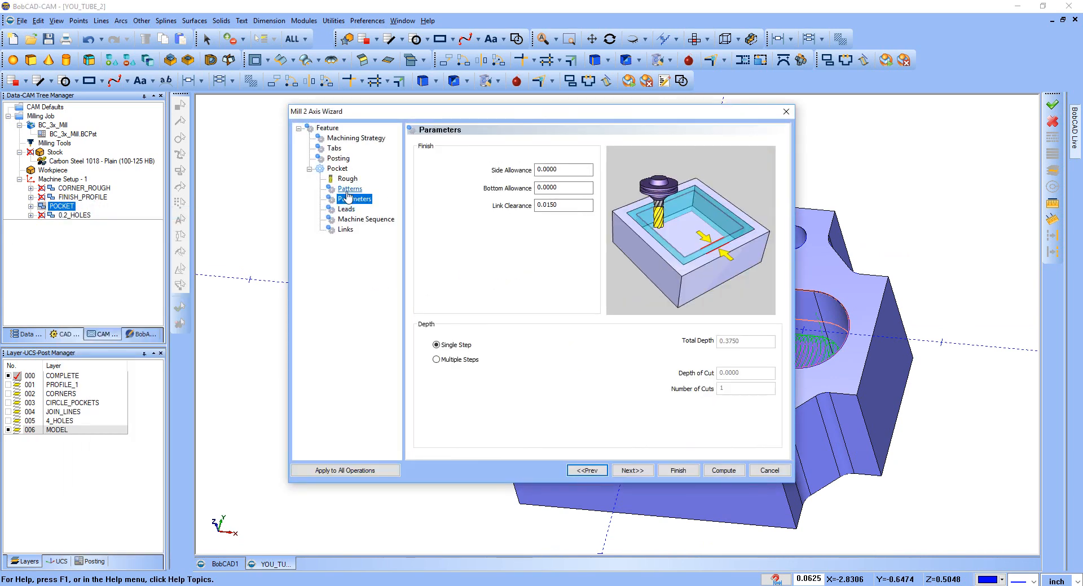
{"action": "left_click", "coordinate": [349, 190]}
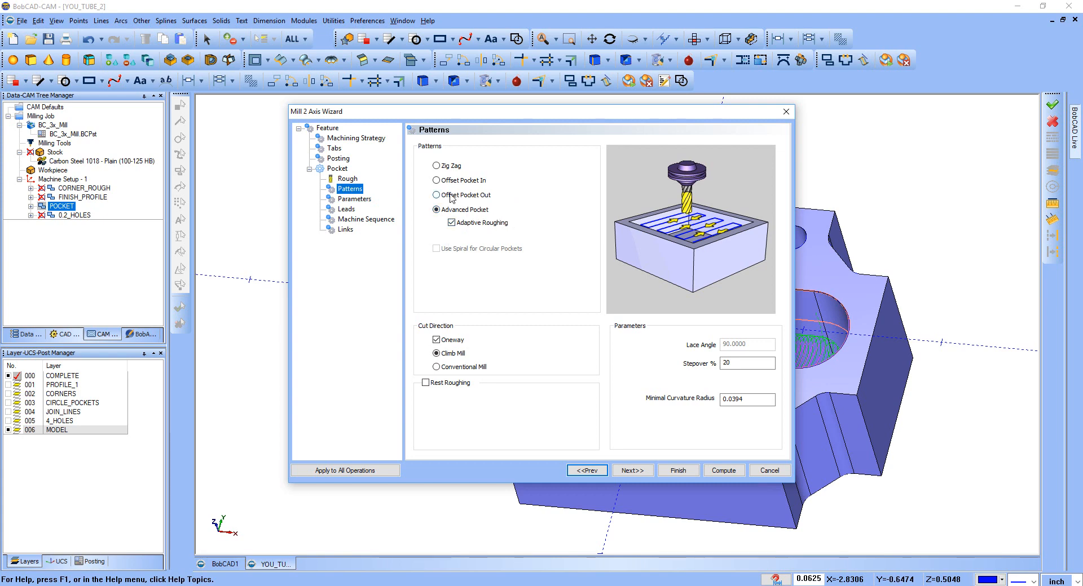
{"action": "left_click_drag", "start_coordinate": [554, 112], "coordinate": [237, 52]}
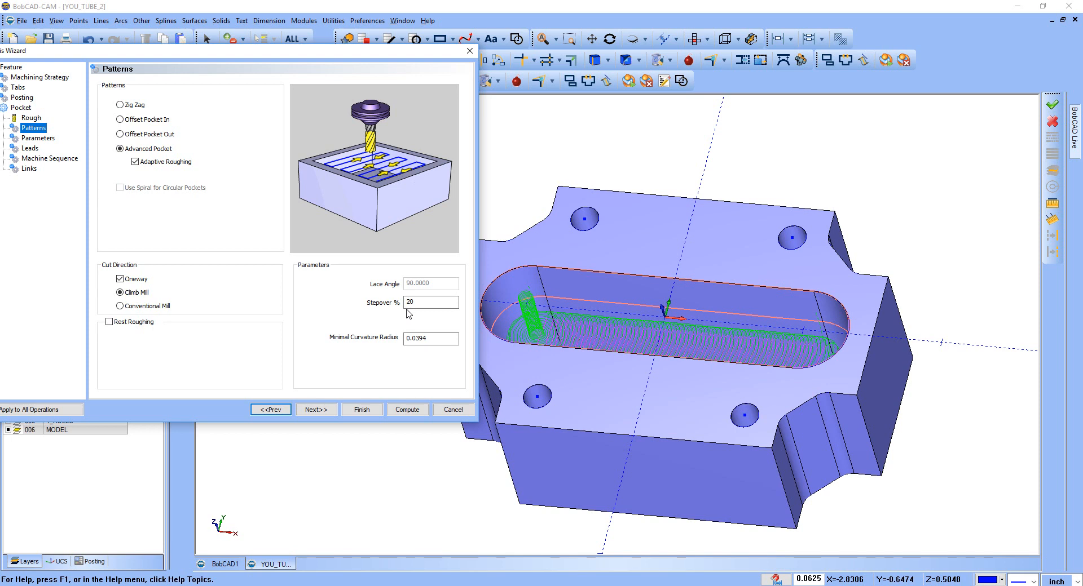
{"action": "left_click_drag", "start_coordinate": [319, 53], "coordinate": [376, 52]}
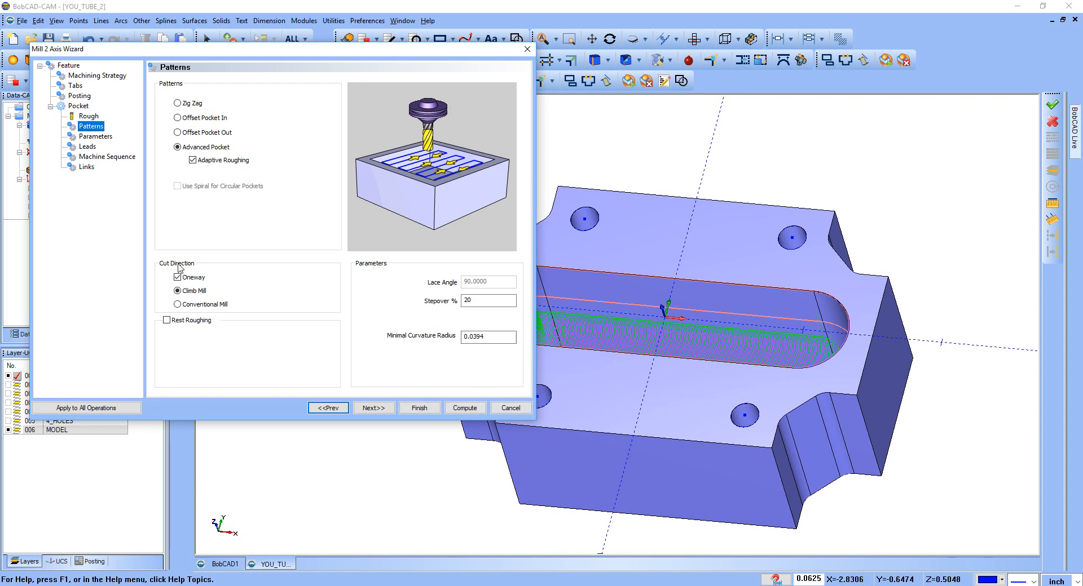
Return to the pocket's Machining Strategy settings and advance to the Tabs settings
{"action": "left_click", "coordinate": [97, 76]}
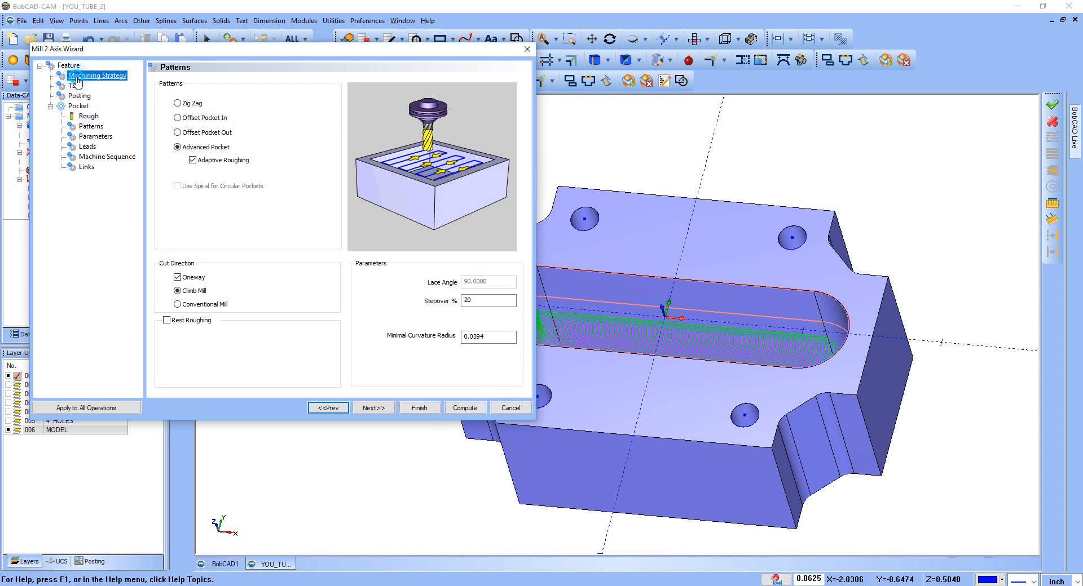
{"action": "left_click", "coordinate": [371, 410]}
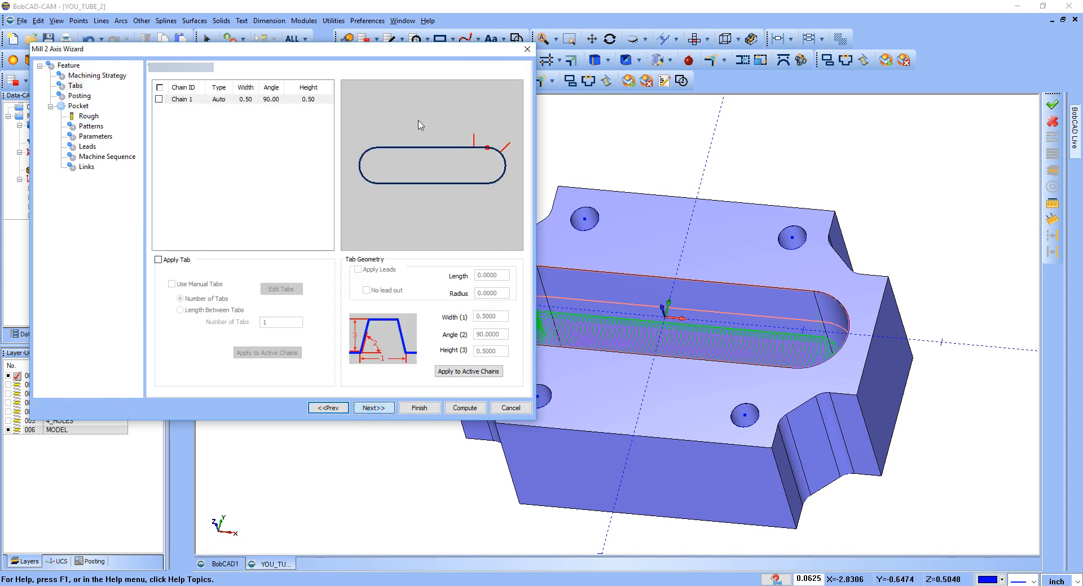
{"action": "left_click_drag", "start_coordinate": [366, 49], "coordinate": [571, 55]}
{"action": "left_click_drag", "start_coordinate": [651, 66], "coordinate": [638, 94]}
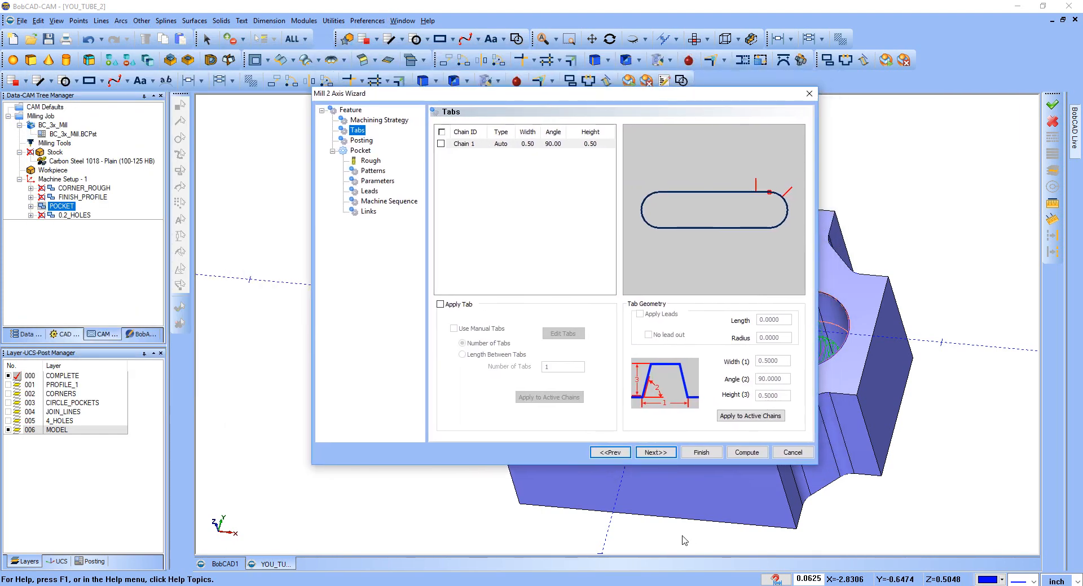
Review the pocket's Posting and Rough tool settings, and recompute the toolpath with the Offset Pocket Out pattern
{"action": "left_click", "coordinate": [653, 453]}
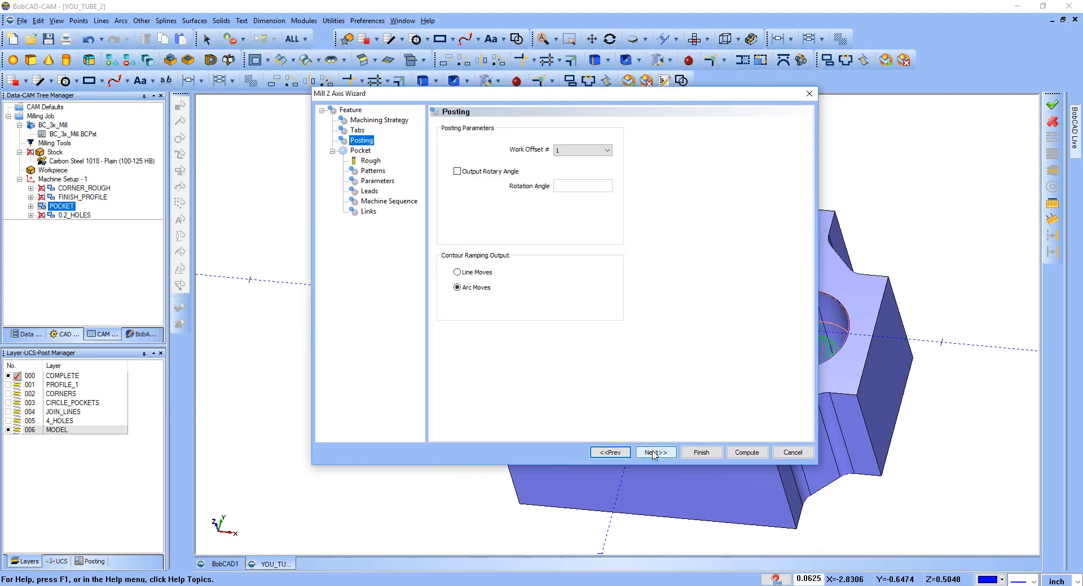
{"action": "left_click", "coordinate": [654, 452]}
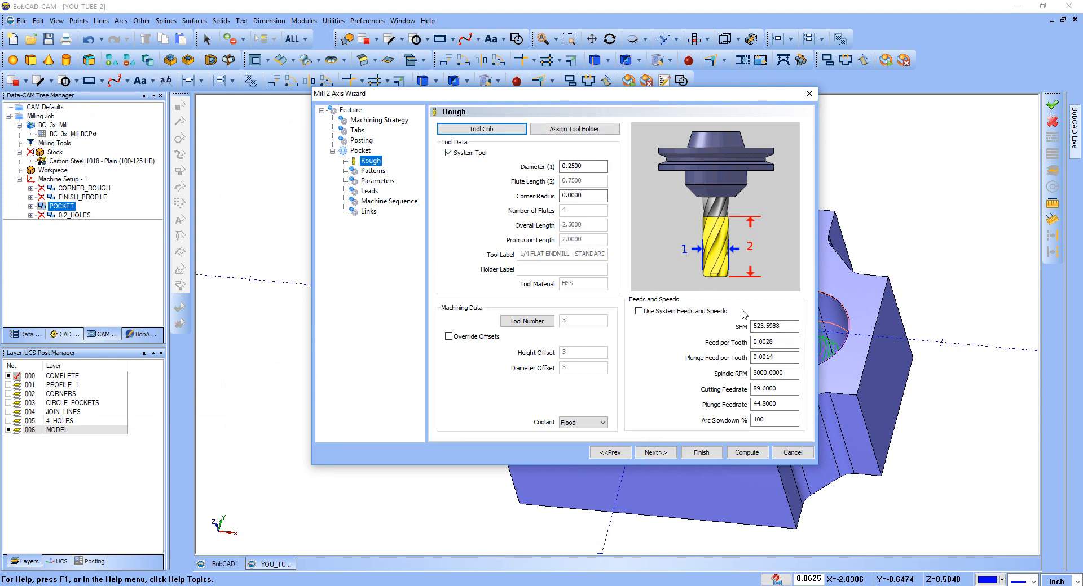
{"action": "left_click", "coordinate": [656, 453]}
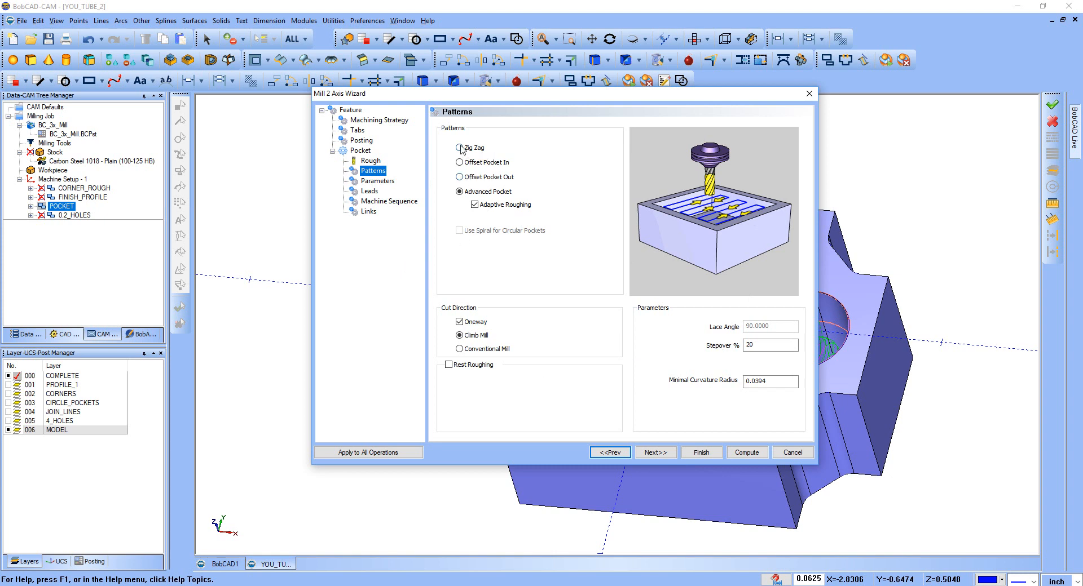
{"action": "left_click", "coordinate": [459, 177]}
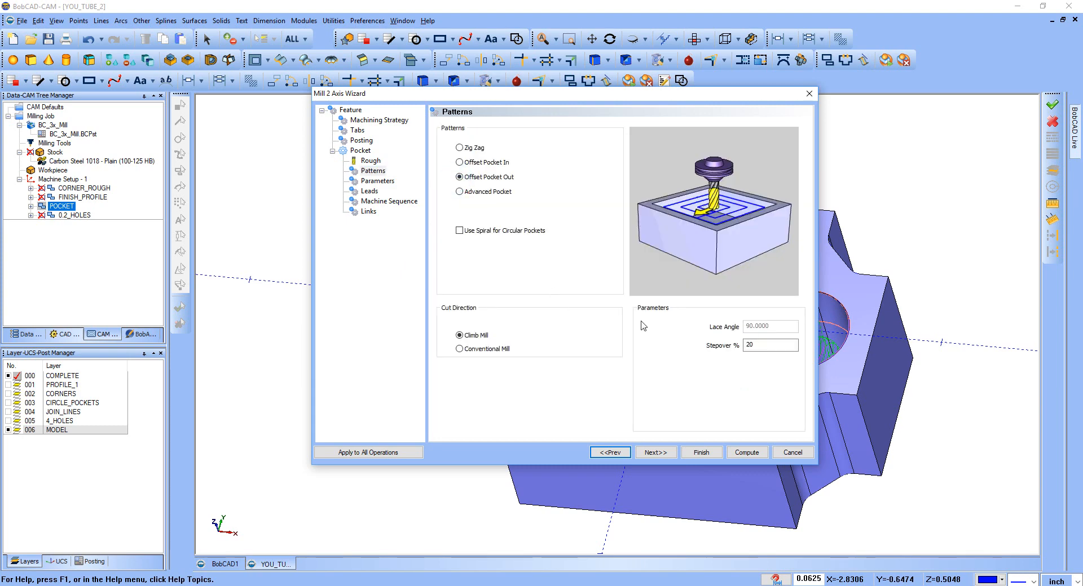
{"action": "left_click", "coordinate": [745, 452]}
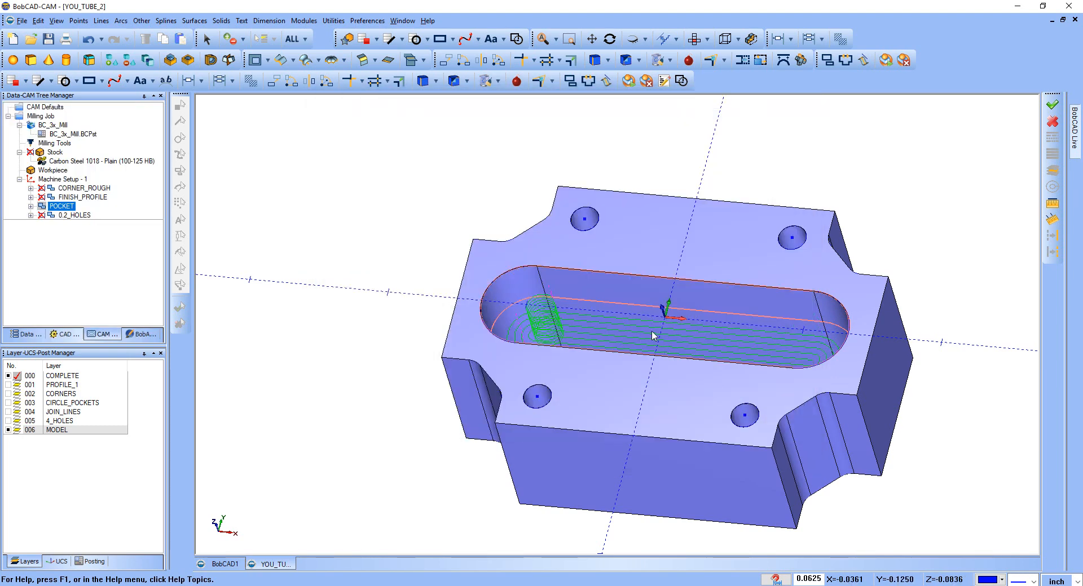
Examine the offset pocket toolpath's helical entry and its concentric passes inside the slot
{"action": "middle_click_drag", "start_coordinate": [653, 333], "coordinate": [666, 369]}
{"action": "scroll", "coordinate": [598, 342], "scroll_direction": "up", "scroll_amount": 5}
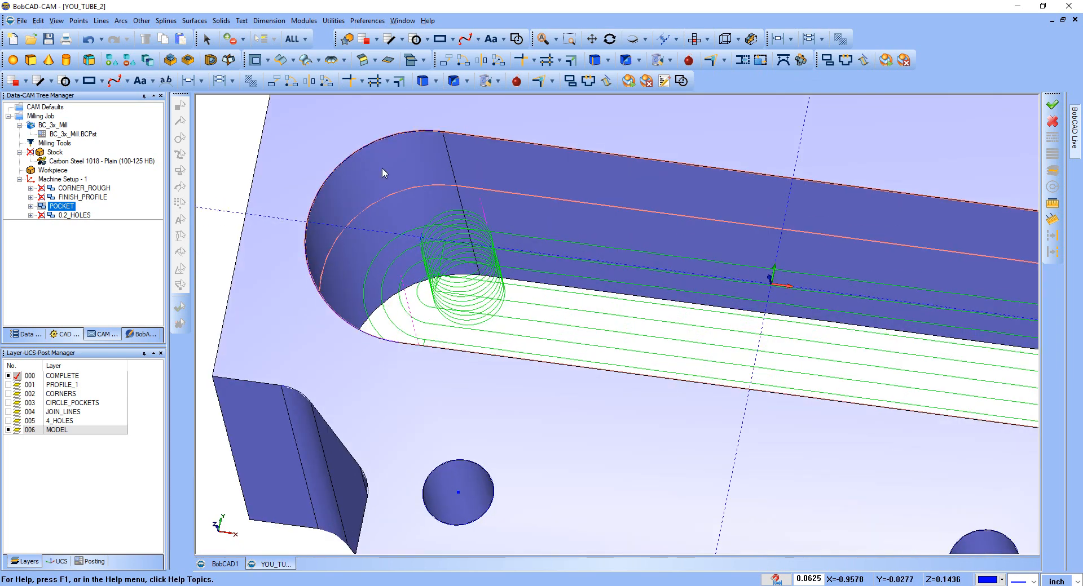
{"action": "scroll", "coordinate": [585, 279], "scroll_direction": "down", "scroll_amount": 4}
{"action": "scroll", "coordinate": [618, 290], "scroll_direction": "down", "scroll_amount": 1}
{"action": "middle_click_drag", "start_coordinate": [600, 300], "coordinate": [570, 318]}
{"action": "scroll", "coordinate": [562, 291], "scroll_direction": "up", "scroll_amount": 3}
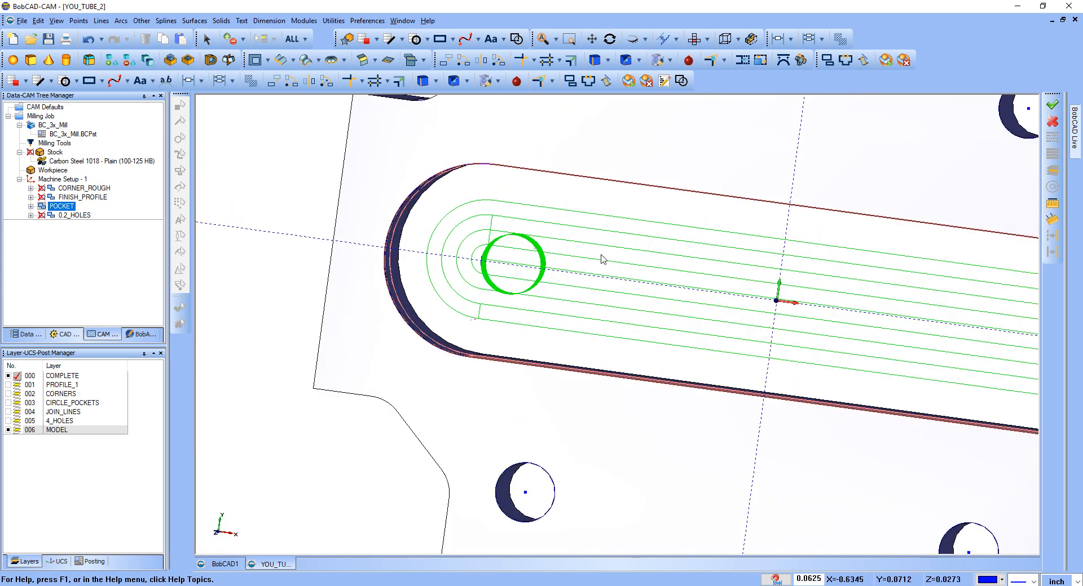
{"action": "middle_click_drag", "start_coordinate": [652, 260], "coordinate": [649, 241]}
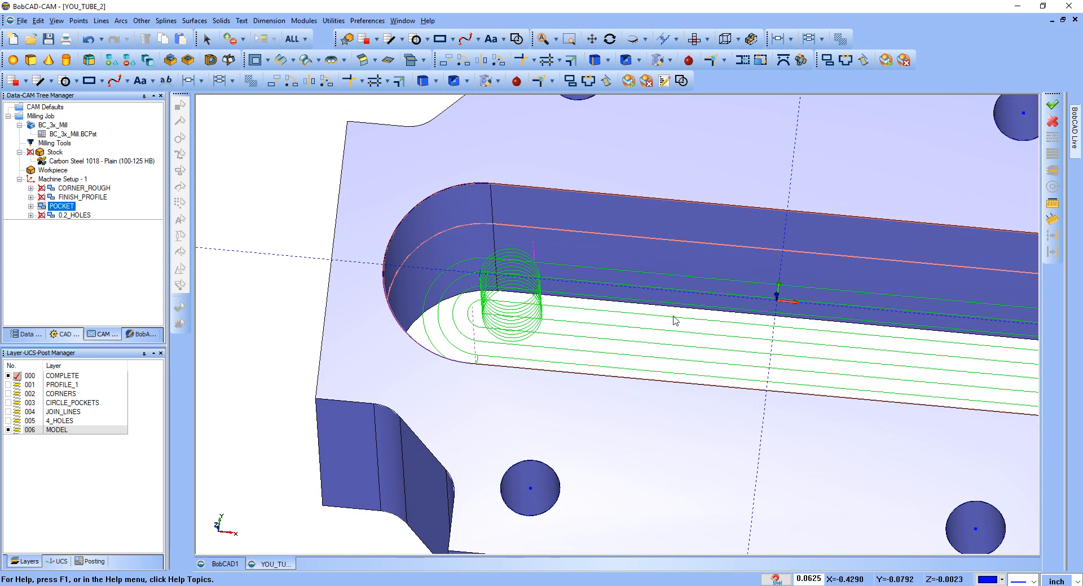
{"action": "scroll", "coordinate": [674, 319], "scroll_direction": "down", "scroll_amount": 3}
{"action": "middle_click_drag", "start_coordinate": [773, 358], "coordinate": [575, 367]}
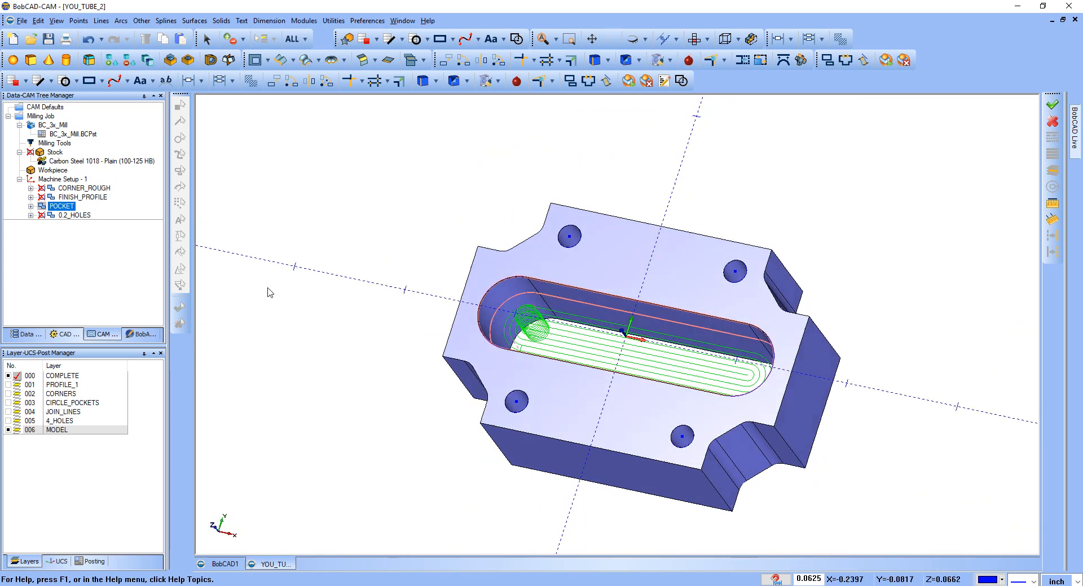
Edit the POCKET feature to use the Advanced Pocket pattern with Adaptive Roughing, and recompute its toolpath
{"action": "right_click", "coordinate": [62, 210]}
{"action": "left_click", "coordinate": [98, 213]}
{"action": "left_click", "coordinate": [350, 197]}
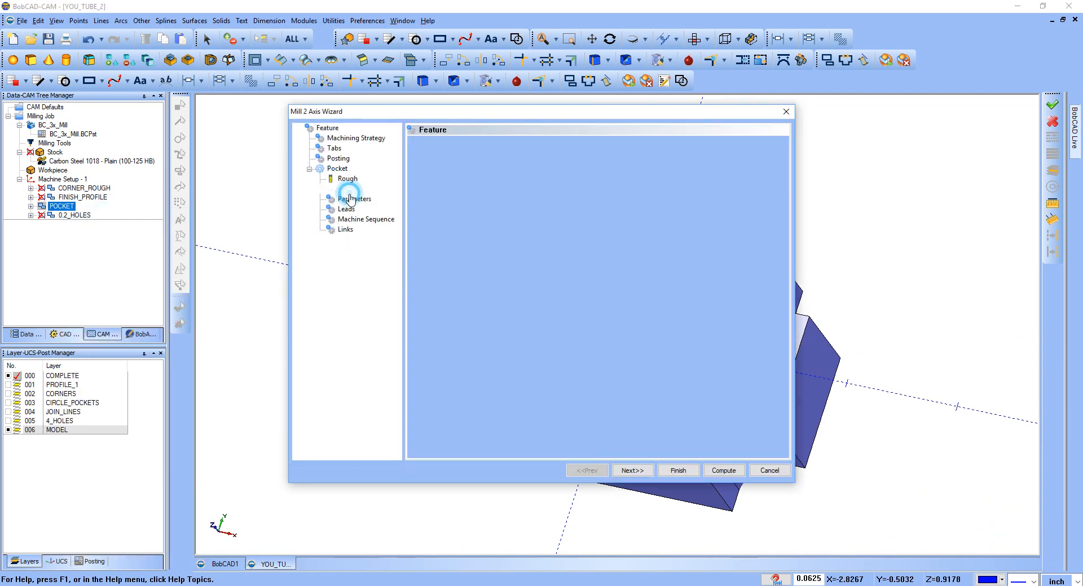
{"action": "left_click", "coordinate": [436, 209]}
{"action": "left_click", "coordinate": [452, 223]}
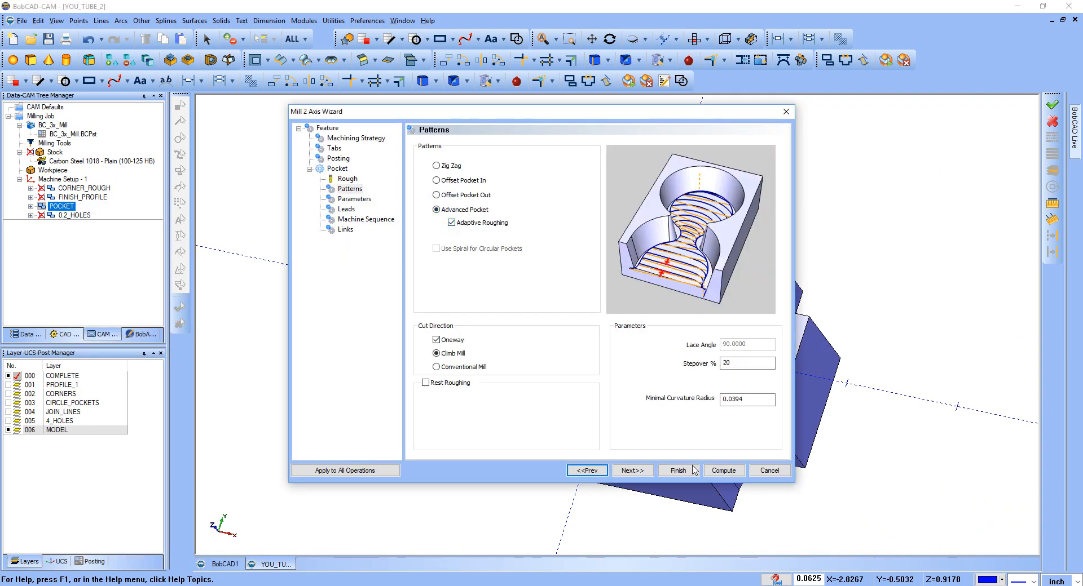
{"action": "left_click", "coordinate": [720, 471]}
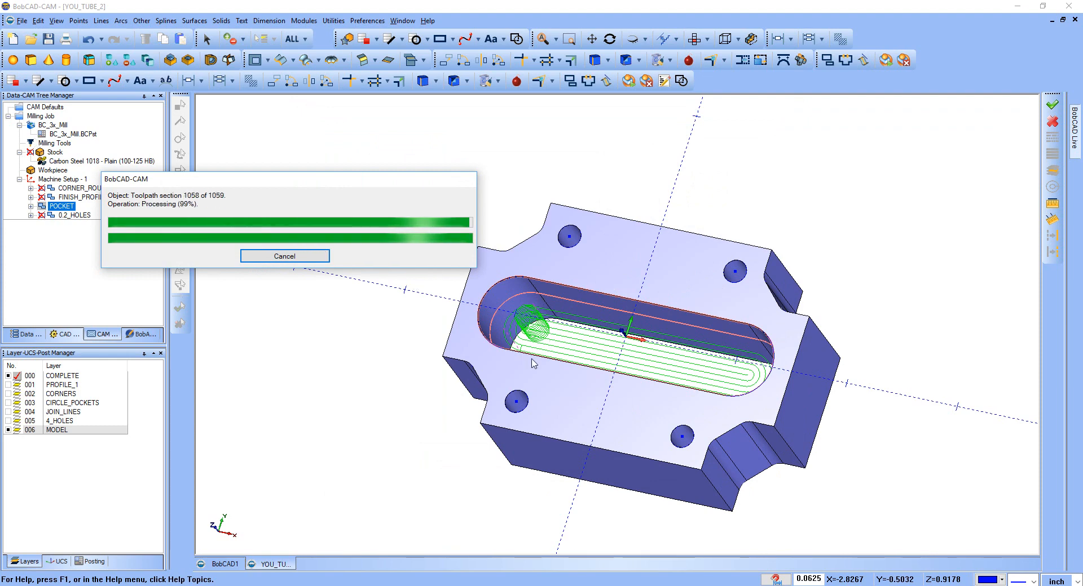
Examine the adaptive roughing toolpath's entry and arc passes along the pocket from several angles
{"action": "scroll", "coordinate": [519, 333], "scroll_direction": "up", "scroll_amount": 5}
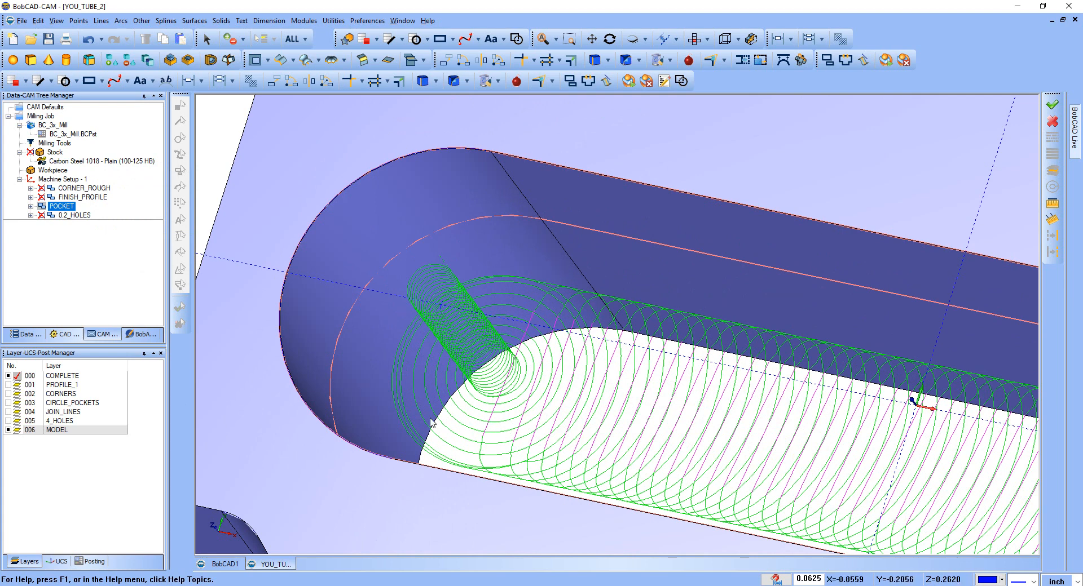
{"action": "scroll", "coordinate": [460, 401], "scroll_direction": "down", "scroll_amount": 5}
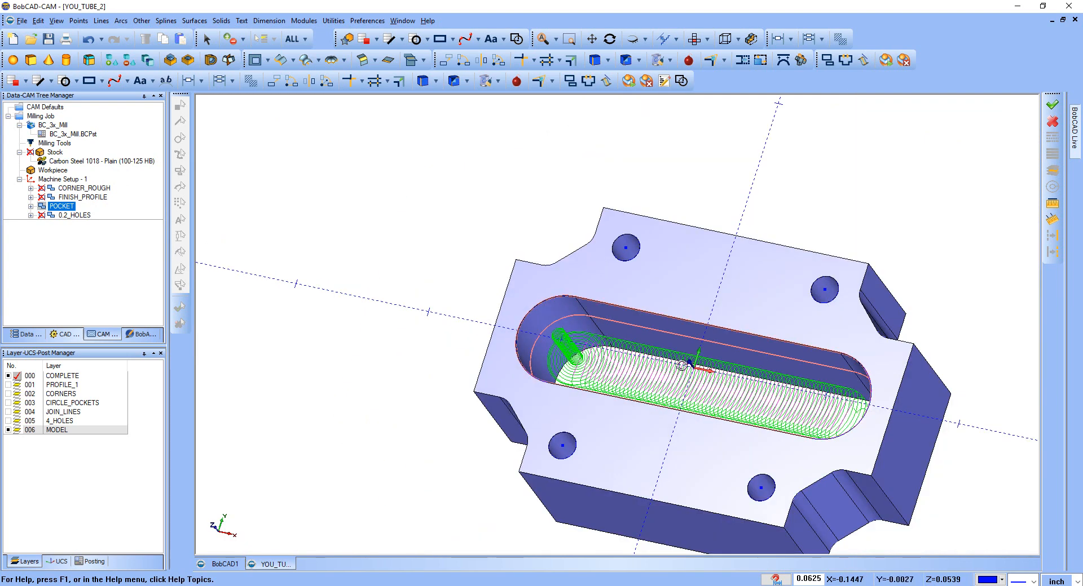
{"action": "middle_click_drag", "start_coordinate": [682, 366], "coordinate": [569, 345]}
{"action": "scroll", "coordinate": [570, 346], "scroll_direction": "down", "scroll_amount": 2}
{"action": "middle_click_drag", "start_coordinate": [639, 357], "coordinate": [710, 316]}
{"action": "scroll", "coordinate": [658, 357], "scroll_direction": "down", "scroll_amount": 4}
{"action": "scroll", "coordinate": [656, 382], "scroll_direction": "up", "scroll_amount": 3}
{"action": "scroll", "coordinate": [710, 316], "scroll_direction": "up", "scroll_amount": 2}
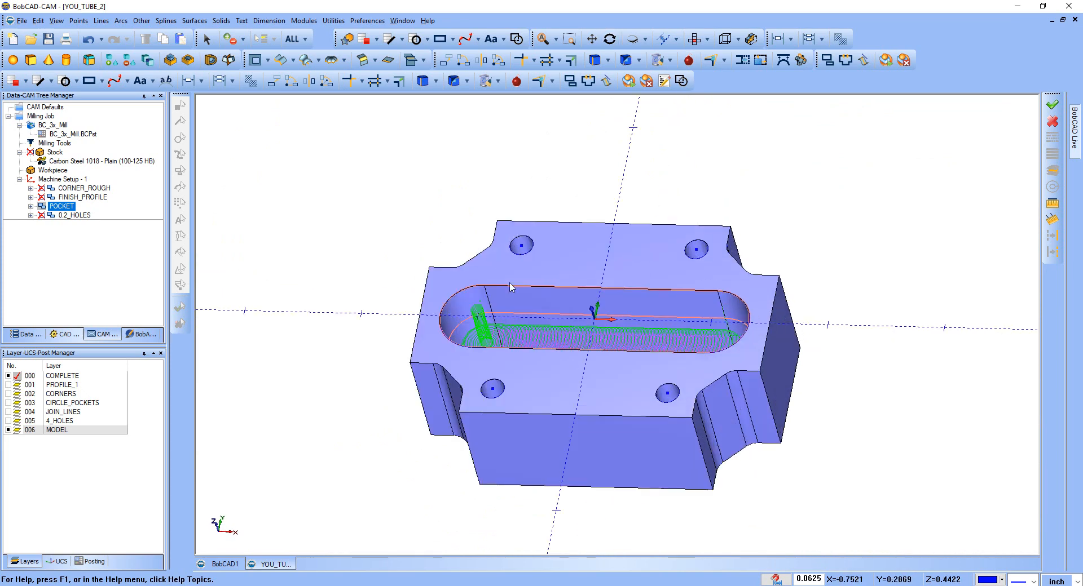
{"action": "mouse_move", "coordinate": [509, 283]}
{"action": "middle_mouse_down"}
{"action": "mouse_move", "coordinate": [542, 321]}
{"action": "mouse_move", "coordinate": [497, 296]}
{"action": "middle_mouse_up"}
{"action": "scroll", "coordinate": [544, 332], "scroll_direction": "down", "scroll_amount": 3}
{"action": "scroll", "coordinate": [544, 333], "scroll_direction": "up", "scroll_amount": 3}
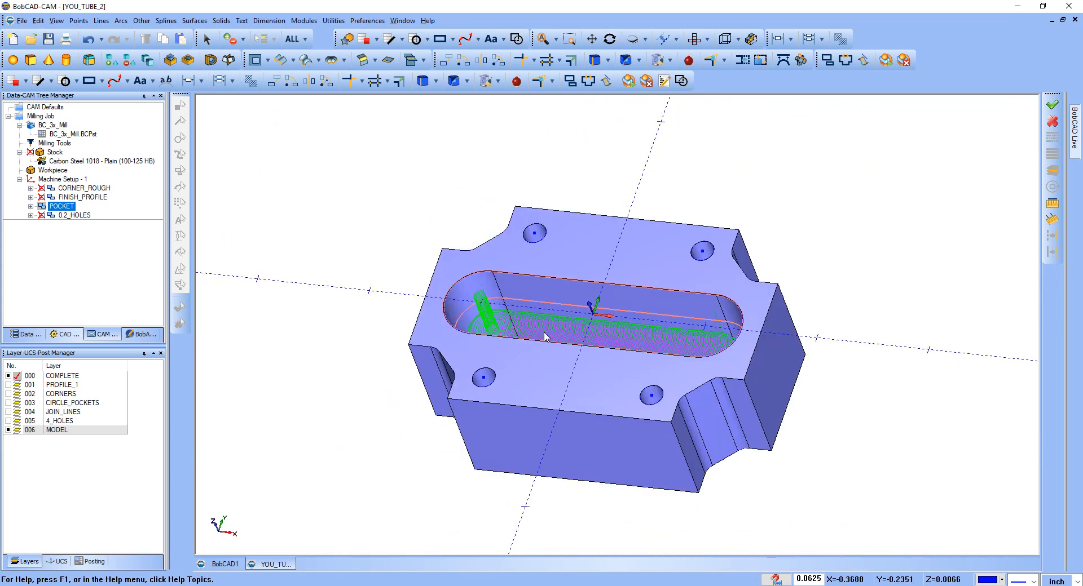
Blank the POCKET feature's toolpath and unblank the 0.2_HOLES toolpath
{"action": "right_click", "coordinate": [66, 210]}
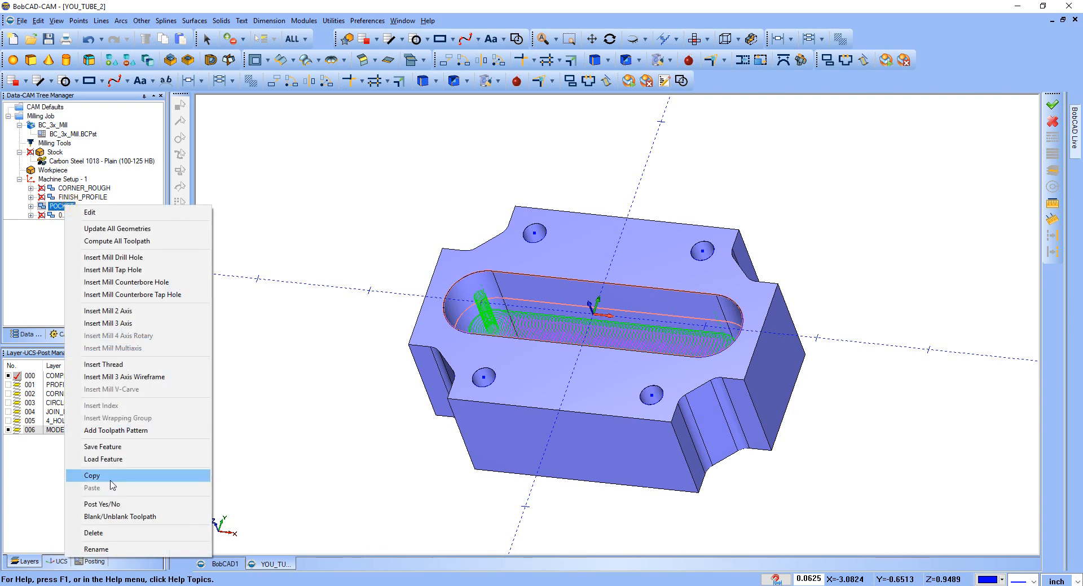
{"action": "left_click", "coordinate": [119, 517]}
{"action": "left_click", "coordinate": [57, 215]}
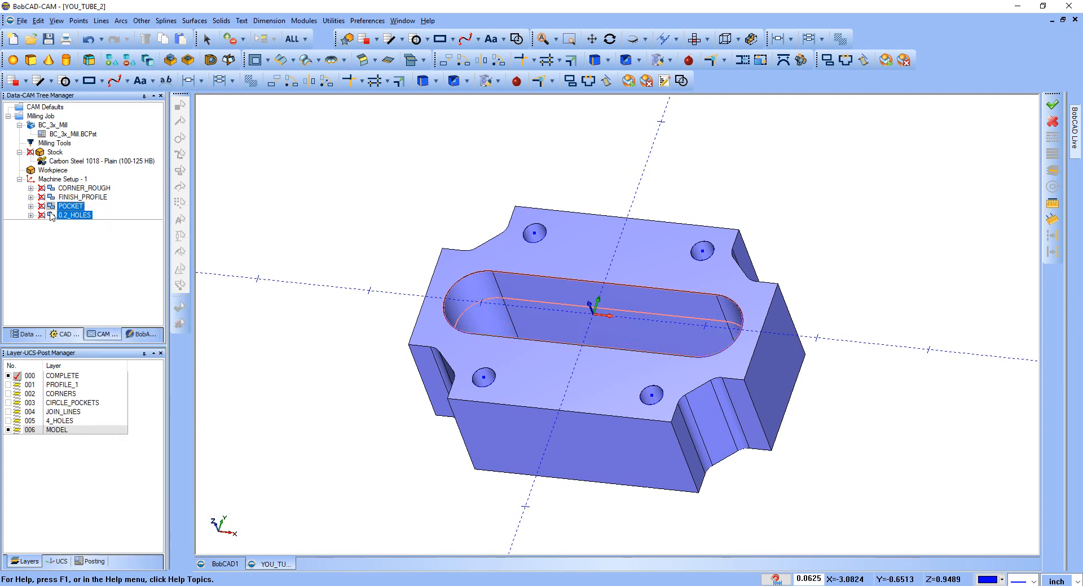
{"action": "right_click", "coordinate": [52, 215]}
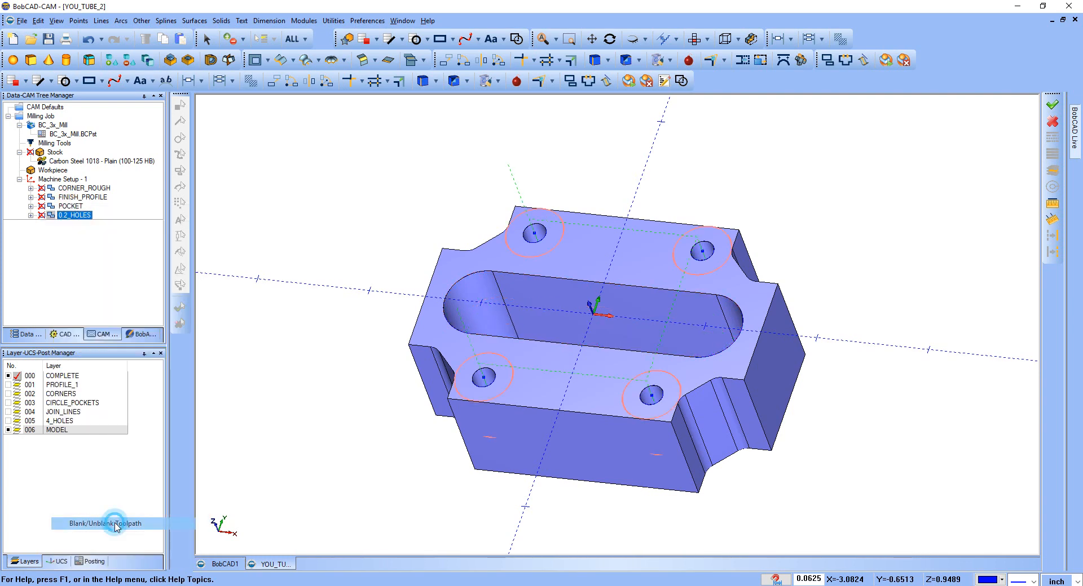
{"action": "left_click", "coordinate": [85, 523]}
Examine the 0.2_HOLES toolpath at the four holes and the rapid moves between them
{"action": "middle_click_drag", "start_coordinate": [583, 298], "coordinate": [556, 308]}
{"action": "scroll", "coordinate": [570, 186], "scroll_direction": "up", "scroll_amount": 5}
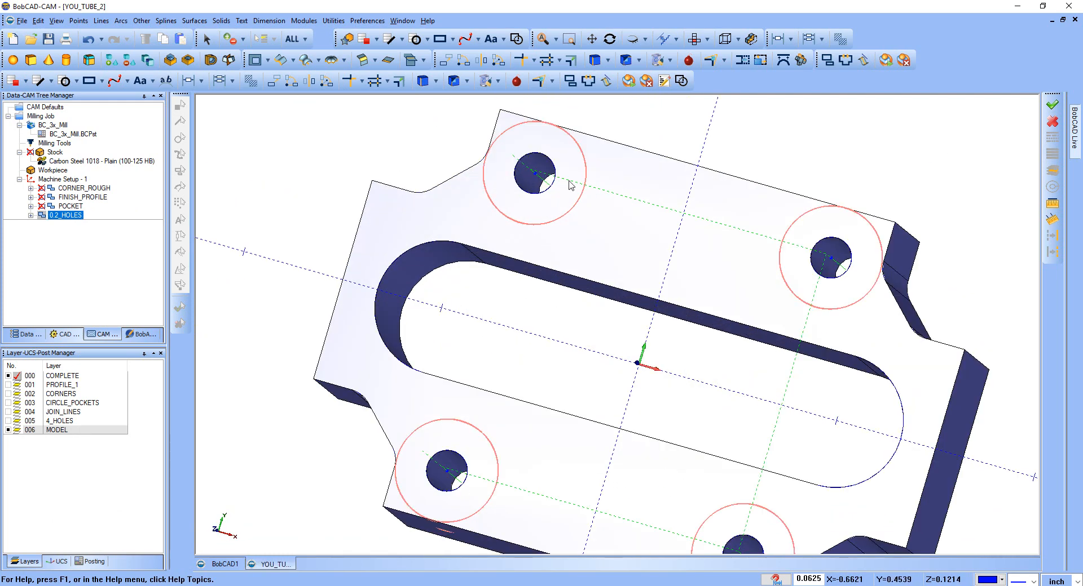
{"action": "scroll", "coordinate": [512, 200], "scroll_direction": "down", "scroll_amount": 4}
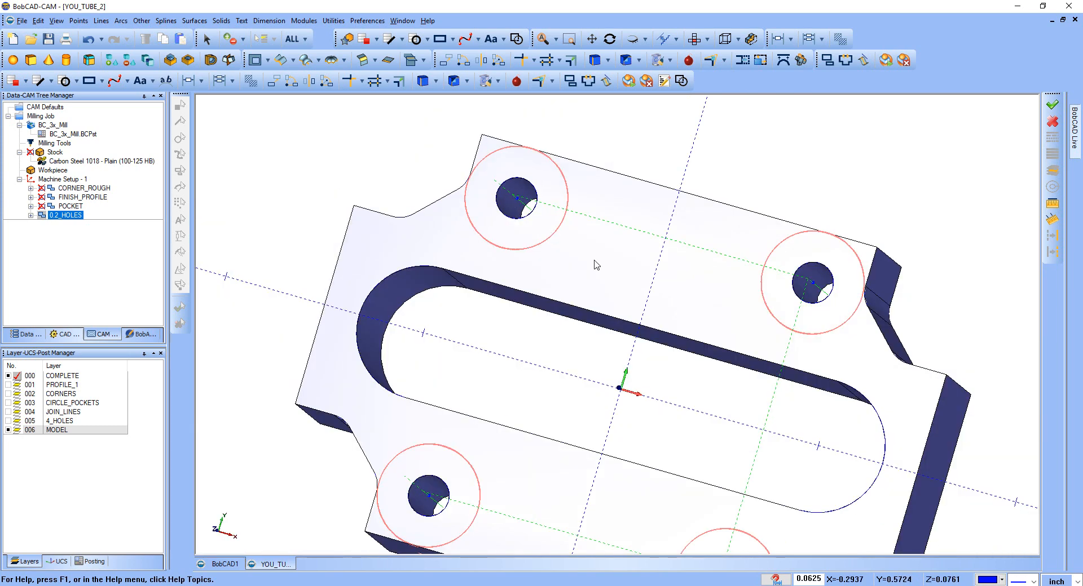
{"action": "middle_click_drag", "start_coordinate": [598, 242], "coordinate": [602, 239]}
{"action": "scroll", "coordinate": [612, 287], "scroll_direction": "down", "scroll_amount": 3}
{"action": "mouse_move", "coordinate": [621, 276]}
{"action": "middle_mouse_down"}
{"action": "mouse_move", "coordinate": [633, 288]}
{"action": "mouse_move", "coordinate": [609, 265]}
{"action": "middle_mouse_up"}
{"action": "scroll", "coordinate": [592, 276], "scroll_direction": "down", "scroll_amount": 1}
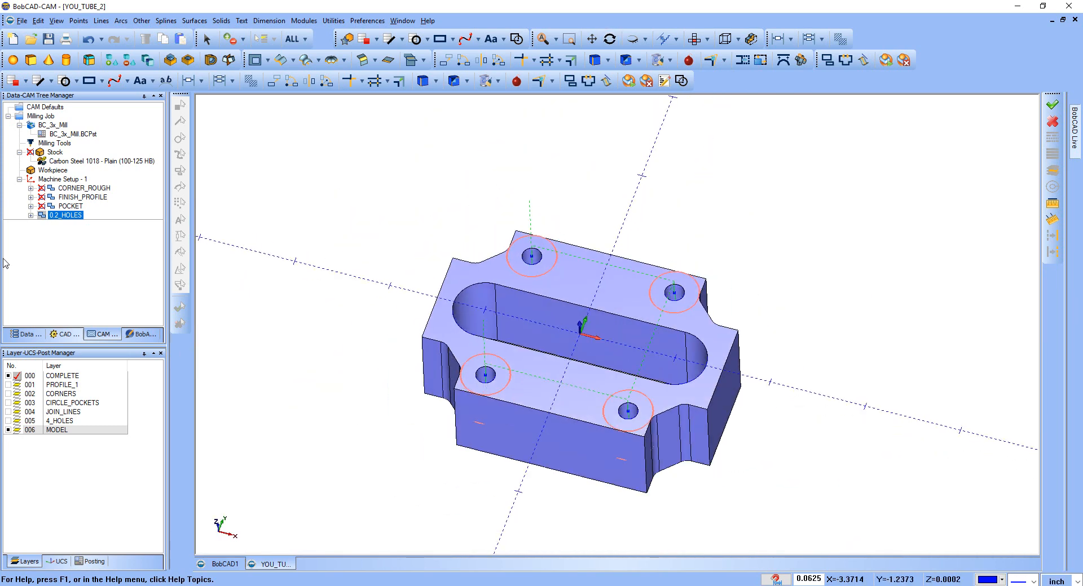
Blank the 0.2_HOLES feature's toolpath so that only the model is displayed
{"action": "right_click", "coordinate": [62, 215]}
{"action": "left_click", "coordinate": [101, 514]}
{"action": "scroll", "coordinate": [640, 359], "scroll_direction": "down", "scroll_amount": 2}
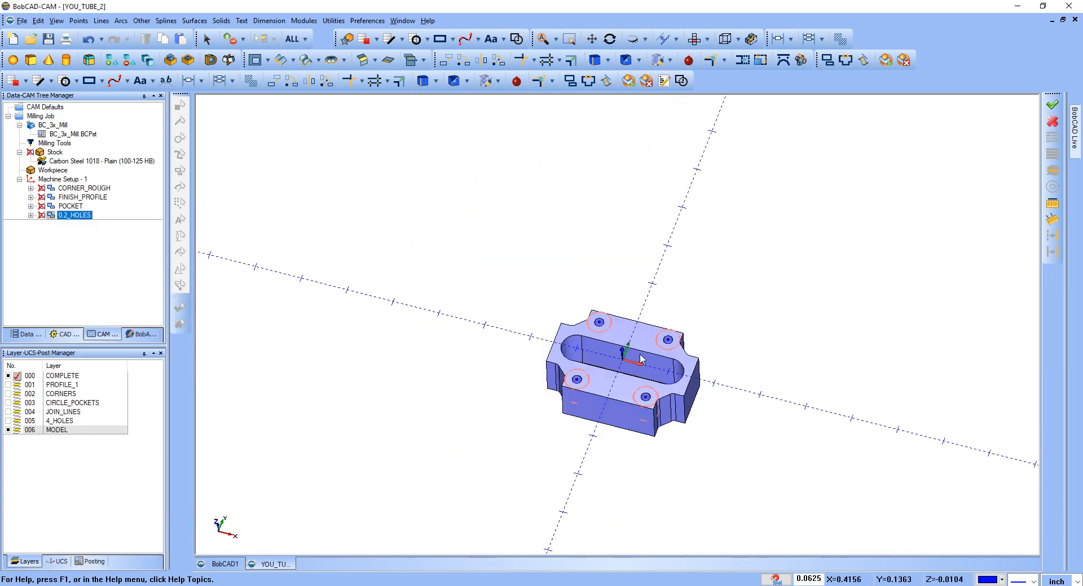
{"action": "scroll", "coordinate": [640, 358], "scroll_direction": "up", "scroll_amount": 4}
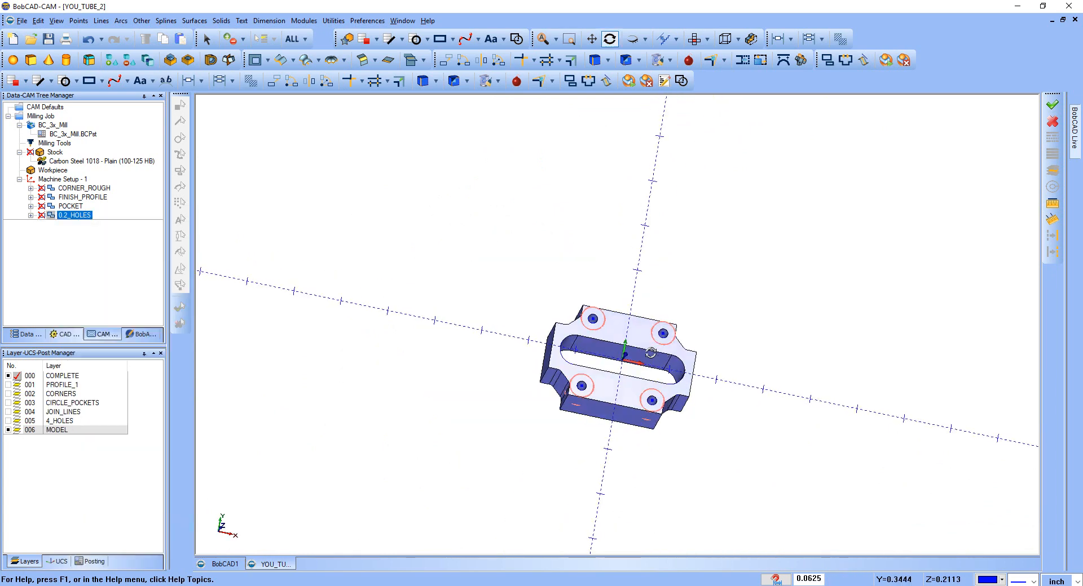
Open the machining simulation, hide its toolpath display, and reduce the simulation run speed
{"action": "left_click", "coordinate": [890, 59]}
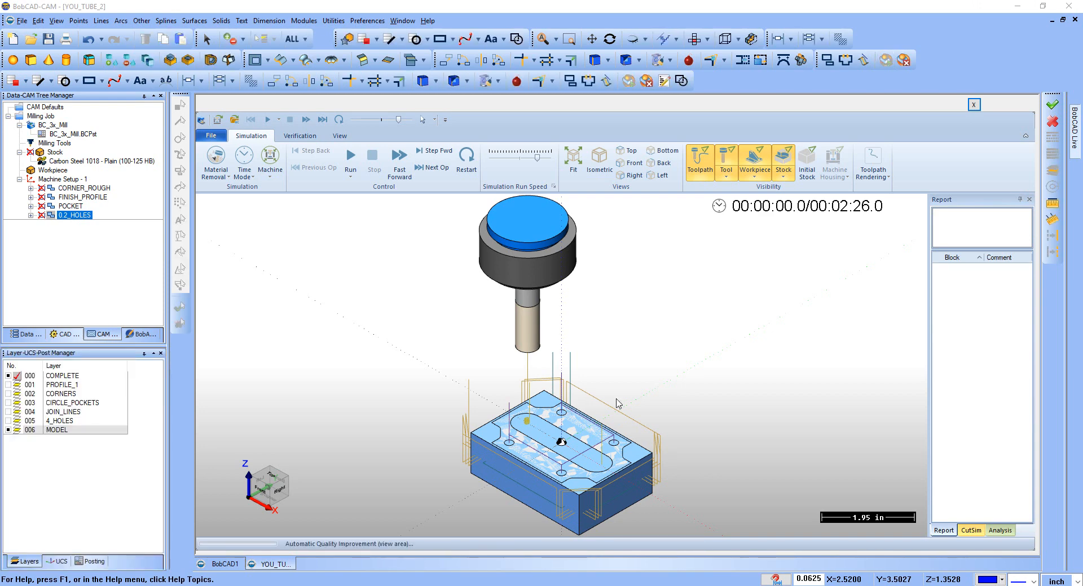
{"action": "middle_click_drag", "start_coordinate": [604, 386], "coordinate": [605, 325]}
{"action": "middle_click_drag", "start_coordinate": [586, 412], "coordinate": [626, 434]}
{"action": "left_click", "coordinate": [704, 168]}
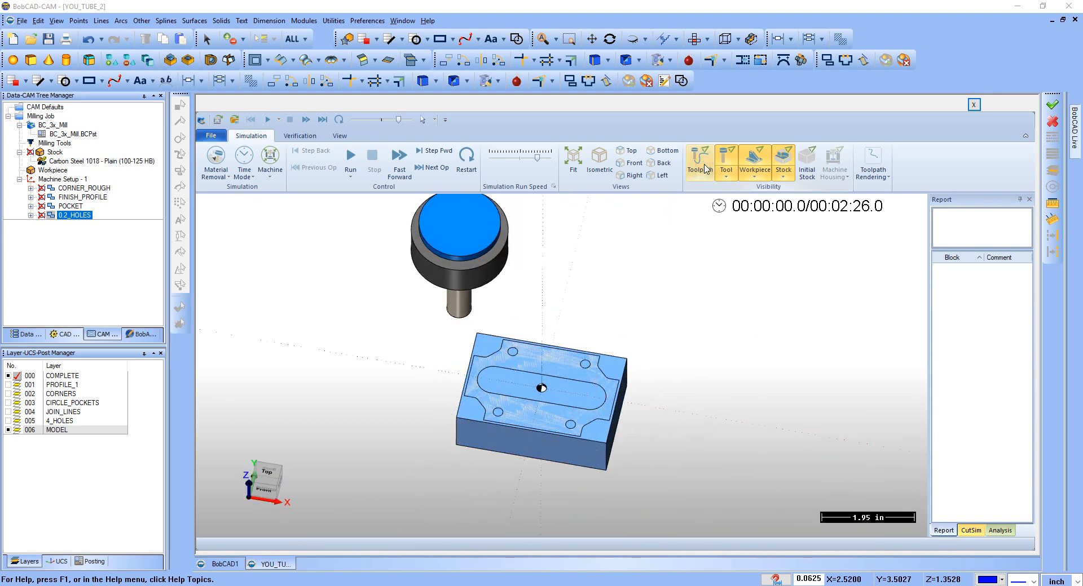
{"action": "scroll", "coordinate": [561, 400], "scroll_direction": "up", "scroll_amount": 5}
{"action": "scroll", "coordinate": [524, 367], "scroll_direction": "down", "scroll_amount": 5}
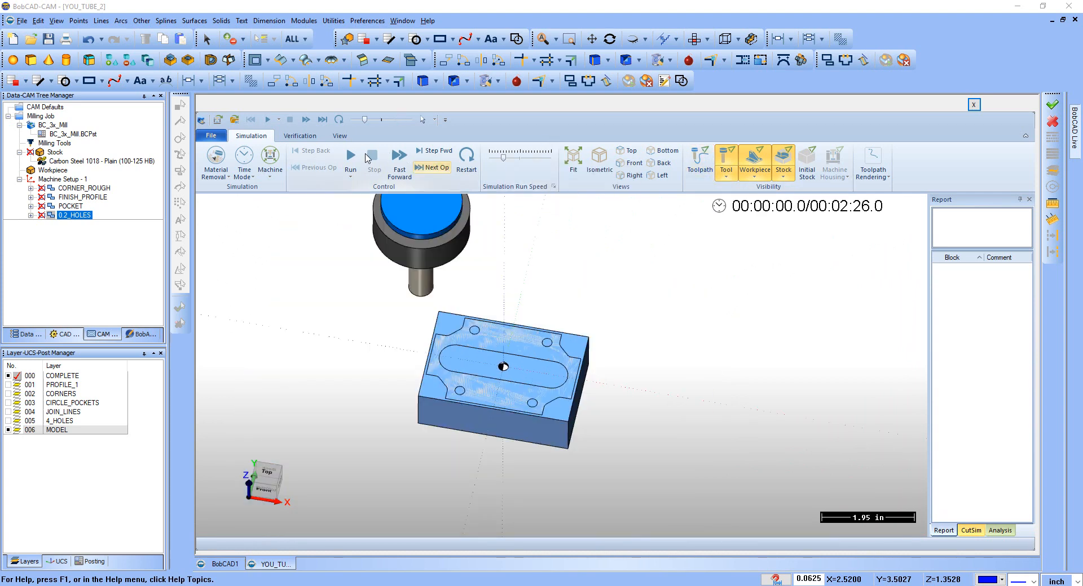
Run the simulation and examine the corner roughing cuts on the stock
{"action": "left_click", "coordinate": [350, 155]}
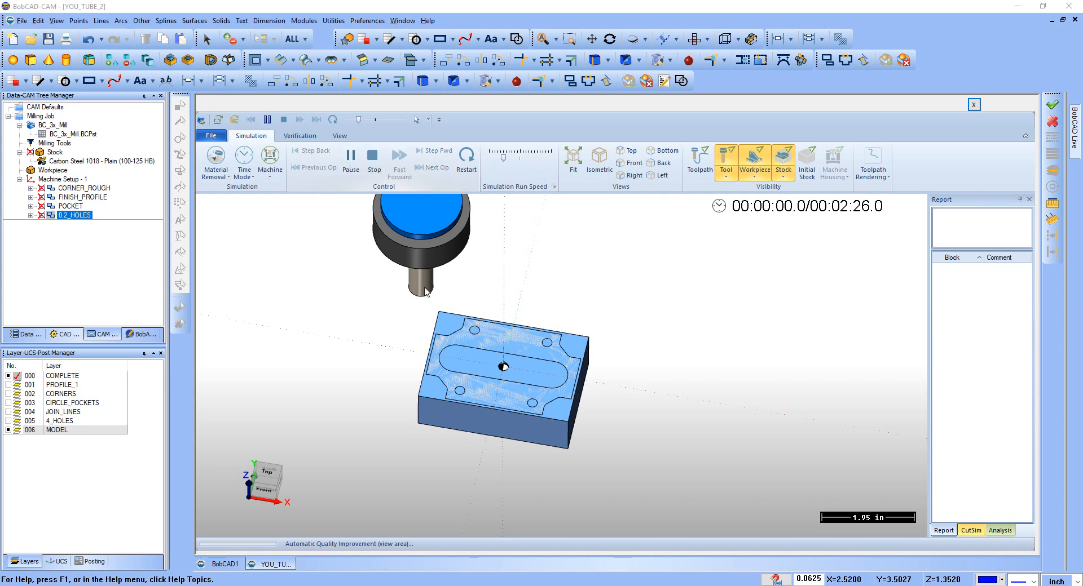
{"action": "middle_click_drag", "start_coordinate": [587, 325], "coordinate": [541, 341]}
{"action": "middle_click_drag", "start_coordinate": [441, 341], "coordinate": [523, 373]}
{"action": "scroll", "coordinate": [465, 364], "scroll_direction": "up", "scroll_amount": 4}
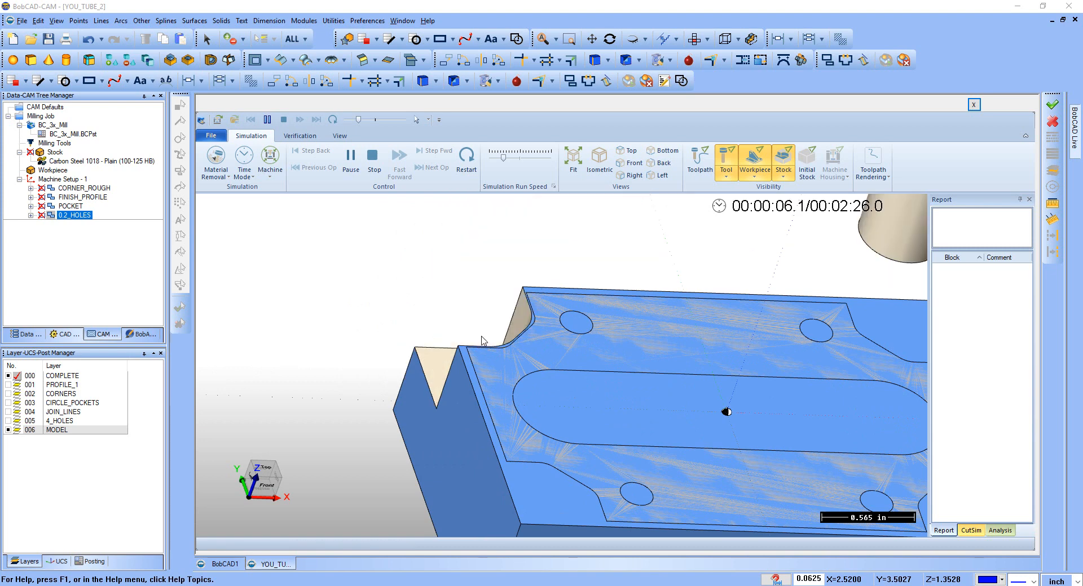
{"action": "scroll", "coordinate": [499, 332], "scroll_direction": "down", "scroll_amount": 2}
{"action": "middle_click_drag", "start_coordinate": [532, 321], "coordinate": [380, 285]}
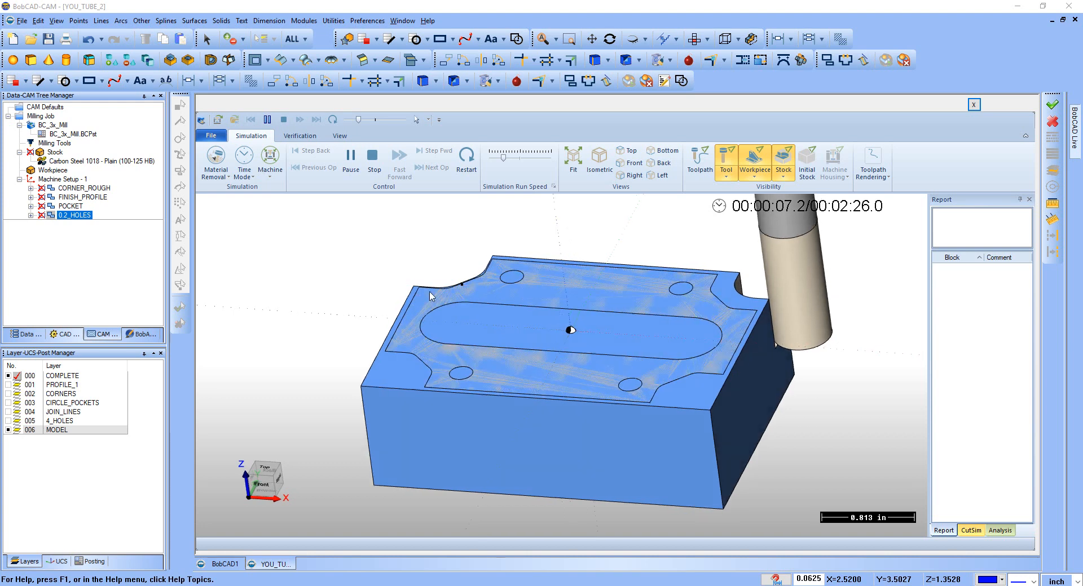
{"action": "scroll", "coordinate": [782, 273], "scroll_direction": "down", "scroll_amount": 1}
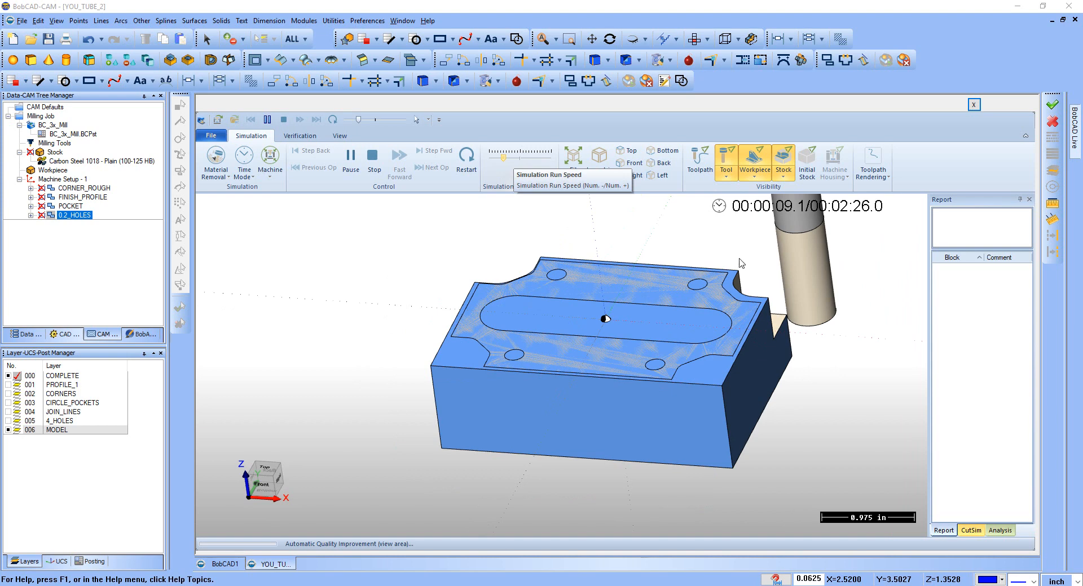
Raise the run speed through the corner roughing, reduce it for the profile finishing, and inspect the finished corner wall
{"action": "left_click", "coordinate": [517, 160]}
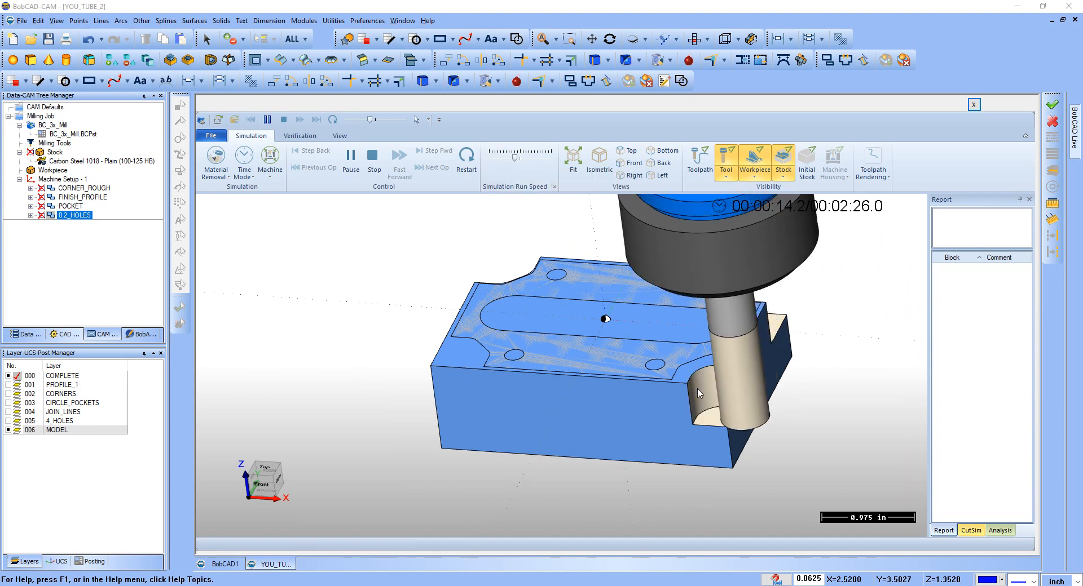
{"action": "left_click", "coordinate": [526, 160]}
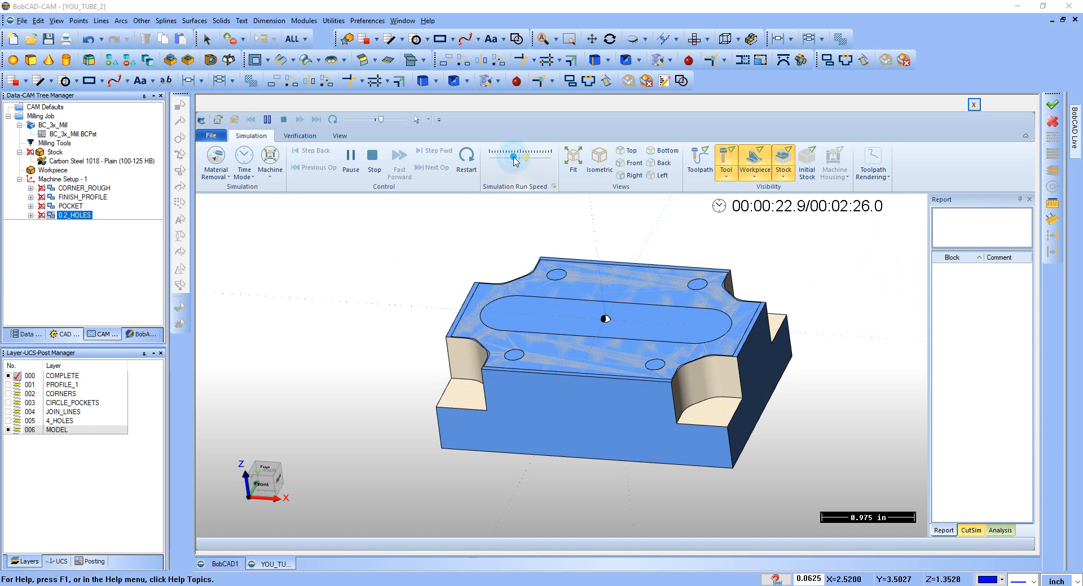
{"action": "left_click", "coordinate": [510, 159]}
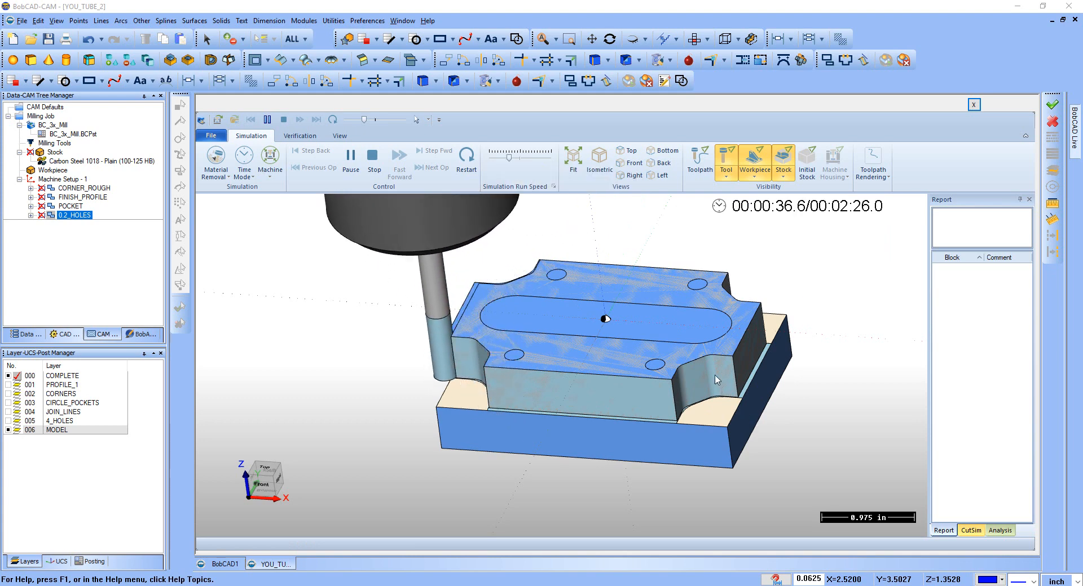
{"action": "scroll", "coordinate": [705, 378], "scroll_direction": "up", "scroll_amount": 6}
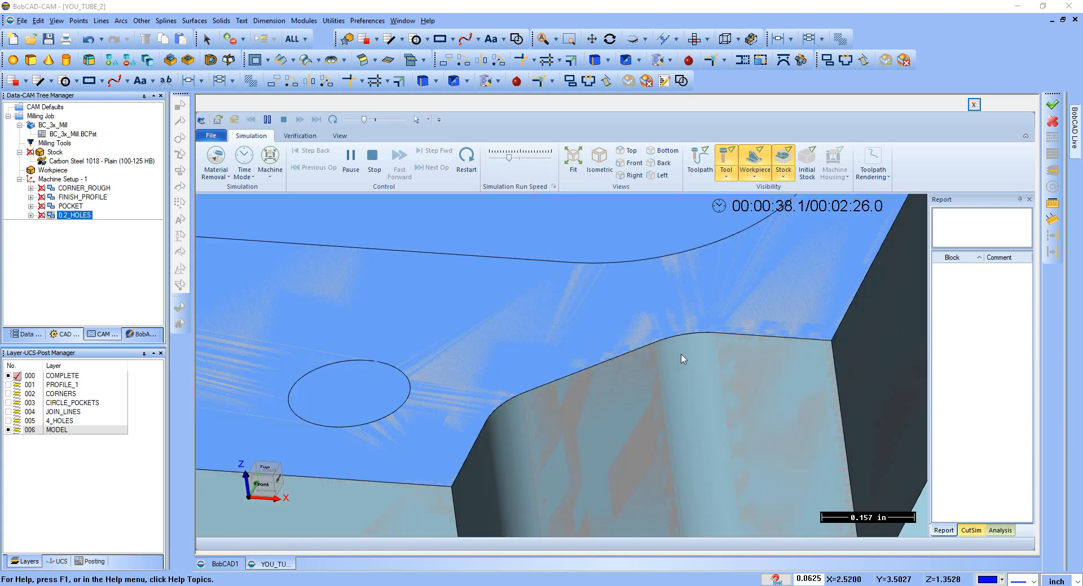
Raise the simulation run speed slightly and examine the tool's entry into the slot-shaped pocket up close
{"action": "scroll", "coordinate": [564, 309], "scroll_direction": "down", "scroll_amount": 9}
{"action": "scroll", "coordinate": [643, 338], "scroll_direction": "up", "scroll_amount": 2}
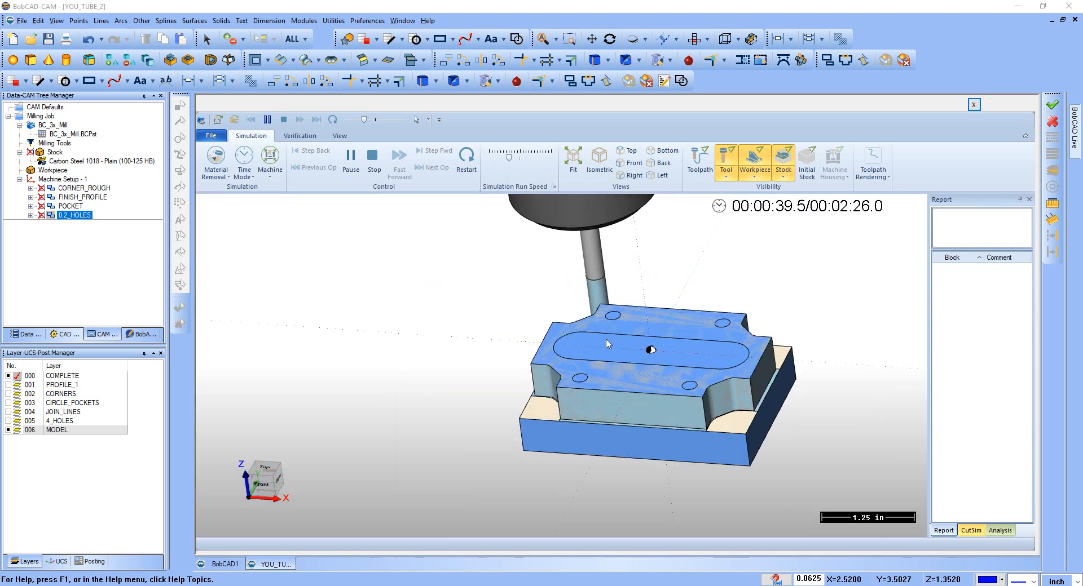
{"action": "scroll", "coordinate": [595, 349], "scroll_direction": "up", "scroll_amount": 5}
{"action": "scroll", "coordinate": [622, 368], "scroll_direction": "down", "scroll_amount": 4}
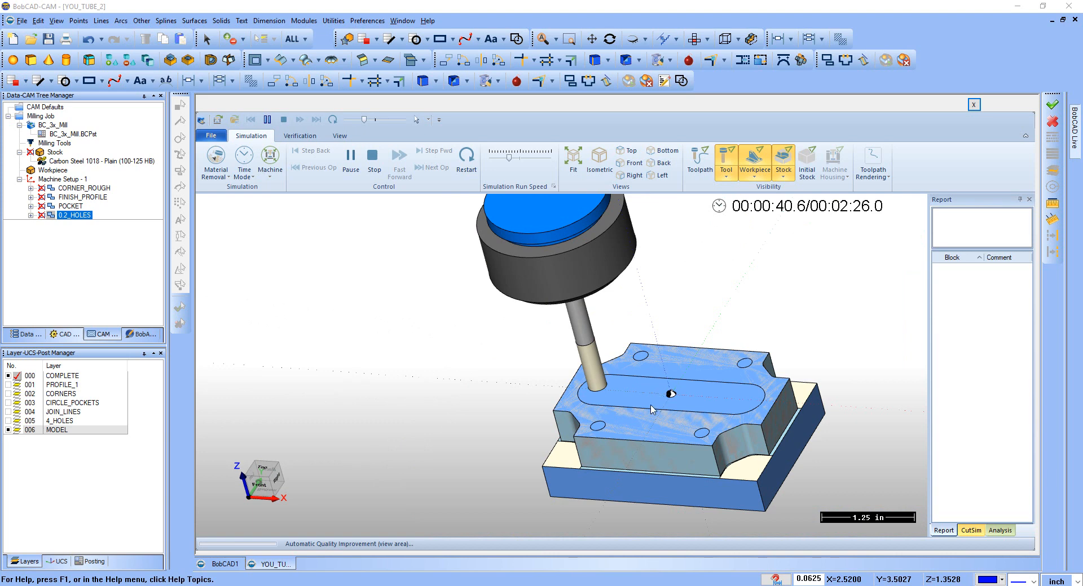
{"action": "left_click", "coordinate": [521, 160]}
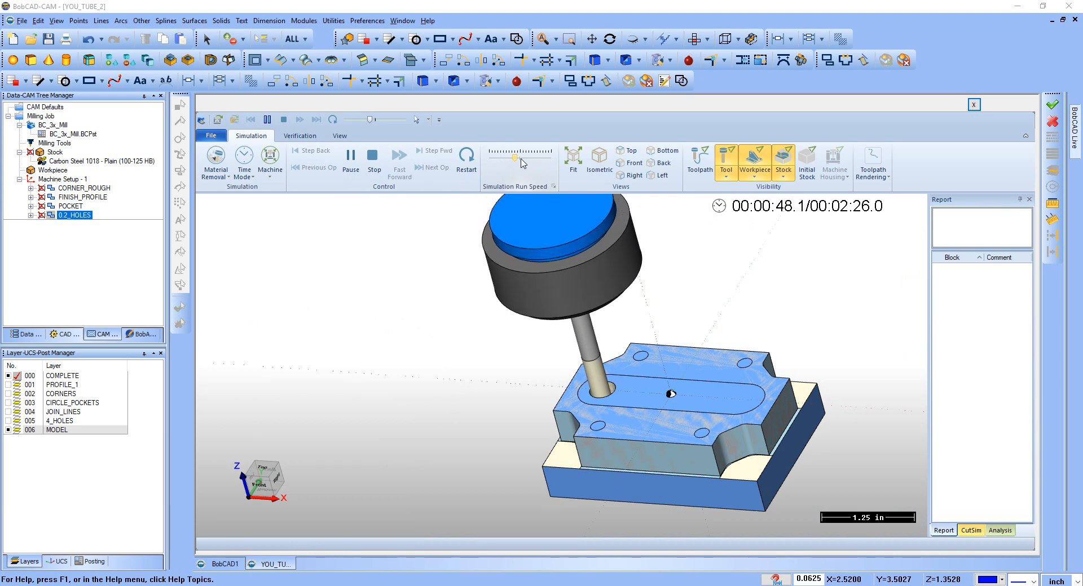
{"action": "middle_click_drag", "start_coordinate": [636, 406], "coordinate": [609, 336]}
{"action": "scroll", "coordinate": [628, 399], "scroll_direction": "up", "scroll_amount": 5}
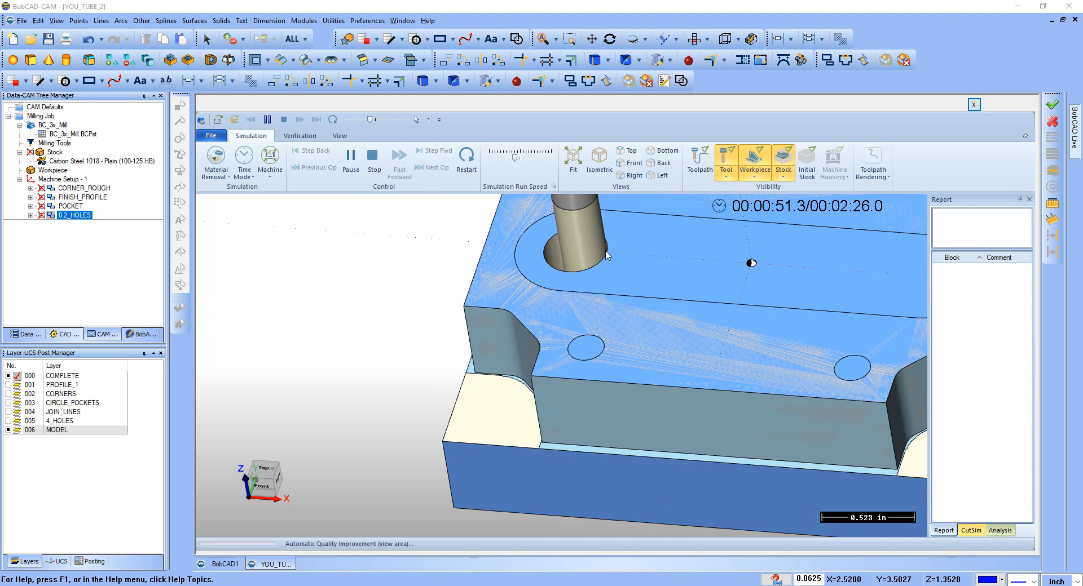
Reduce the simulation run speed in stages to examine the pocket clearing cuts closely
{"action": "left_click", "coordinate": [699, 155]}
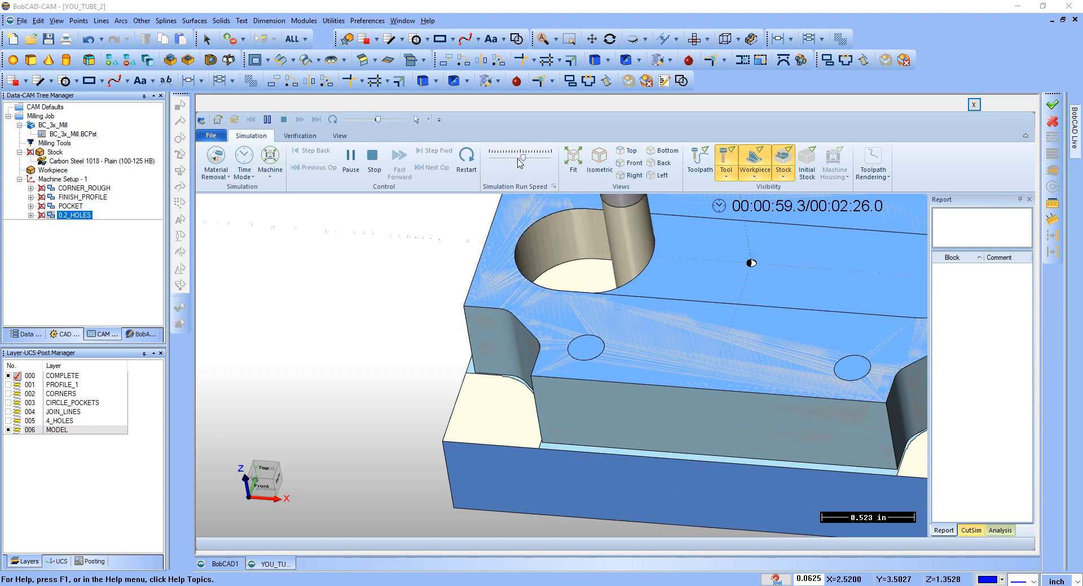
{"action": "left_click_drag", "start_coordinate": [523, 157], "coordinate": [515, 158]}
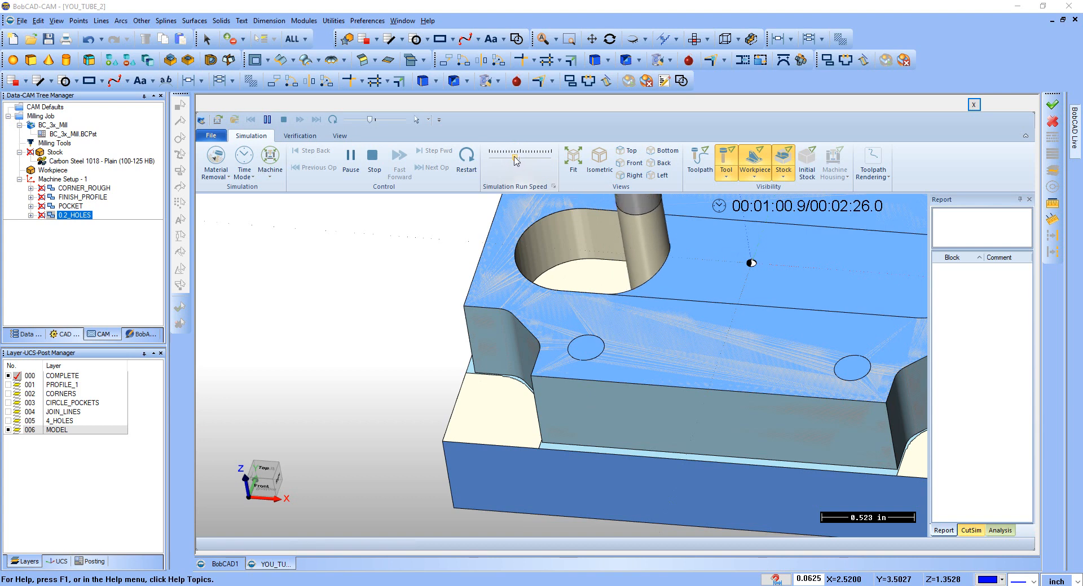
{"action": "left_click_drag", "start_coordinate": [514, 161], "coordinate": [505, 163]}
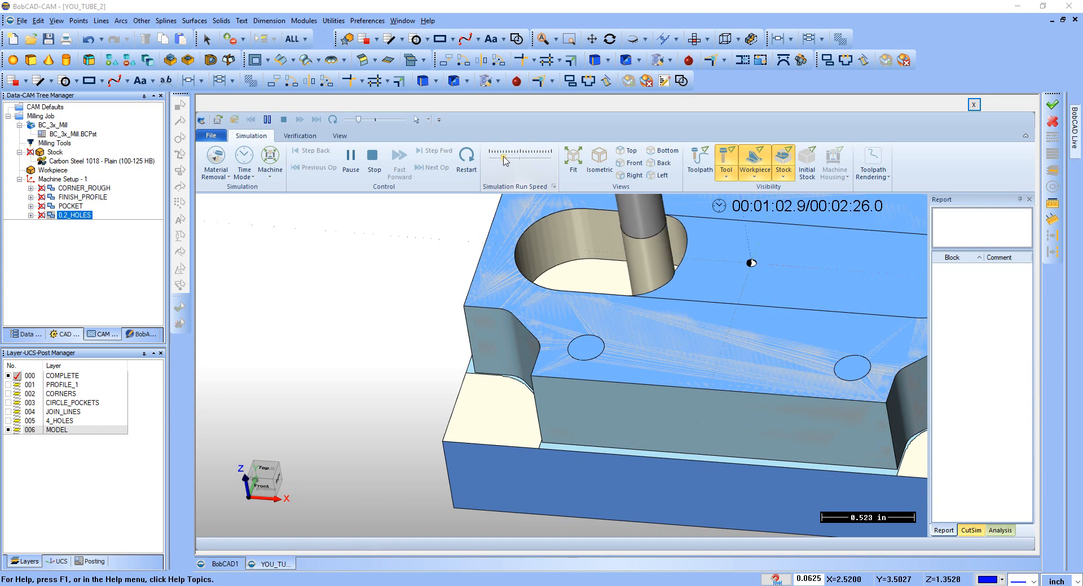
{"action": "left_click", "coordinate": [496, 159]}
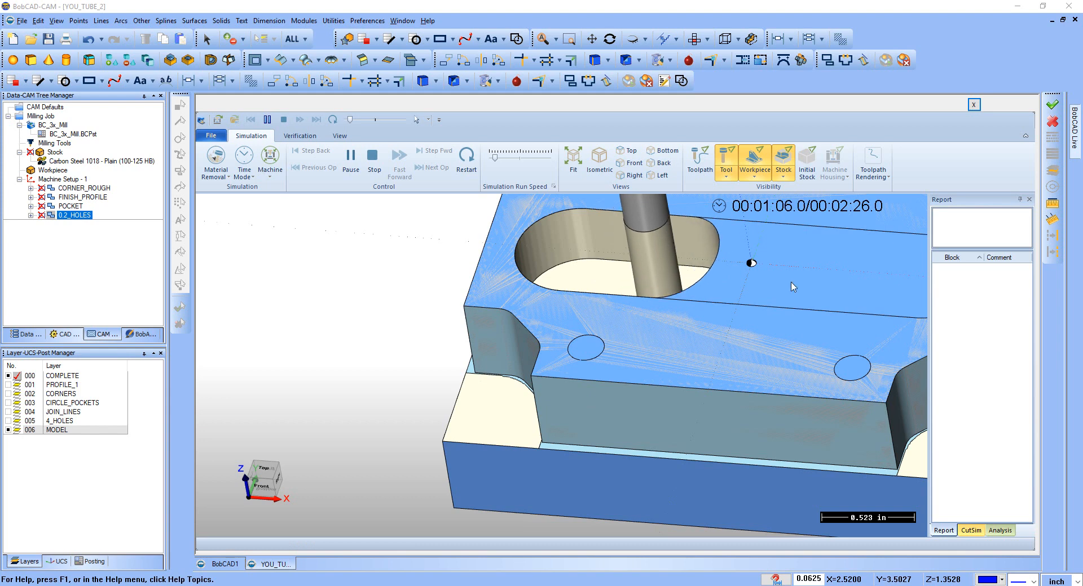
Examine the partly cut pocket and the plate from several angles, and raise the simulation run speed
{"action": "middle_click_drag", "start_coordinate": [685, 216], "coordinate": [543, 298]}
{"action": "scroll", "coordinate": [543, 296], "scroll_direction": "down", "scroll_amount": 1}
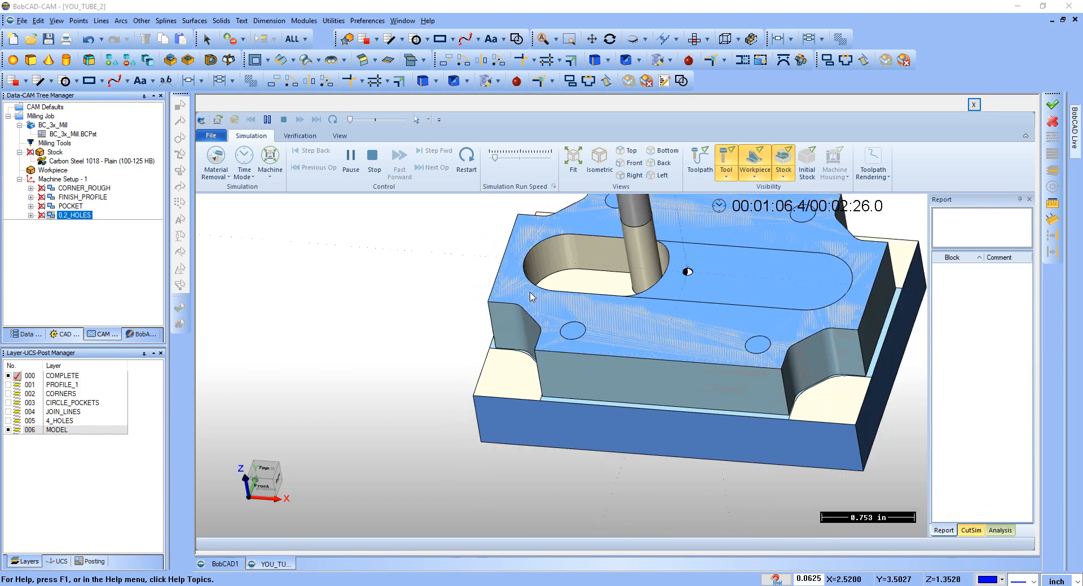
{"action": "scroll", "coordinate": [623, 254], "scroll_direction": "down", "scroll_amount": 1}
{"action": "left_click", "coordinate": [668, 225]}
{"action": "middle_click_drag", "start_coordinate": [668, 246], "coordinate": [648, 273]}
{"action": "middle_click_drag", "start_coordinate": [743, 281], "coordinate": [743, 281]}
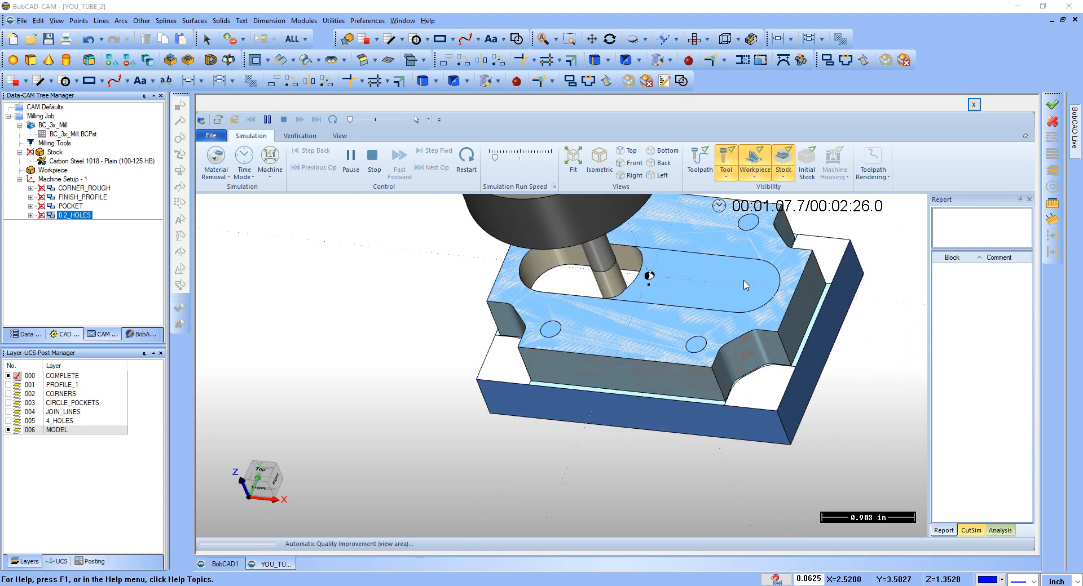
{"action": "middle_click_drag", "start_coordinate": [618, 214], "coordinate": [604, 204]}
{"action": "left_click", "coordinate": [523, 159]}
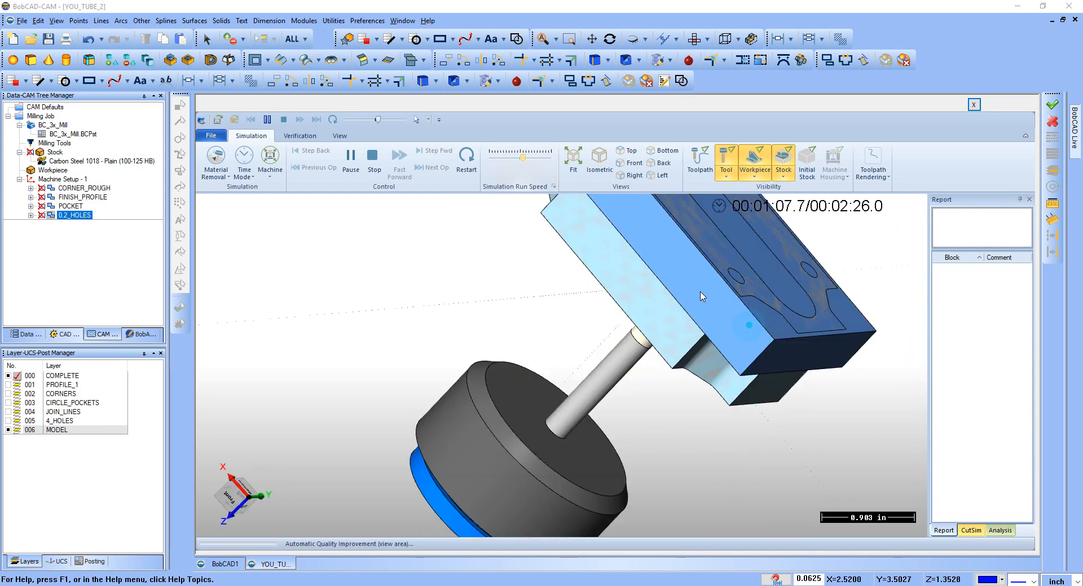
{"action": "middle_click_drag", "start_coordinate": [673, 272], "coordinate": [647, 380]}
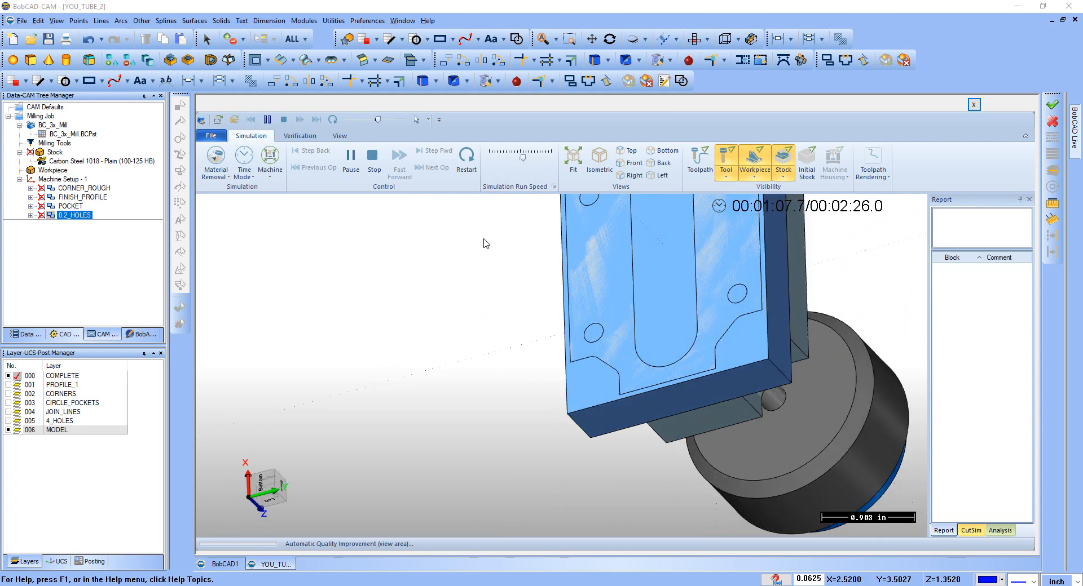
Pause the simulation and turn the plate upright to inspect the partly cut pocket from above
{"action": "left_click", "coordinate": [348, 160]}
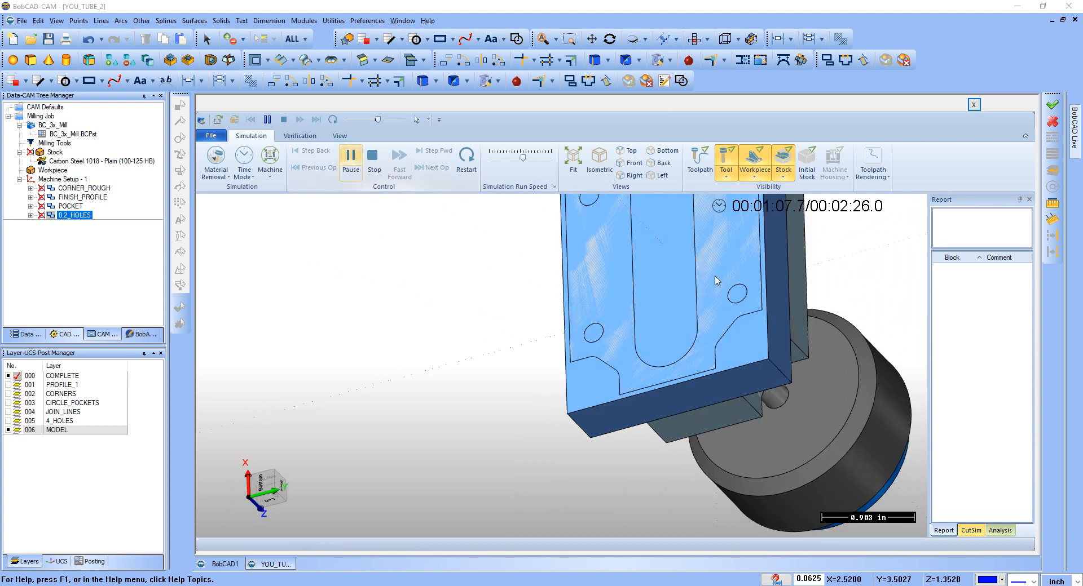
{"action": "left_click_drag", "start_coordinate": [704, 274], "coordinate": [776, 223]}
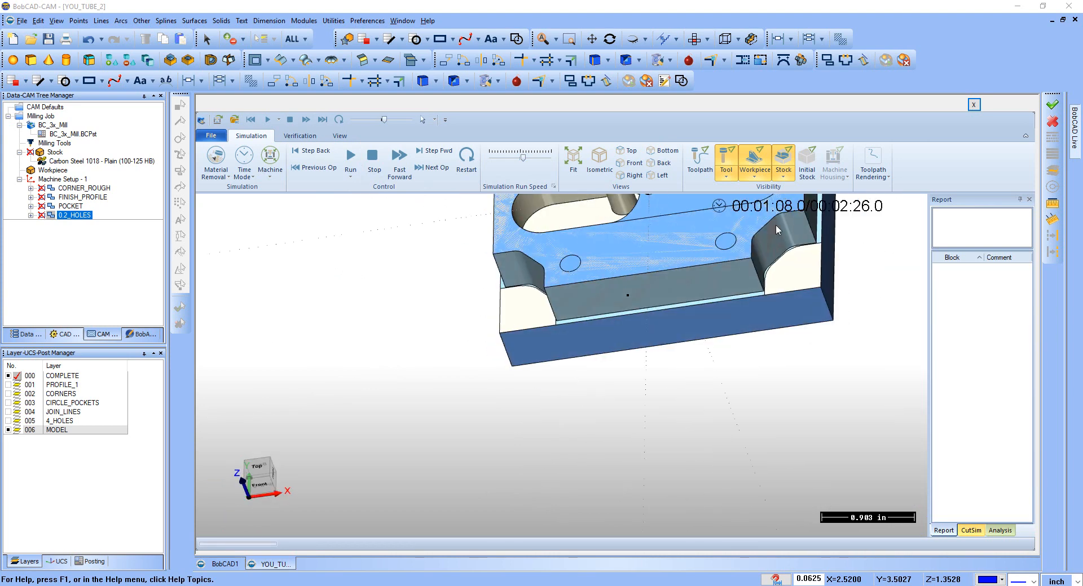
{"action": "left_click_drag", "start_coordinate": [648, 407], "coordinate": [636, 485]}
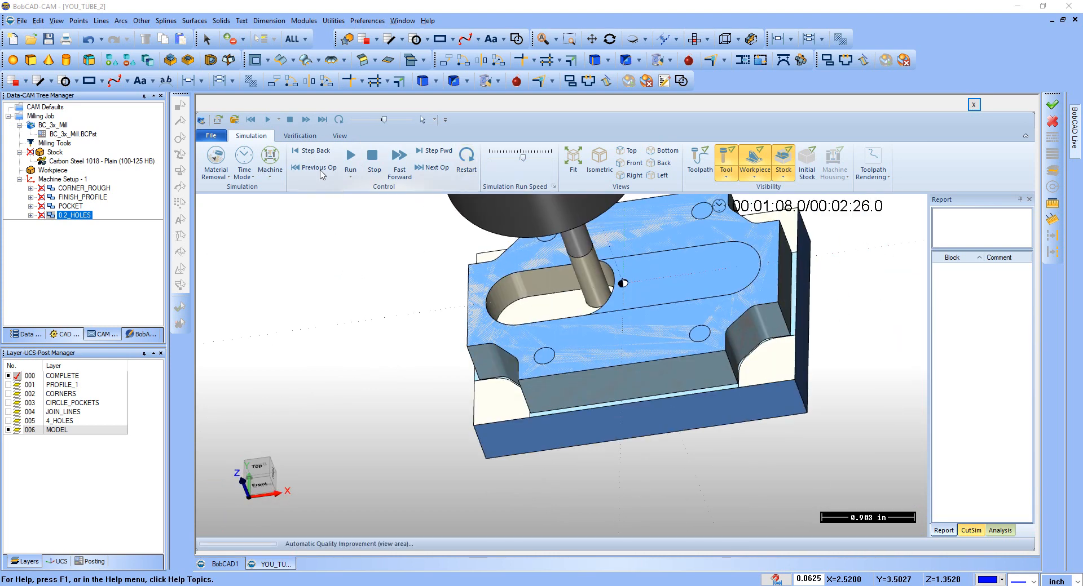
Resume the simulation, raise the run speed to maximum through the remaining pocket and hole machining, and inspect the finished plate
{"action": "left_click", "coordinate": [351, 158]}
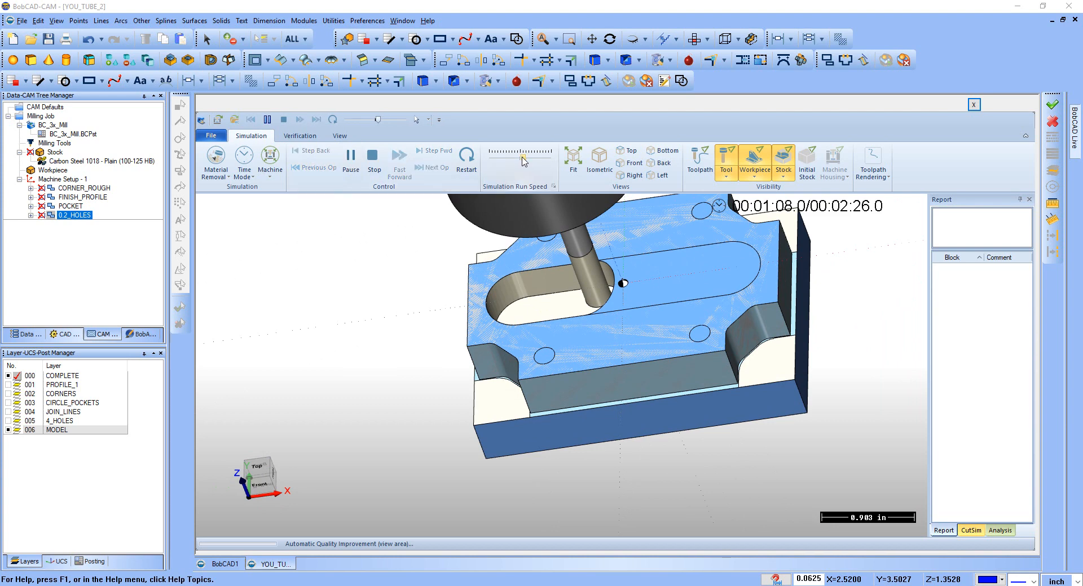
{"action": "left_click_drag", "start_coordinate": [523, 159], "coordinate": [538, 162]}
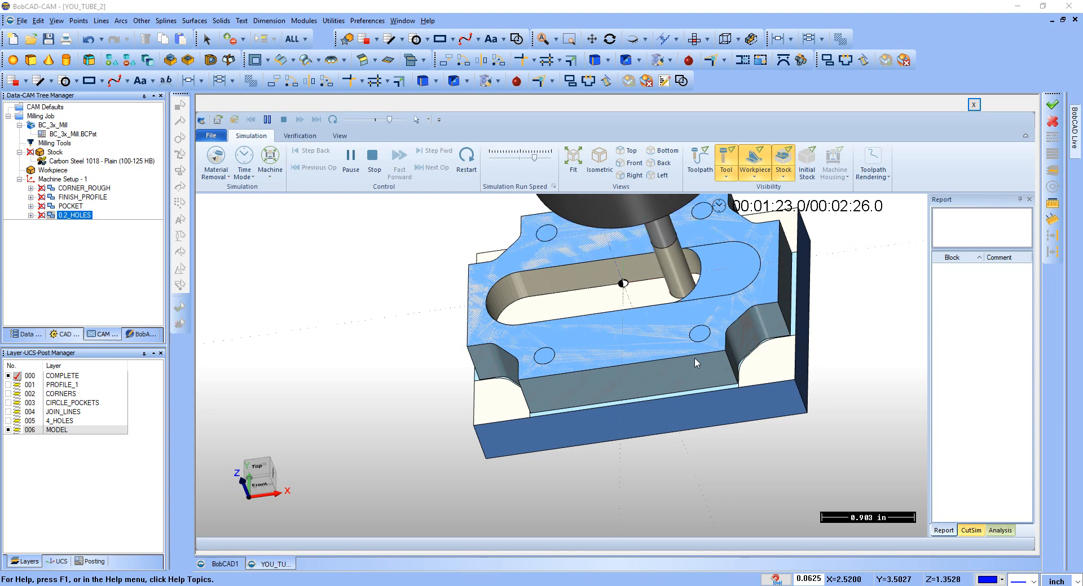
{"action": "left_click", "coordinate": [547, 158]}
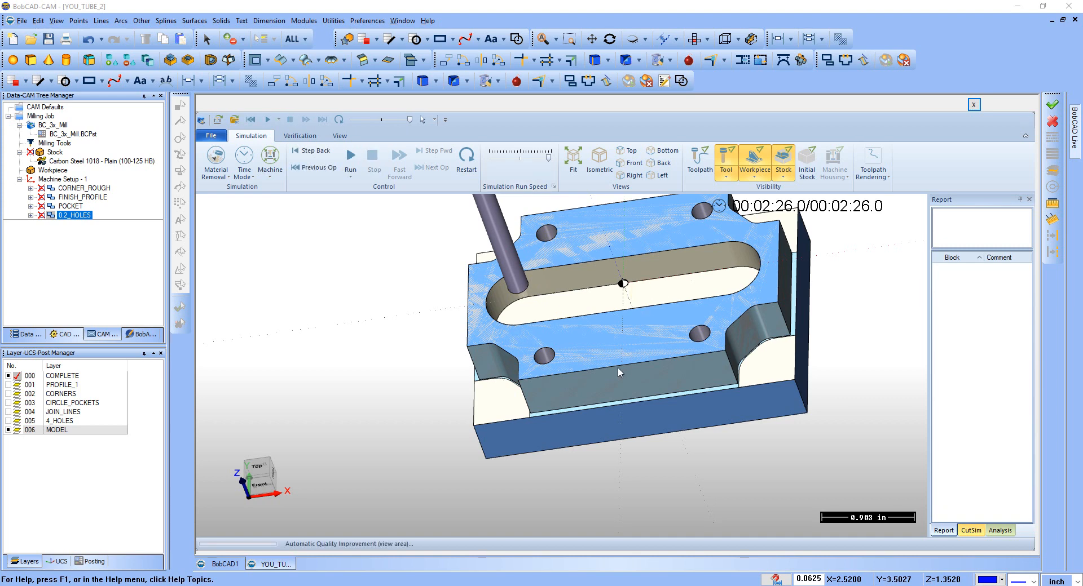
{"action": "mouse_move", "coordinate": [623, 366]}
{"action": "middle_mouse_down"}
{"action": "mouse_move", "coordinate": [554, 452]}
{"action": "mouse_move", "coordinate": [585, 441]}
{"action": "mouse_move", "coordinate": [585, 396]}
{"action": "mouse_move", "coordinate": [653, 442]}
{"action": "mouse_move", "coordinate": [698, 443]}
{"action": "mouse_move", "coordinate": [640, 393]}
{"action": "mouse_move", "coordinate": [556, 387]}
{"action": "mouse_move", "coordinate": [401, 411]}
{"action": "mouse_move", "coordinate": [460, 392]}
{"action": "mouse_move", "coordinate": [712, 468]}
{"action": "mouse_move", "coordinate": [535, 410]}
{"action": "mouse_move", "coordinate": [568, 395]}
{"action": "mouse_move", "coordinate": [687, 402]}
{"action": "mouse_move", "coordinate": [648, 361]}
{"action": "mouse_move", "coordinate": [575, 338]}
{"action": "mouse_move", "coordinate": [660, 381]}
{"action": "mouse_move", "coordinate": [691, 357]}
{"action": "middle_mouse_up"}
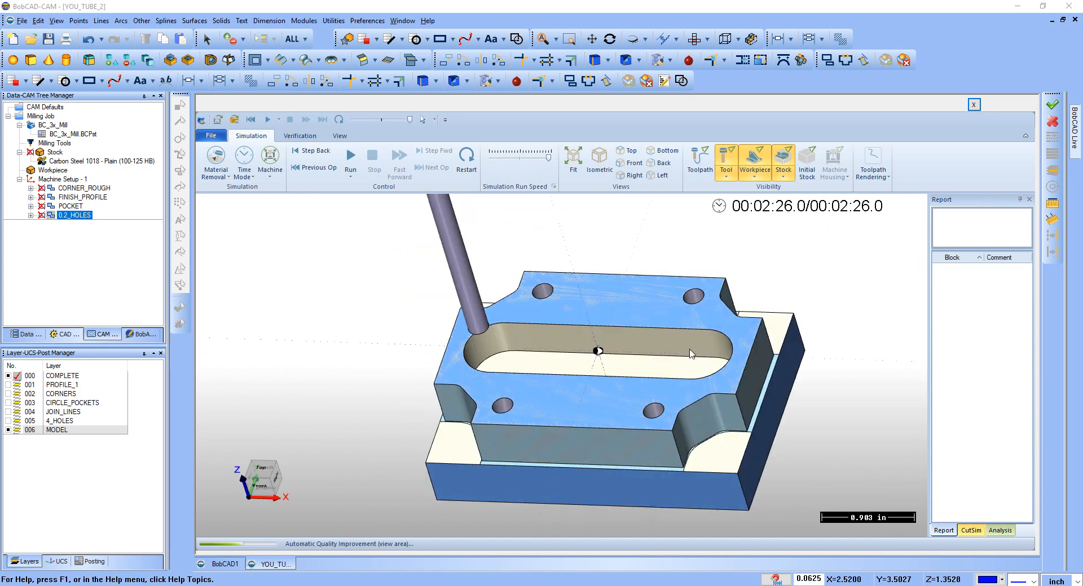